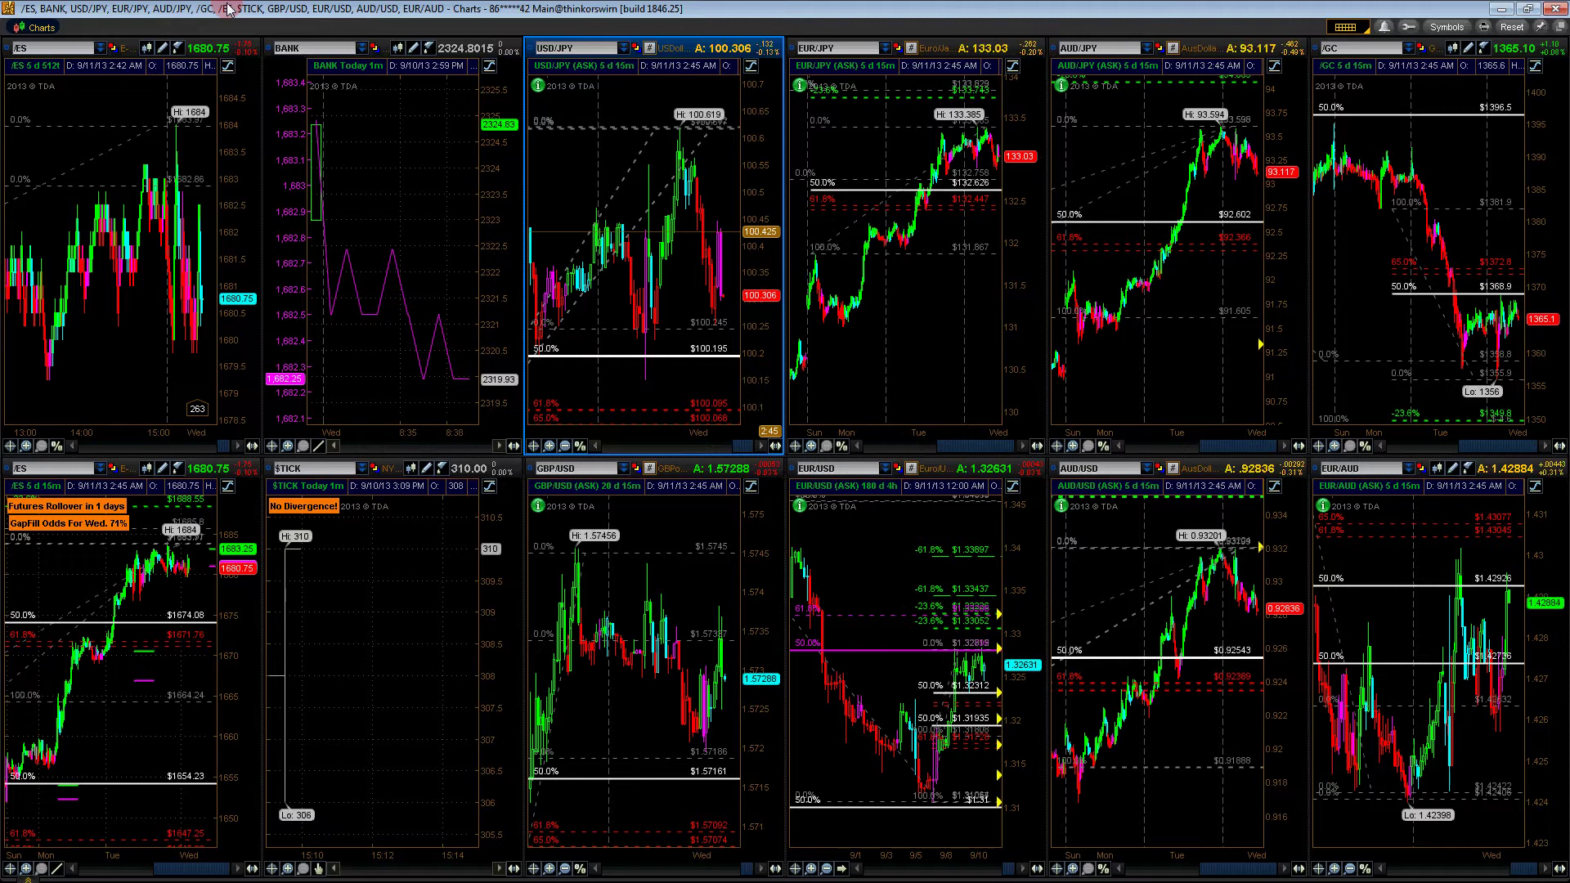
Enlarge the EUR/USD chart to fill the window and bring the ProphetCharts EUR/USD window on screen
{"action": "left_click", "coordinate": [444, 184]}
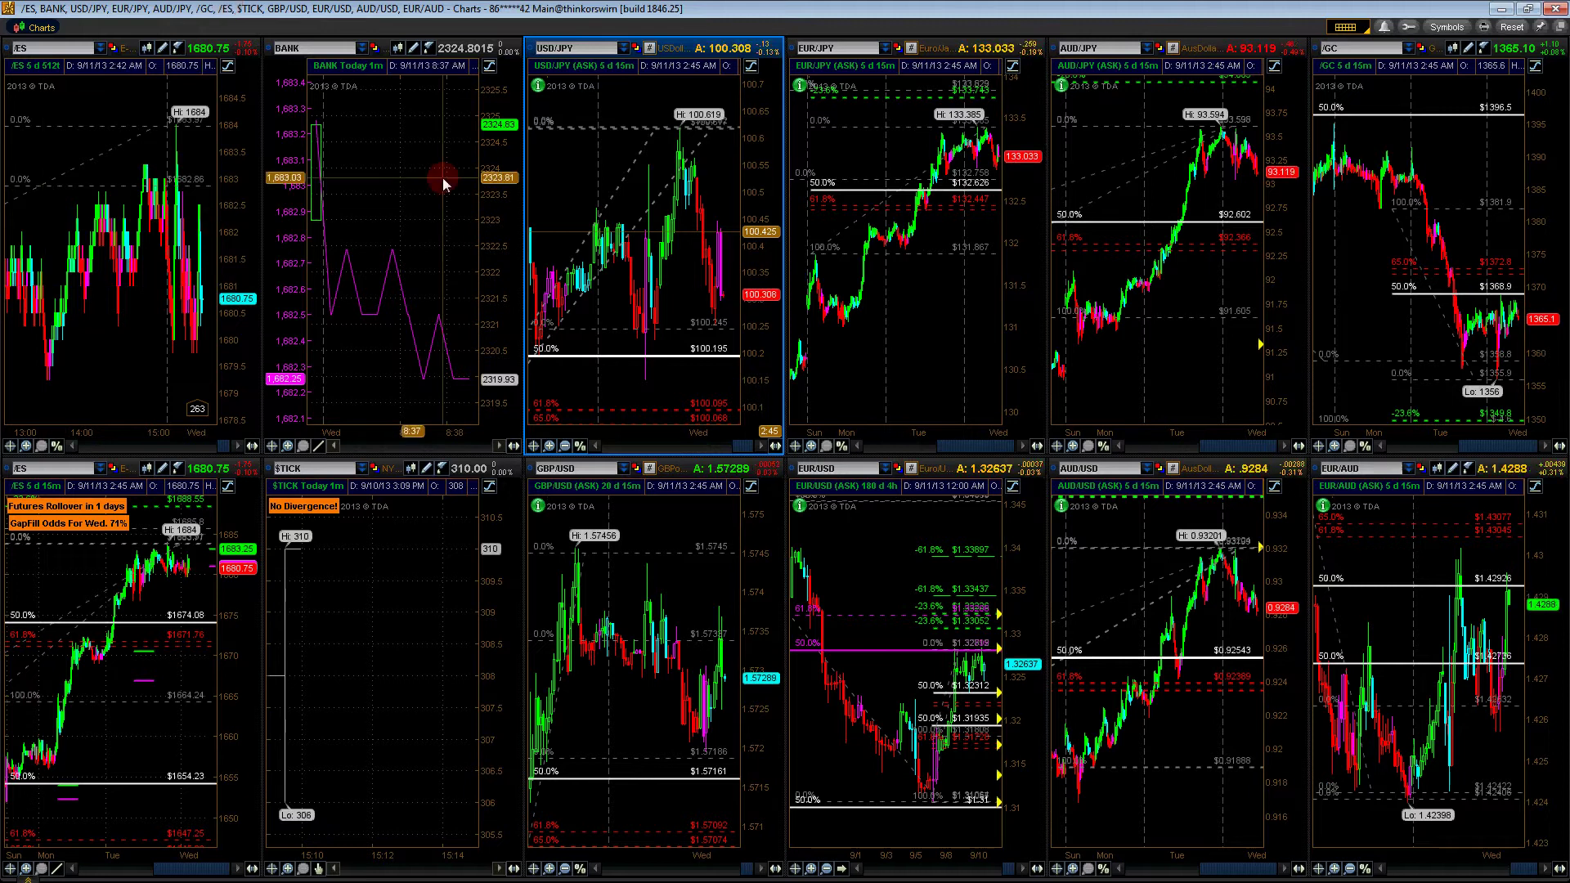
{"action": "double_click", "coordinate": [929, 561]}
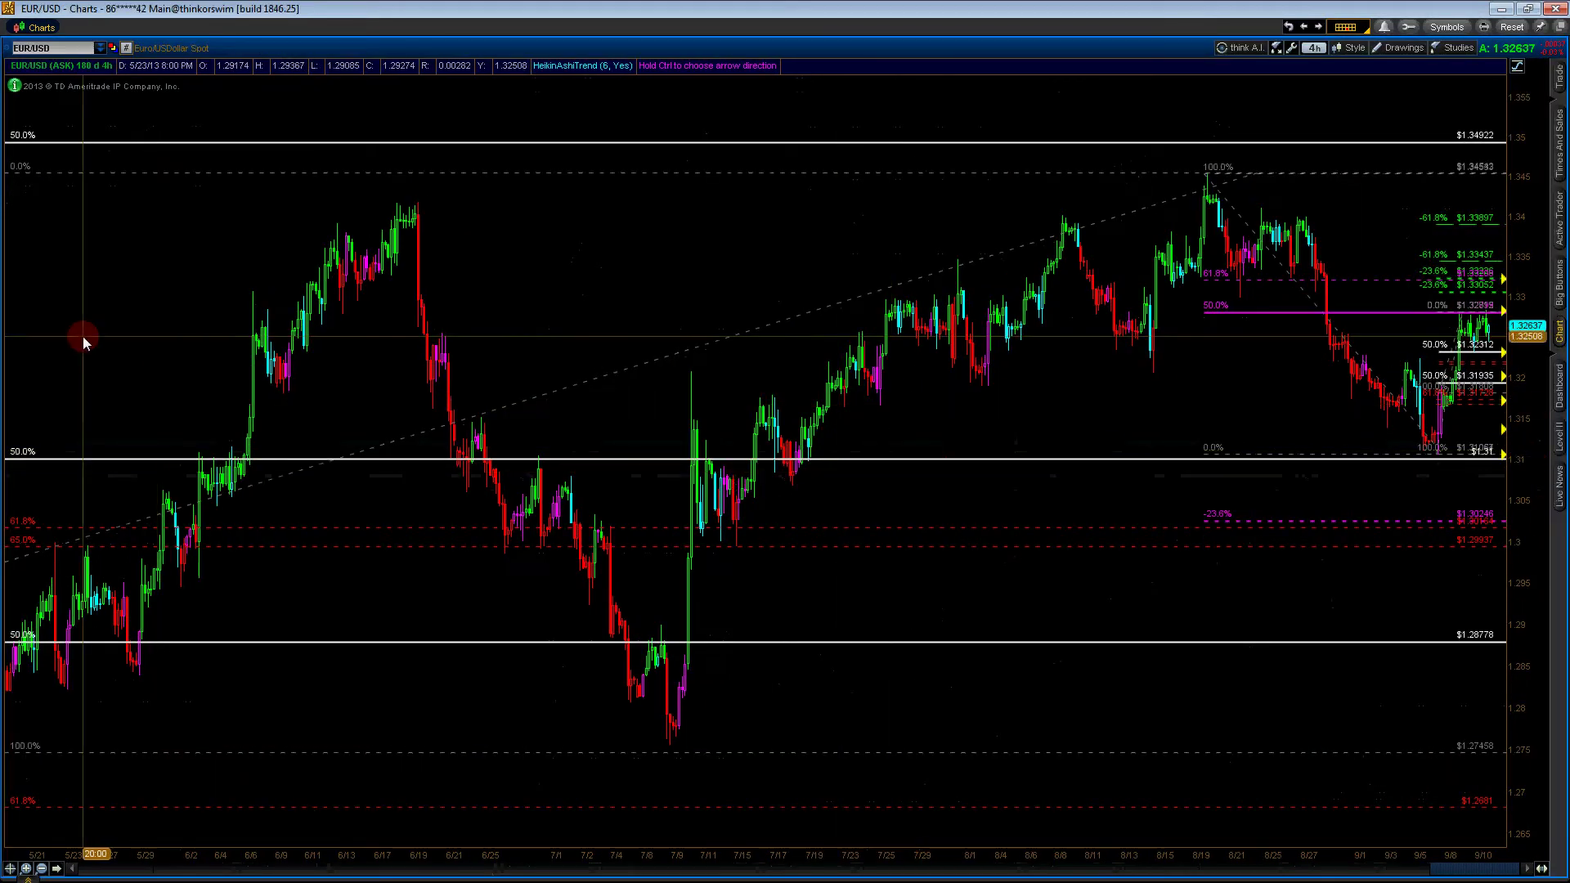
{"action": "left_click_drag", "start_coordinate": [0, 49], "coordinate": [911, 5]}
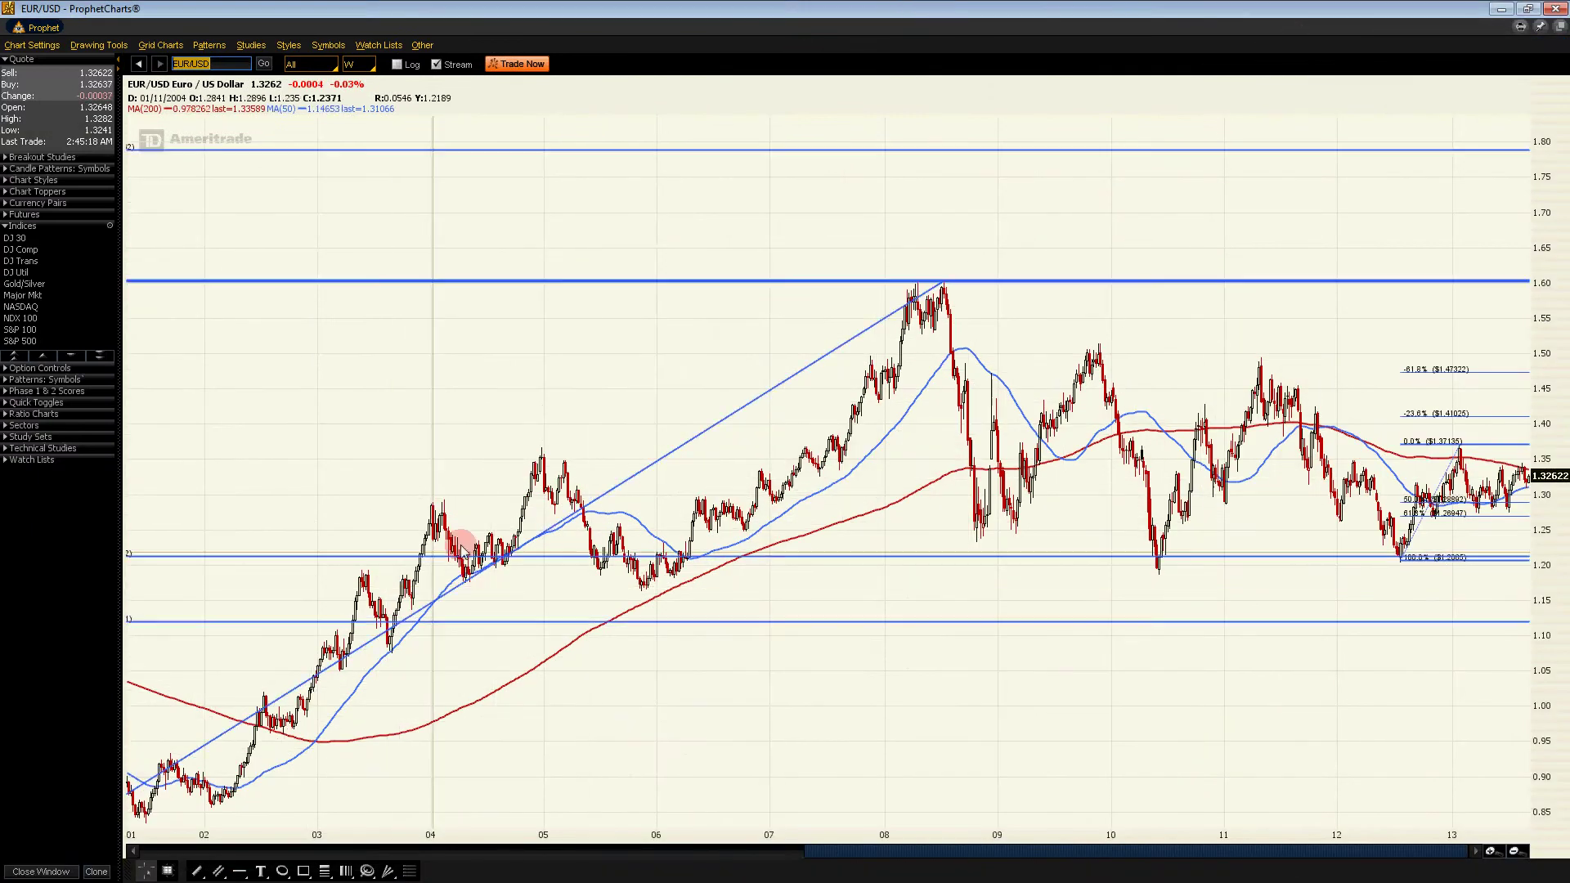
Show the full weekly EUR/USD history and examine the Fibonacci retracement from the October 2000 low to the July 2008 high
{"action": "left_click", "coordinate": [1514, 851]}
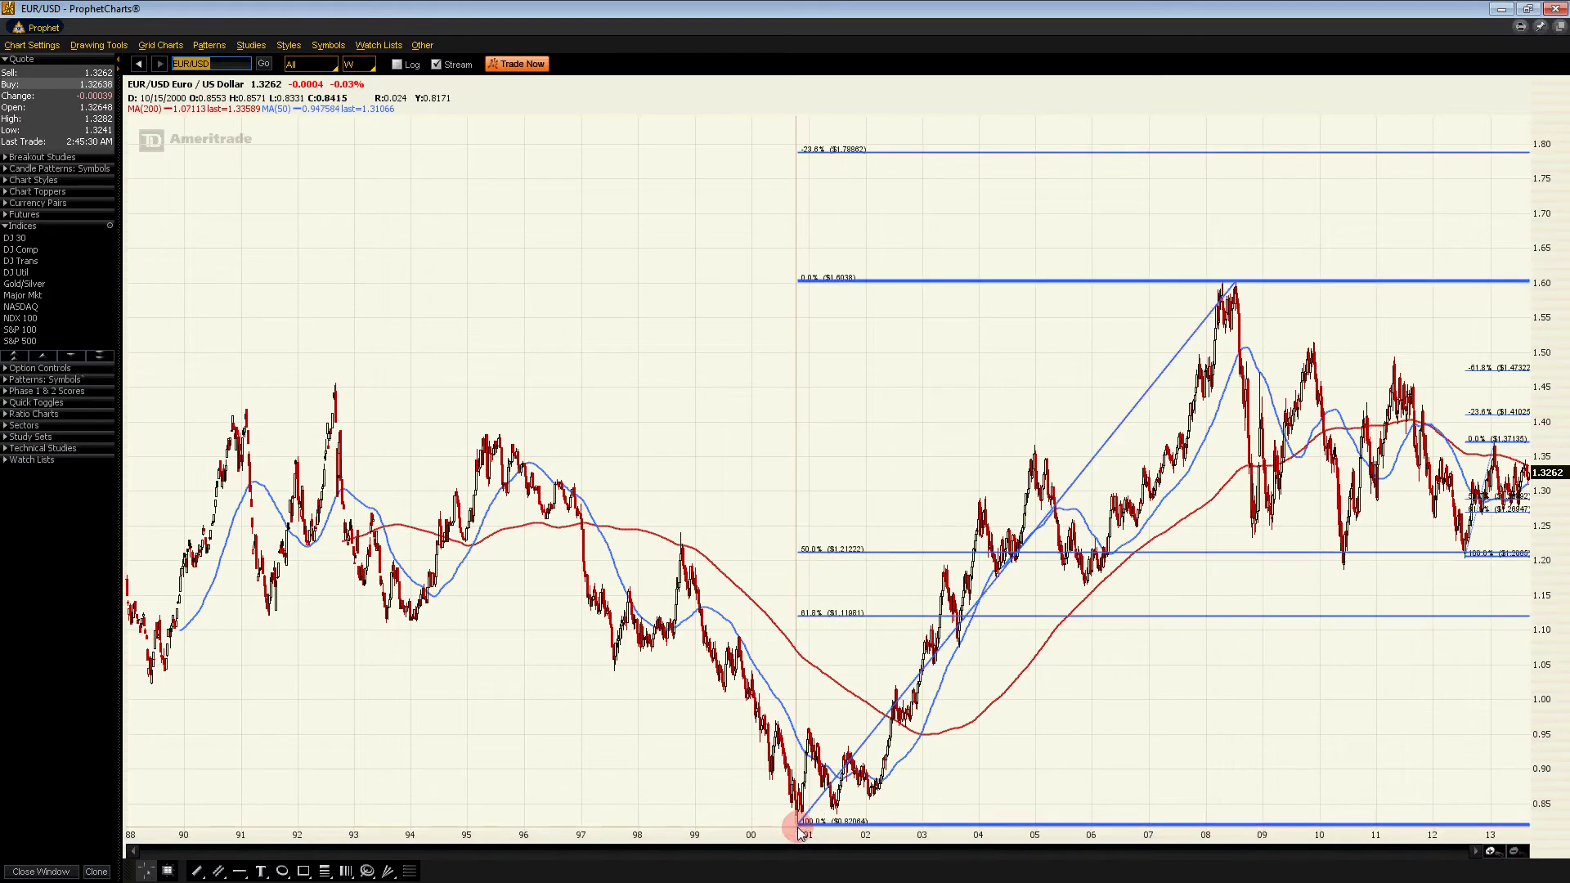
{"action": "mouse_move", "coordinate": [798, 828]}
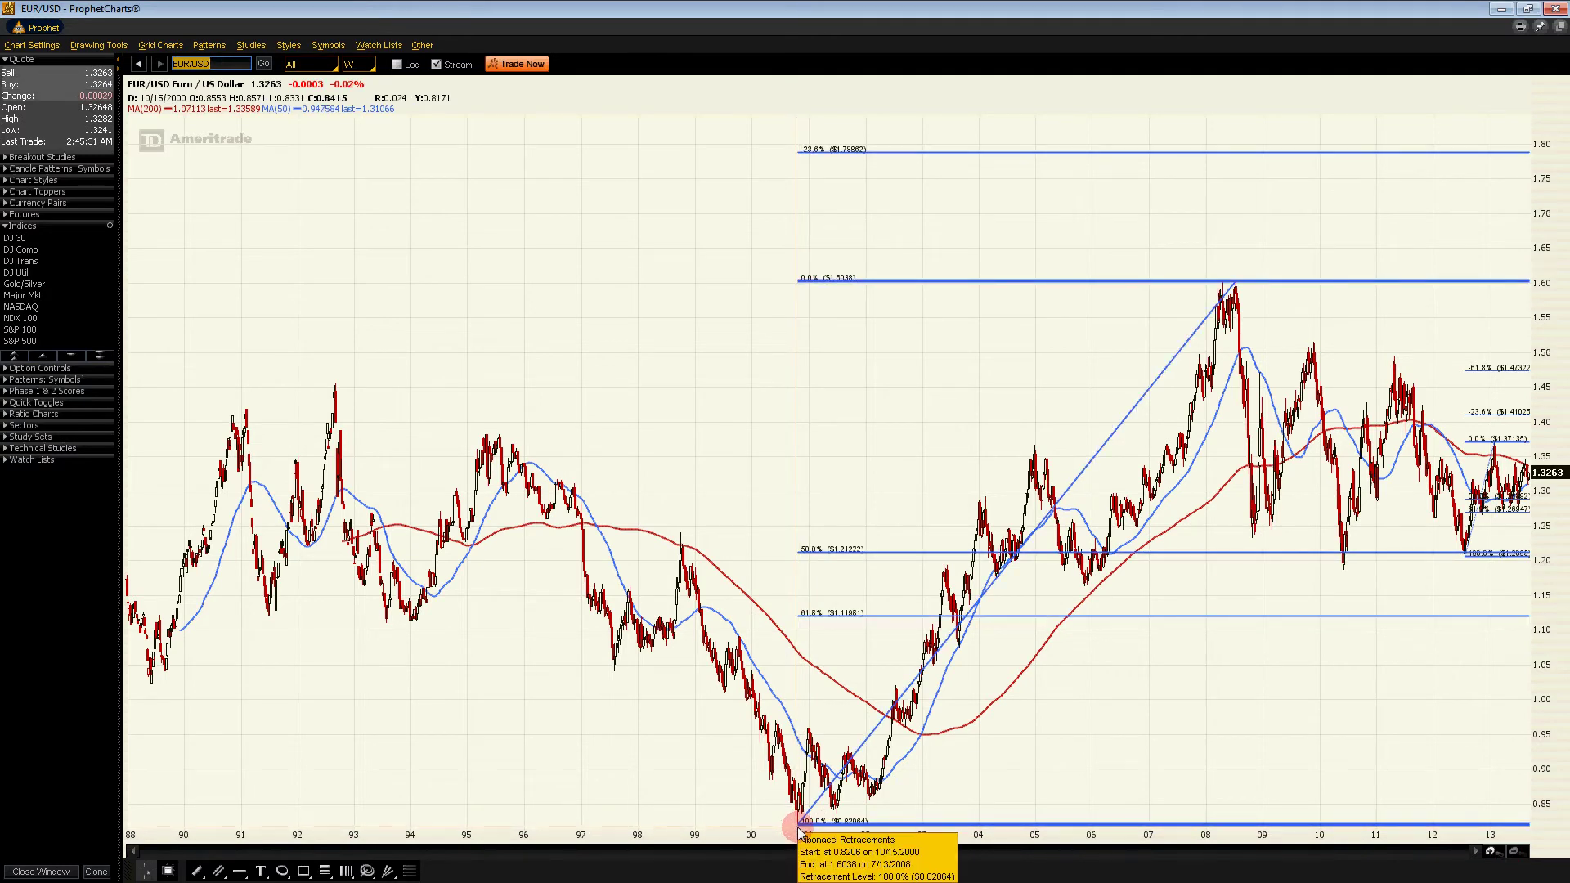
{"action": "left_click", "coordinate": [1235, 286]}
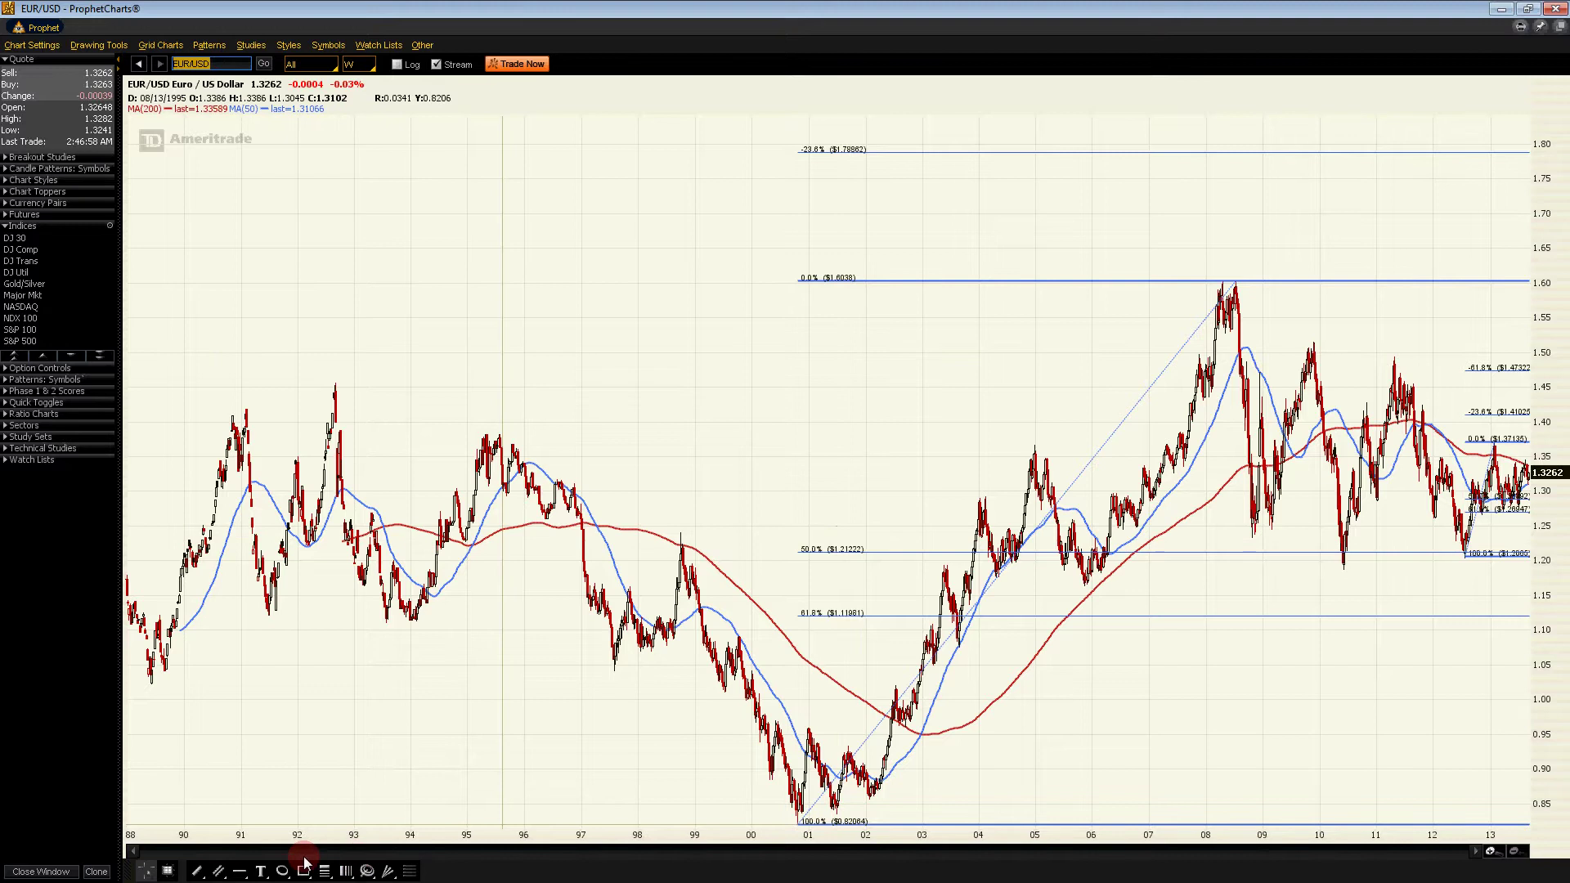
{"action": "left_click", "coordinate": [239, 870]}
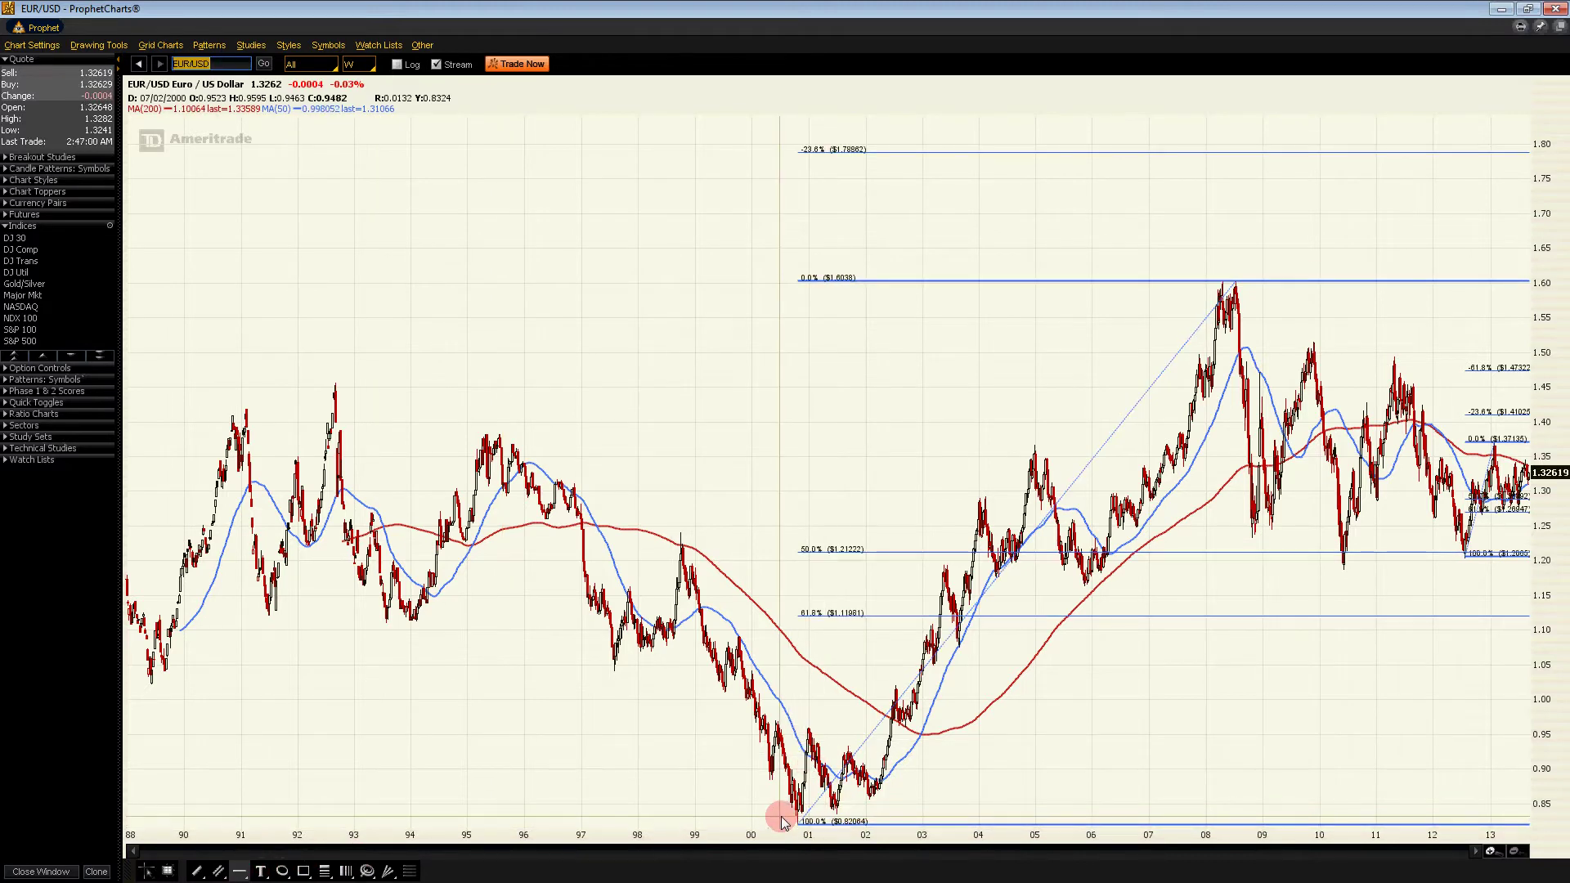
{"action": "mouse_move", "coordinate": [788, 823]}
{"action": "left_mouse_down"}
{"action": "mouse_move", "coordinate": [970, 489]}
{"action": "mouse_move", "coordinate": [1038, 445]}
{"action": "mouse_move", "coordinate": [1005, 459]}
{"action": "mouse_move", "coordinate": [1026, 450]}
{"action": "left_mouse_up"}
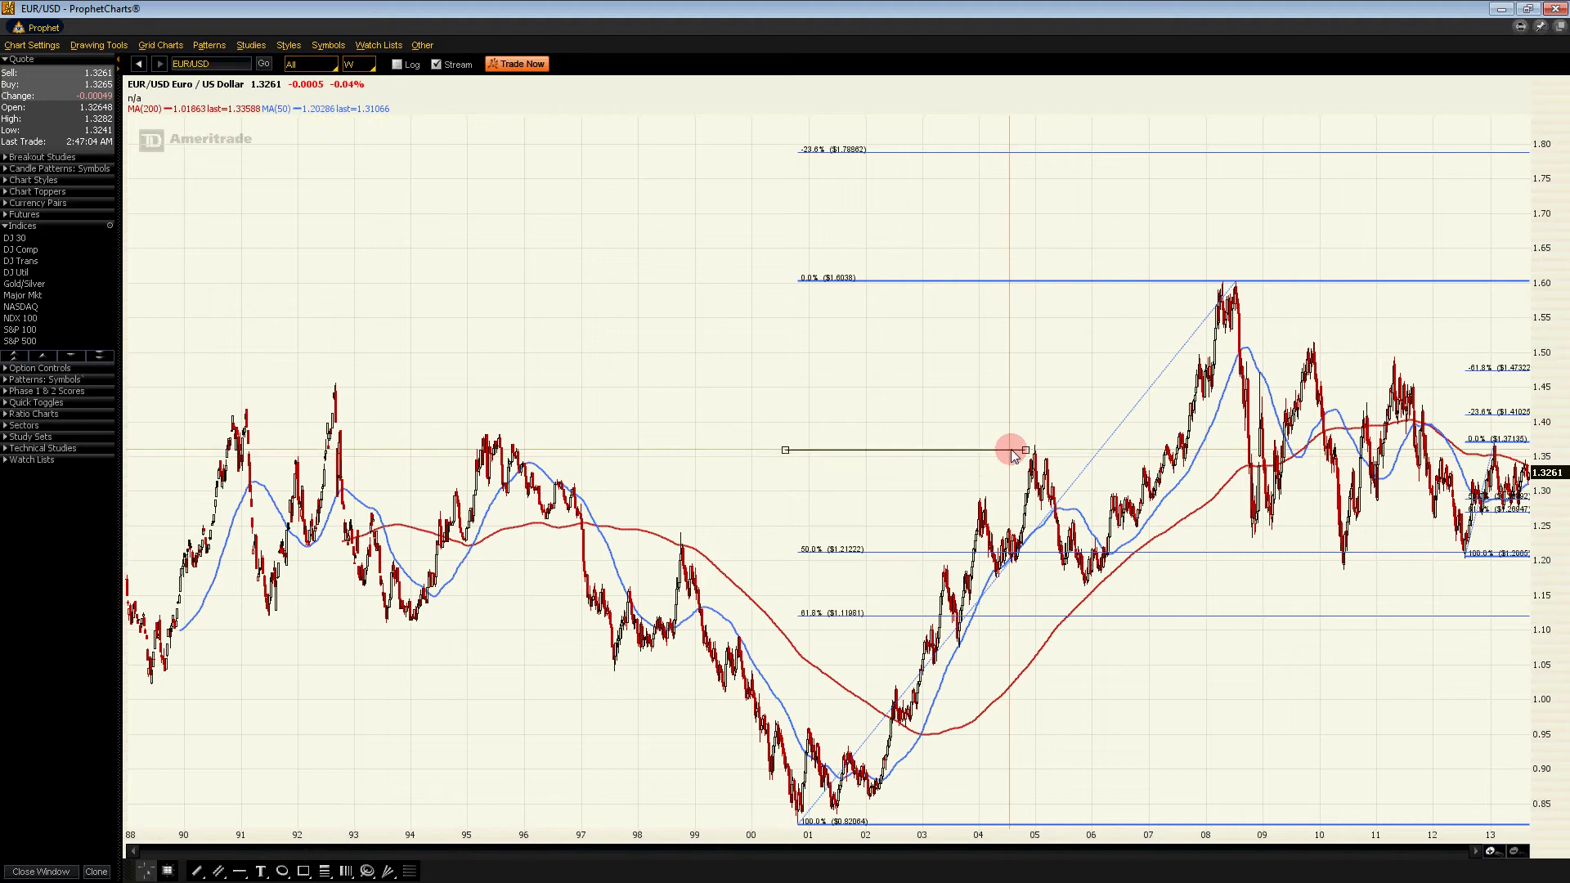
{"action": "left_click_drag", "start_coordinate": [787, 452], "coordinate": [808, 425]}
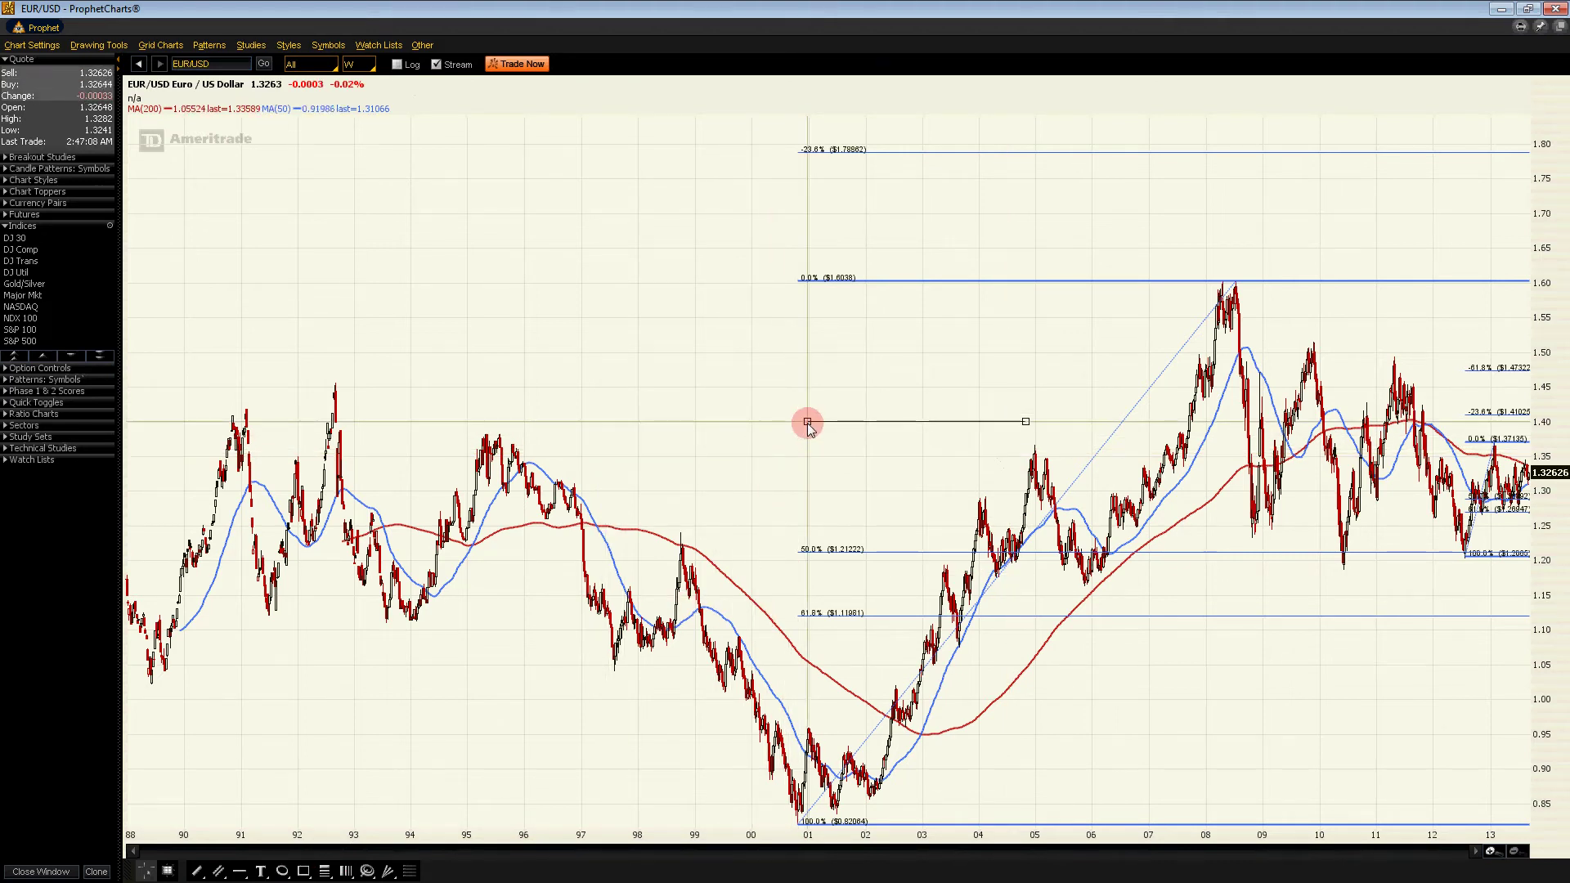
{"action": "key", "text": "Delete"}
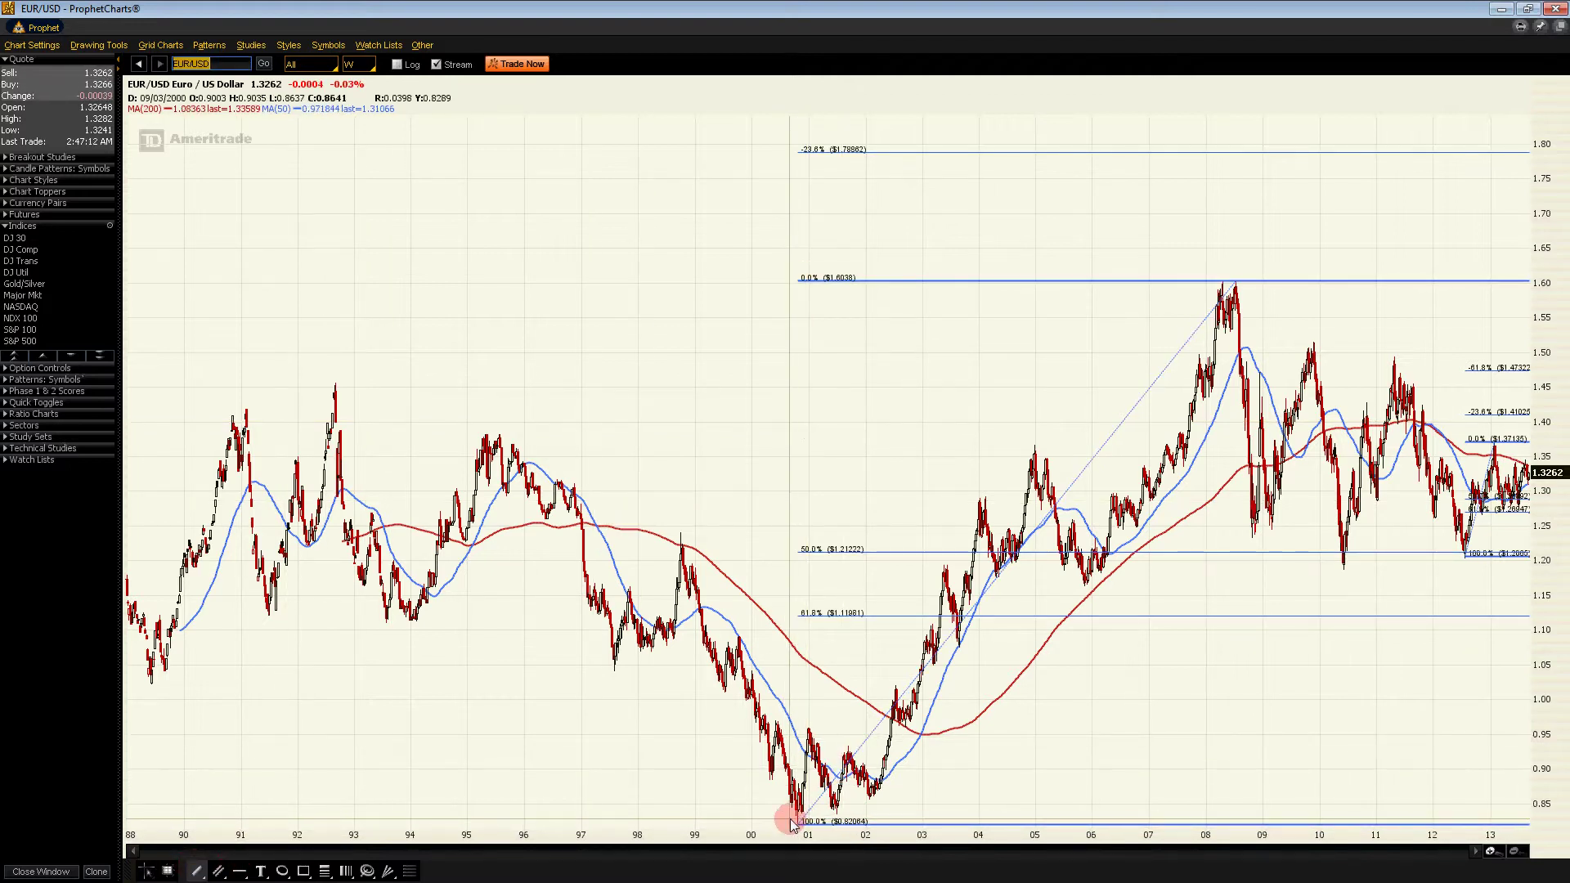
Draw a trend line rising from the 2000 low, shift it so it starts near the 2008 low, and delete it
{"action": "mouse_move", "coordinate": [784, 827]}
{"action": "left_mouse_down"}
{"action": "mouse_move", "coordinate": [1096, 340]}
{"action": "mouse_move", "coordinate": [1275, 209]}
{"action": "mouse_move", "coordinate": [1401, 168]}
{"action": "mouse_move", "coordinate": [1433, 193]}
{"action": "mouse_move", "coordinate": [1068, 494]}
{"action": "mouse_move", "coordinate": [1017, 490]}
{"action": "mouse_move", "coordinate": [1015, 507]}
{"action": "mouse_move", "coordinate": [1086, 253]}
{"action": "mouse_move", "coordinate": [1472, 204]}
{"action": "mouse_move", "coordinate": [1496, 169]}
{"action": "mouse_move", "coordinate": [1492, 194]}
{"action": "left_mouse_up"}
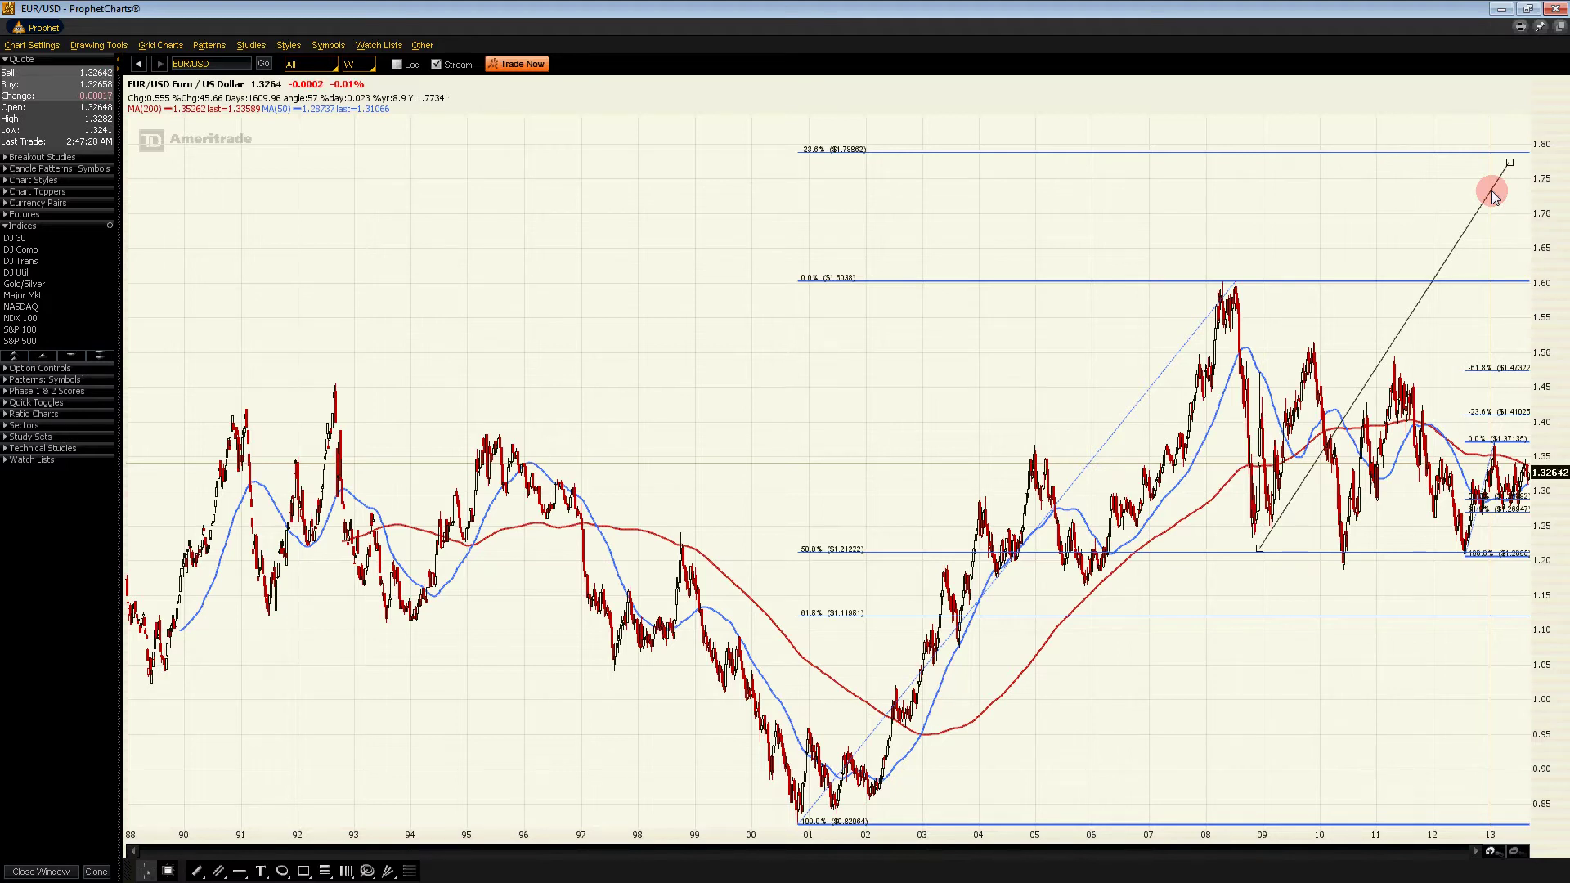
{"action": "key", "text": "Delete"}
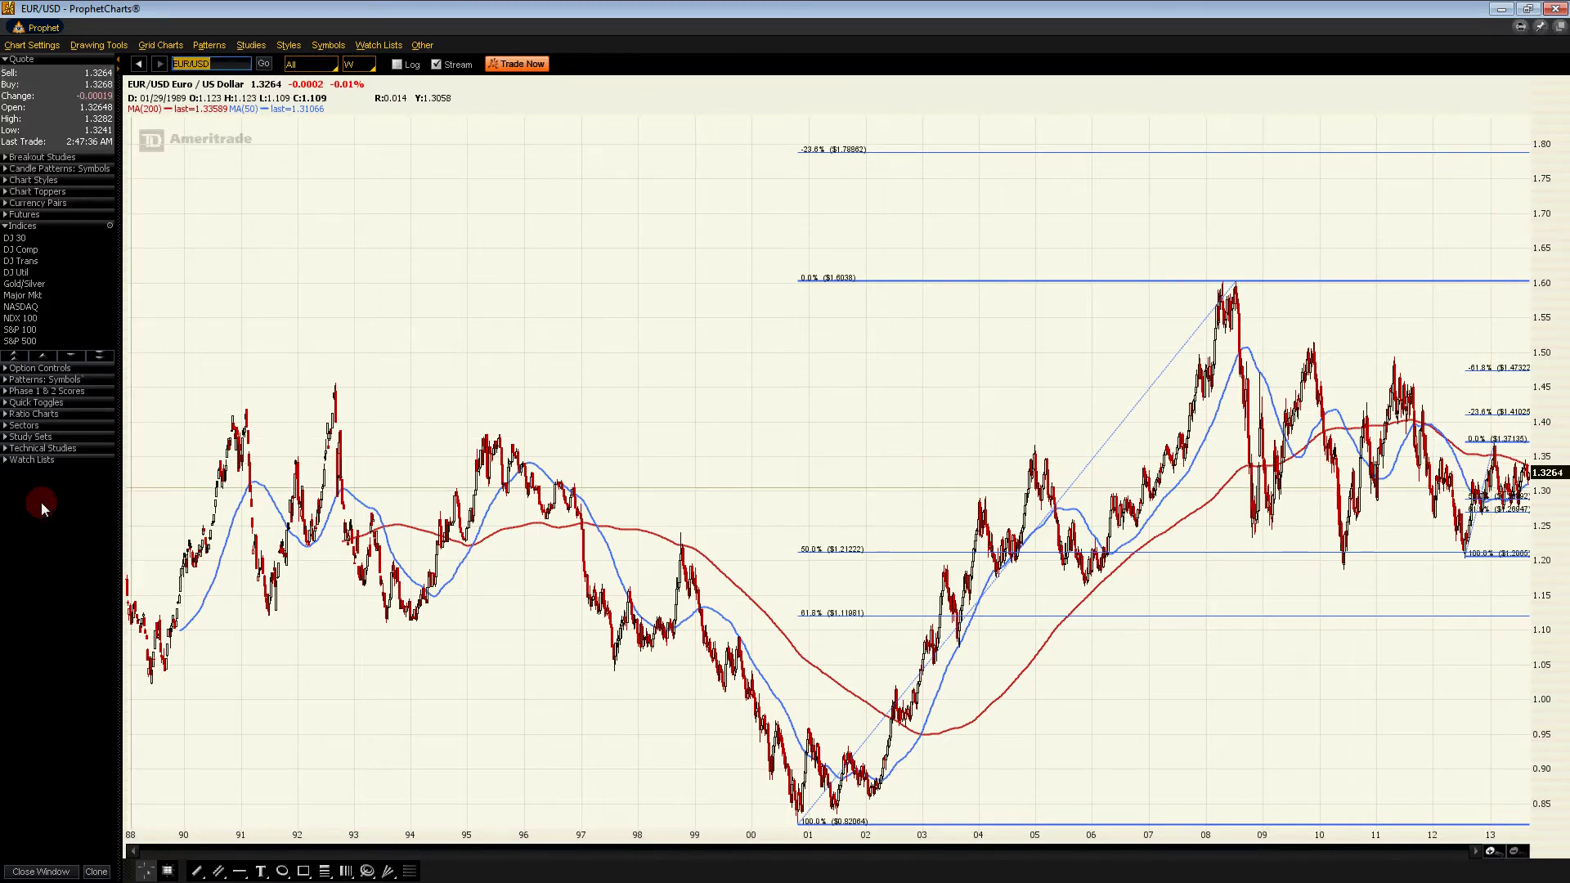
Move the ProphetCharts window off screen to return to the thinkorswim EUR/USD chart
{"action": "left_click", "coordinate": [200, 63]}
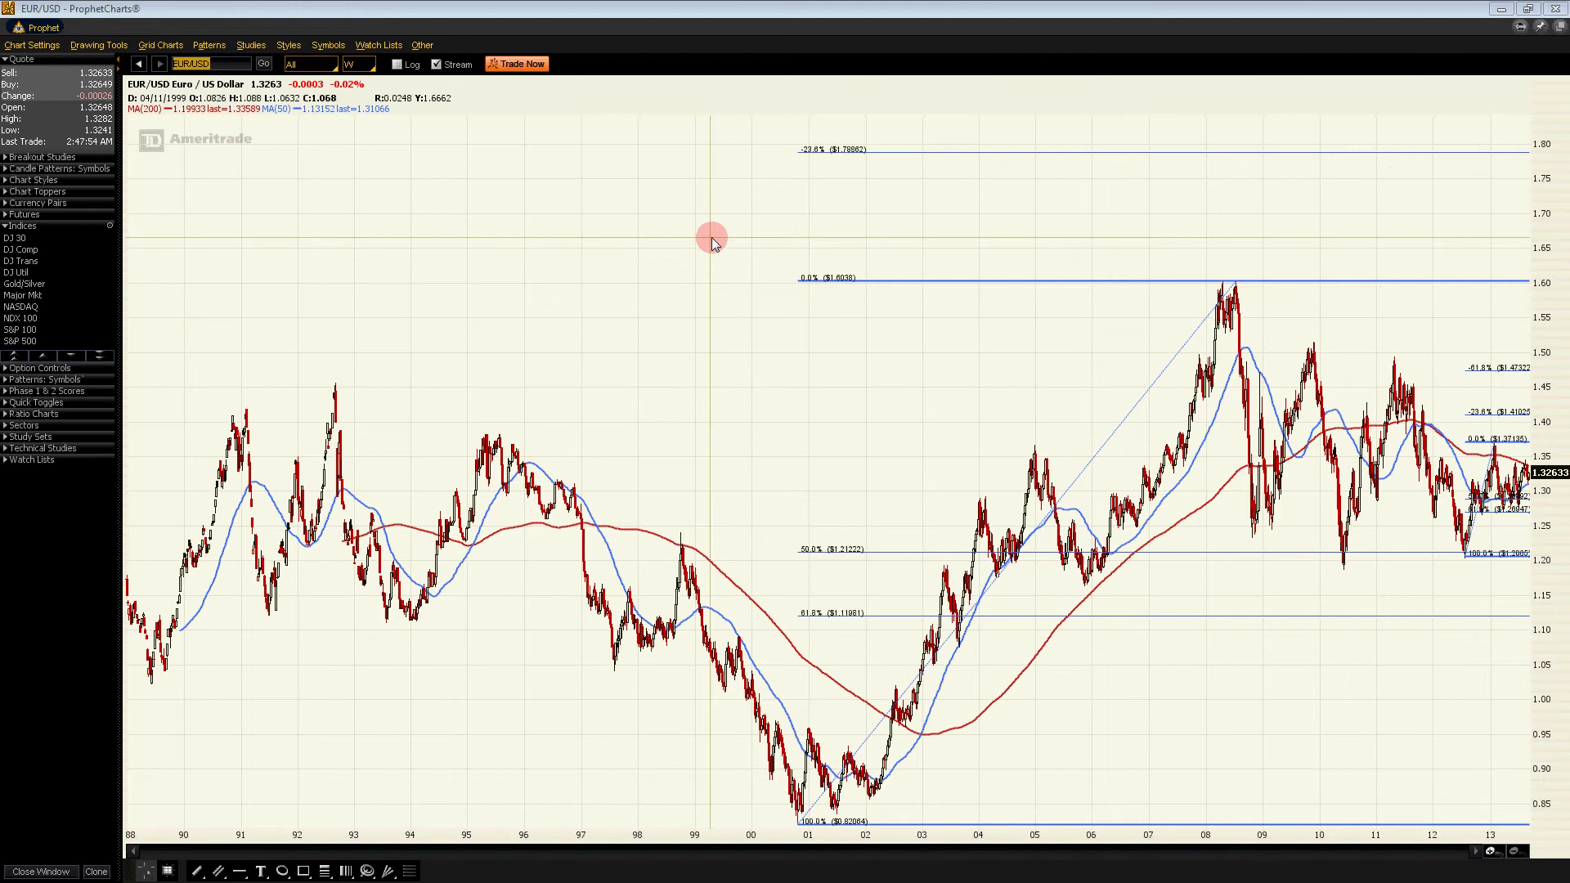
{"action": "left_click_drag", "start_coordinate": [1462, 8], "coordinate": [85, 166]}
{"action": "left_click", "coordinate": [145, 166]}
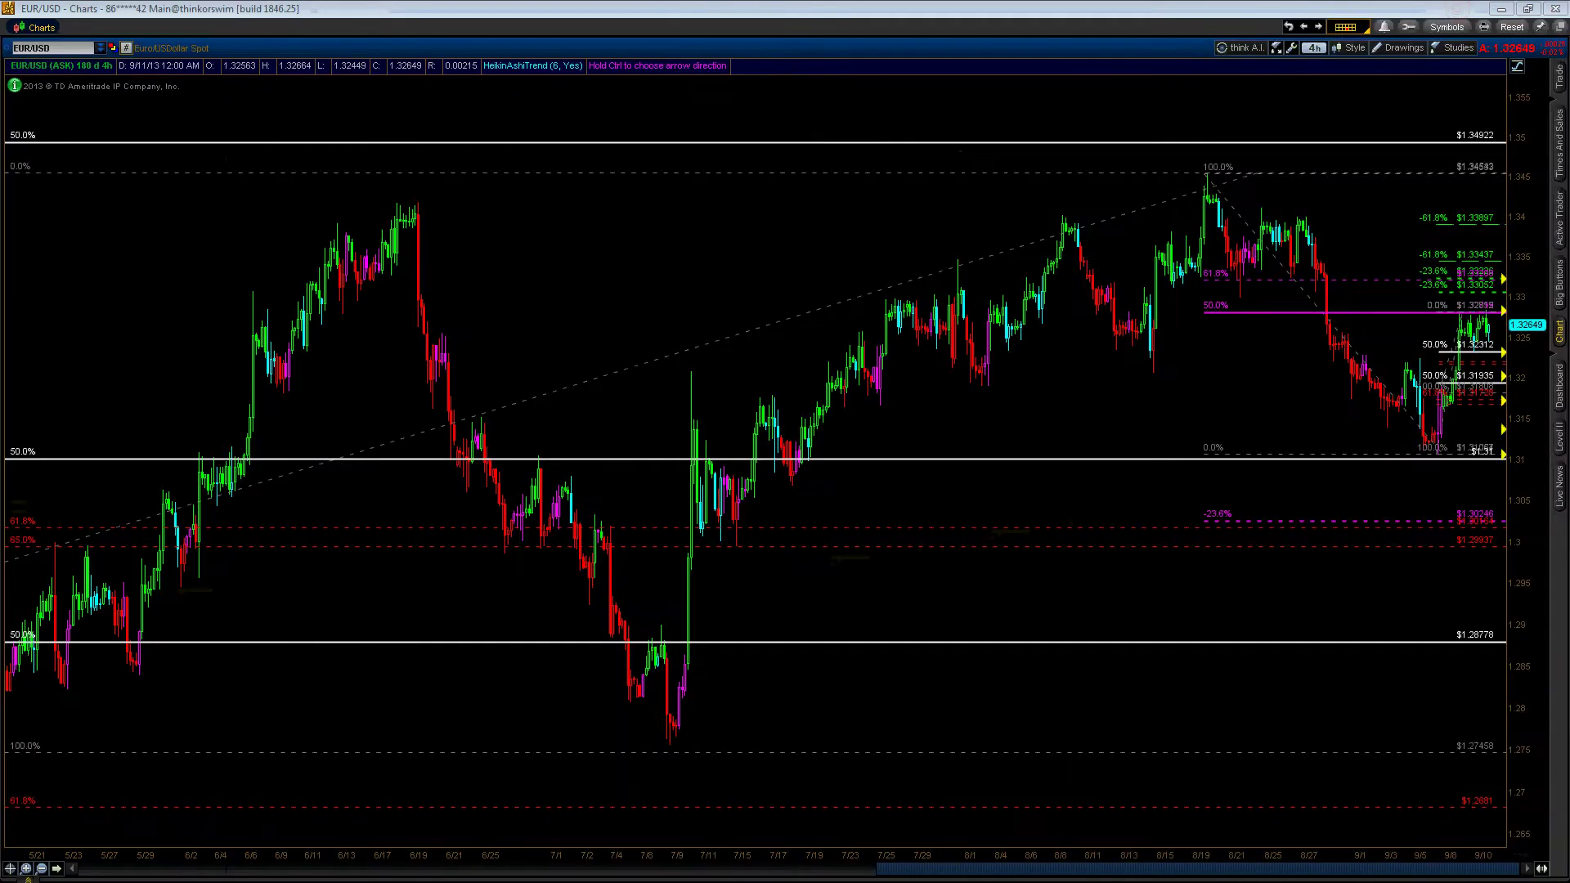
Set the EUR/USD chart to 20 years of daily bars and widen the visible range back to 2009
{"action": "left_click", "coordinate": [1313, 48]}
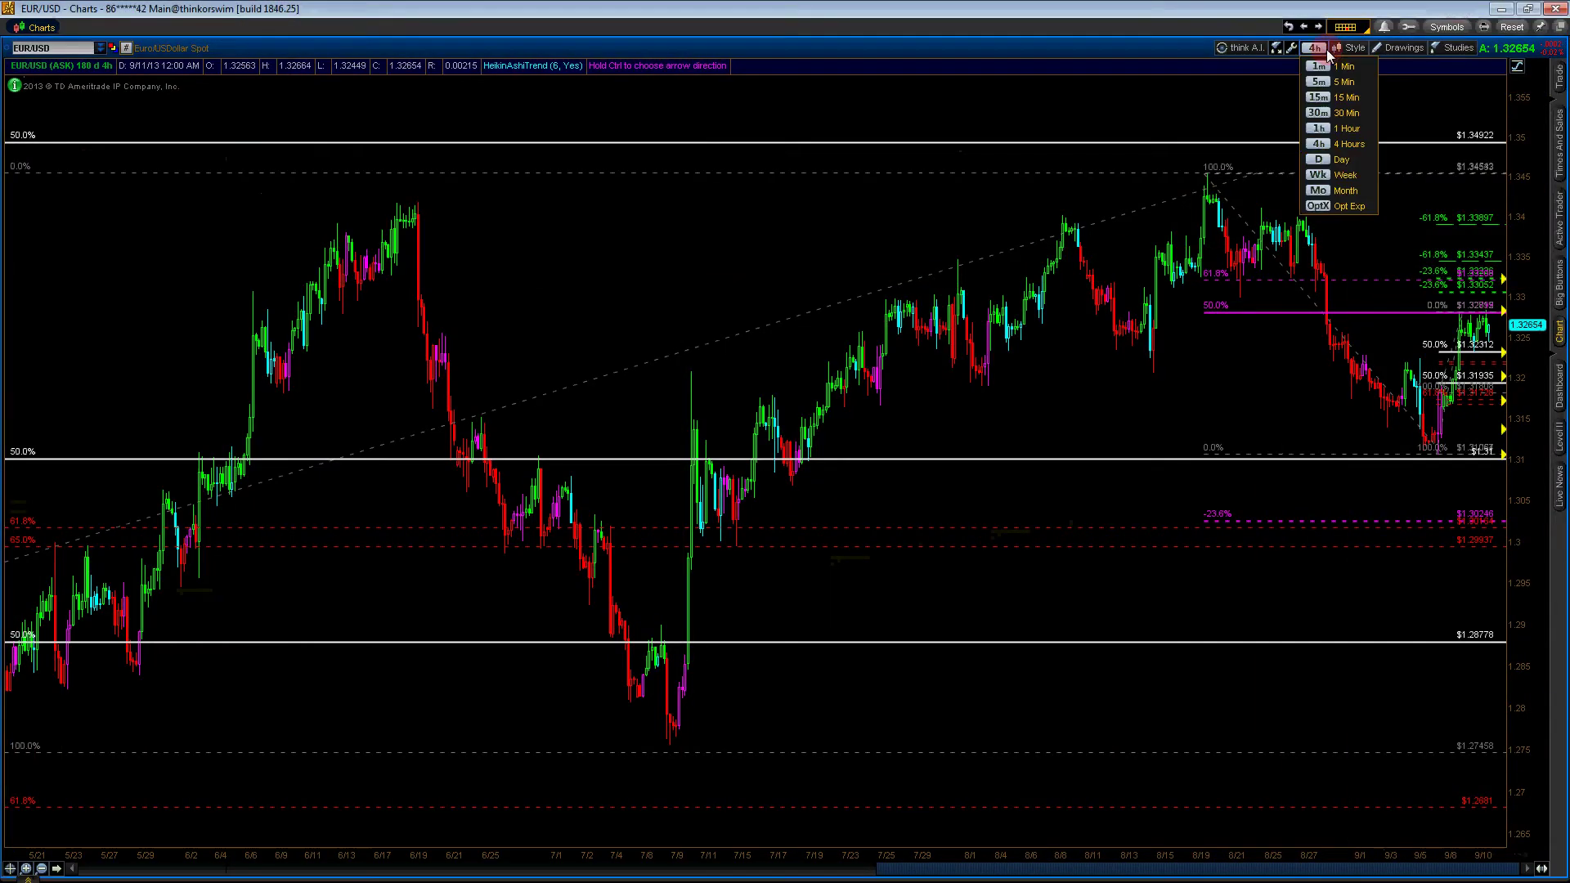
{"action": "left_click", "coordinate": [1331, 159]}
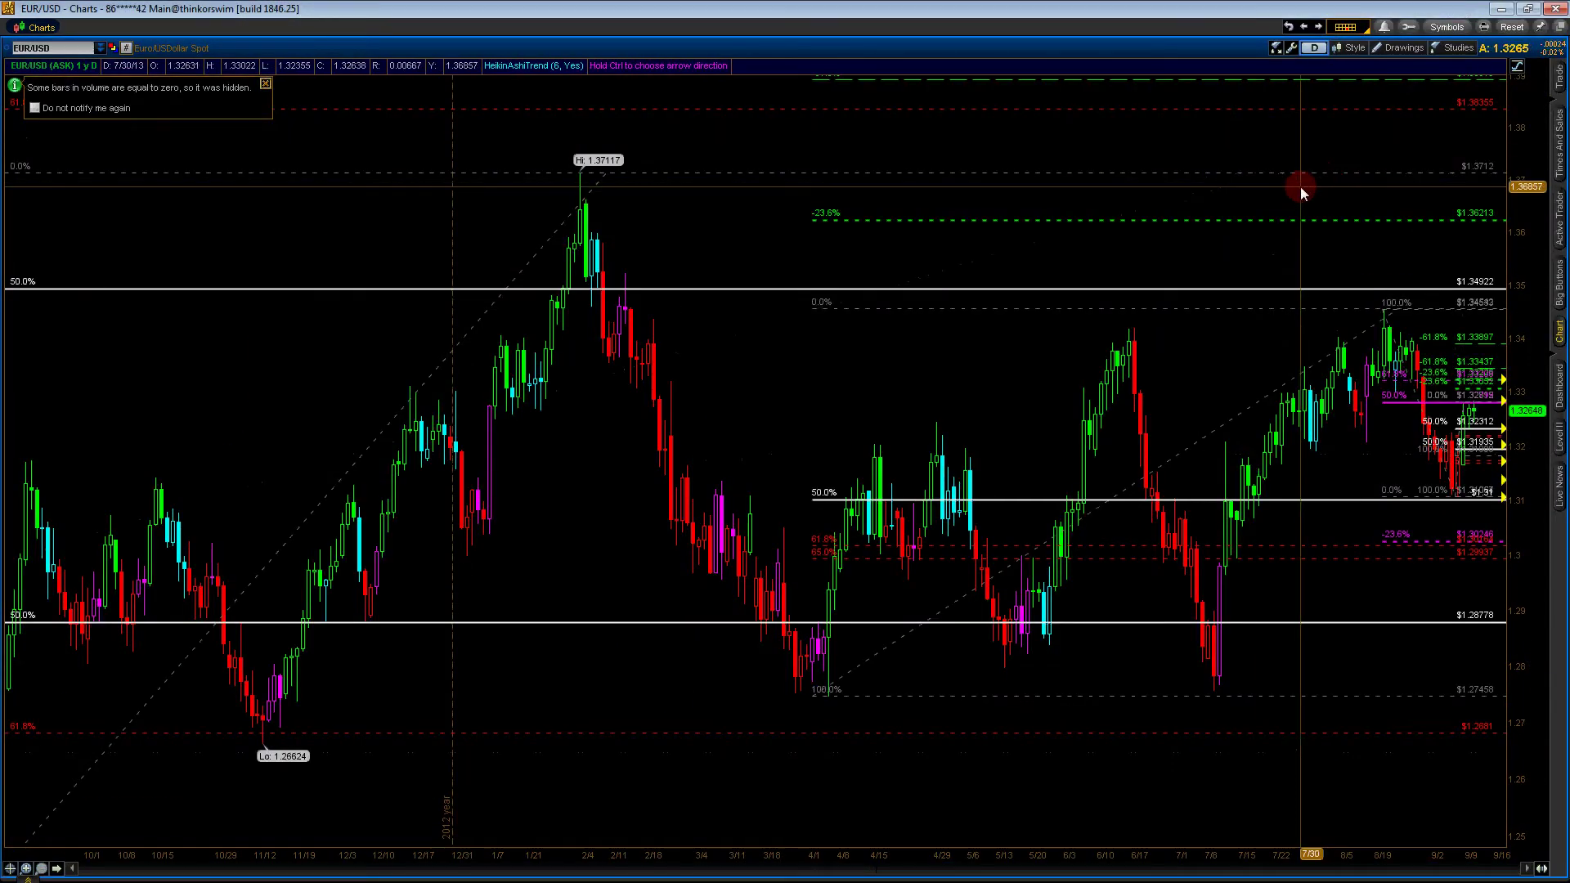
{"action": "left_click", "coordinate": [1314, 48]}
{"action": "mouse_move", "coordinate": [1374, 113]}
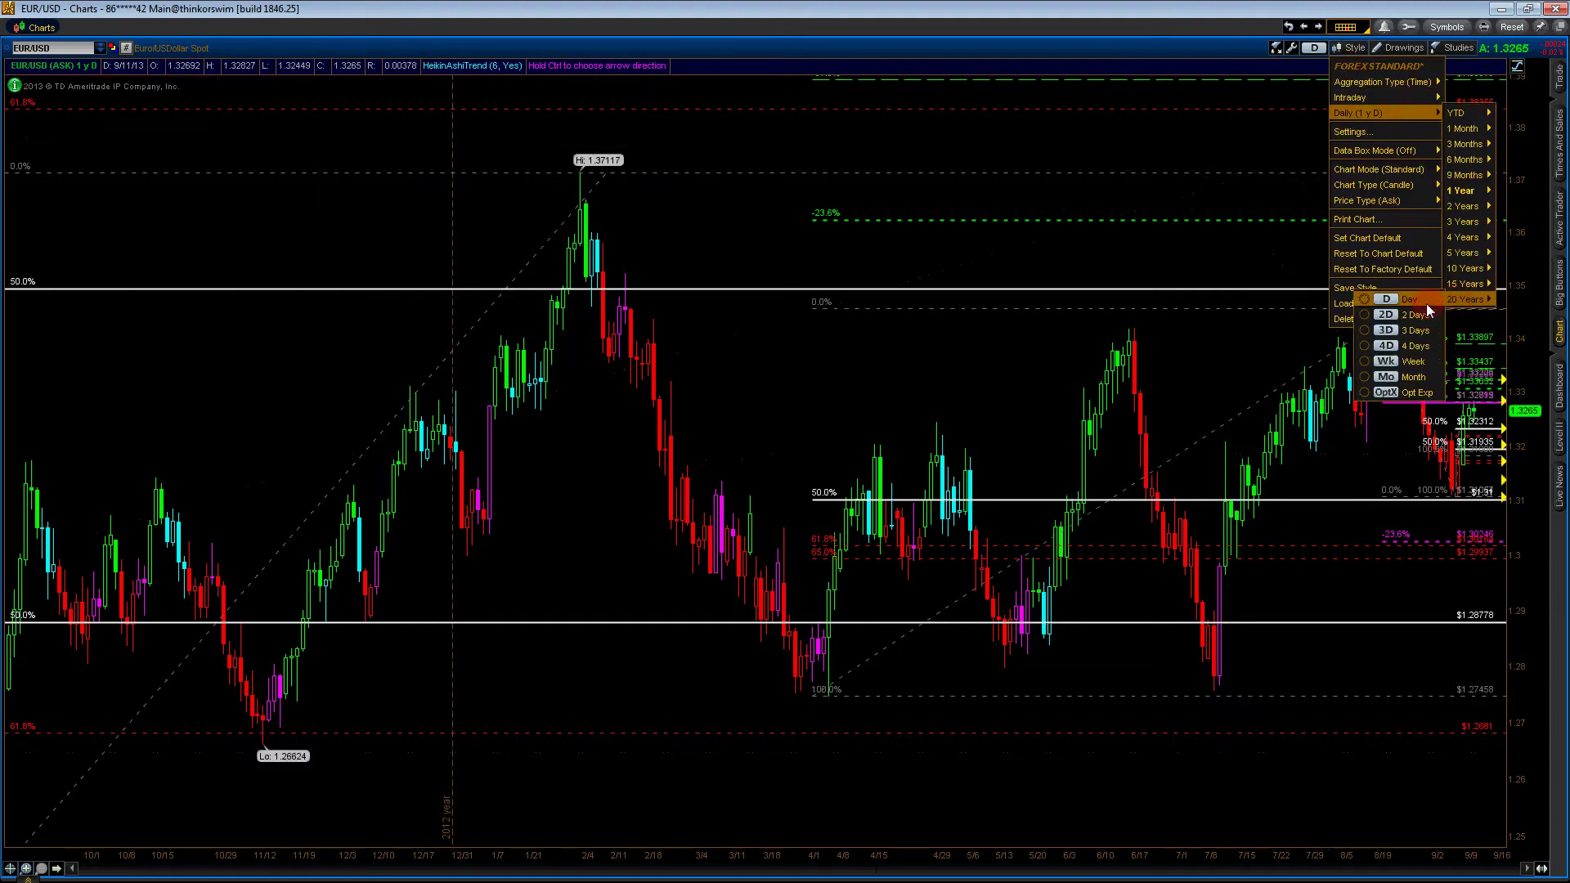
{"action": "left_click", "coordinate": [1426, 301]}
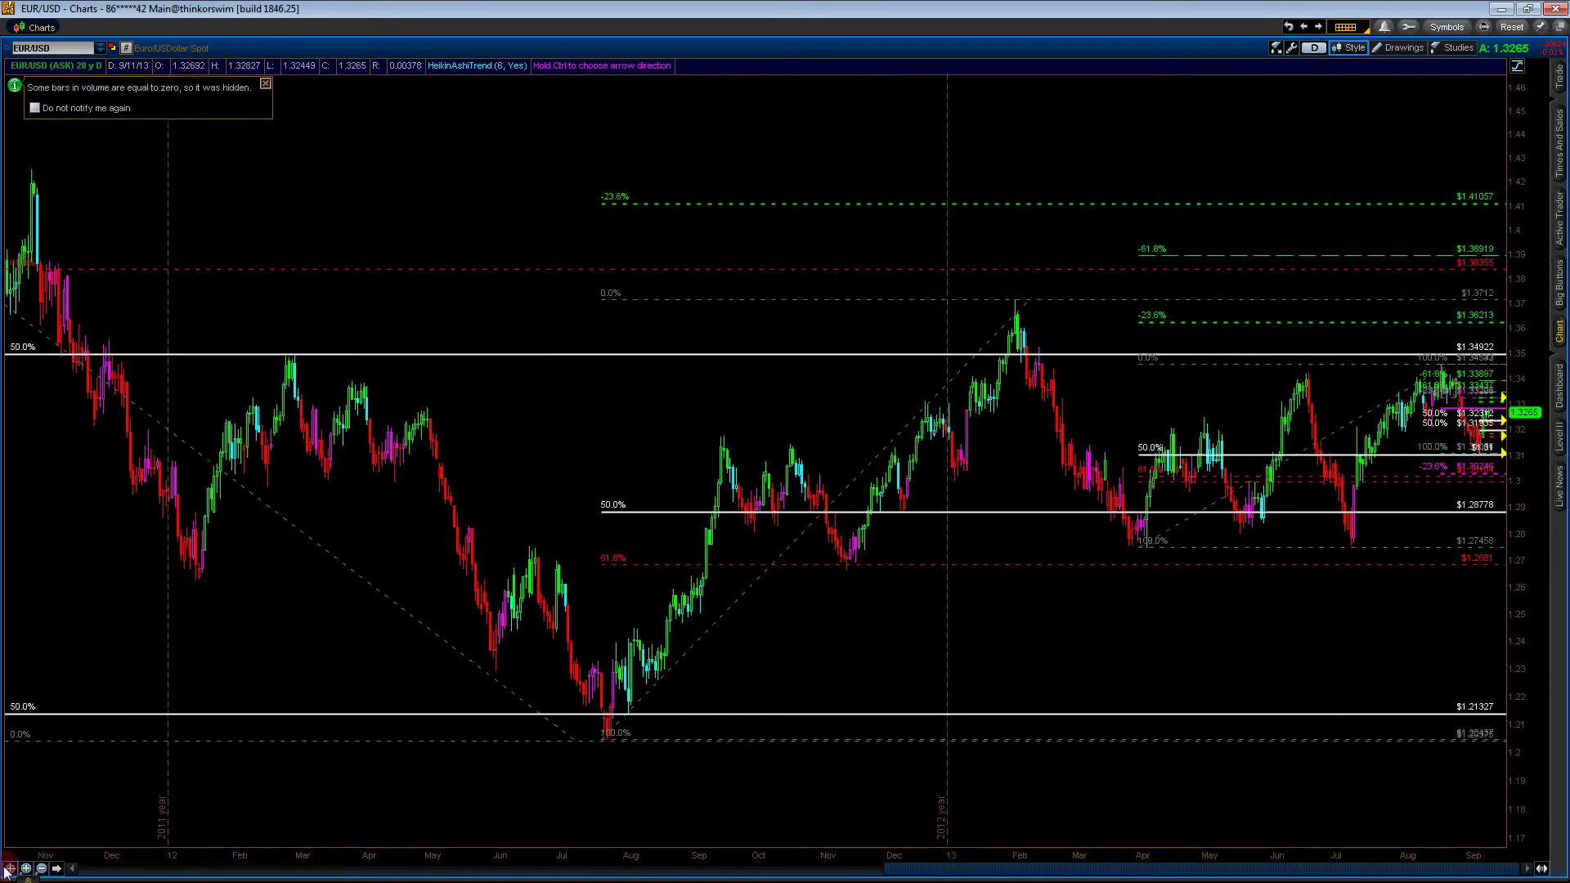
{"action": "left_click", "coordinate": [45, 870]}
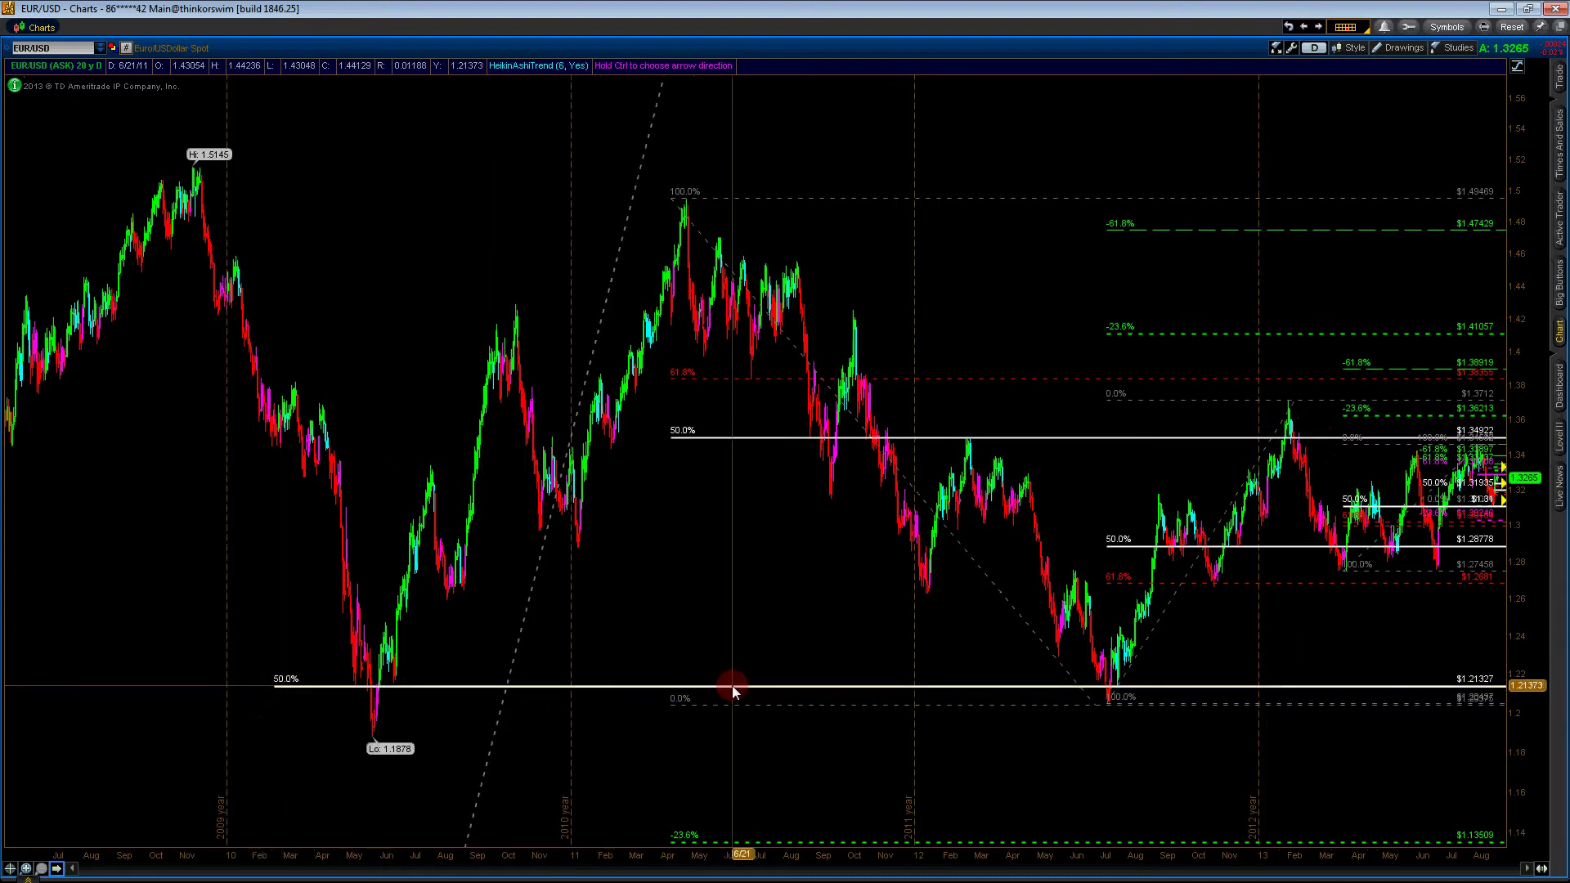
Place the ProphetCharts window beside the daily chart, examine the 2010 and 2012 lows against its 50% retracement, and return to thinkorswim
{"action": "left_click_drag", "start_coordinate": [0, 122], "coordinate": [227, 37]}
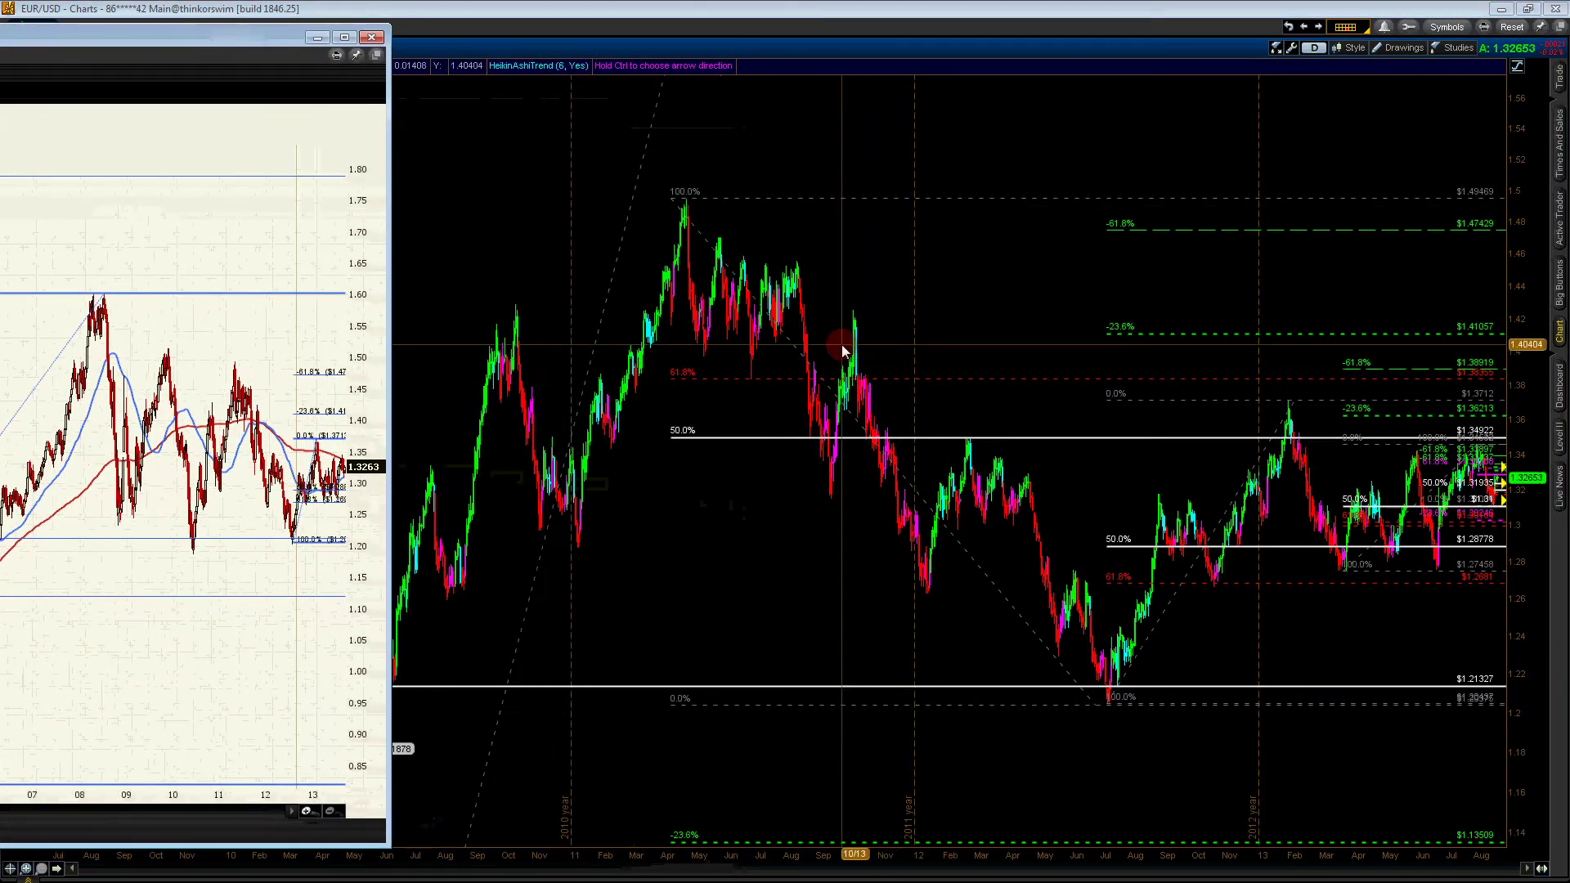
{"action": "left_click", "coordinate": [219, 408]}
{"action": "left_click_drag", "start_coordinate": [180, 395], "coordinate": [351, 500]}
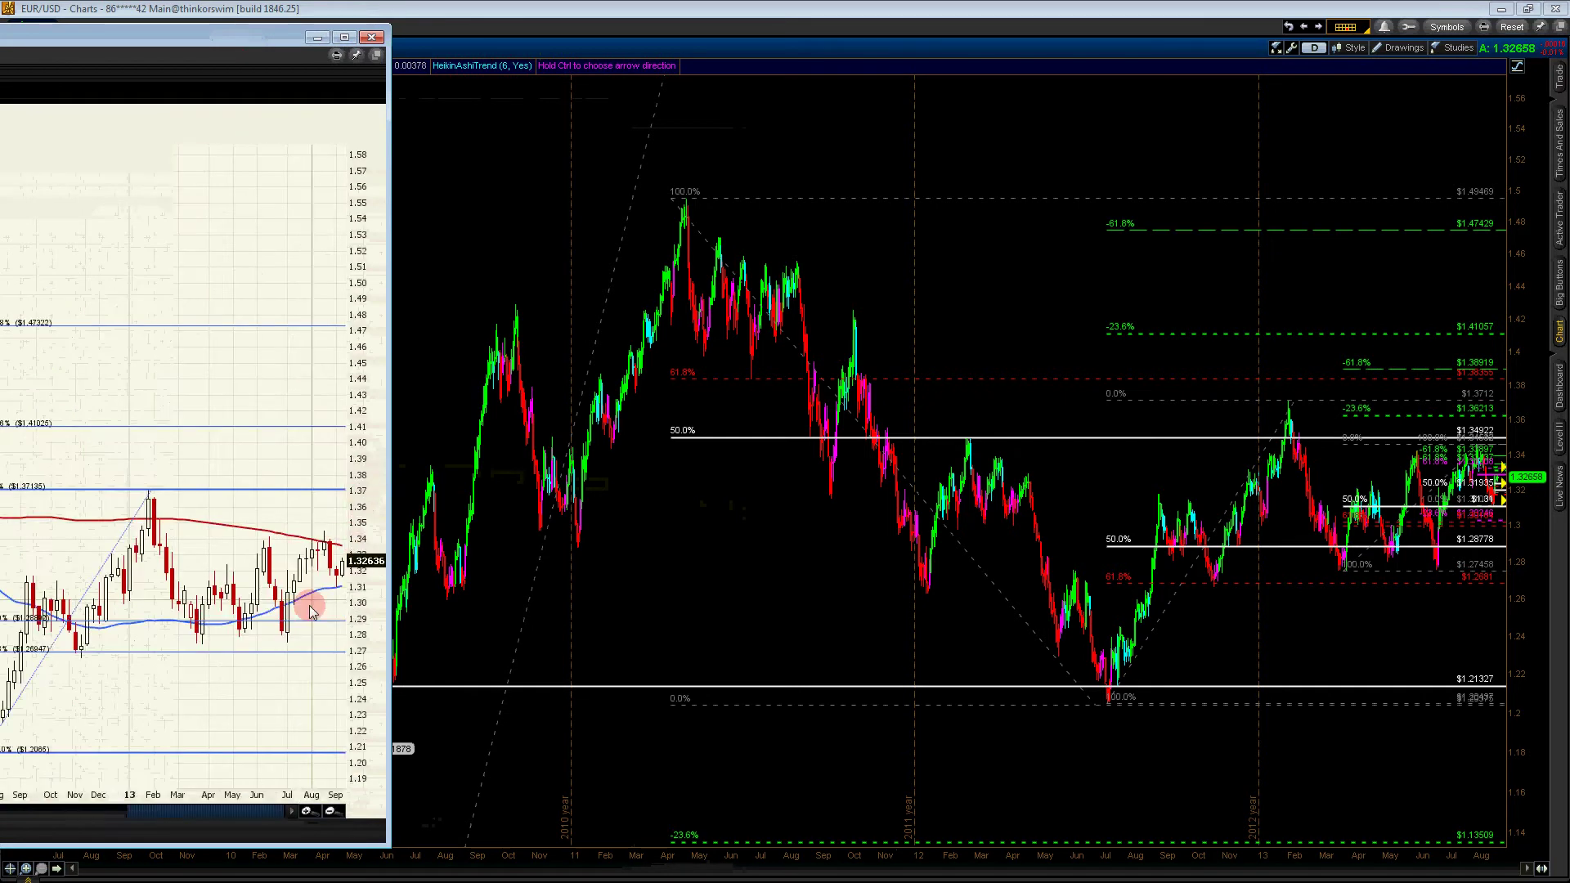
{"action": "left_click_drag", "start_coordinate": [201, 25], "coordinate": [978, 3]}
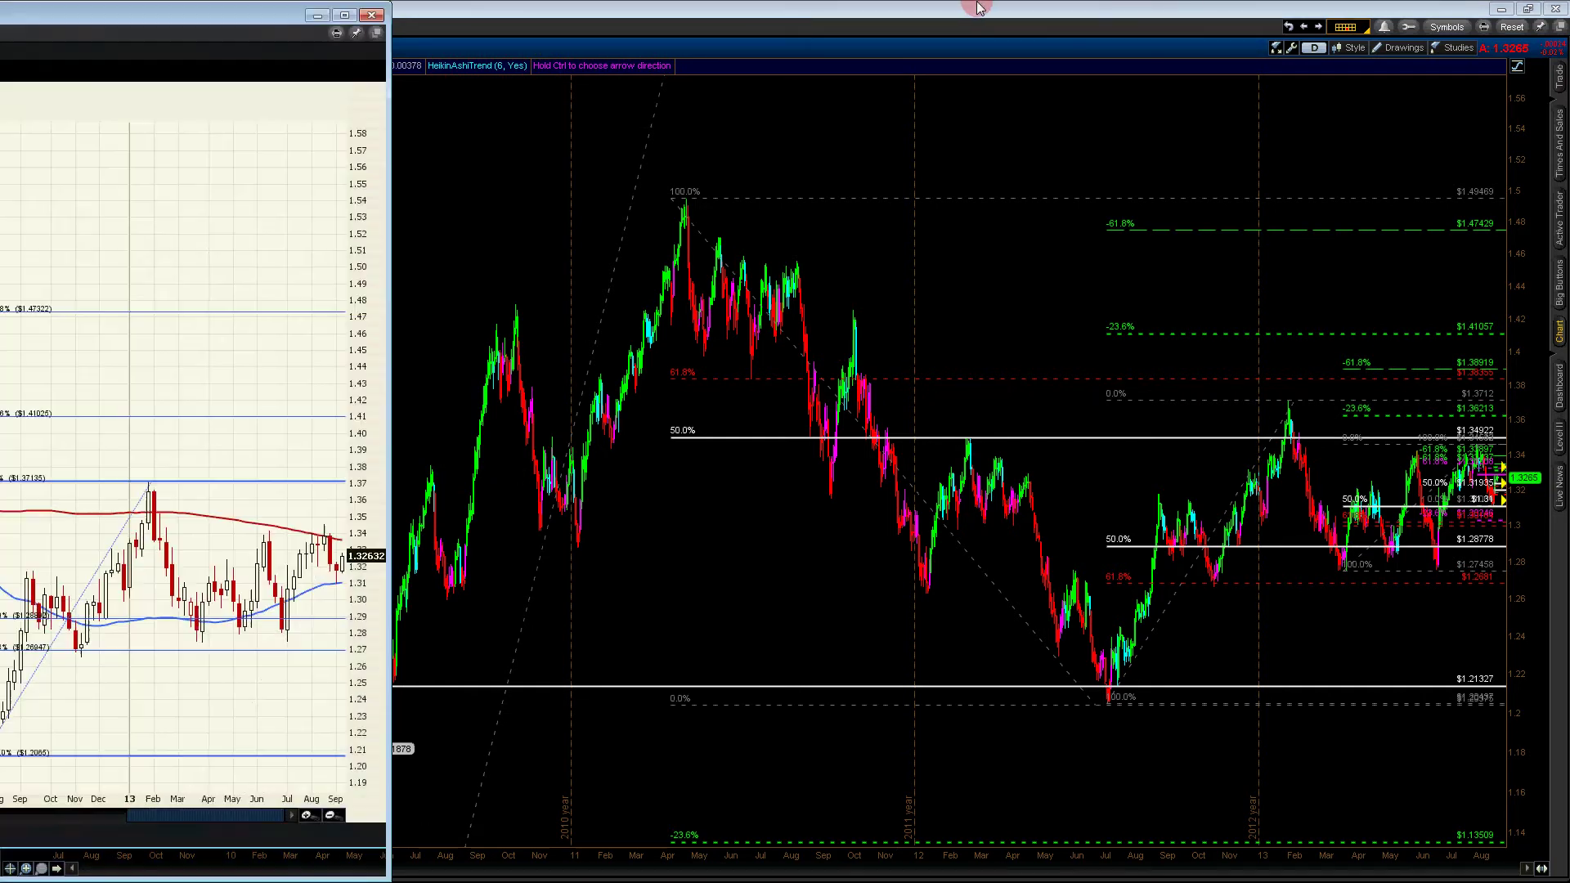
{"action": "left_click", "coordinate": [333, 847]}
{"action": "left_click", "coordinate": [331, 845]}
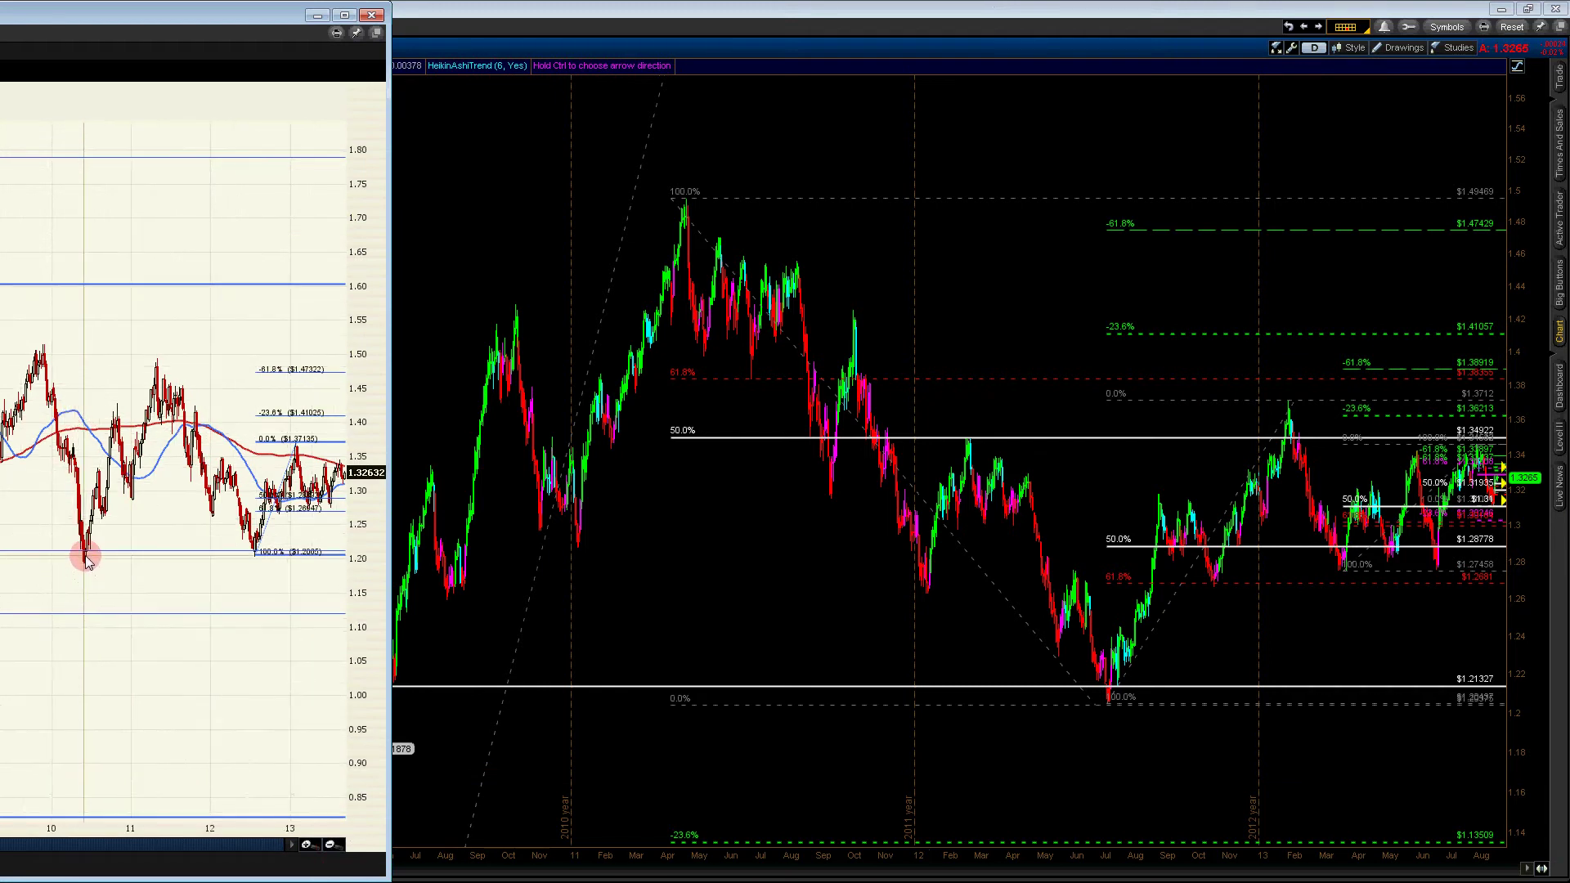
{"action": "left_click_drag", "start_coordinate": [88, 563], "coordinate": [85, 555]}
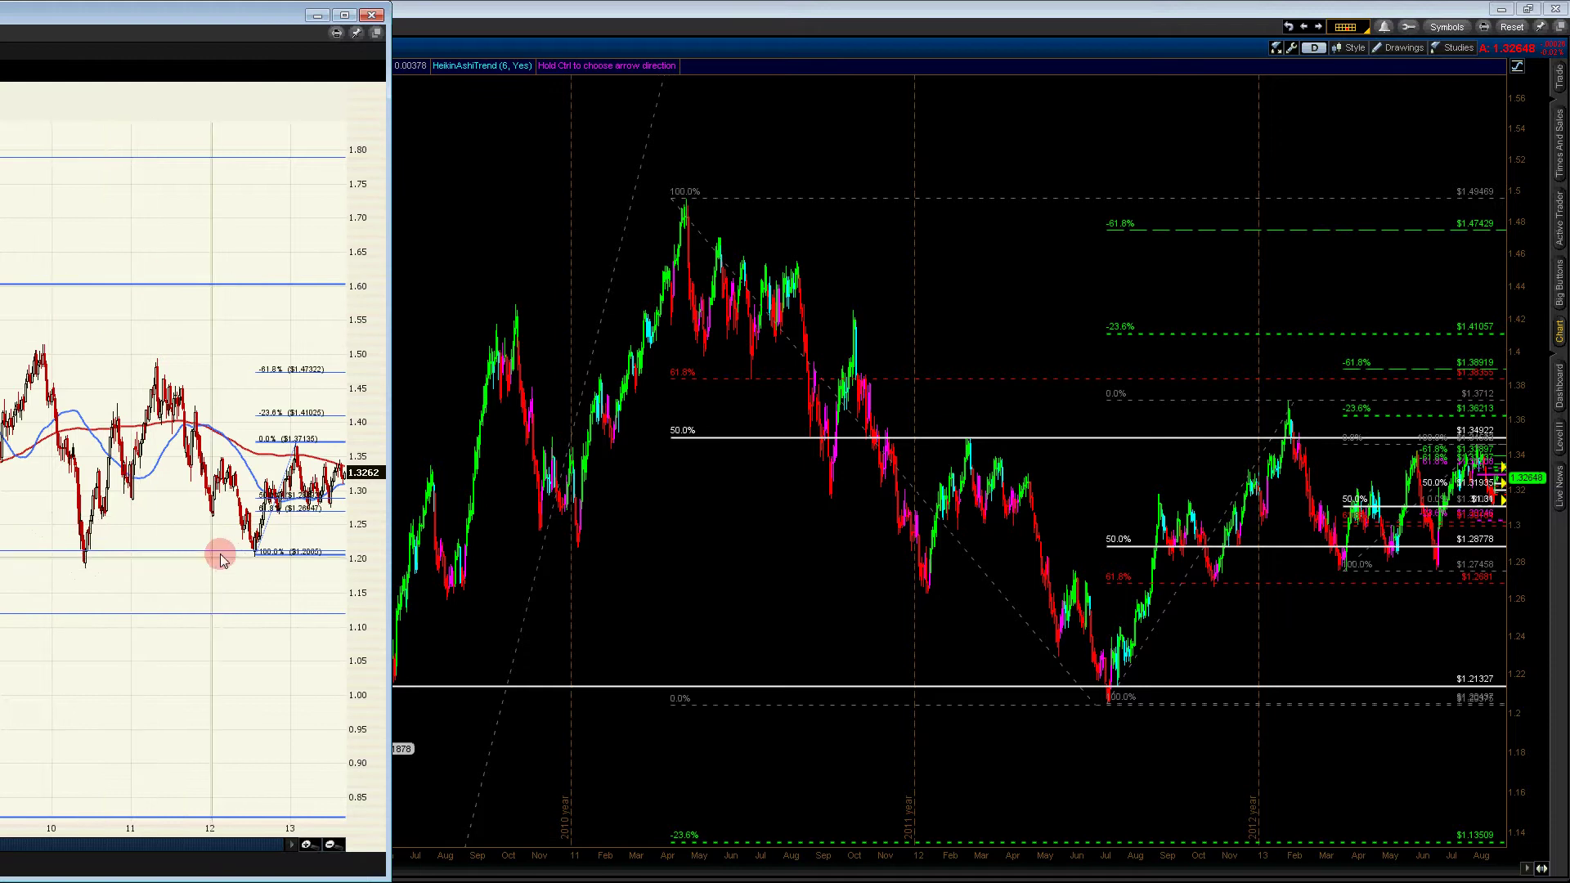
{"action": "left_click", "coordinate": [427, 140]}
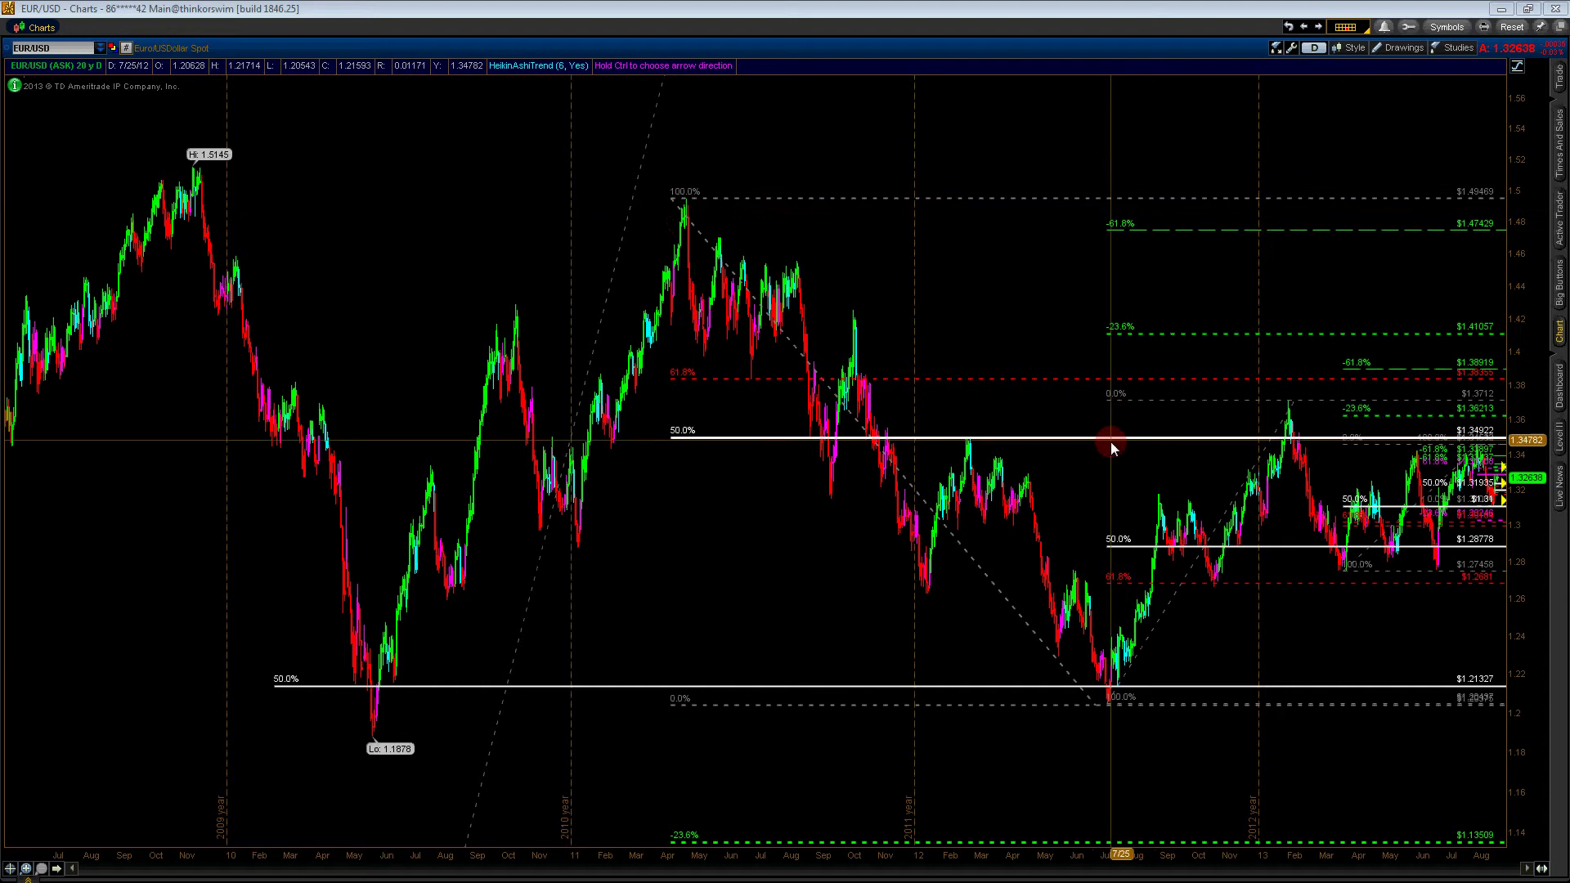
Mark the February 2013 high on the daily EUR/USD chart with an arrow
{"action": "left_click_drag", "start_coordinate": [833, 243], "coordinate": [1503, 458]}
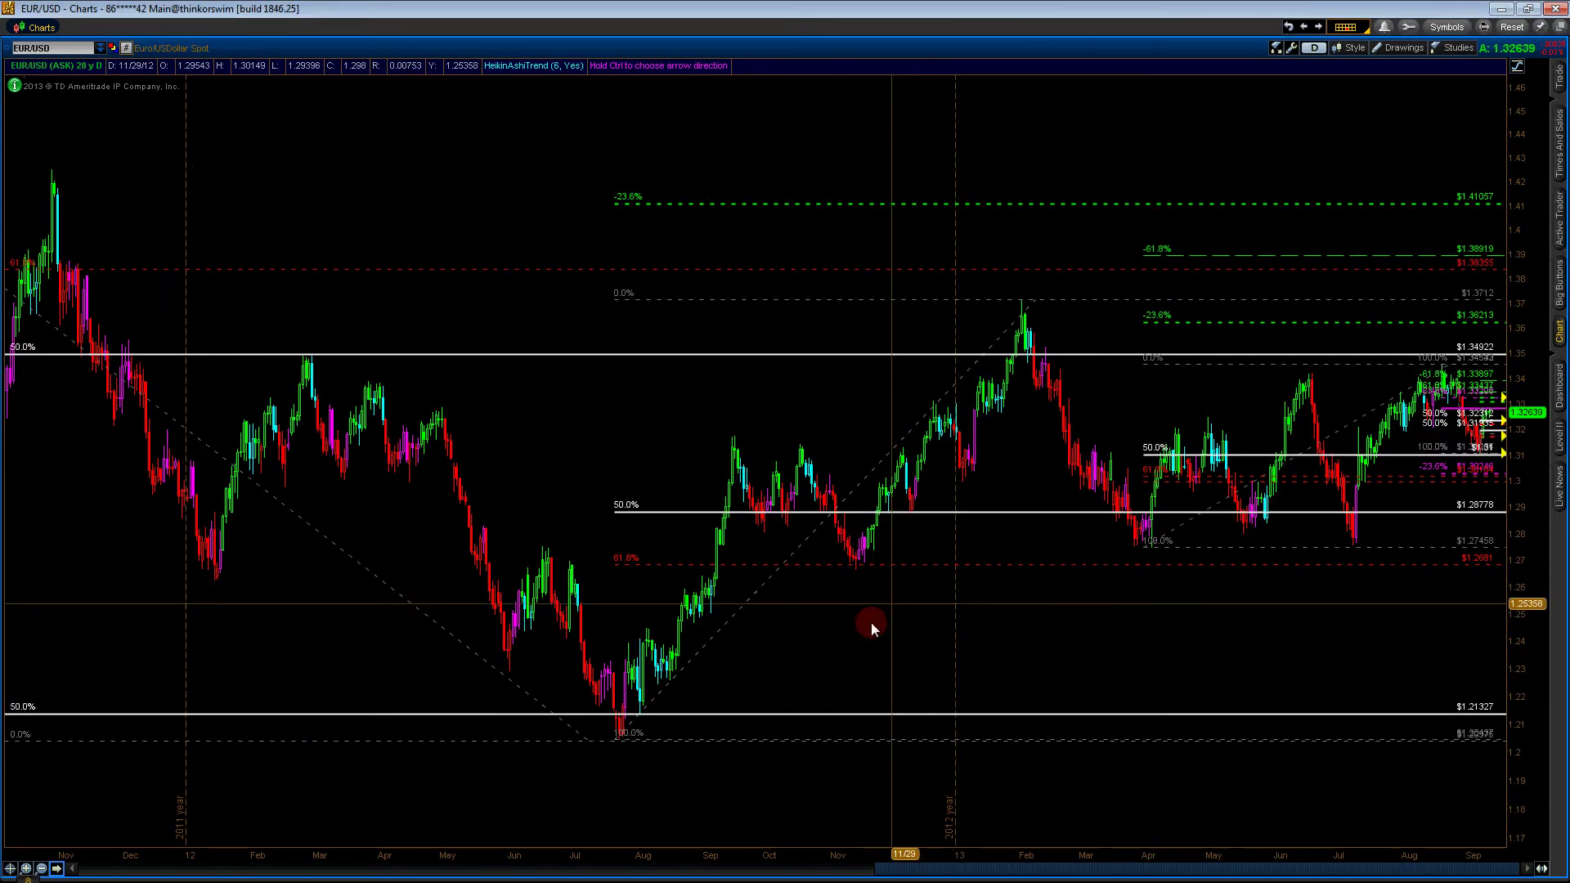
{"action": "left_click_drag", "start_coordinate": [925, 577], "coordinate": [1502, 548]}
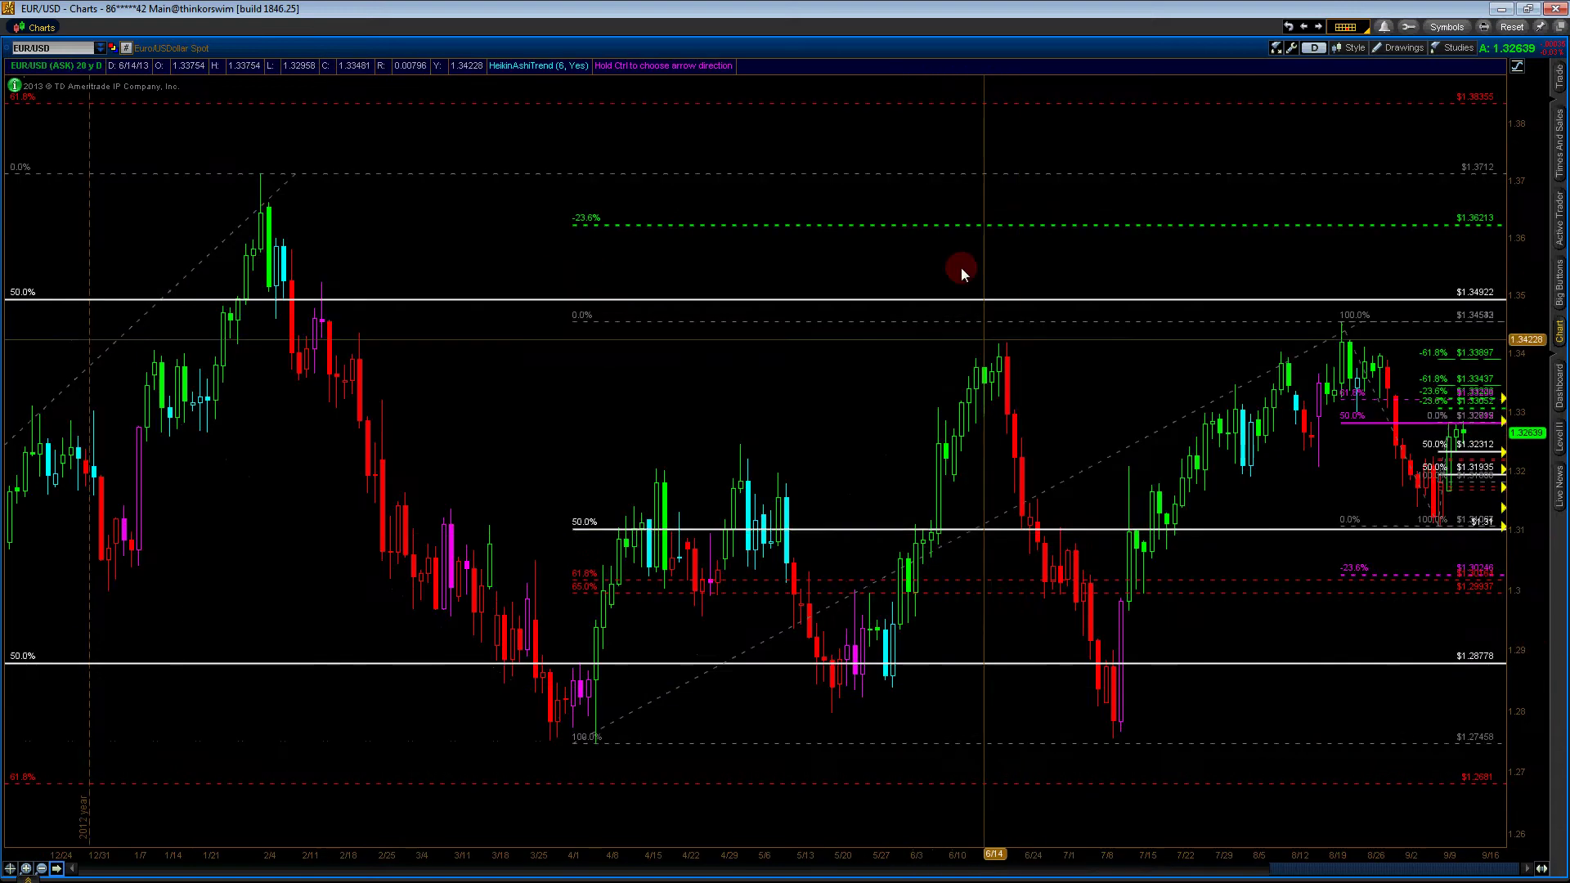
{"action": "left_click", "coordinate": [267, 175]}
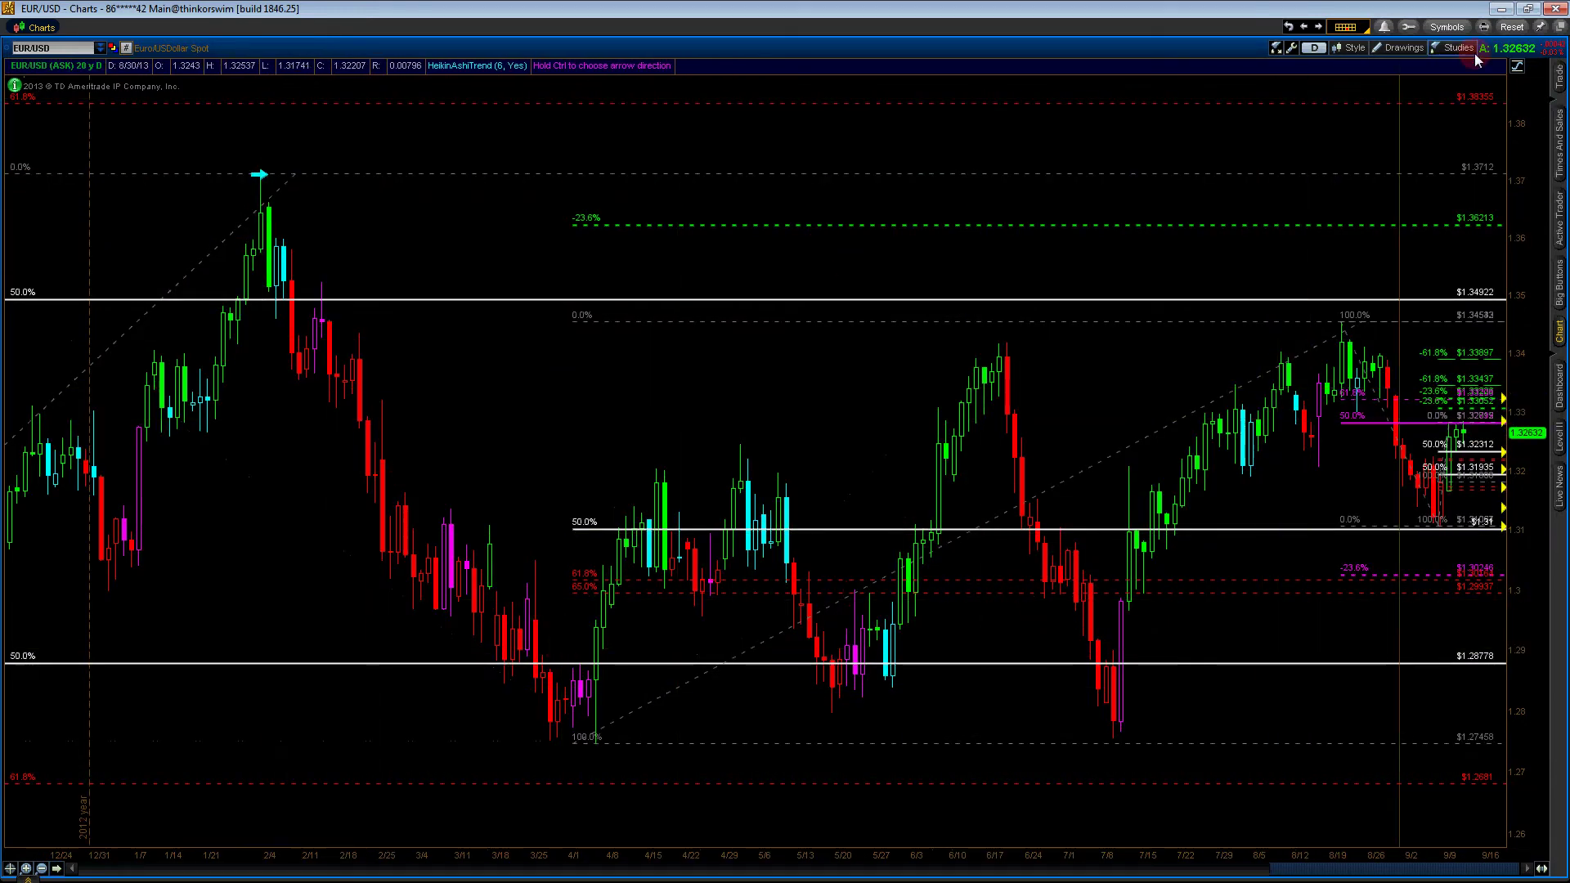
Draw a Fibonacci retracement from the February 2013 high down to the early April low, and delete it
{"action": "left_click", "coordinate": [1403, 48]}
{"action": "left_click", "coordinate": [1481, 260]}
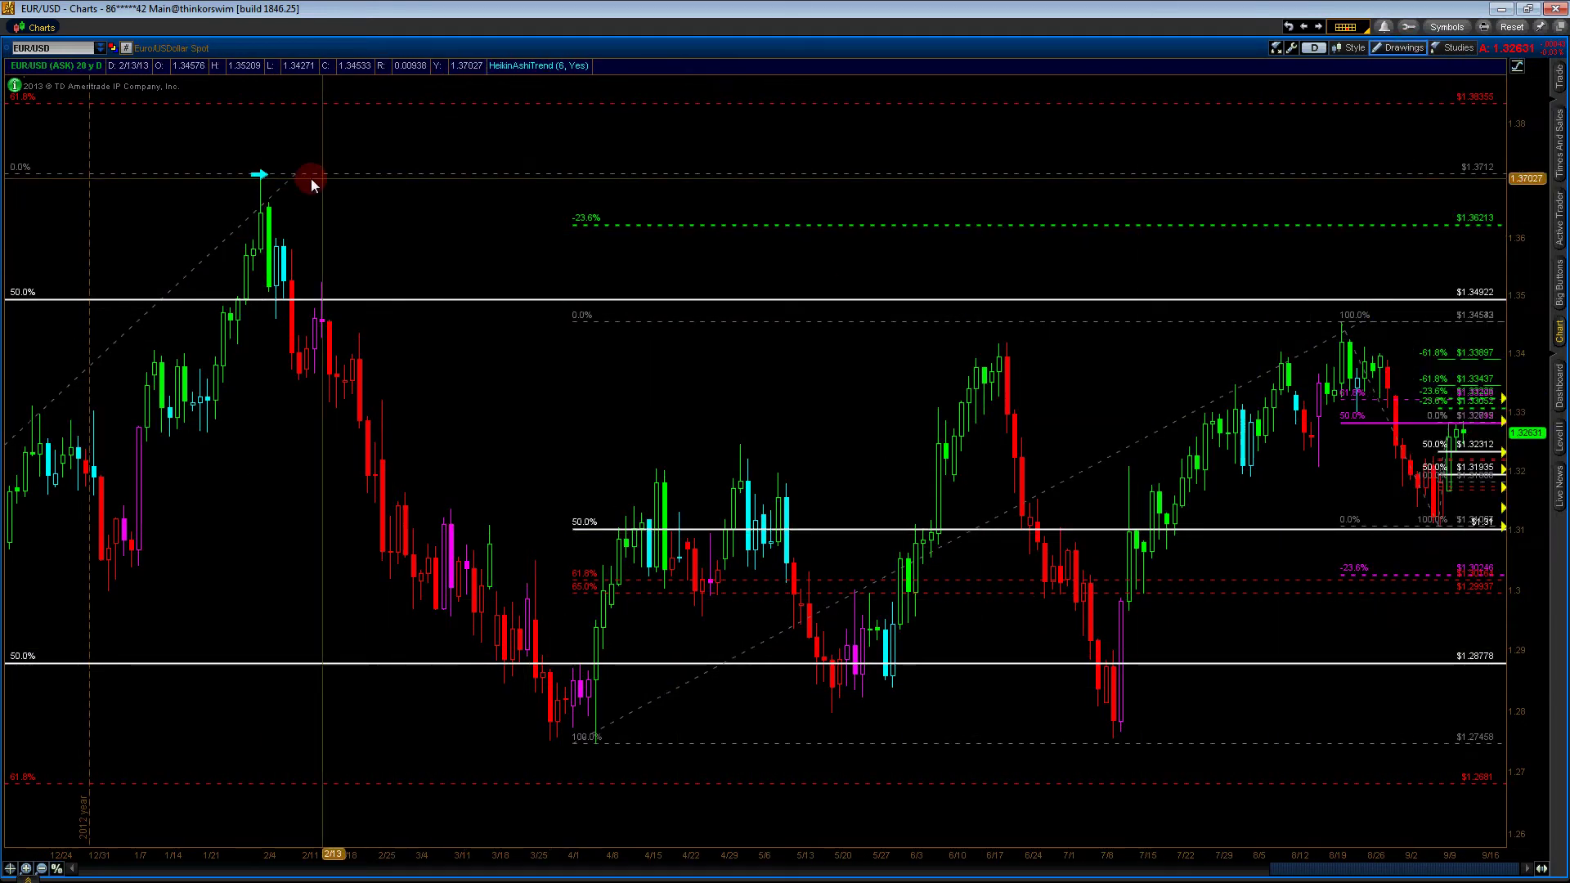
{"action": "mouse_move", "coordinate": [259, 174]}
{"action": "left_mouse_down"}
{"action": "mouse_move", "coordinate": [501, 704]}
{"action": "mouse_move", "coordinate": [588, 744]}
{"action": "left_mouse_up"}
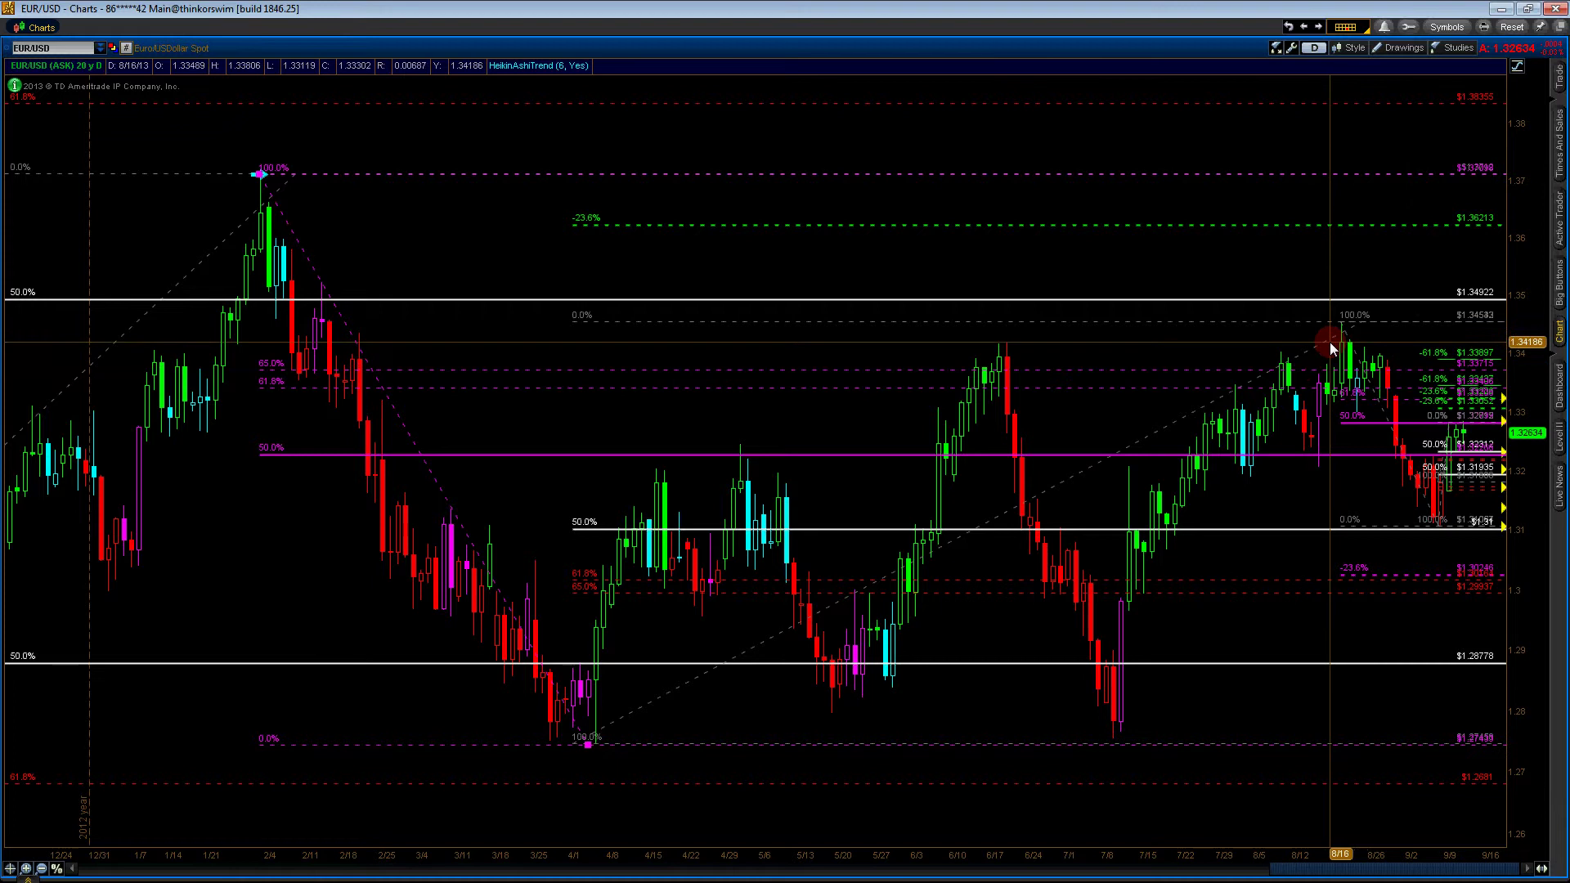
{"action": "right_click", "coordinate": [1200, 369]}
{"action": "left_click", "coordinate": [1252, 426]}
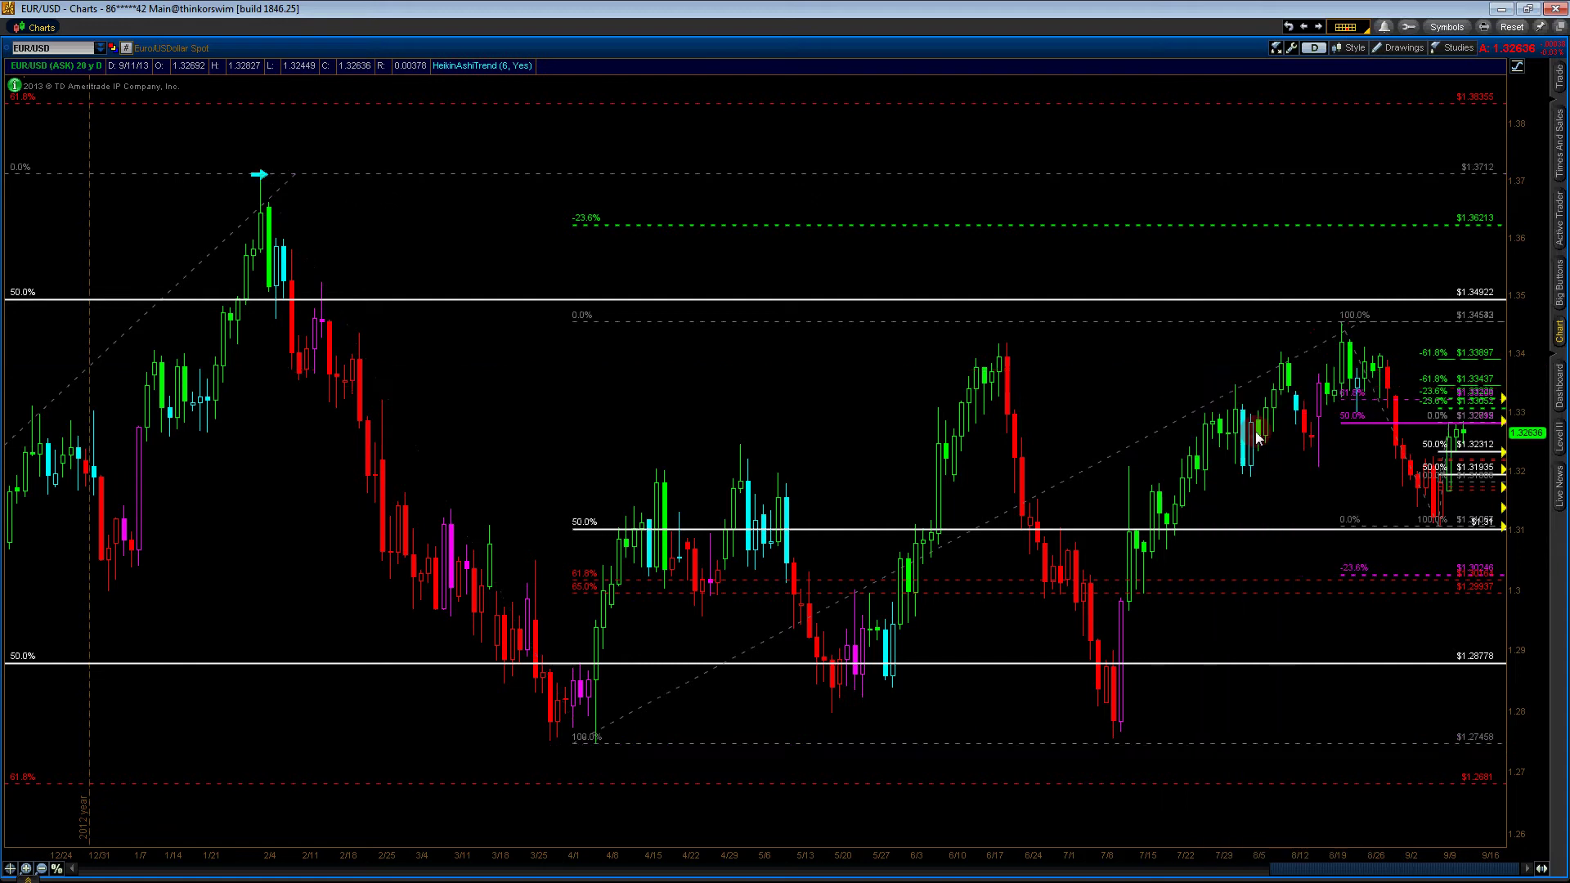
{"action": "right_click", "coordinate": [981, 531]}
{"action": "left_click", "coordinate": [1033, 424]}
Switch the EUR/USD chart to 4-hour bars and focus on the decline from the August high to the September low
{"action": "left_click", "coordinate": [1322, 48]}
{"action": "left_click", "coordinate": [1339, 145]}
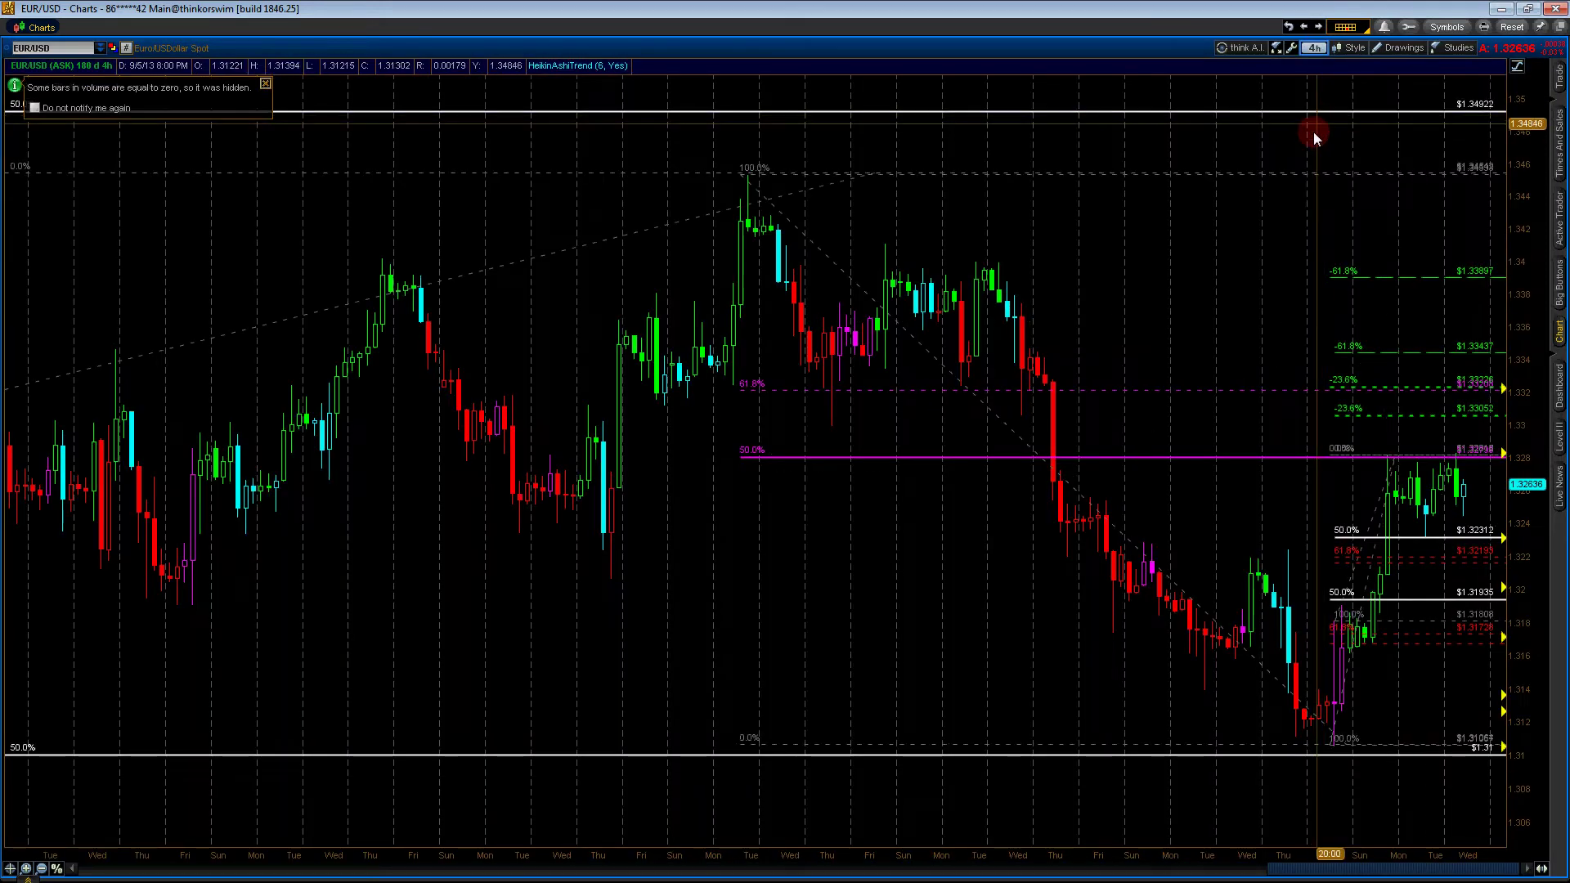
{"action": "left_click", "coordinate": [44, 868]}
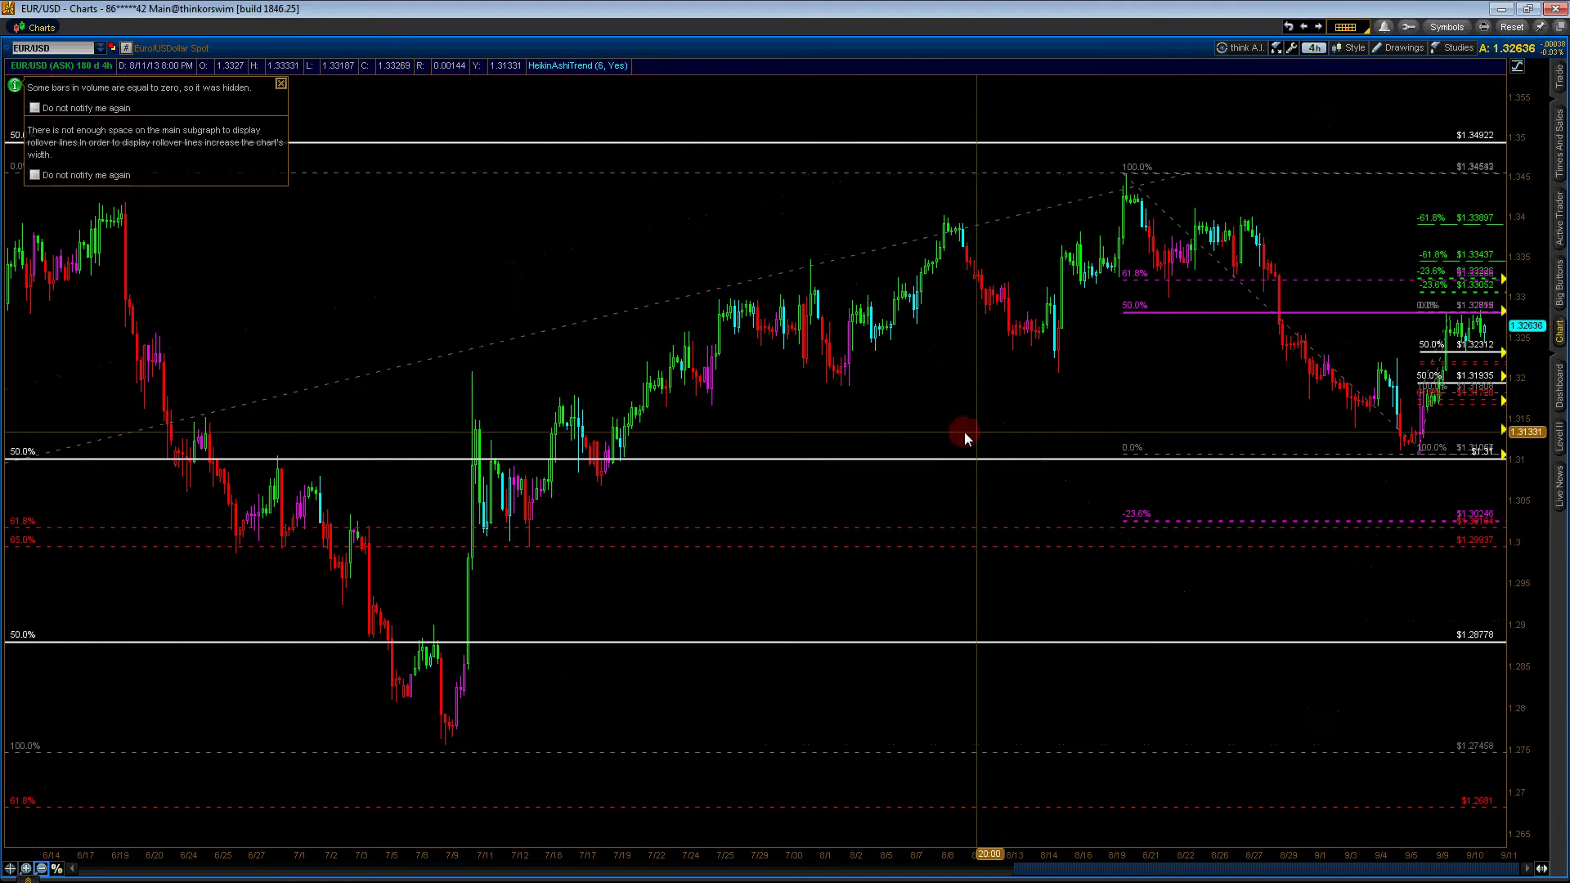
{"action": "left_click_drag", "start_coordinate": [946, 221], "coordinate": [1273, 752]}
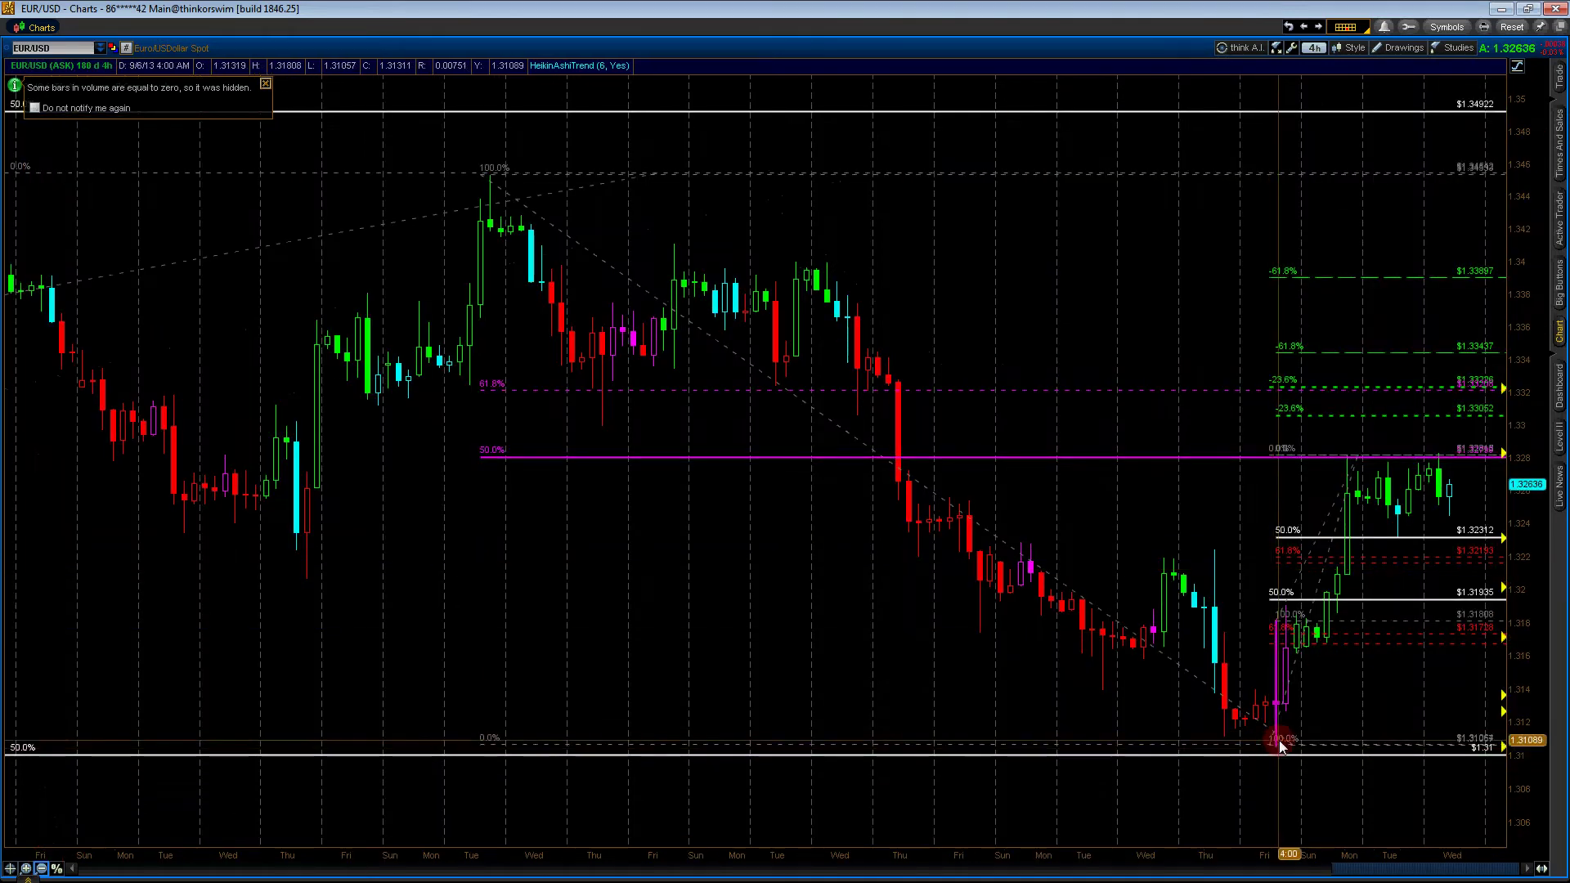
Unhide the 0.382 level of the Fibonacci retracement drawn from the April 2013 low to the August high
{"action": "right_click", "coordinate": [1233, 756]}
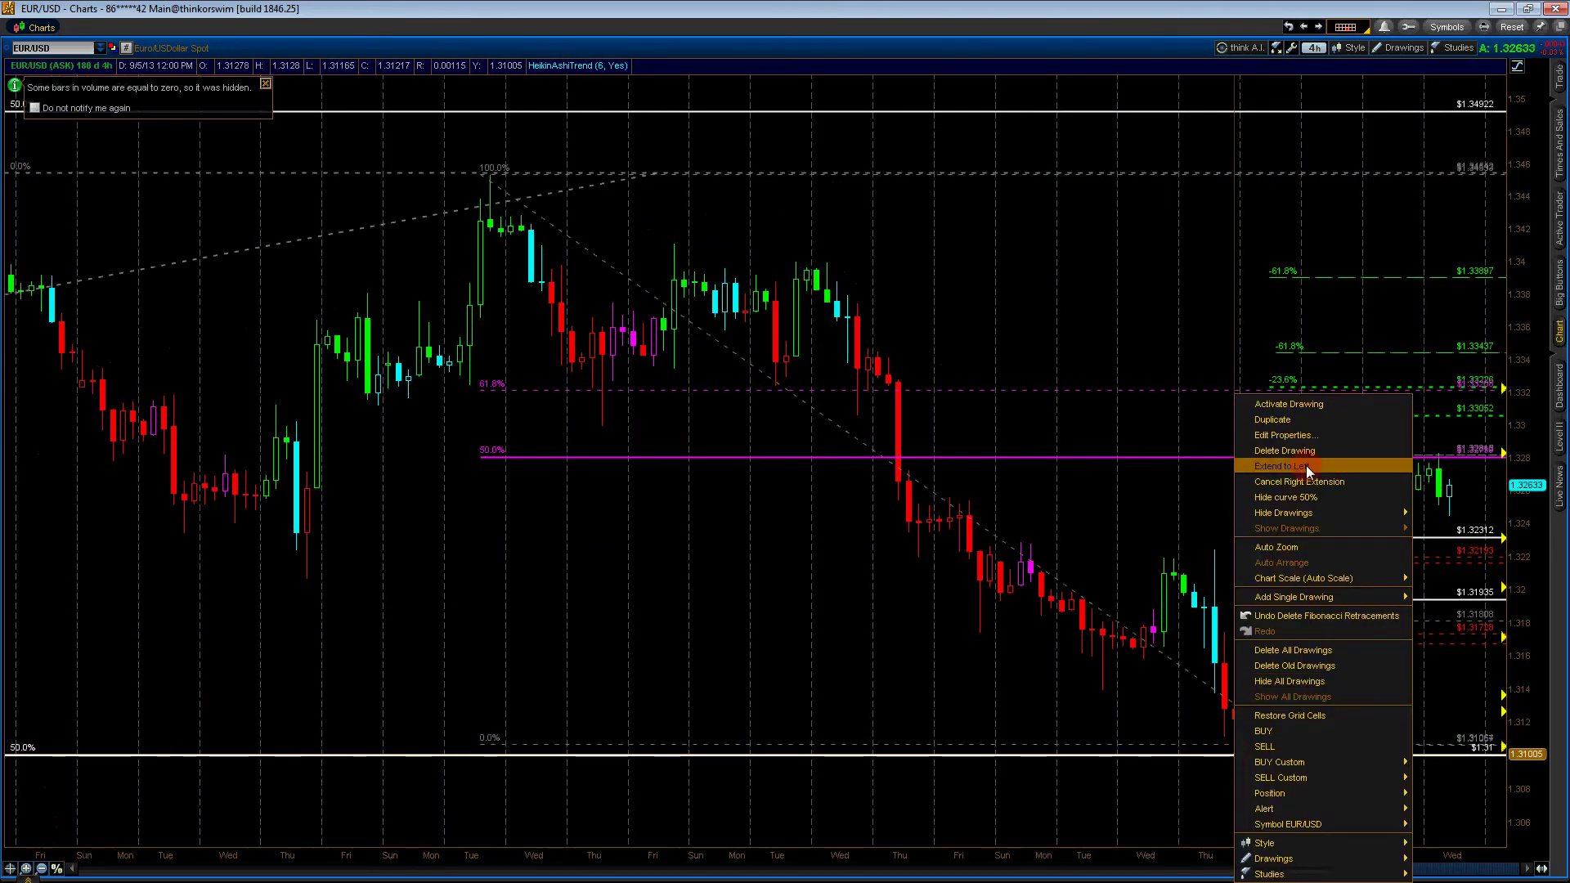
{"action": "left_click", "coordinate": [1311, 437]}
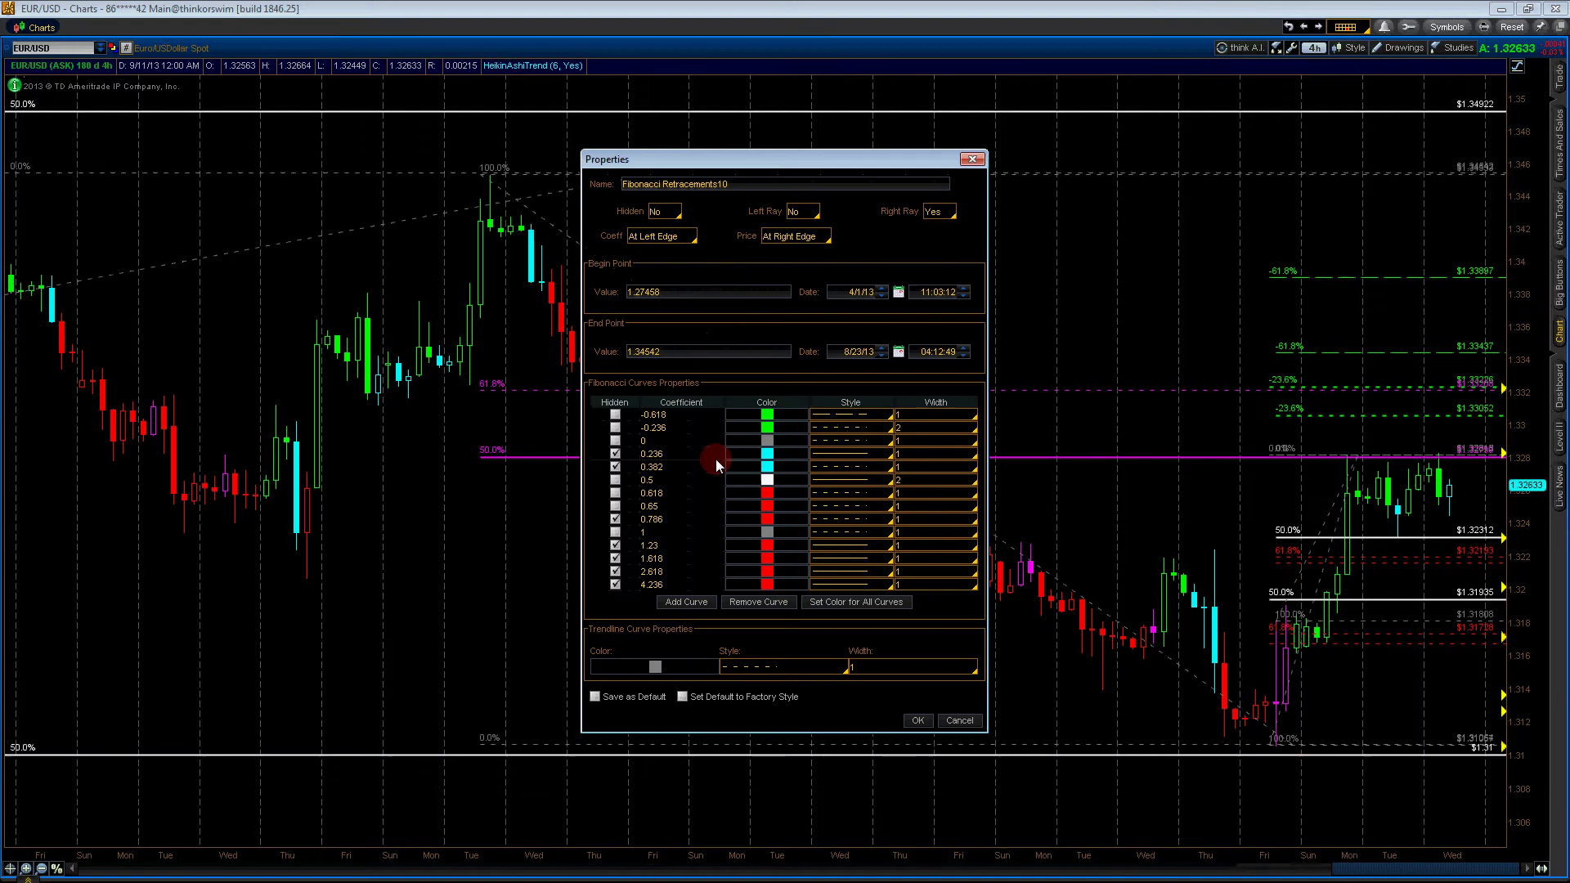
{"action": "left_click", "coordinate": [621, 466]}
{"action": "left_click", "coordinate": [918, 720]}
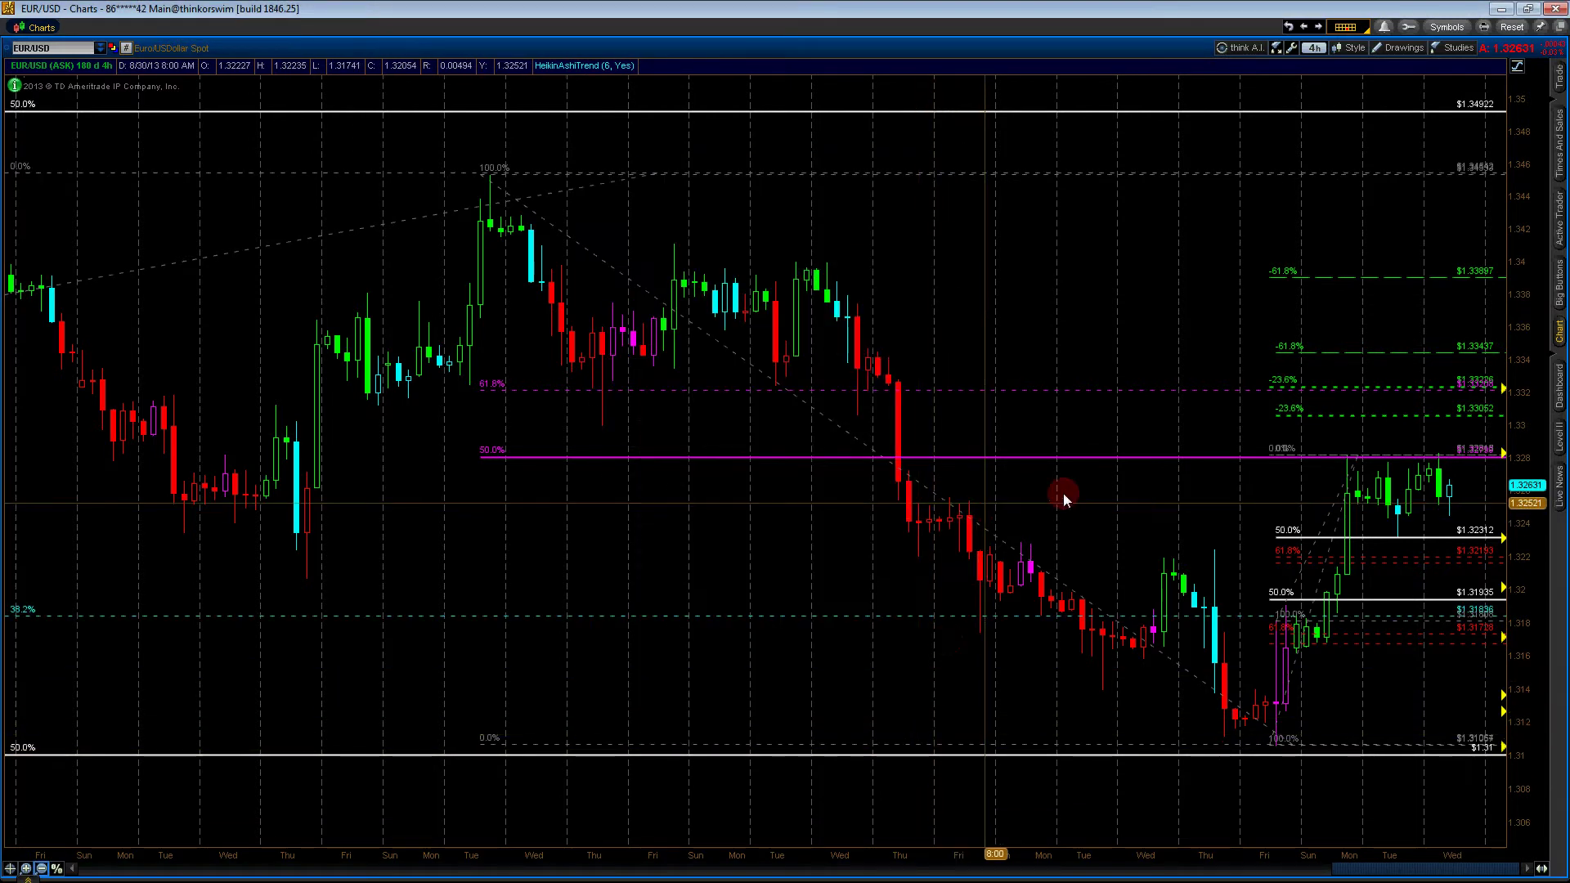
Show more price range around the decline and mark the early September low near 1.31 with an arrow
{"action": "left_click_drag", "start_coordinate": [1525, 446], "coordinate": [1532, 563]}
{"action": "left_click", "coordinate": [1403, 48]}
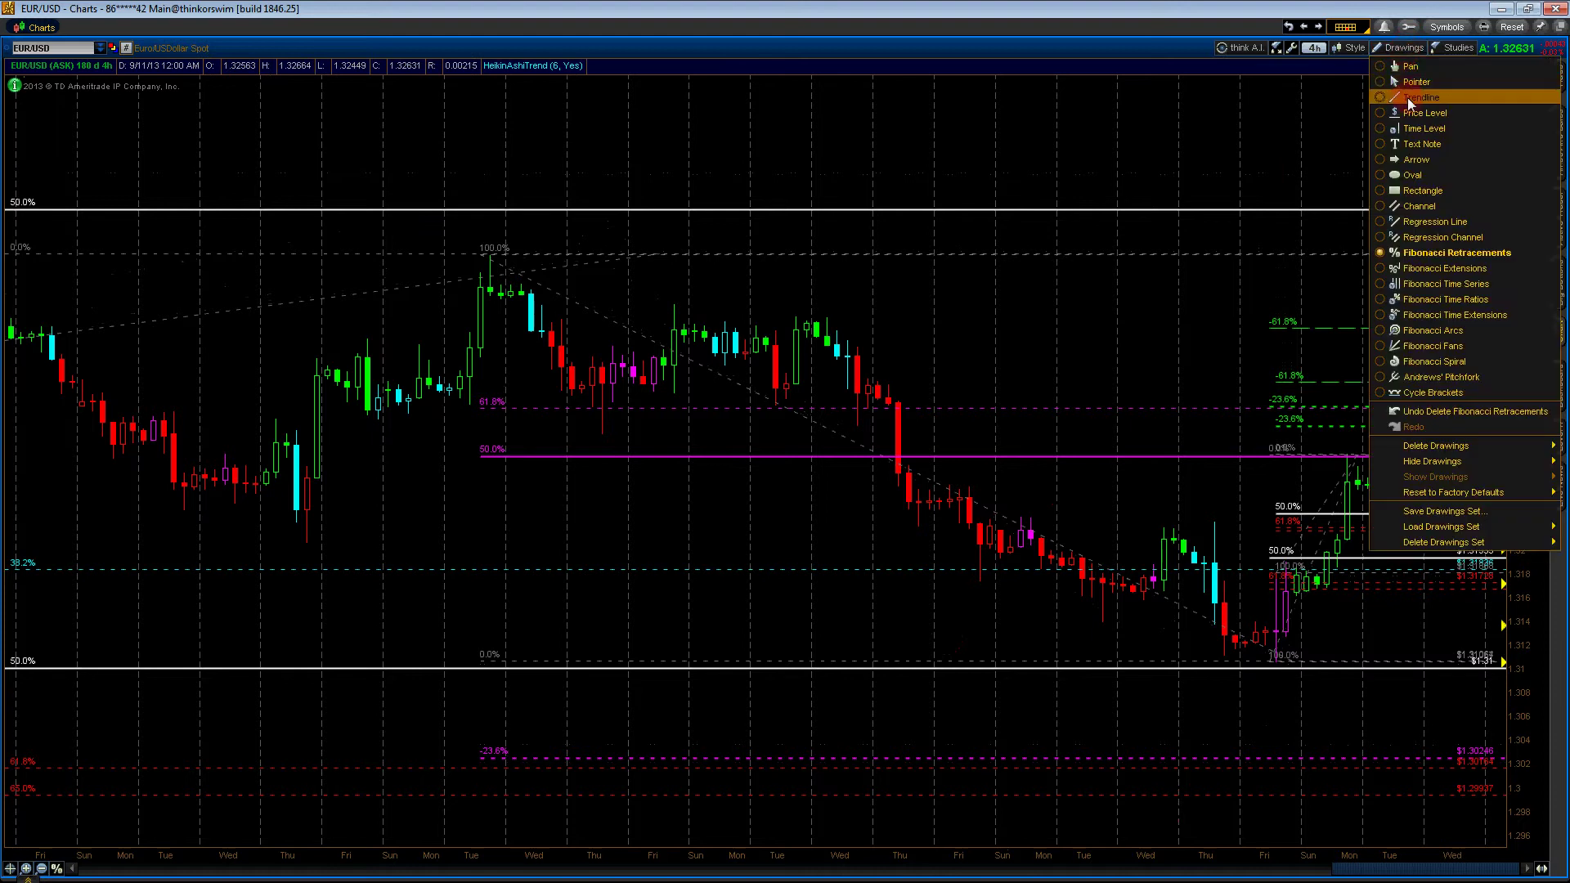
{"action": "left_click", "coordinate": [1408, 97]}
{"action": "left_click", "coordinate": [1394, 48]}
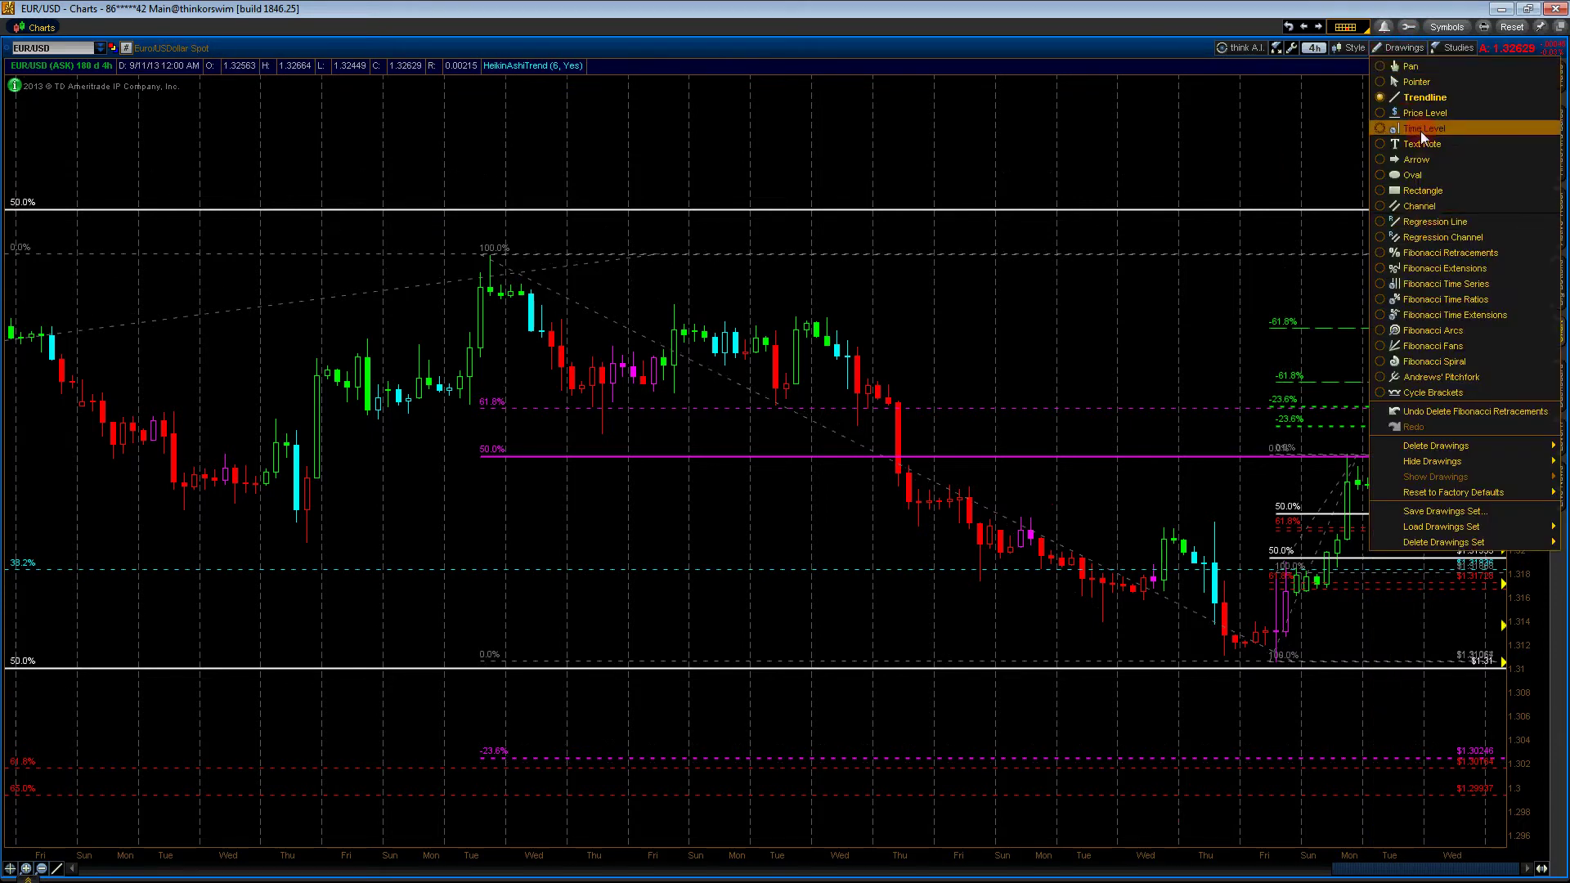
{"action": "left_click", "coordinate": [1414, 162]}
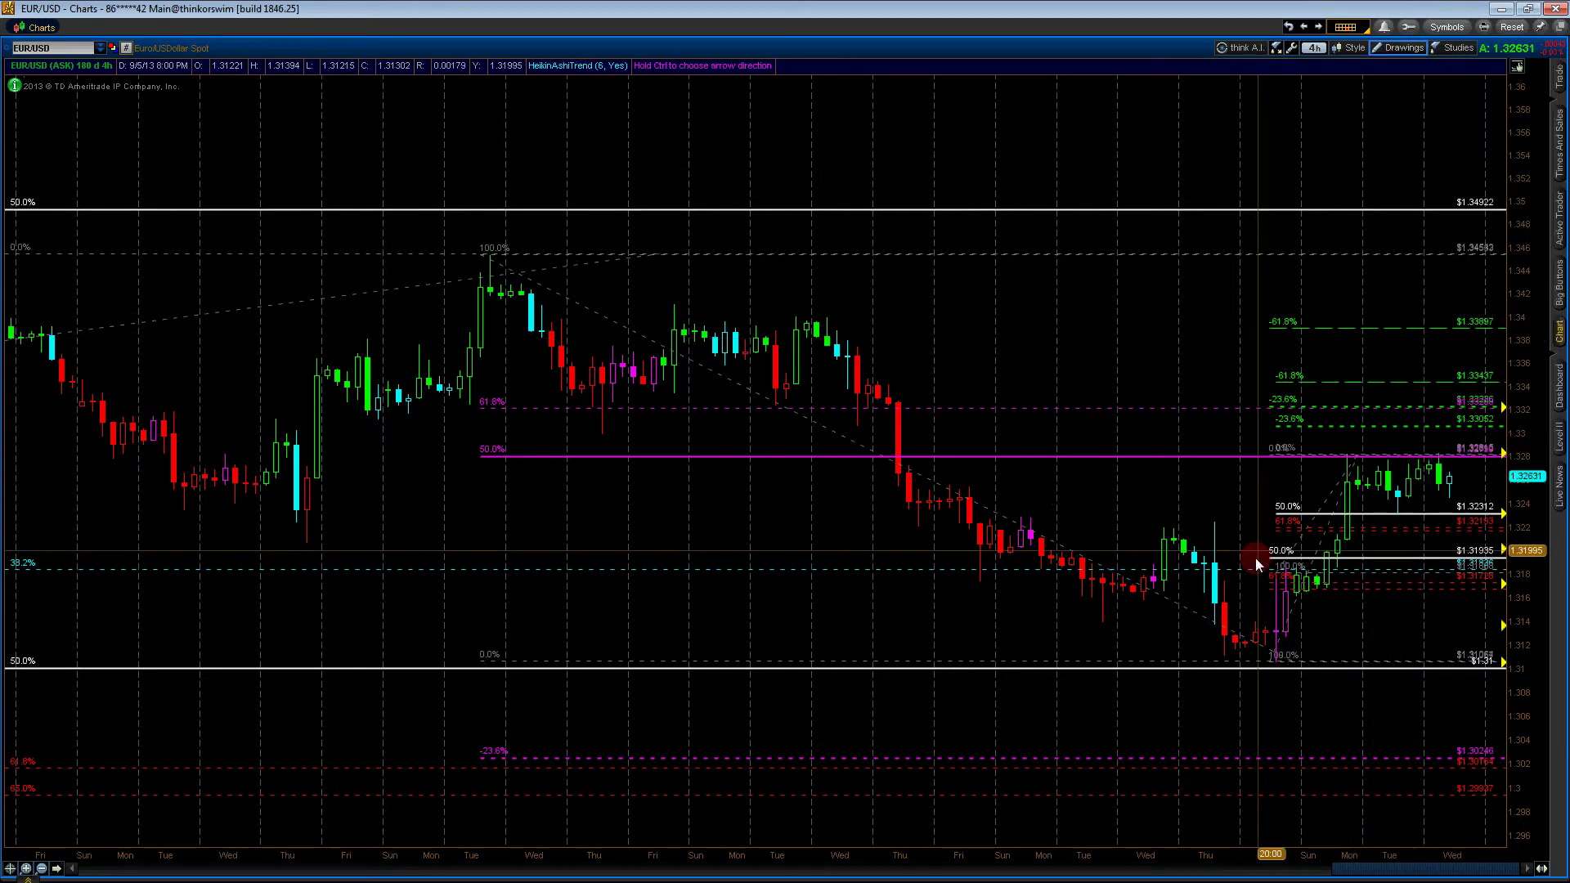
{"action": "left_click", "coordinate": [1254, 660]}
Draw a vertical trendline below the September 6 low, from the 50% level at 1.31 down to about 1.302
{"action": "left_click", "coordinate": [1406, 48]}
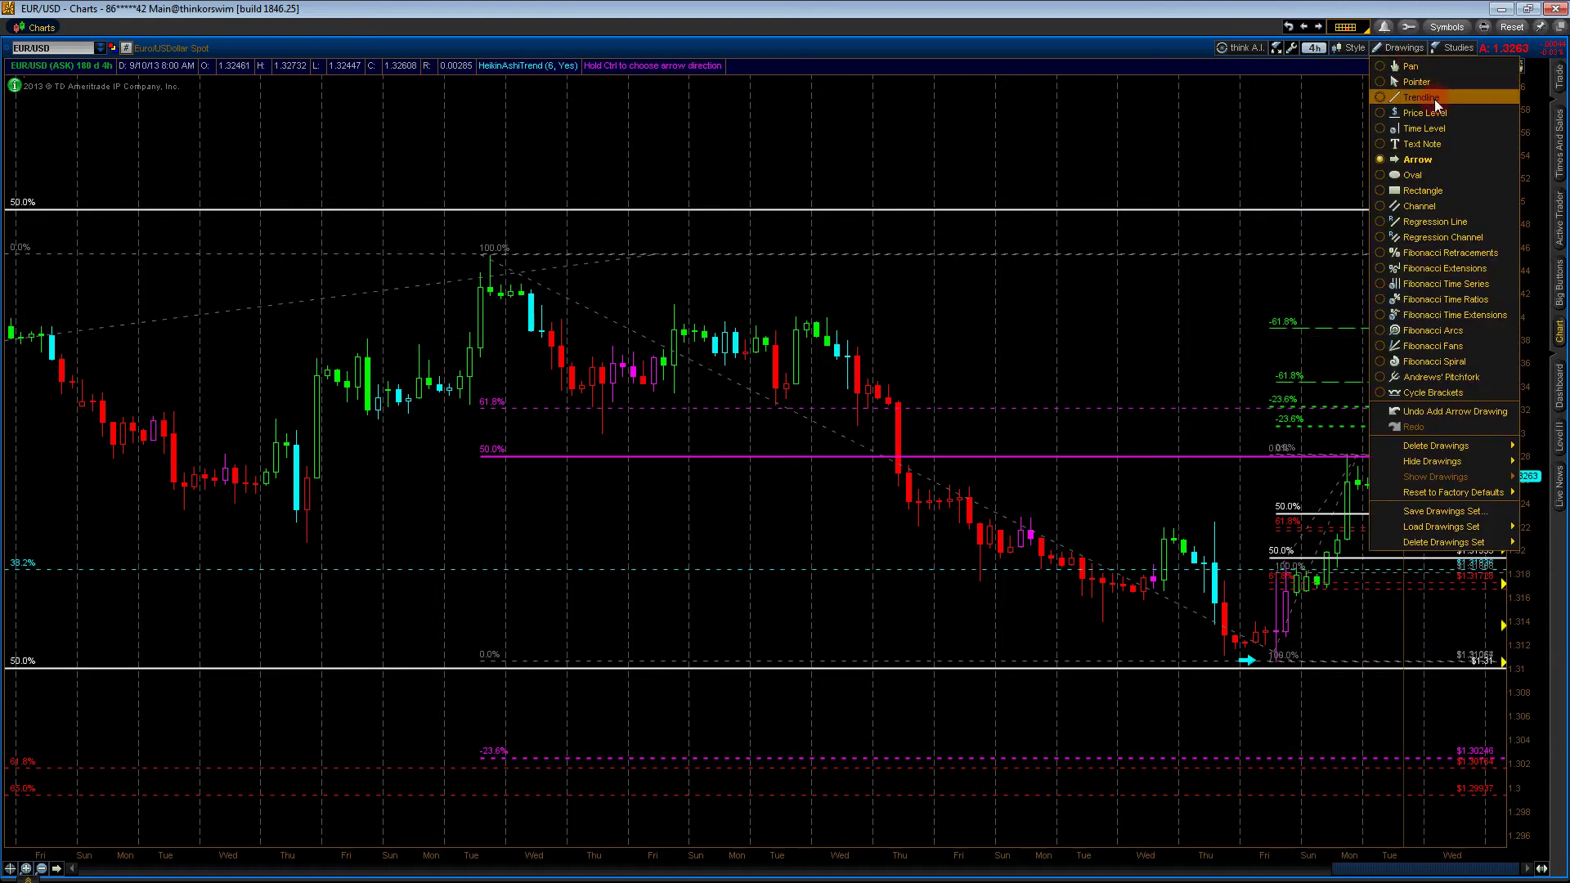
{"action": "left_click", "coordinate": [1434, 99]}
{"action": "left_click", "coordinate": [1273, 665]}
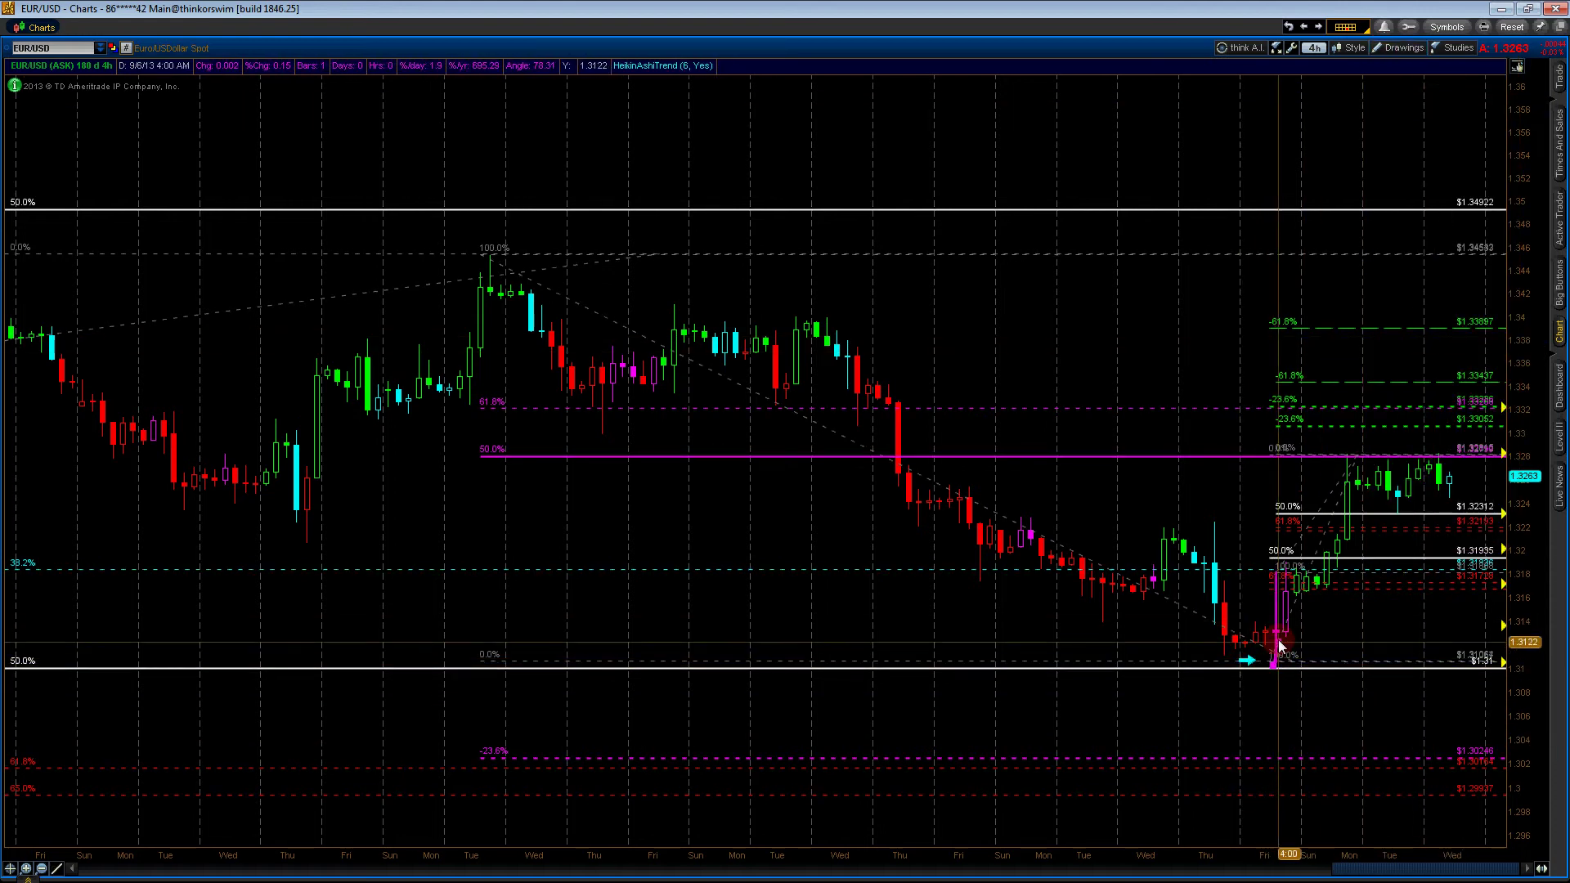
{"action": "left_click_drag", "start_coordinate": [1275, 574], "coordinate": [1272, 576]}
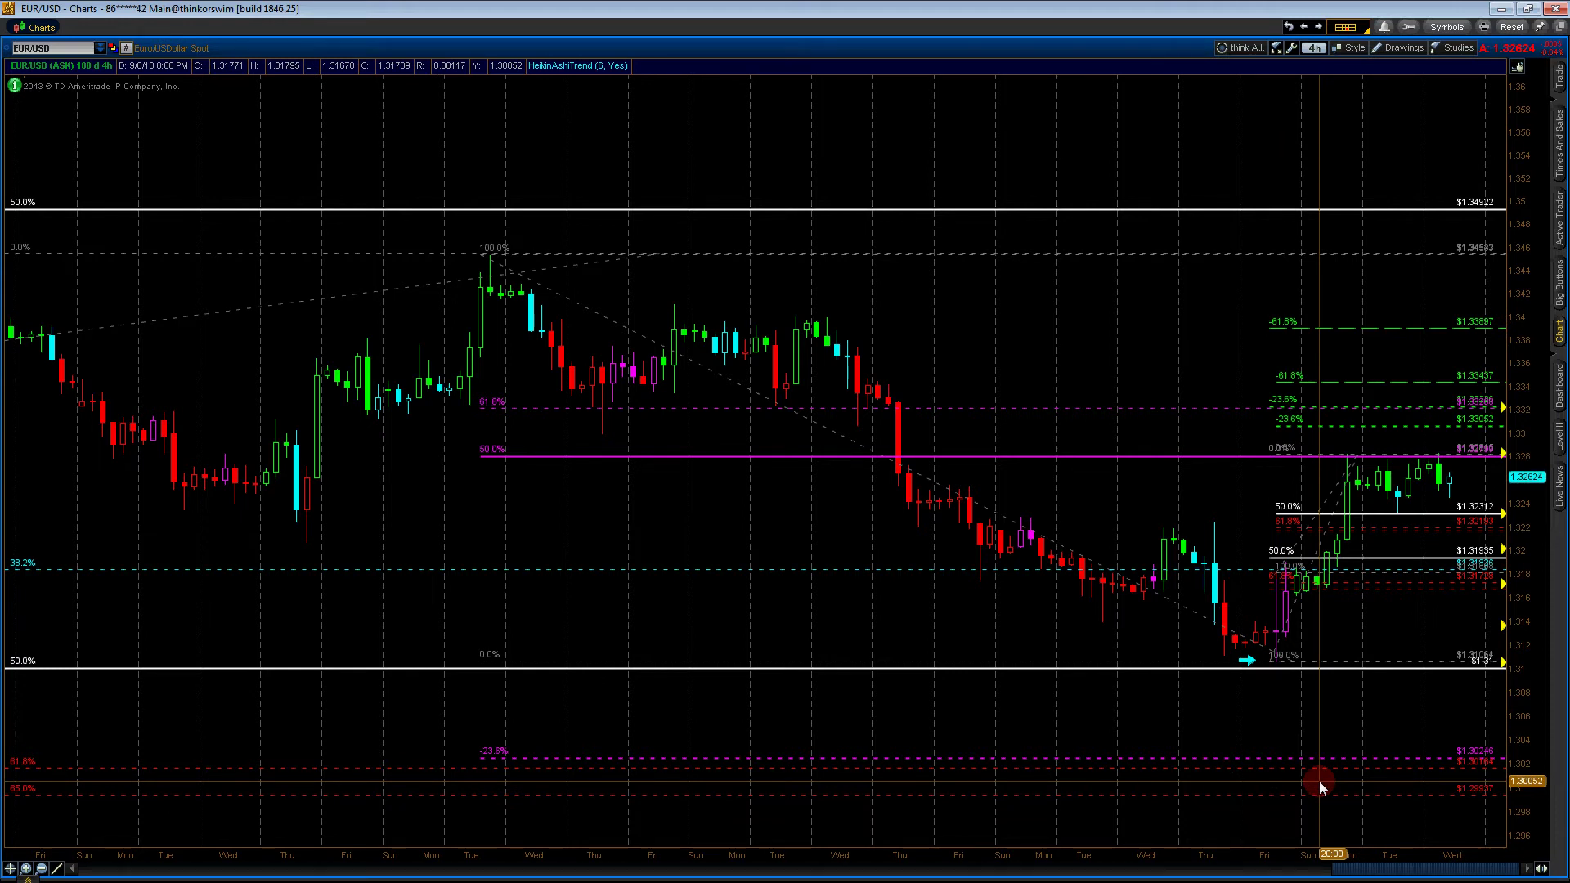
{"action": "left_click_drag", "start_coordinate": [1275, 667], "coordinate": [1278, 767]}
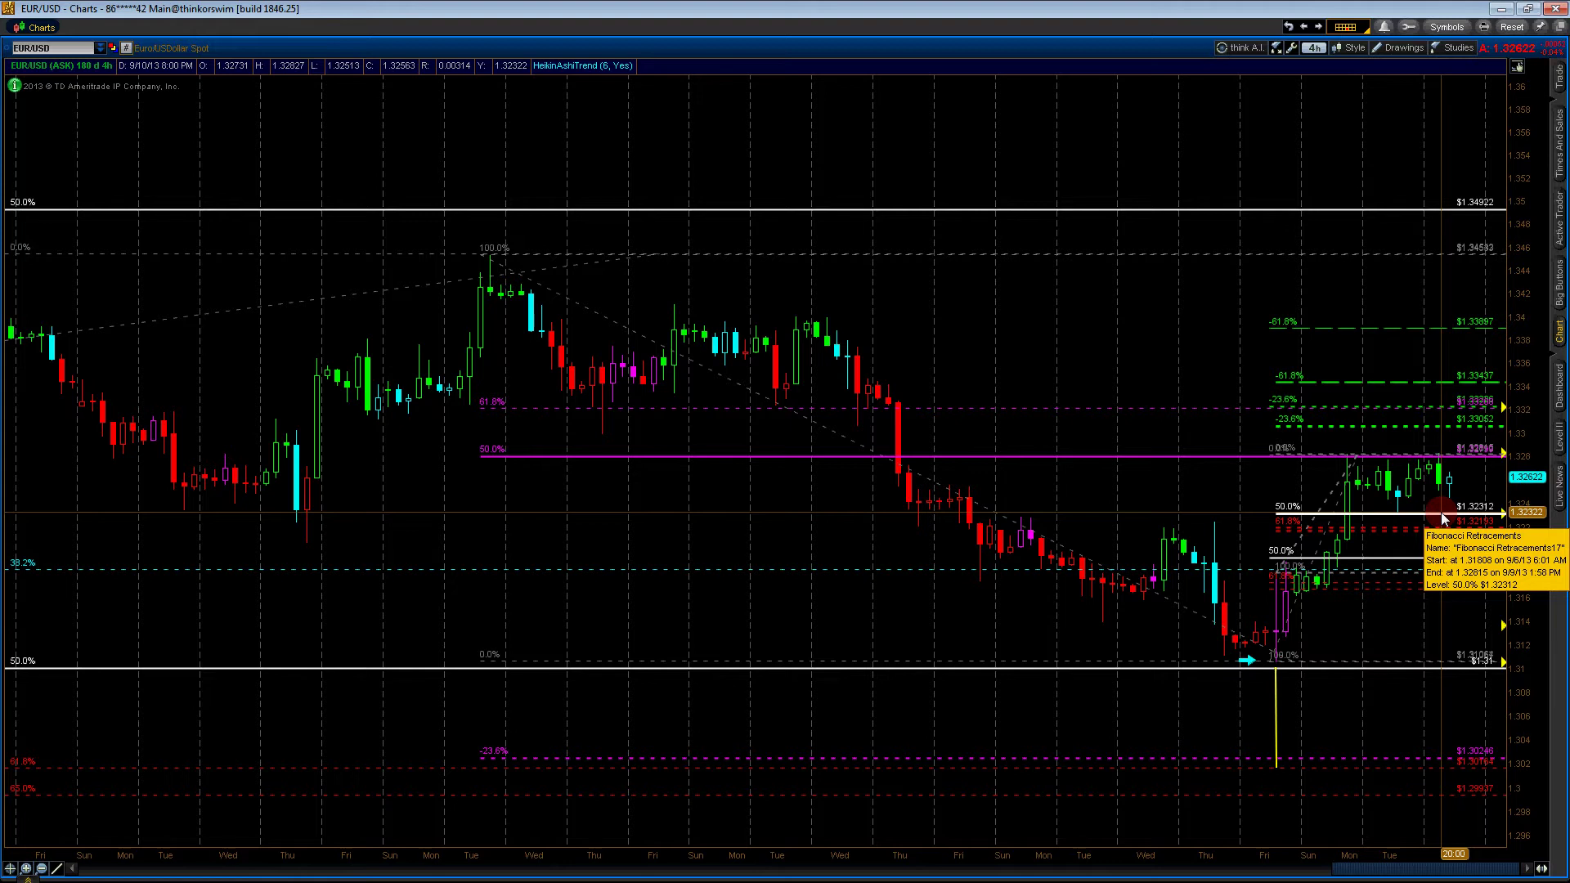
Move the vertical trendline up beside the September 6 candles so it spans the 1.31 50% level and the 38.2% level
{"action": "left_click", "coordinate": [1394, 47]}
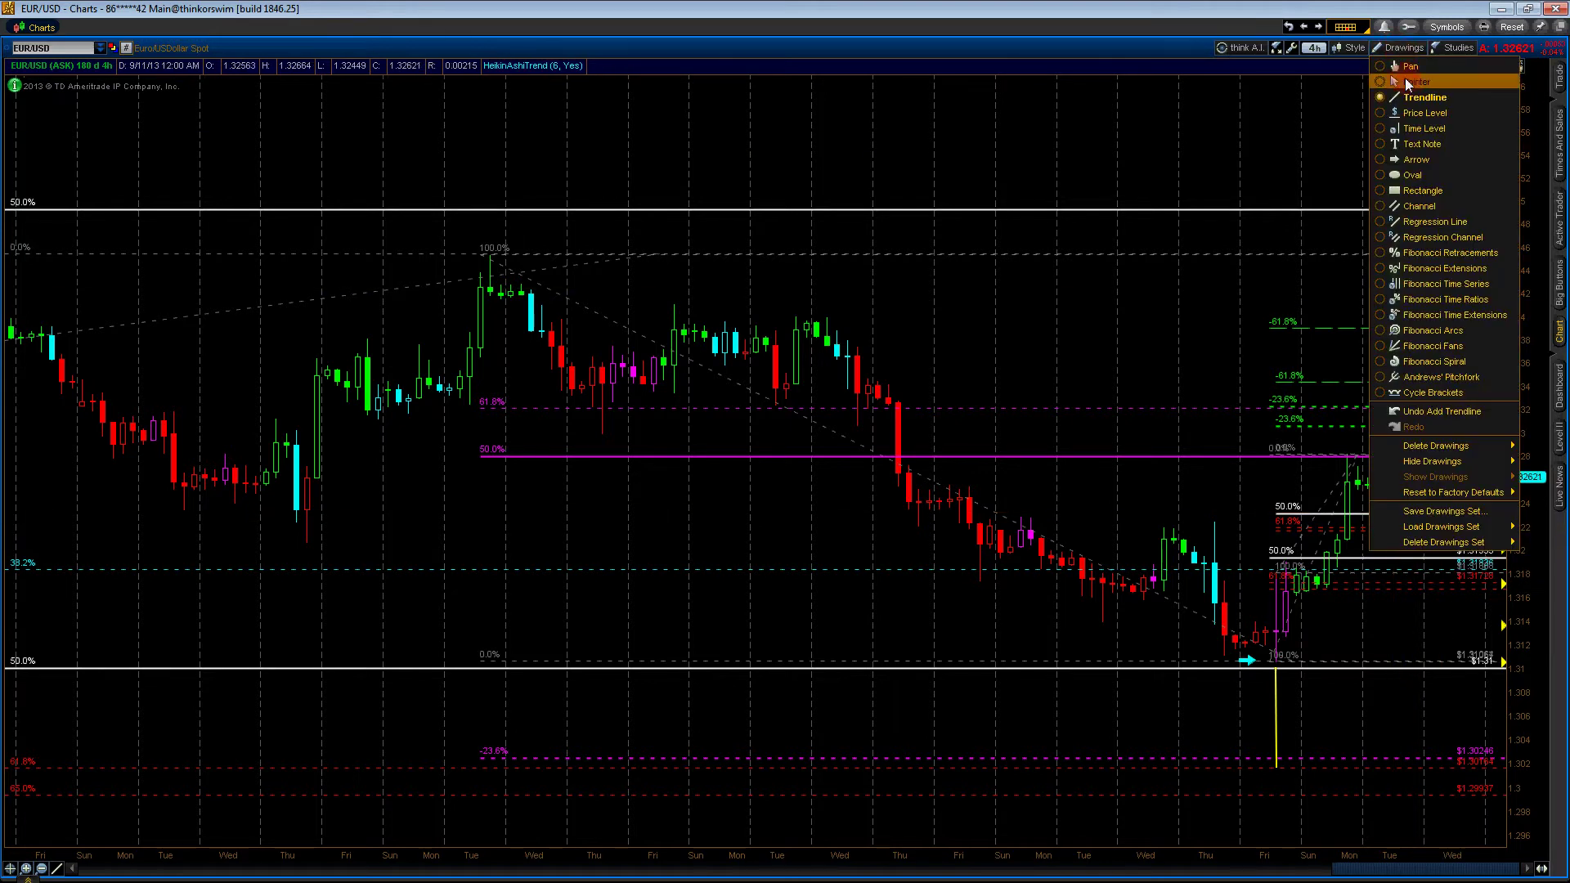
{"action": "left_click", "coordinate": [1410, 92]}
{"action": "left_click", "coordinate": [1404, 49]}
{"action": "left_click", "coordinate": [1415, 85]}
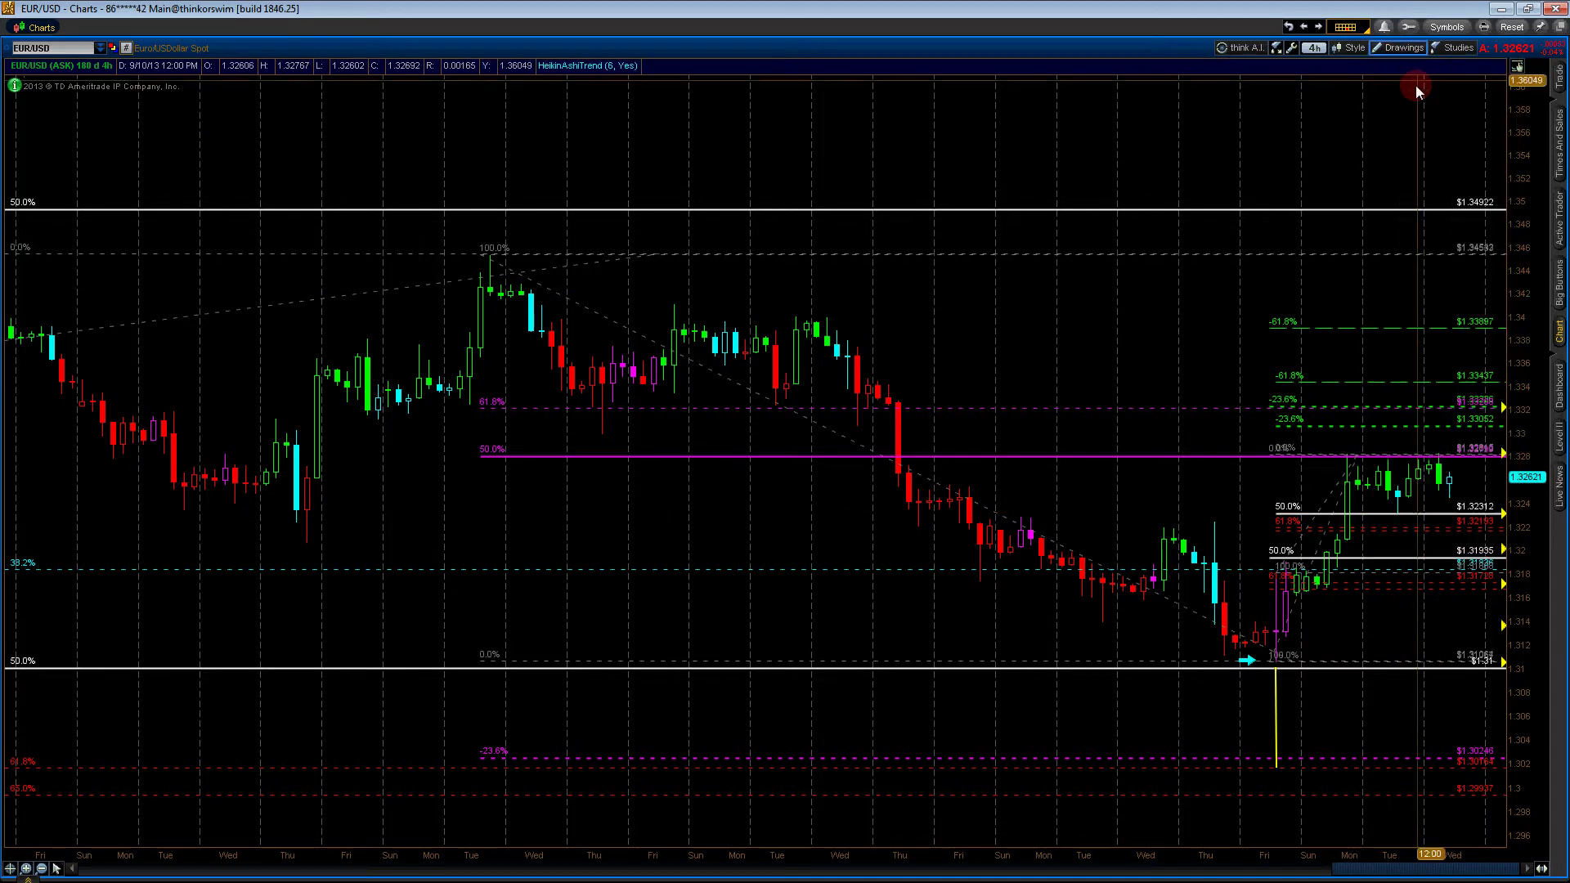
{"action": "left_click", "coordinate": [1271, 676]}
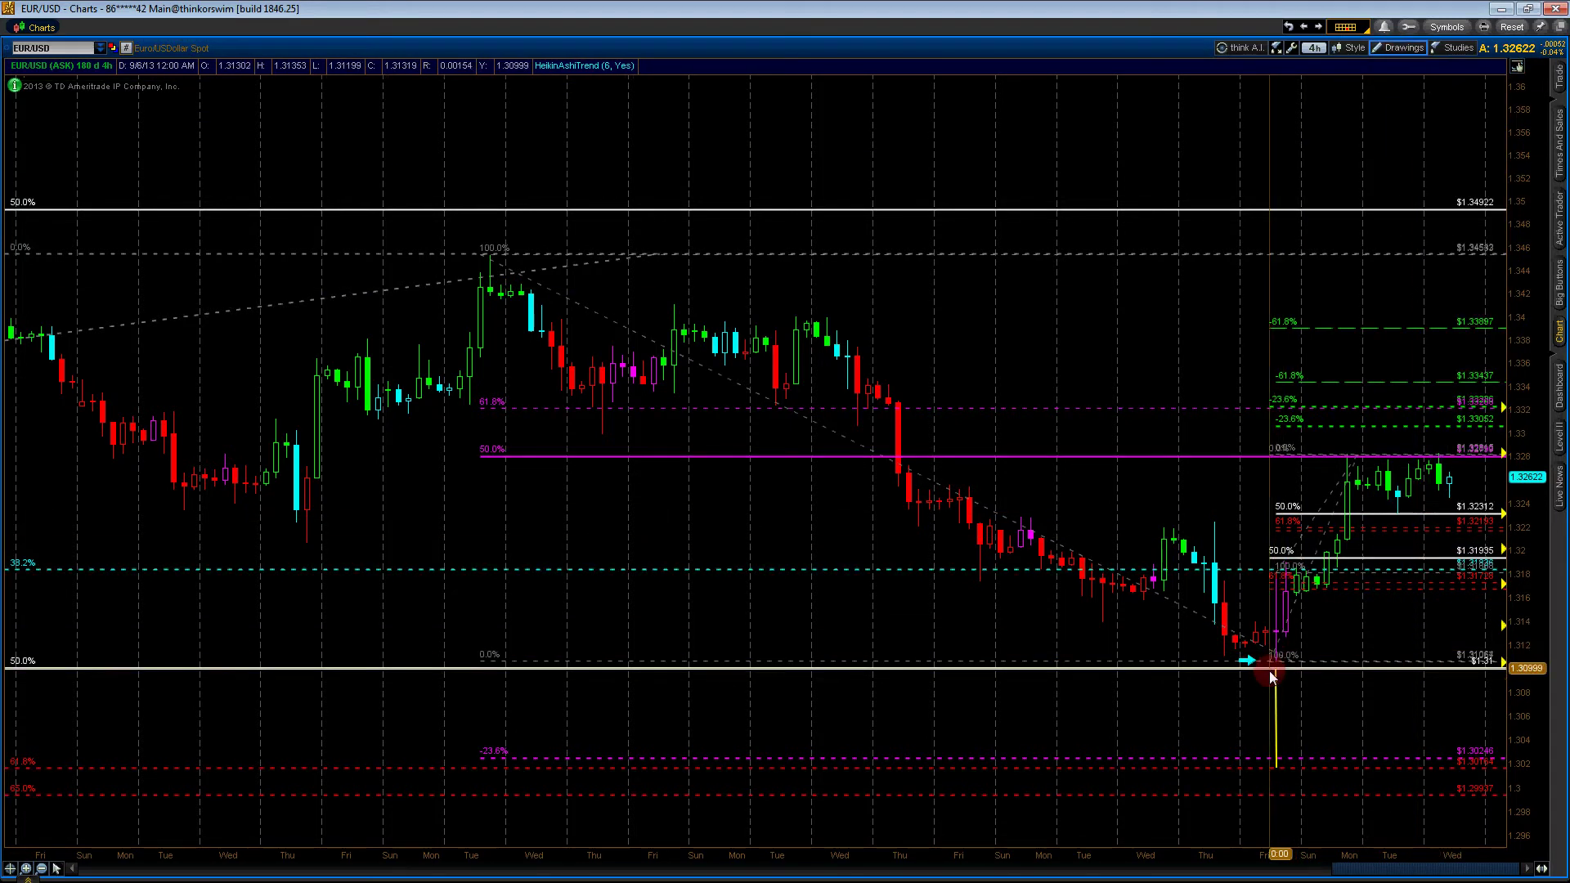
{"action": "left_click", "coordinate": [1274, 718]}
{"action": "mouse_move", "coordinate": [1273, 717]}
{"action": "left_mouse_down"}
{"action": "mouse_move", "coordinate": [1265, 615]}
{"action": "mouse_move", "coordinate": [1321, 619]}
{"action": "mouse_move", "coordinate": [1293, 625]}
{"action": "left_mouse_up"}
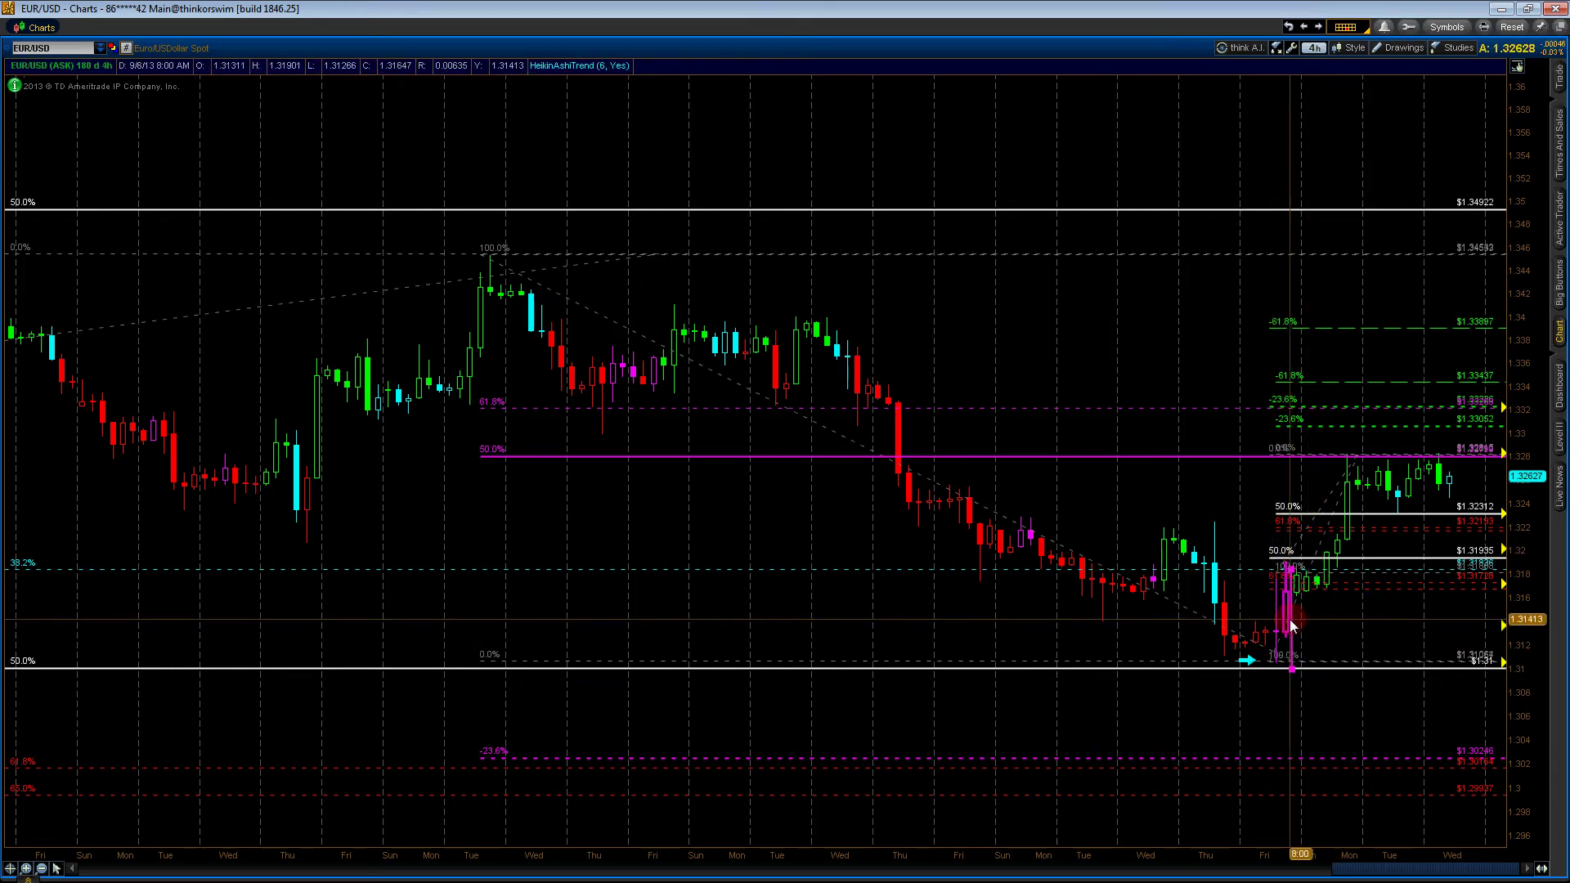
Shift the vertical trendline to just before the September 6 rally, compare it with the levels, and delete it
{"action": "scroll", "coordinate": [1360, 685], "scroll_direction": "up", "scroll_amount": 5}
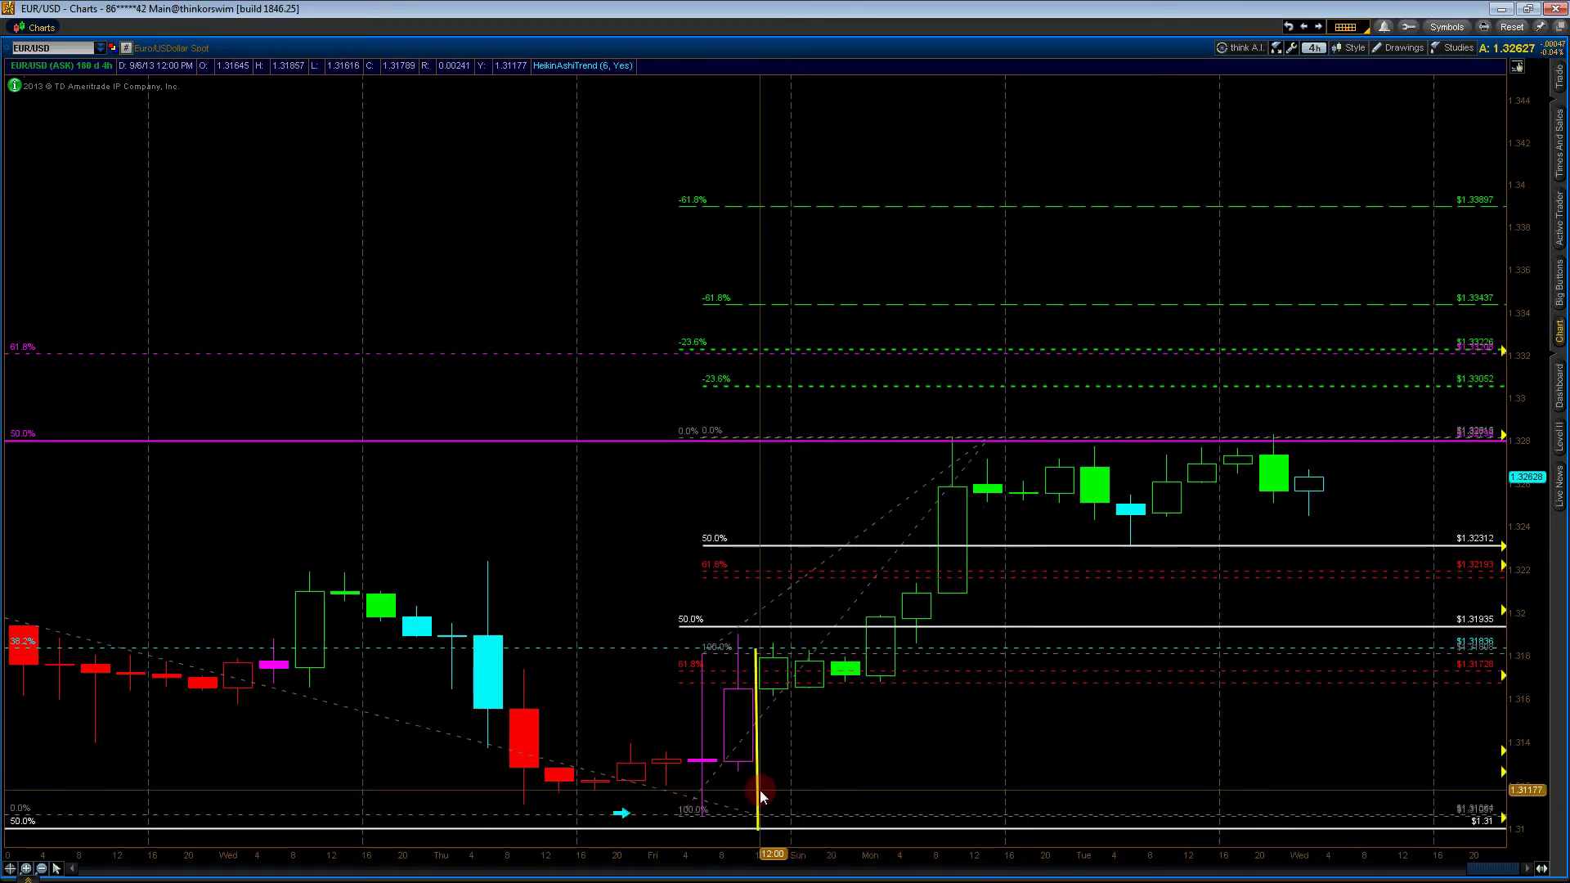
{"action": "scroll", "coordinate": [758, 790], "scroll_direction": "down", "scroll_amount": 5}
{"action": "scroll", "coordinate": [1228, 619], "scroll_direction": "up", "scroll_amount": 4}
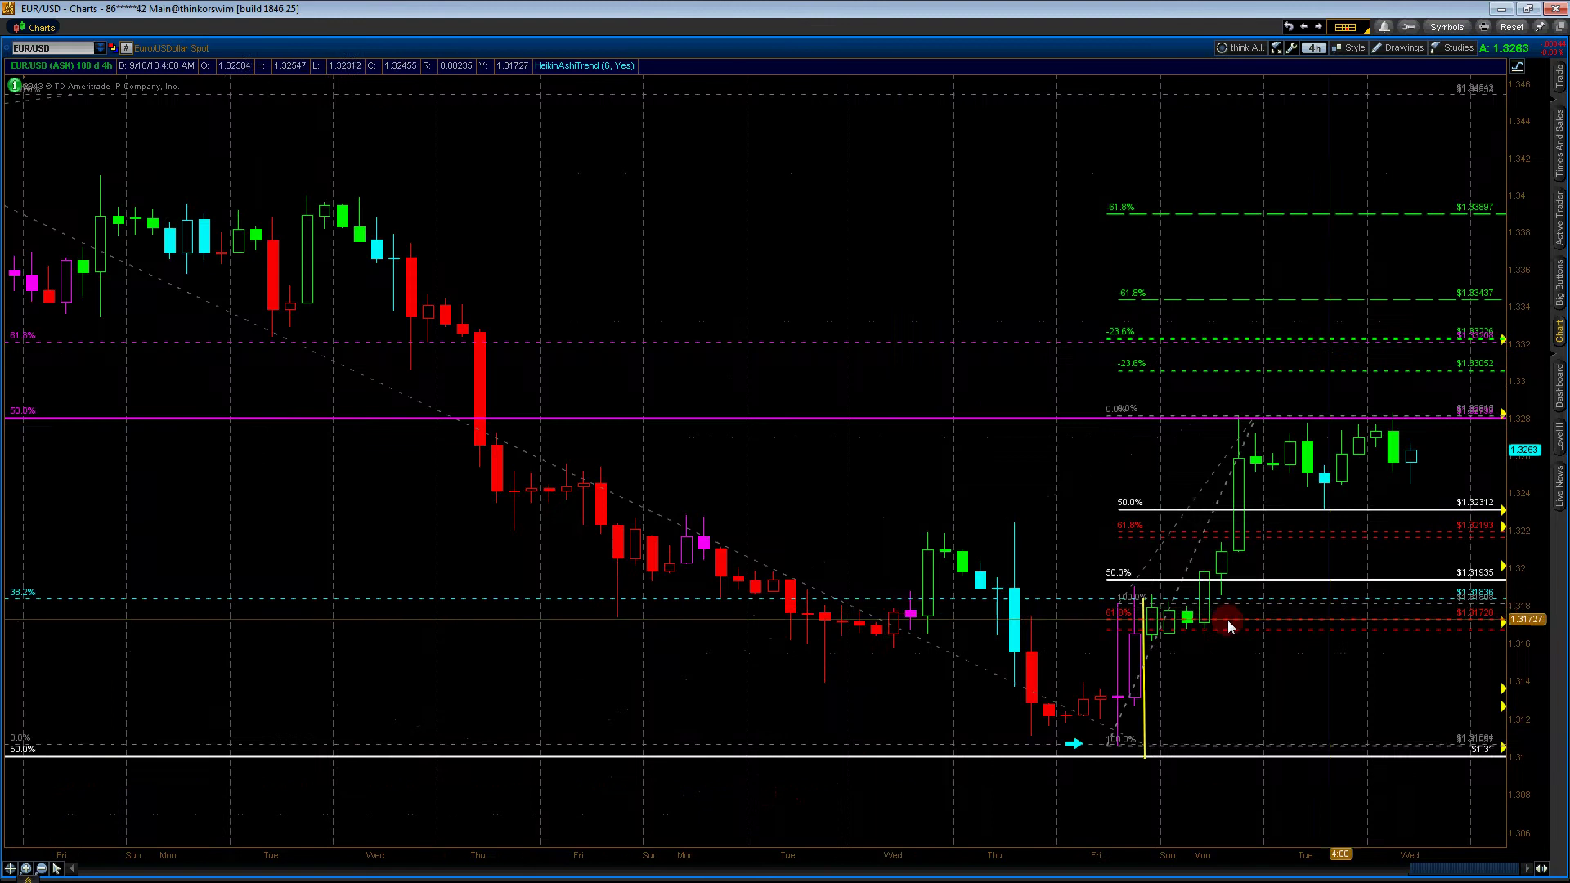
{"action": "scroll", "coordinate": [945, 453], "scroll_direction": "up", "scroll_amount": 3}
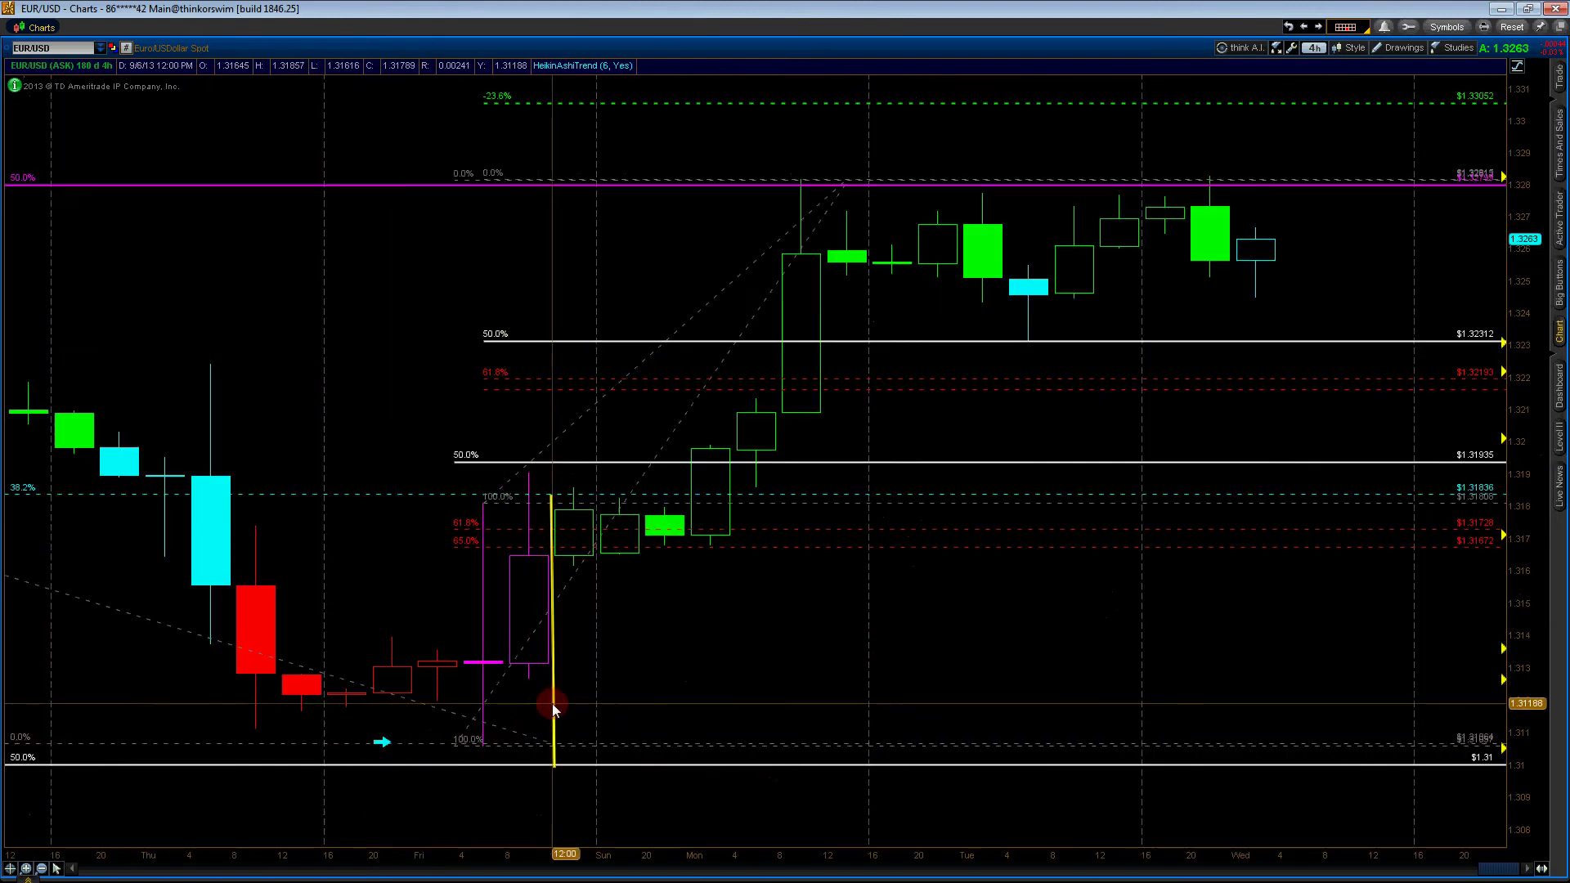
{"action": "left_click_drag", "start_coordinate": [552, 703], "coordinate": [434, 708]}
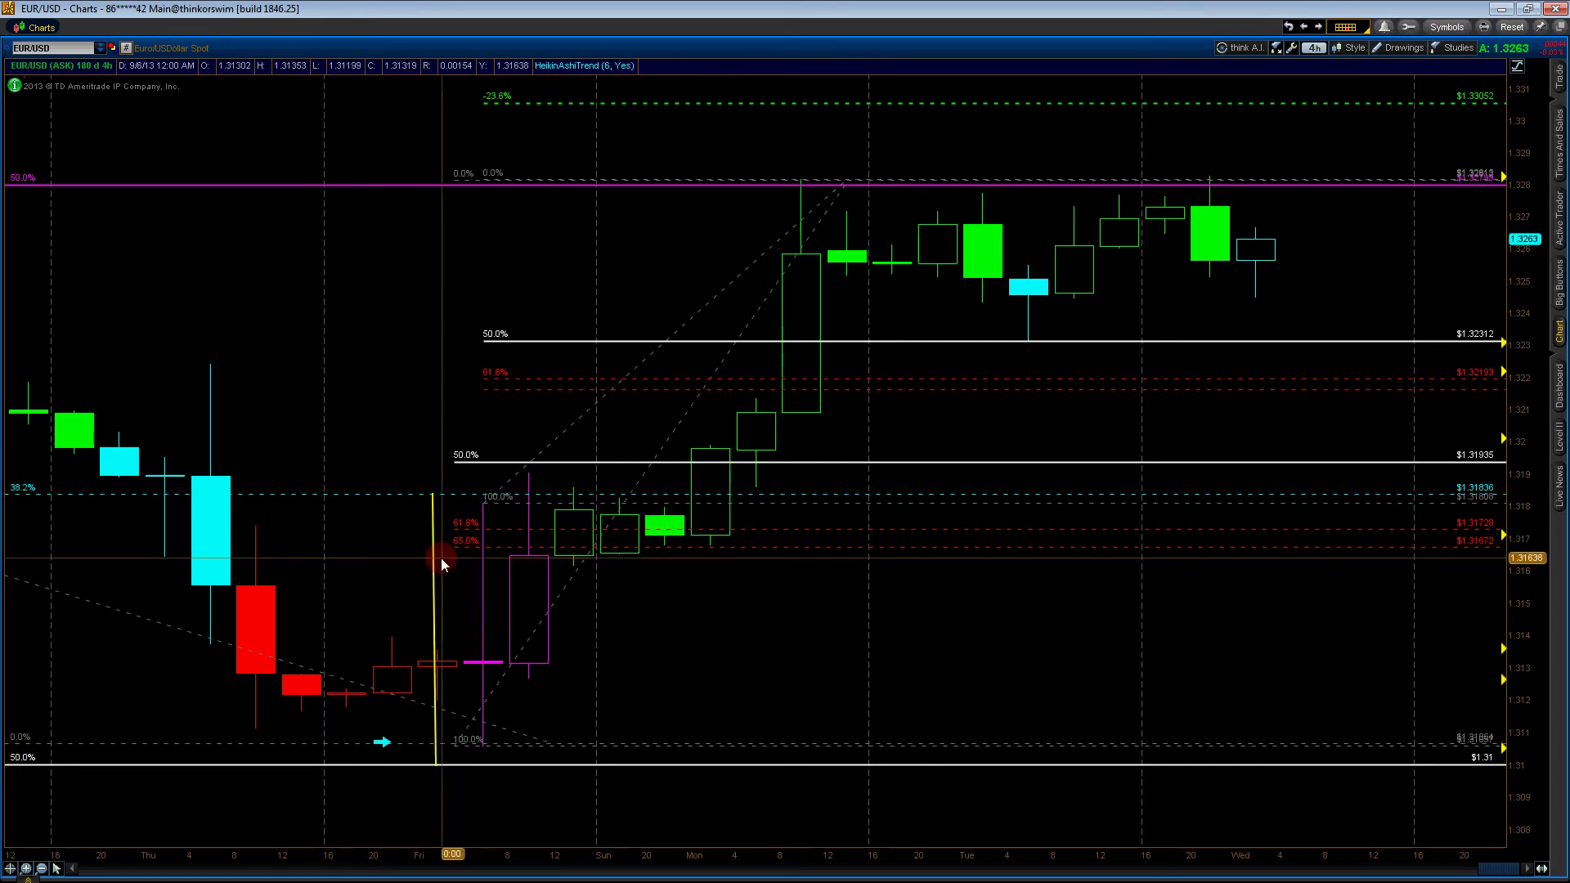
{"action": "key", "text": "Delete"}
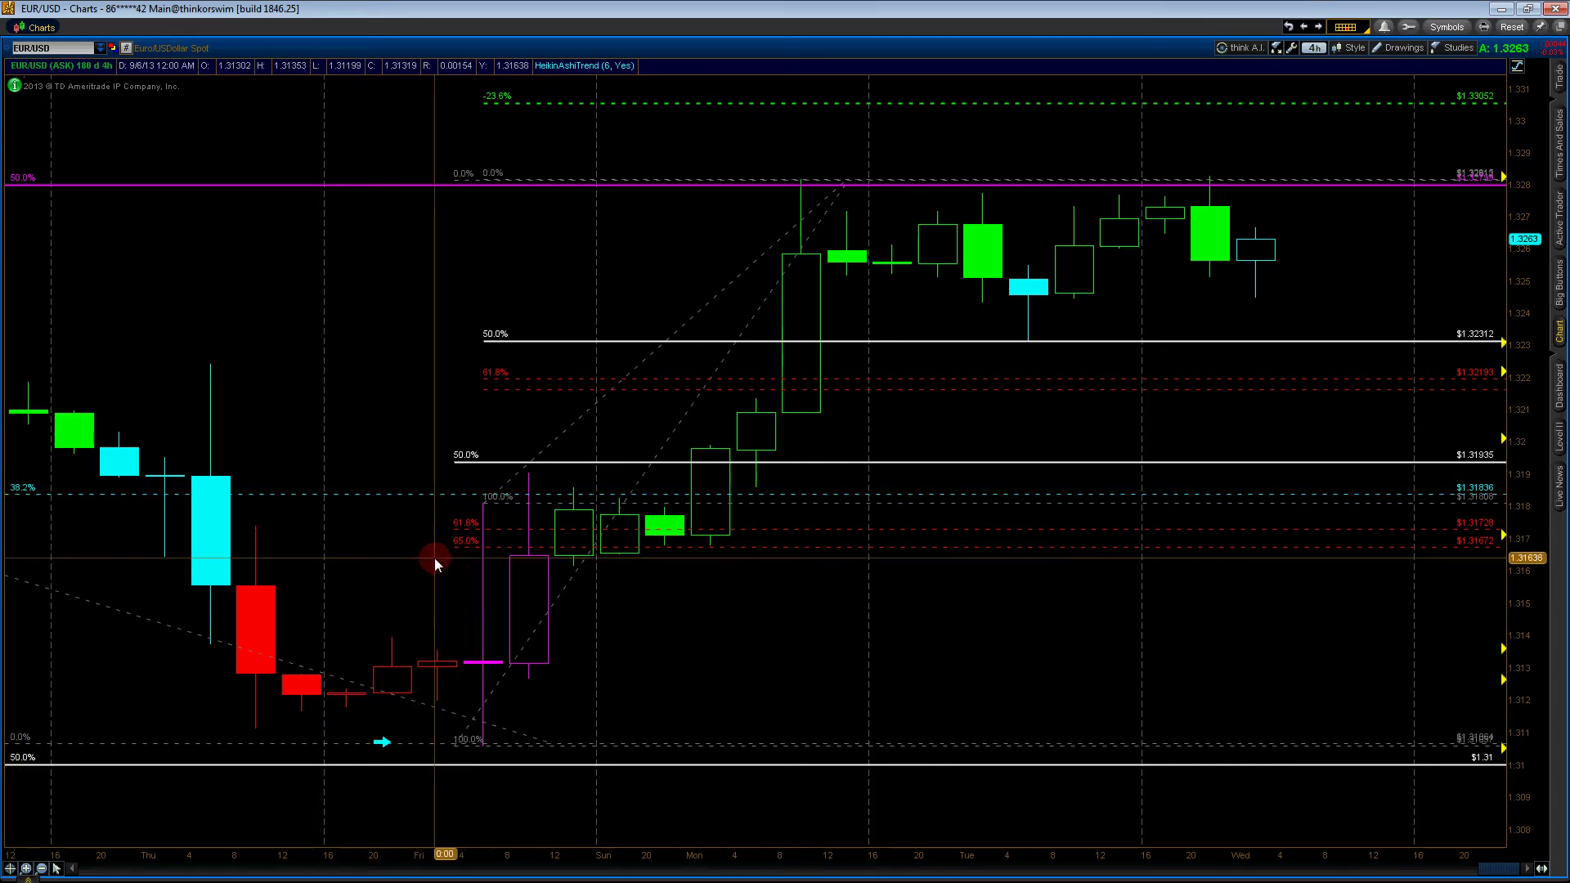
Switch the EUR/USD chart to 15-minute bars and widen the price scale to include the 61.8% level near 1.332
{"action": "mouse_move", "coordinate": [57, 858]}
{"action": "left_mouse_down"}
{"action": "mouse_move", "coordinate": [1307, 725]}
{"action": "mouse_move", "coordinate": [1238, 752]}
{"action": "left_mouse_up"}
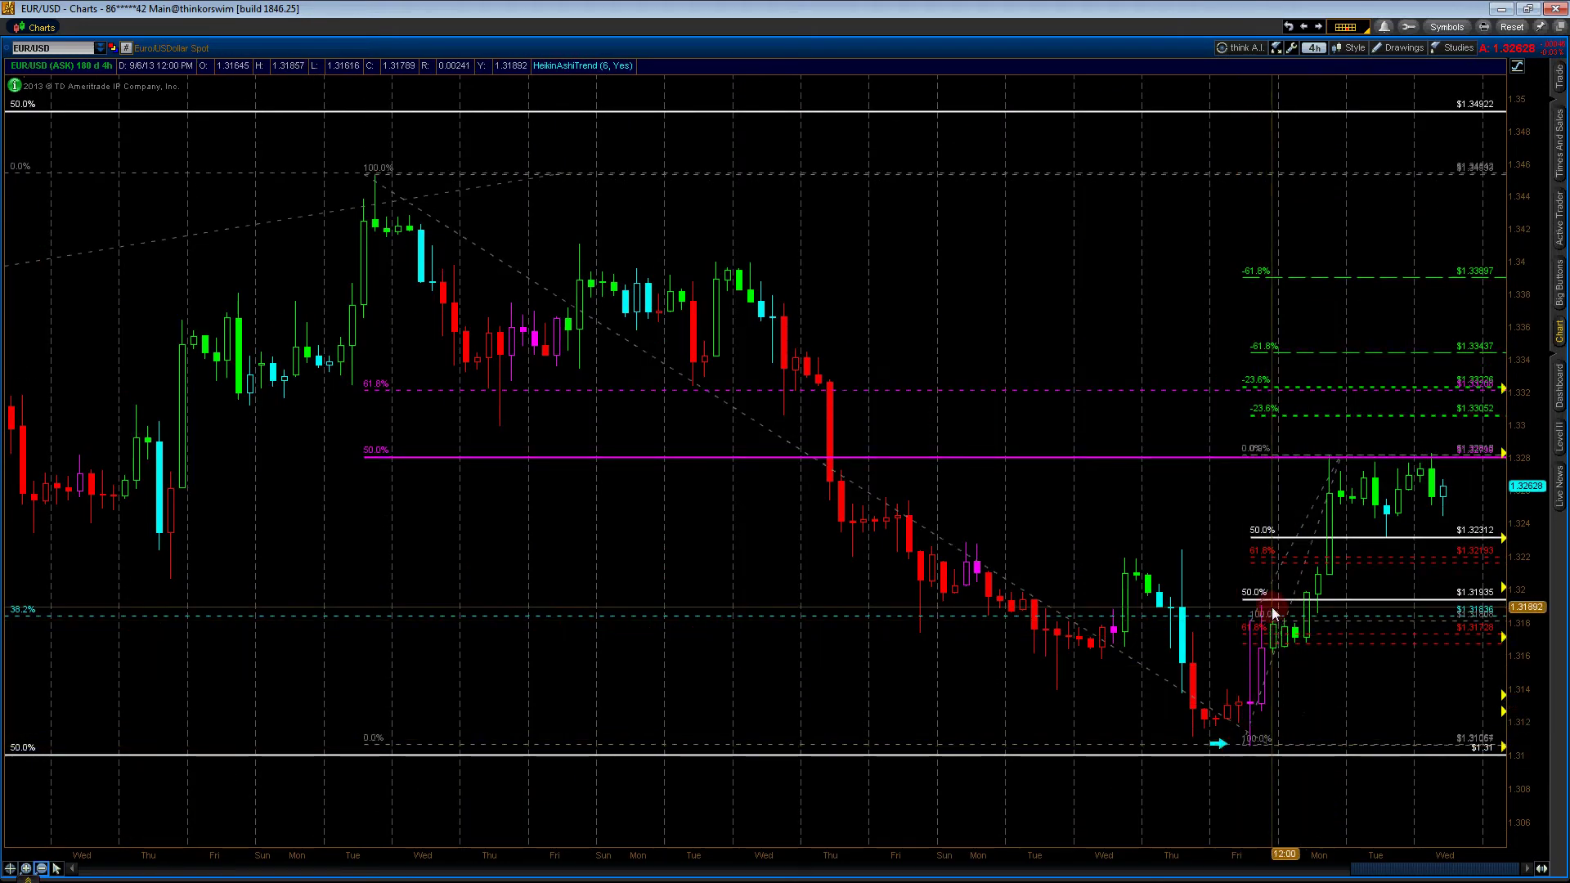
{"action": "left_click_drag", "start_coordinate": [1245, 613], "coordinate": [1336, 751]}
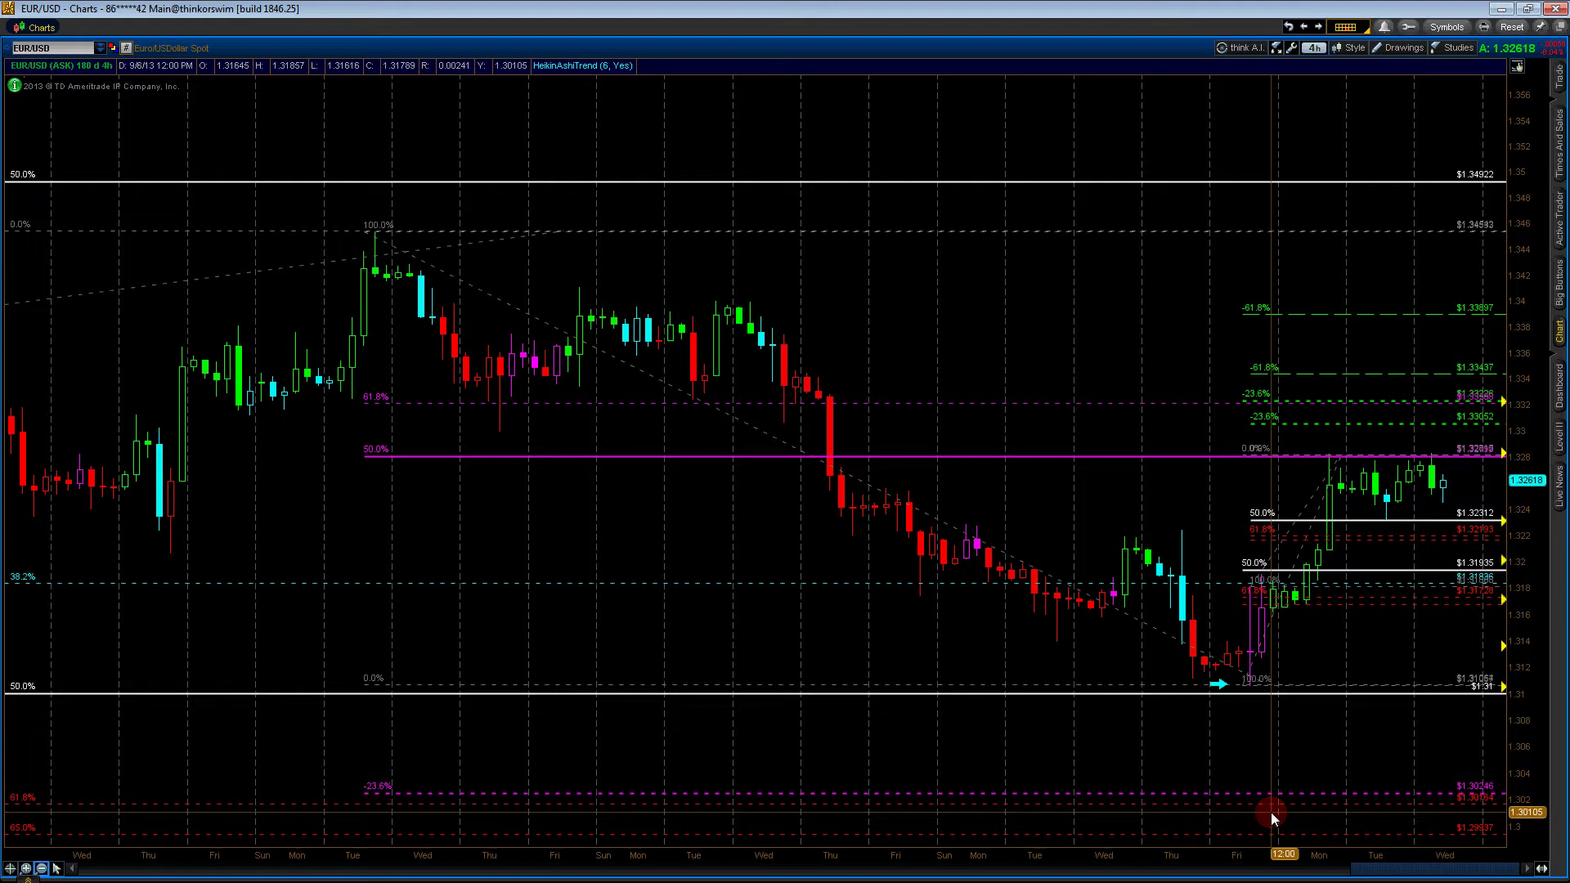
{"action": "left_click_drag", "start_coordinate": [1509, 338], "coordinate": [1526, 484]}
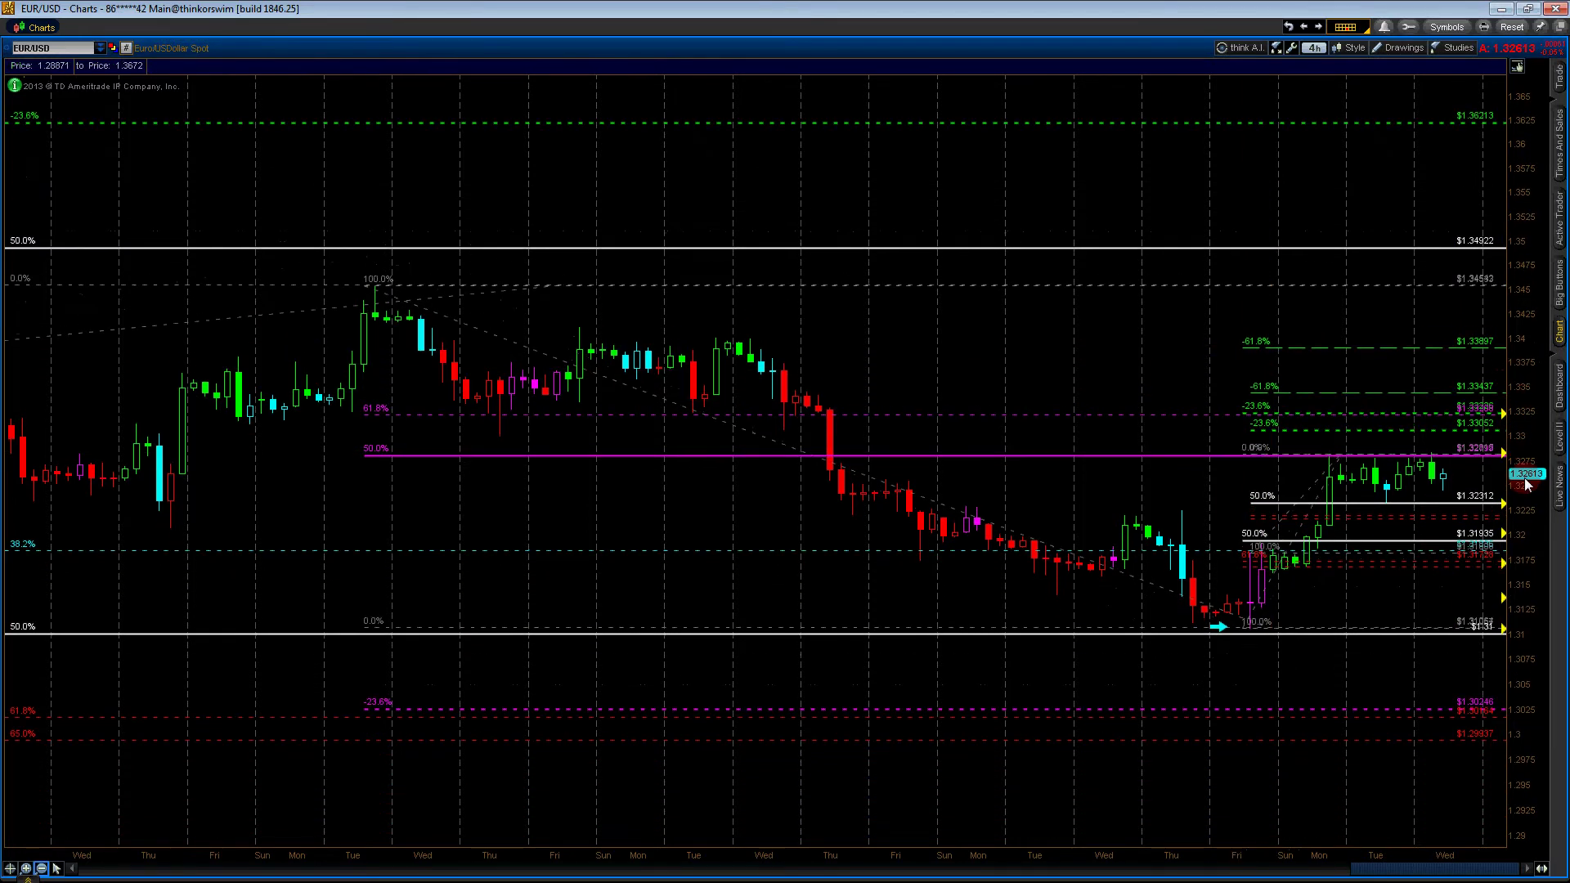
{"action": "right_click", "coordinate": [1502, 123]}
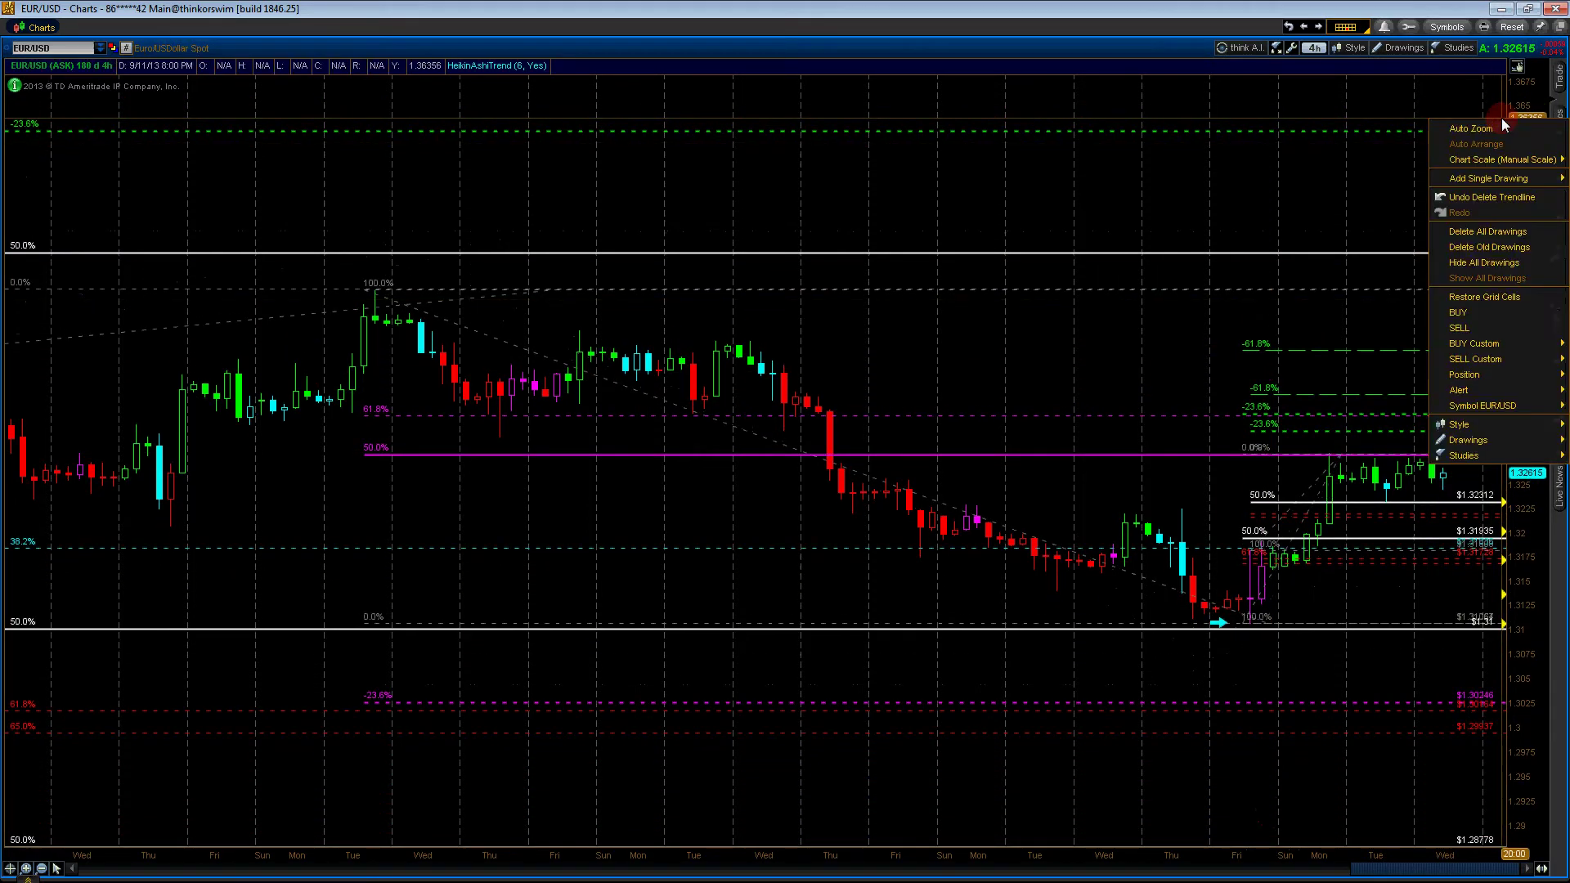
{"action": "left_click", "coordinate": [41, 869]}
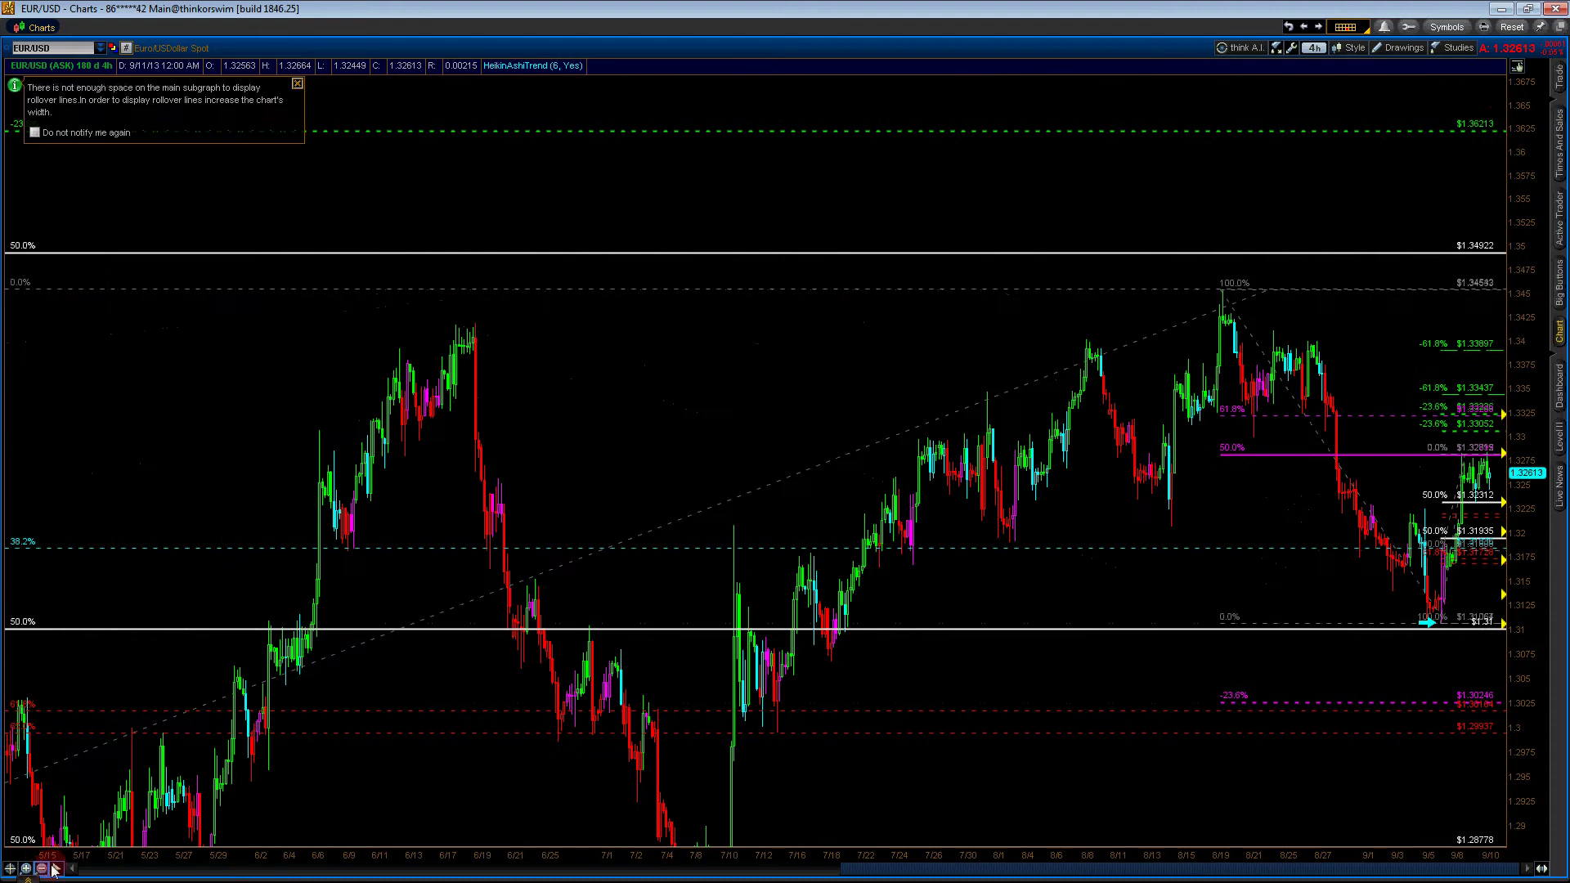
{"action": "left_click", "coordinate": [1318, 49]}
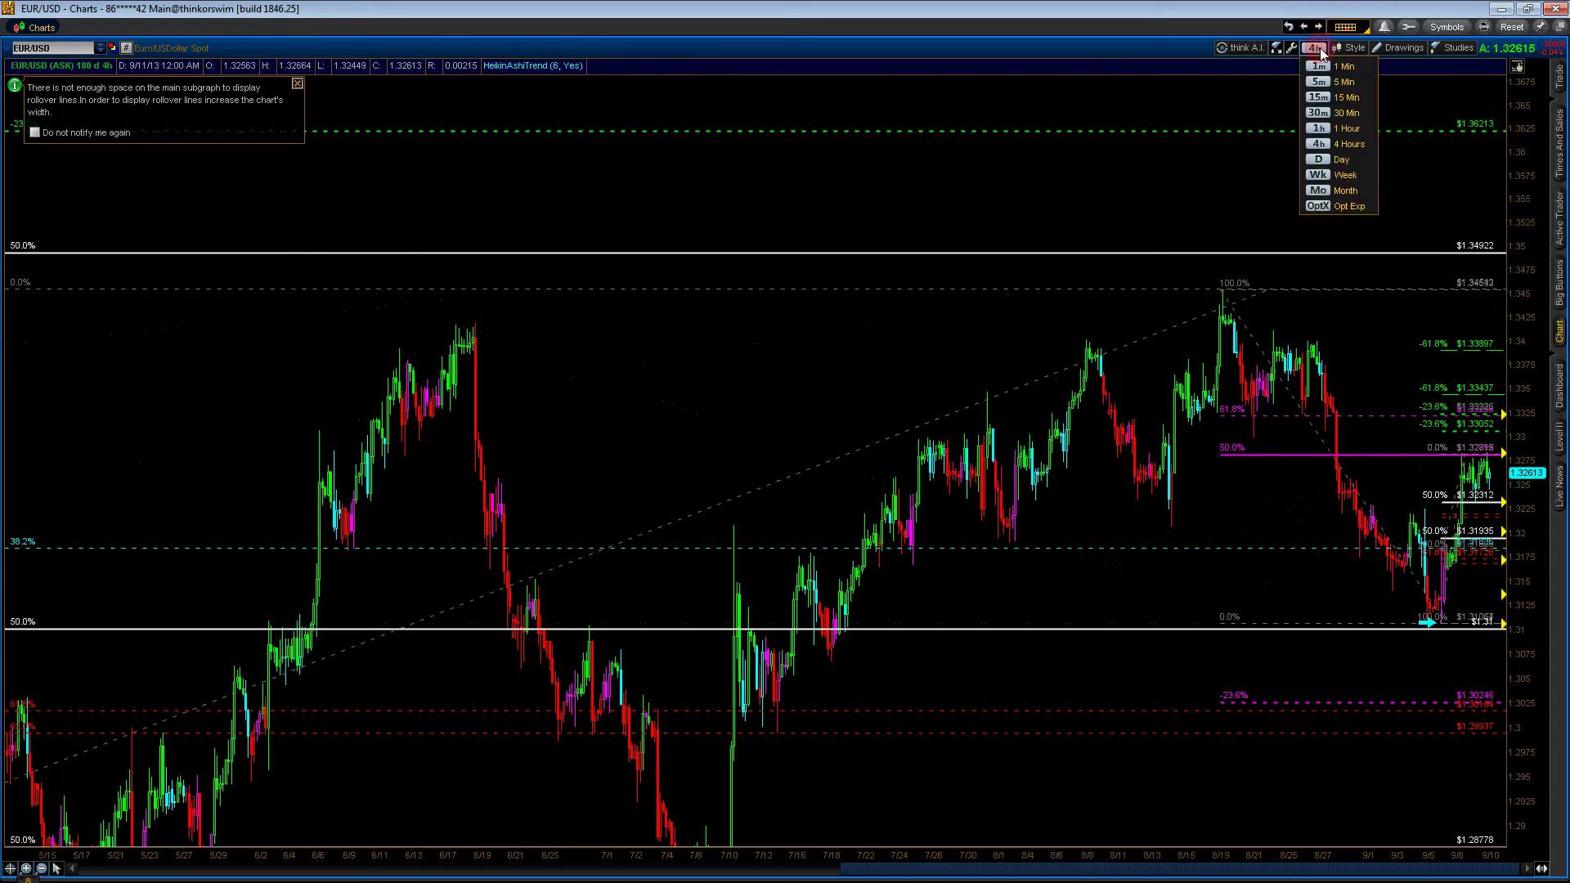
{"action": "left_click", "coordinate": [1352, 96]}
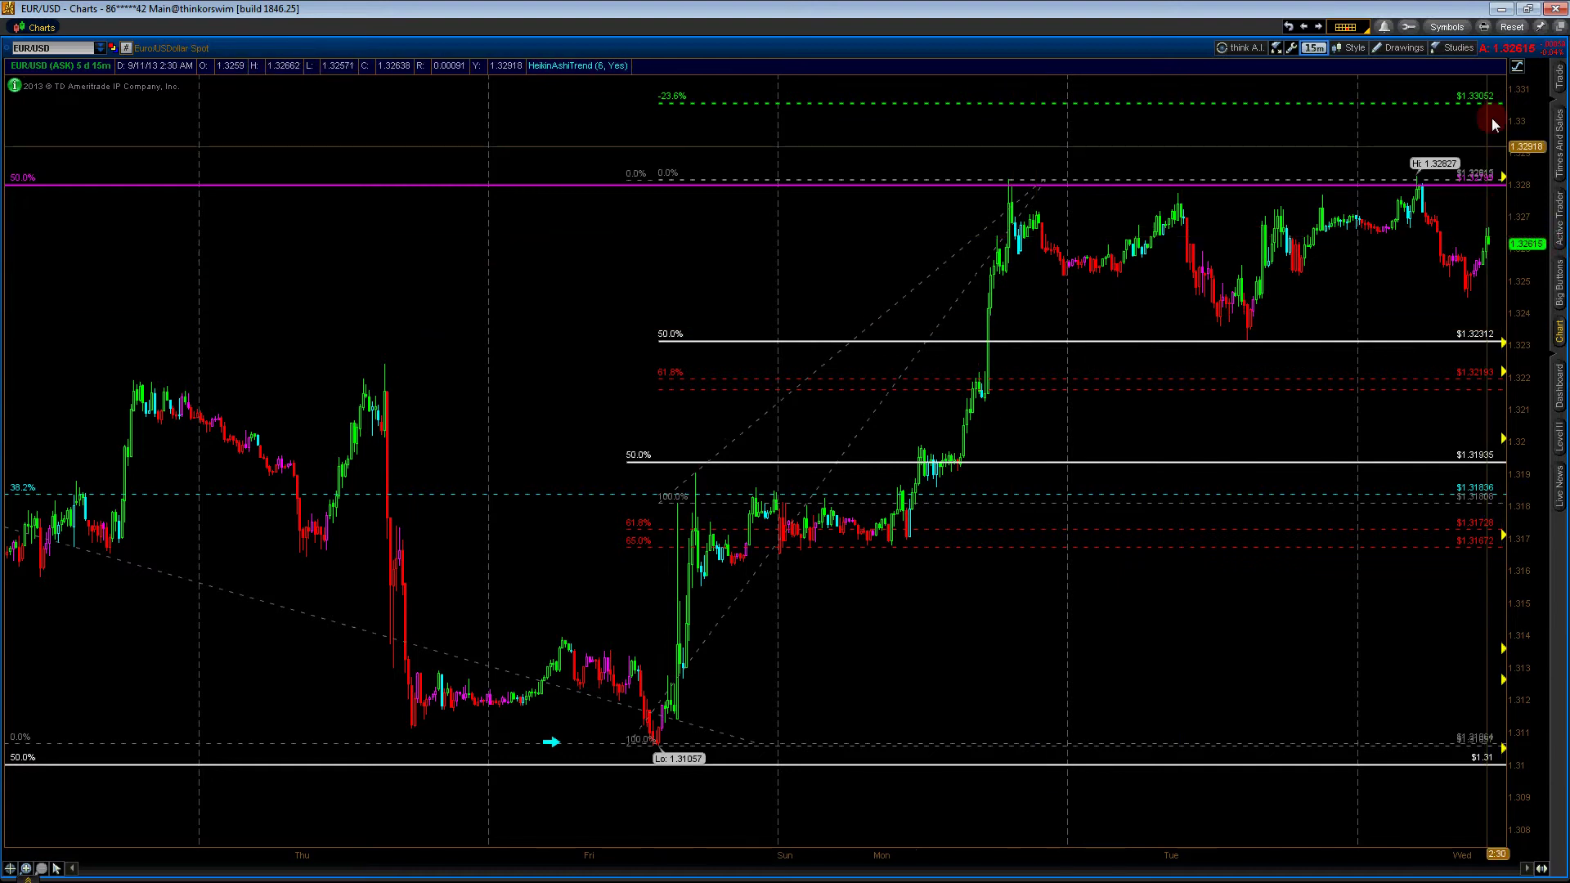
{"action": "left_click_drag", "start_coordinate": [1538, 127], "coordinate": [1534, 184]}
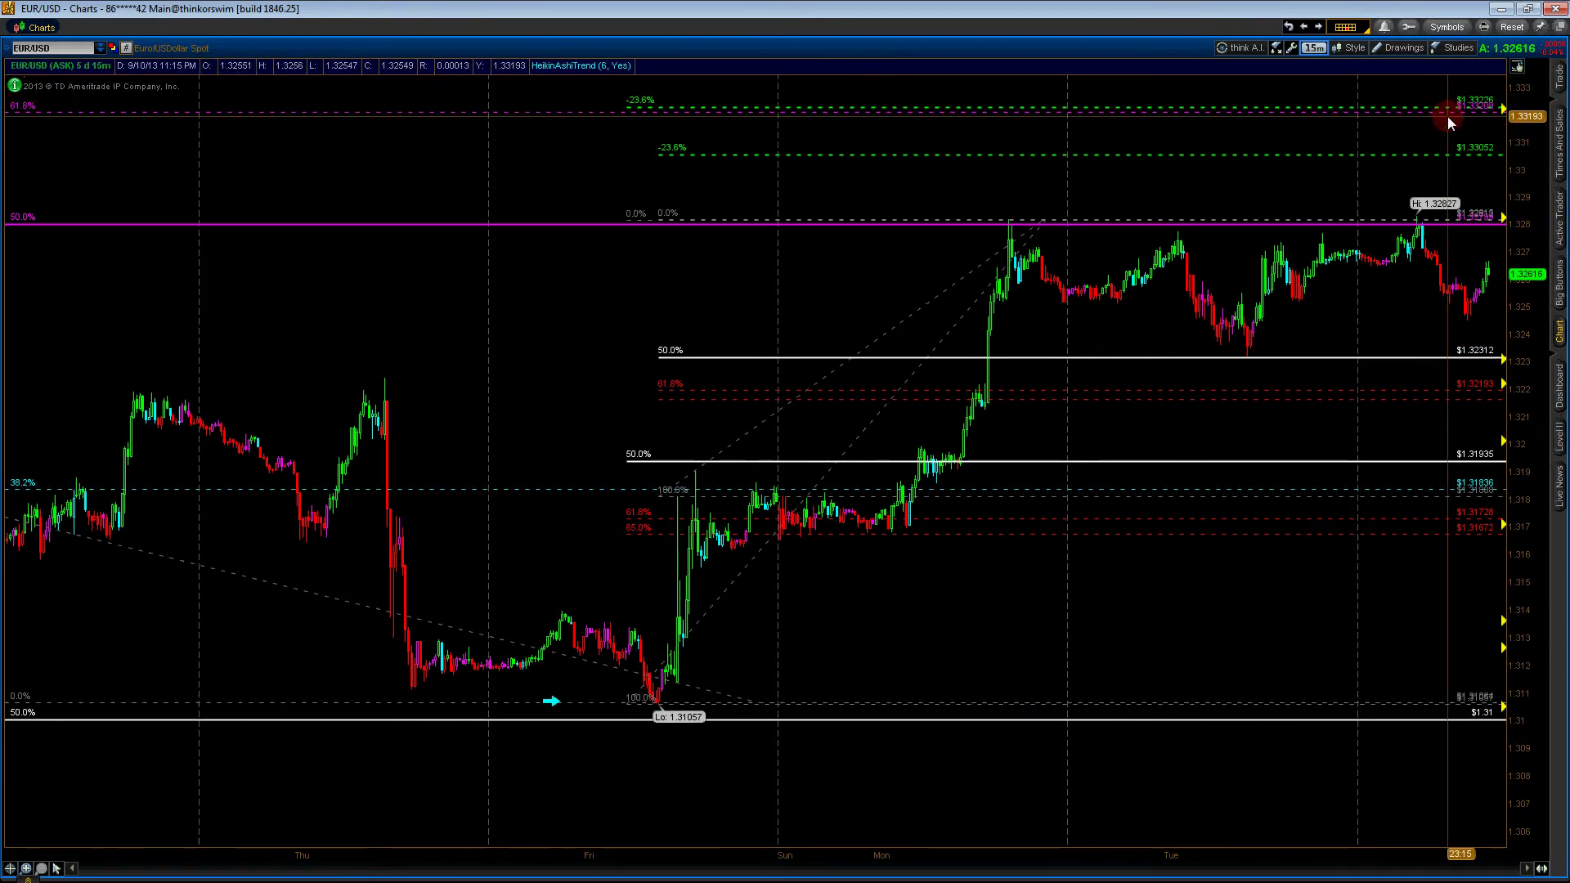
{"action": "mouse_move", "coordinate": [1415, 115]}
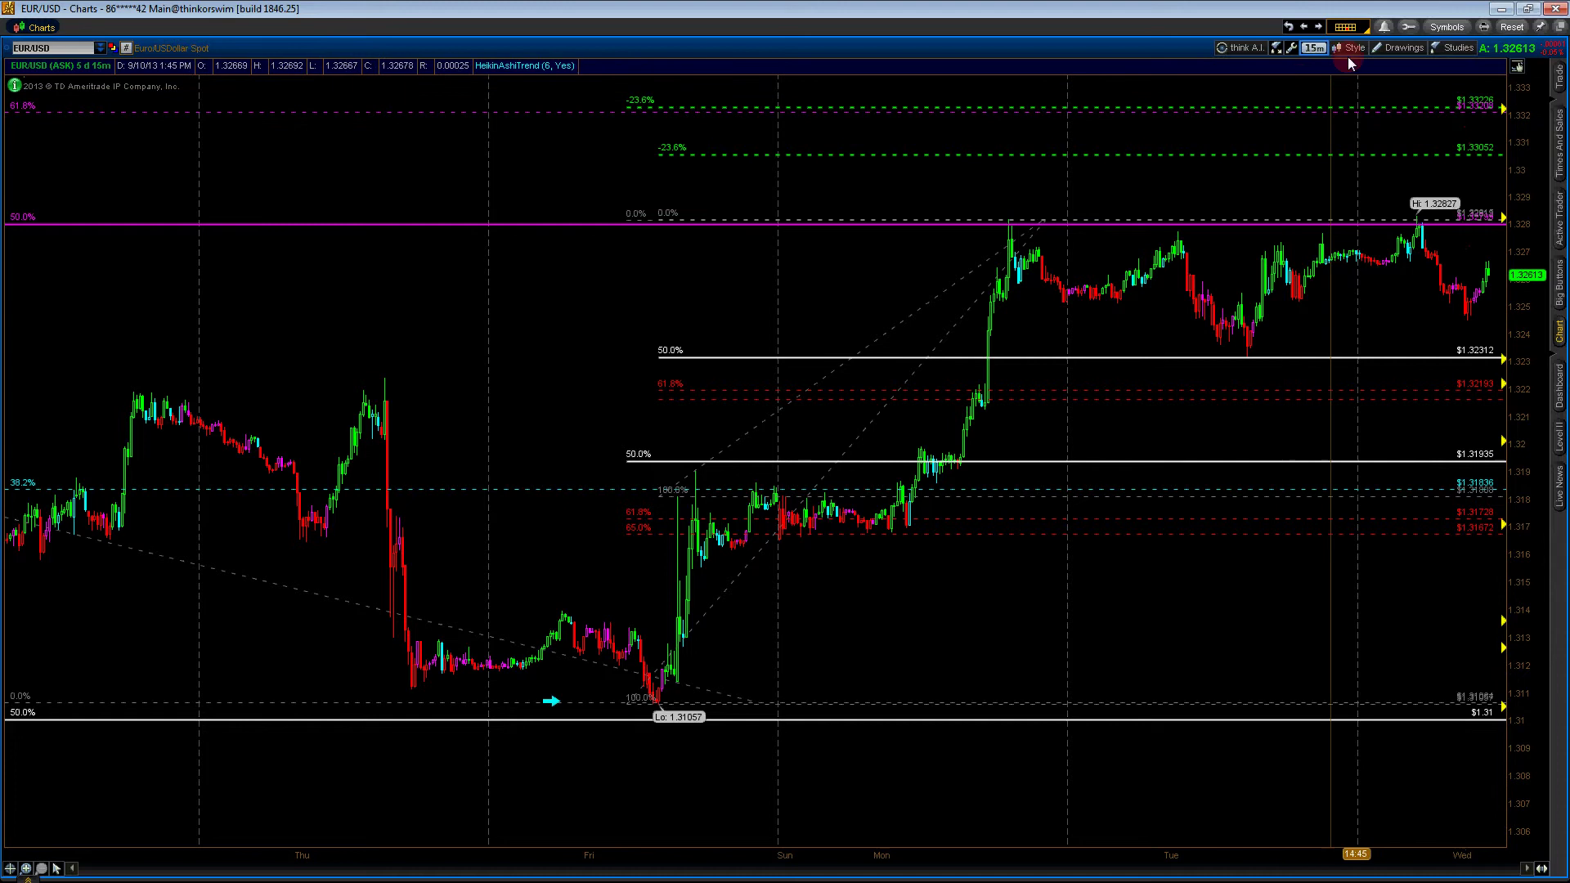
Try a Fibonacci retracement from the September 6 low up to about 1.332, and cancel it
{"action": "left_click", "coordinate": [1382, 47]}
{"action": "left_click", "coordinate": [1416, 268]}
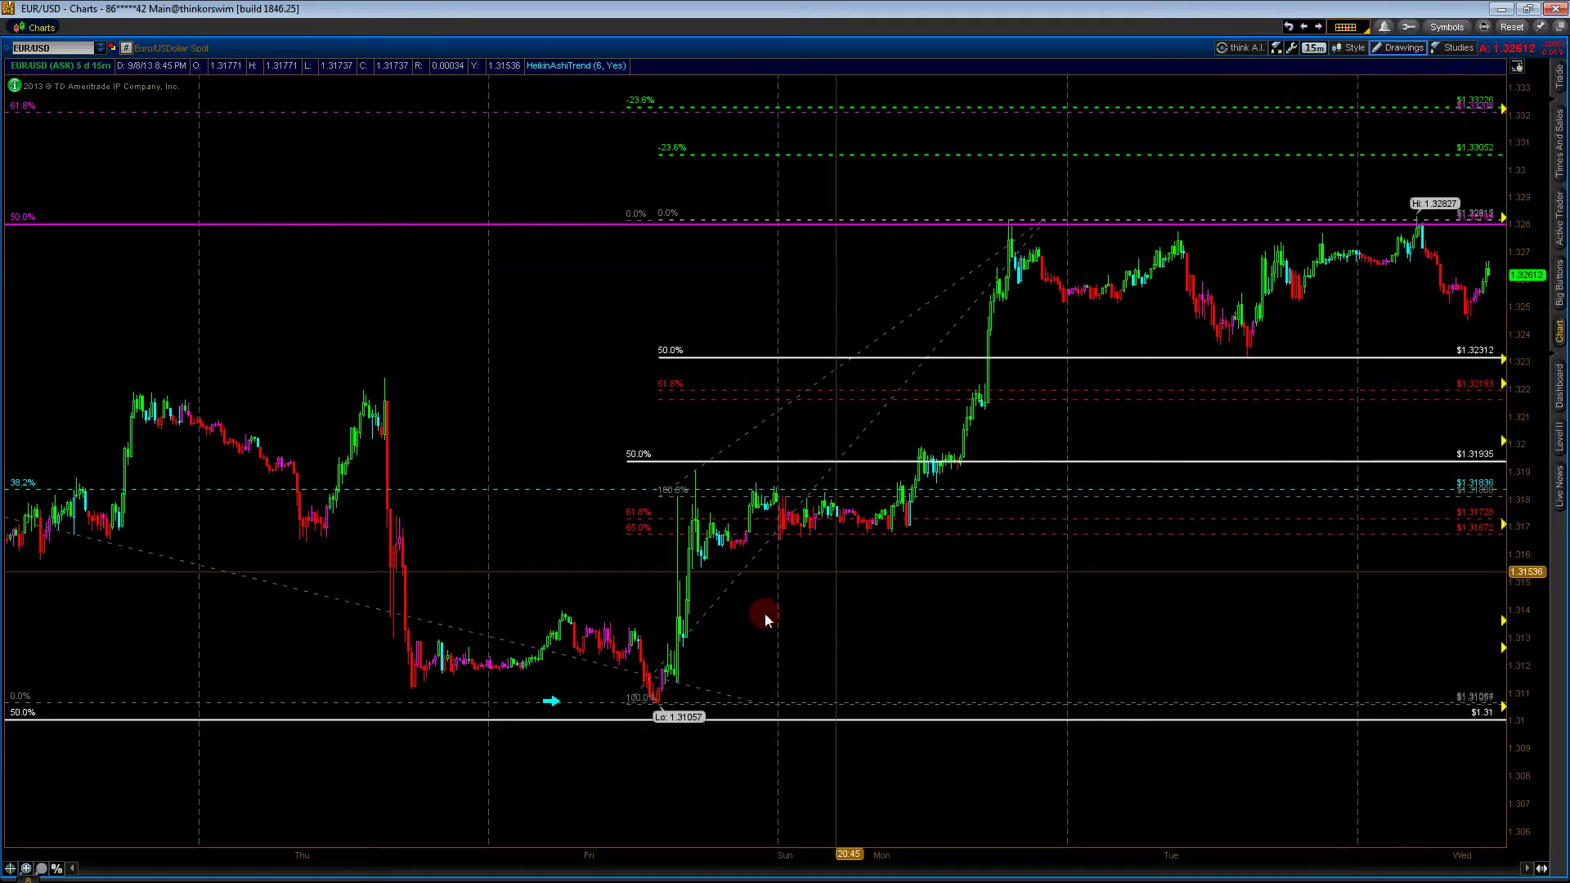
{"action": "left_click", "coordinate": [645, 702]}
{"action": "left_click", "coordinate": [1201, 221]}
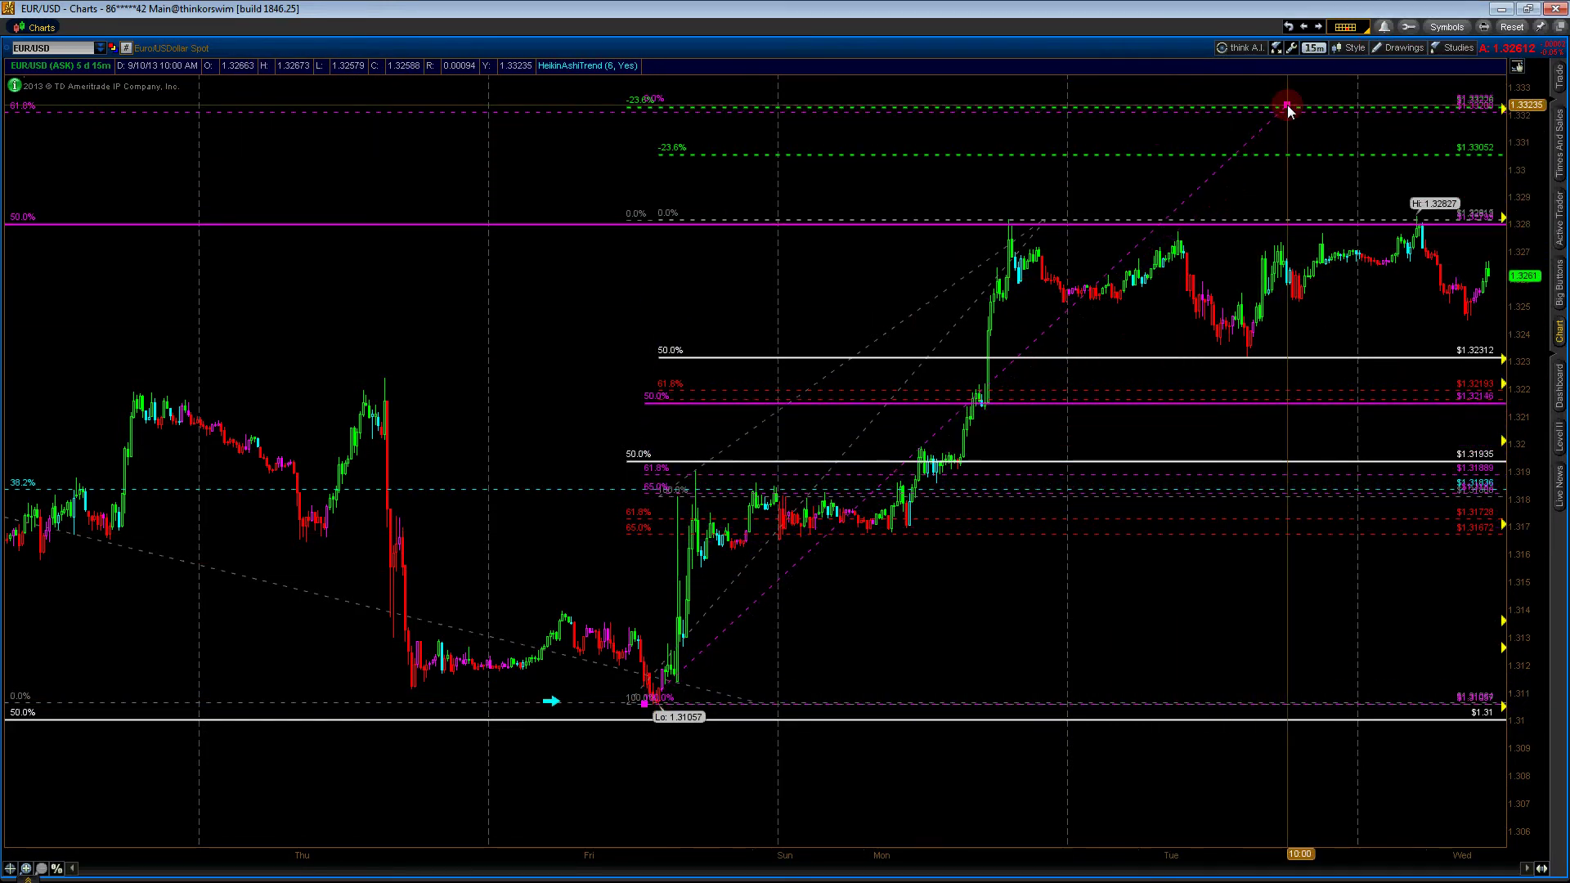
{"action": "key", "text": "Escape"}
Delete the arrow marking the early September low
{"action": "mouse_move", "coordinate": [1221, 224]}
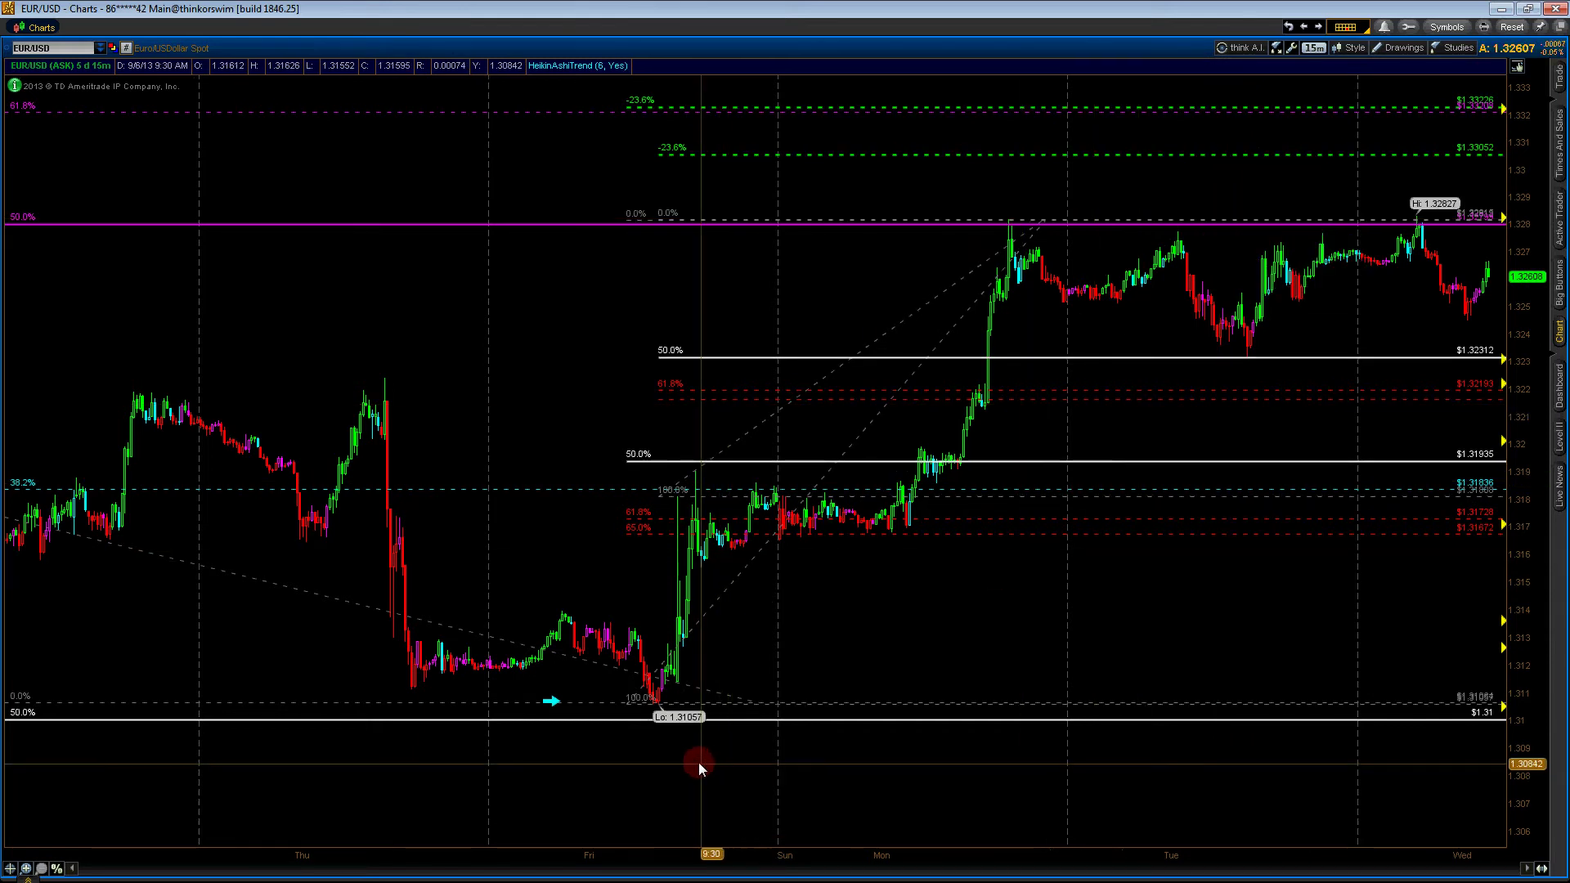
{"action": "right_click", "coordinate": [550, 701]}
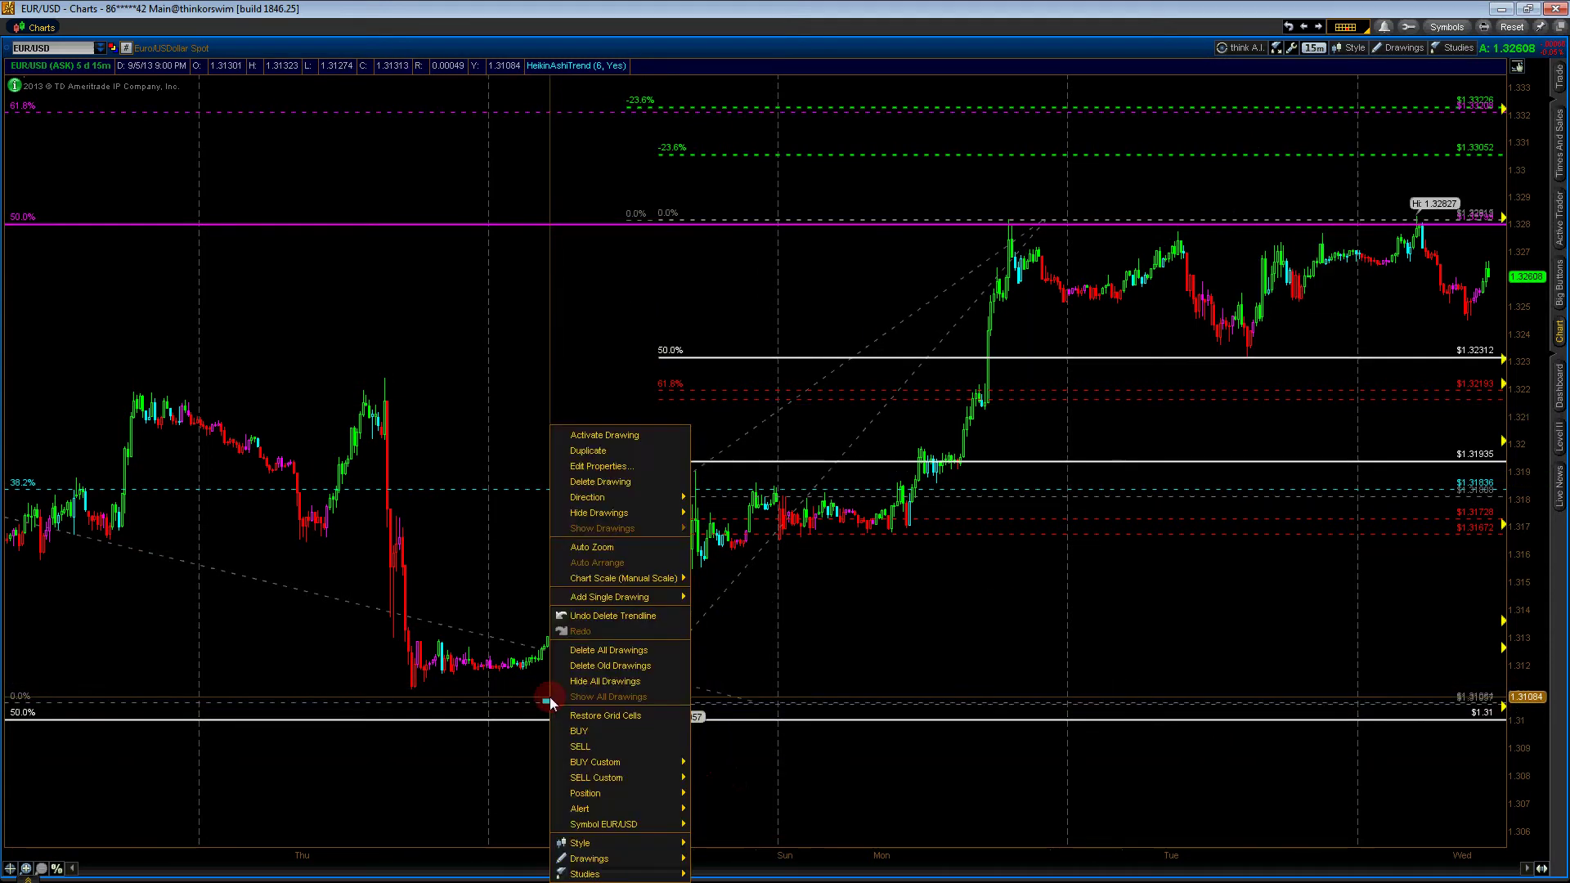
{"action": "left_click", "coordinate": [626, 489]}
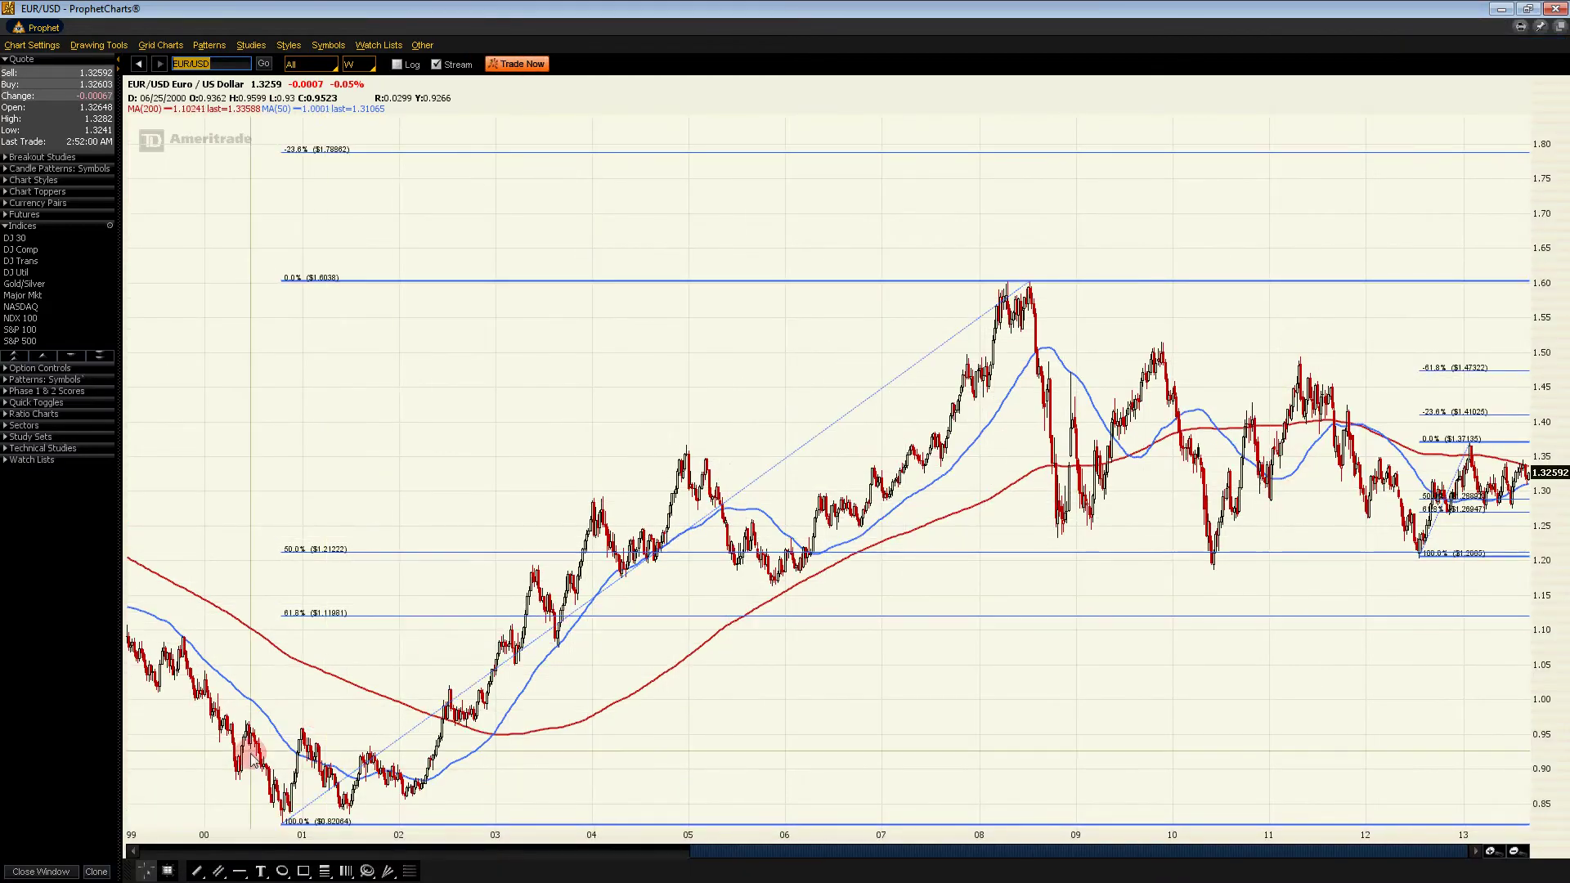
In ProphetCharts, narrow the weekly EUR/USD chart from its full history to the 2010–2013 period
{"action": "left_click", "coordinate": [1001, 293]}
{"action": "left_click", "coordinate": [1104, 526]}
{"action": "left_click", "coordinate": [1009, 319]}
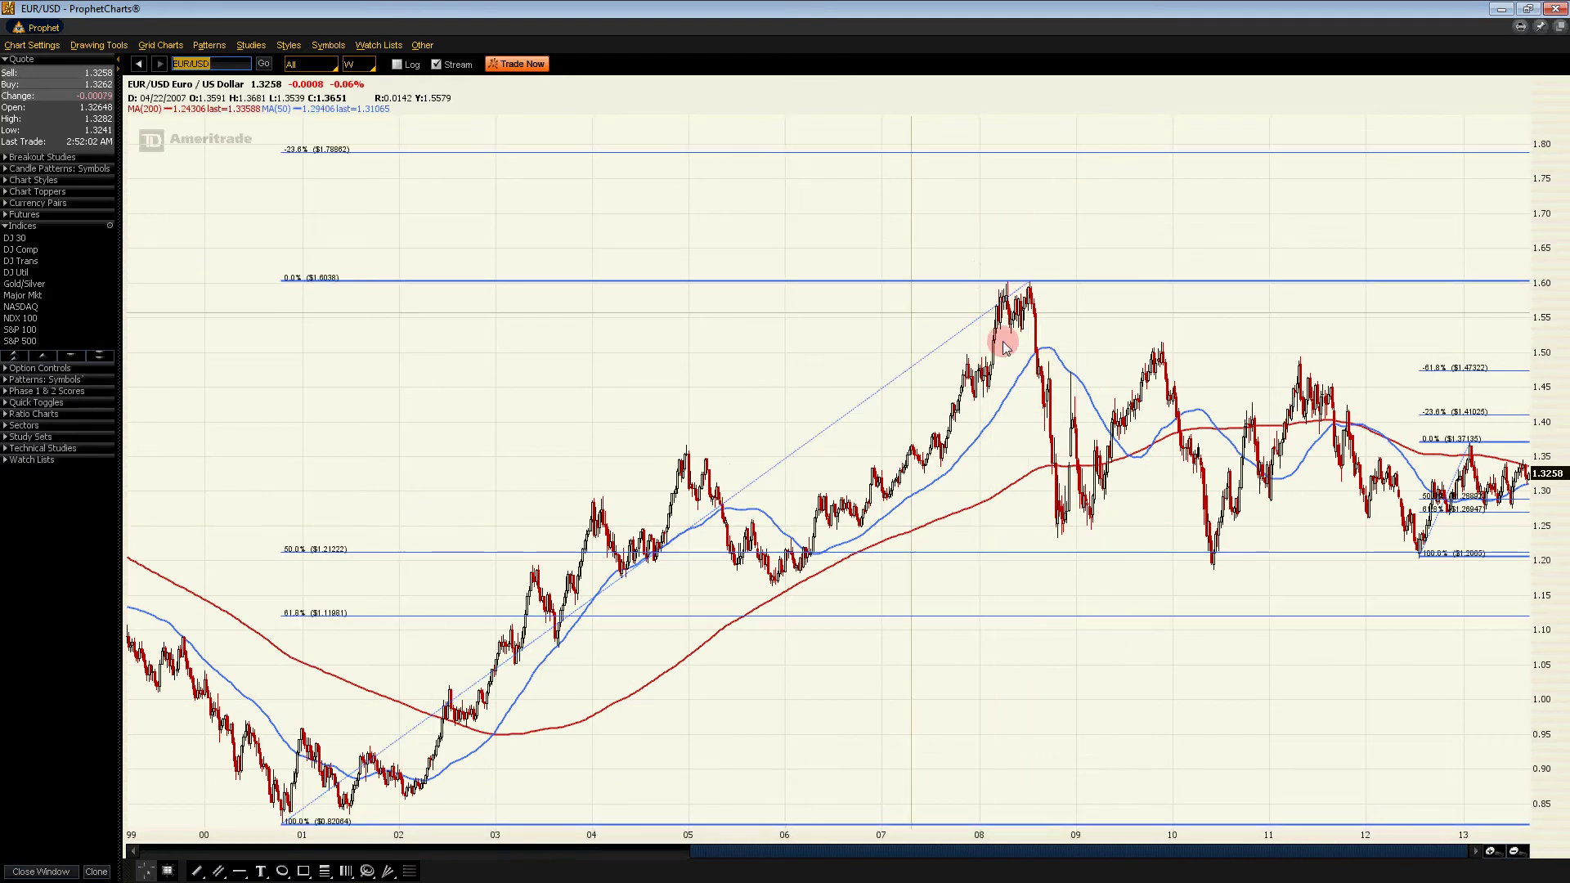
{"action": "left_click", "coordinate": [1489, 853]}
{"action": "left_click", "coordinate": [1489, 852]}
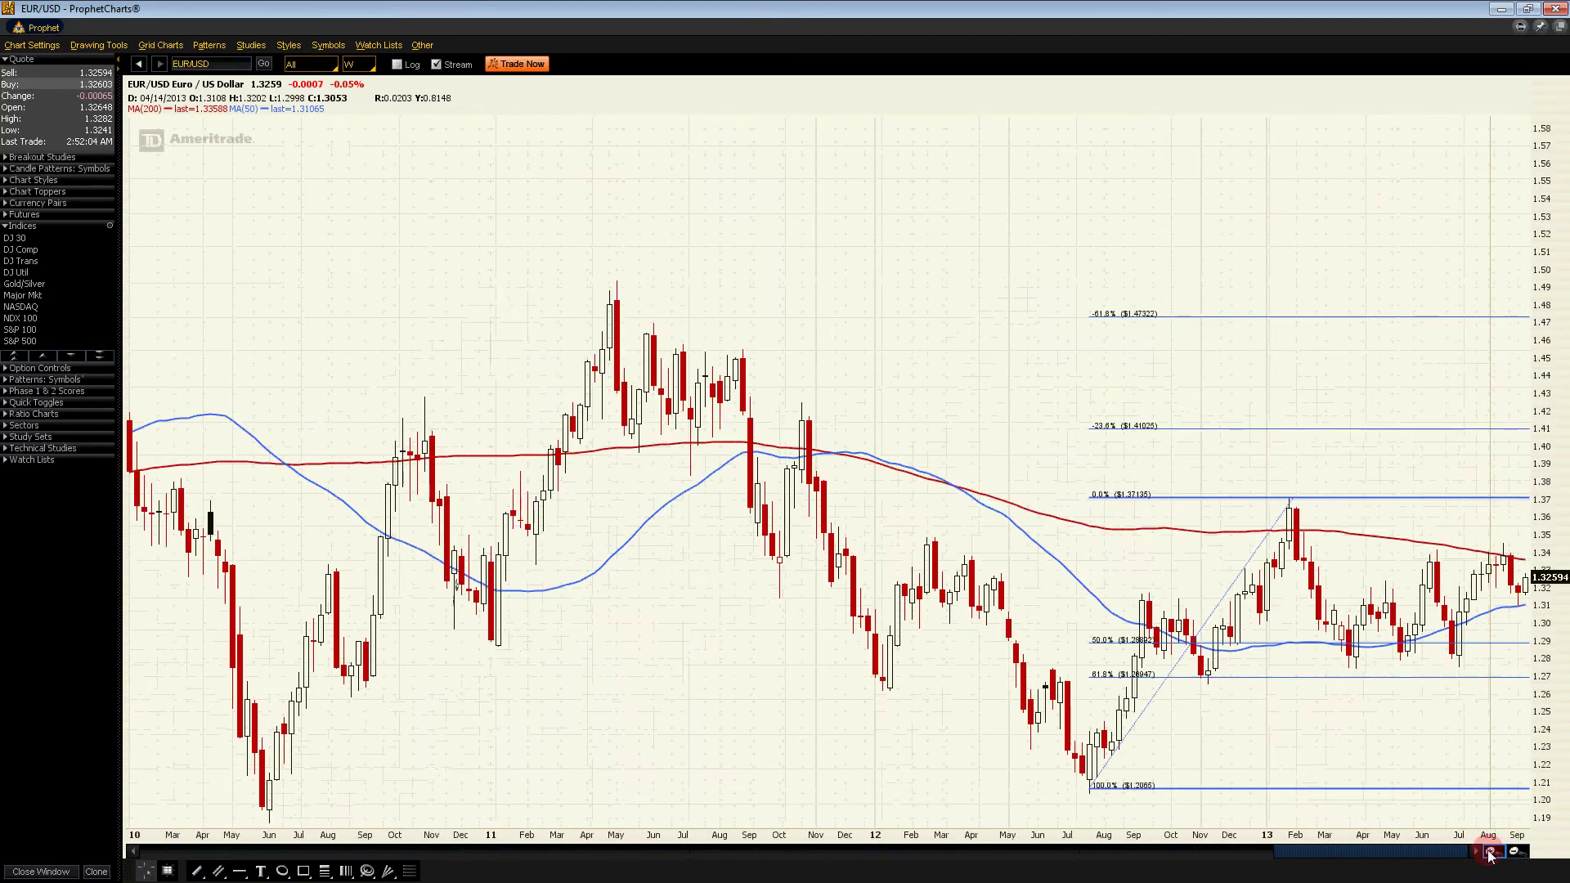
Anchor the weekly Fibonacci retracement exactly from the July 22, 2012 low at 1.204 to the January 27, 2013 high at about 1.371
{"action": "left_click", "coordinate": [1360, 490]}
{"action": "left_click", "coordinate": [1109, 790]}
{"action": "left_click_drag", "start_coordinate": [1109, 790], "coordinate": [1092, 806]}
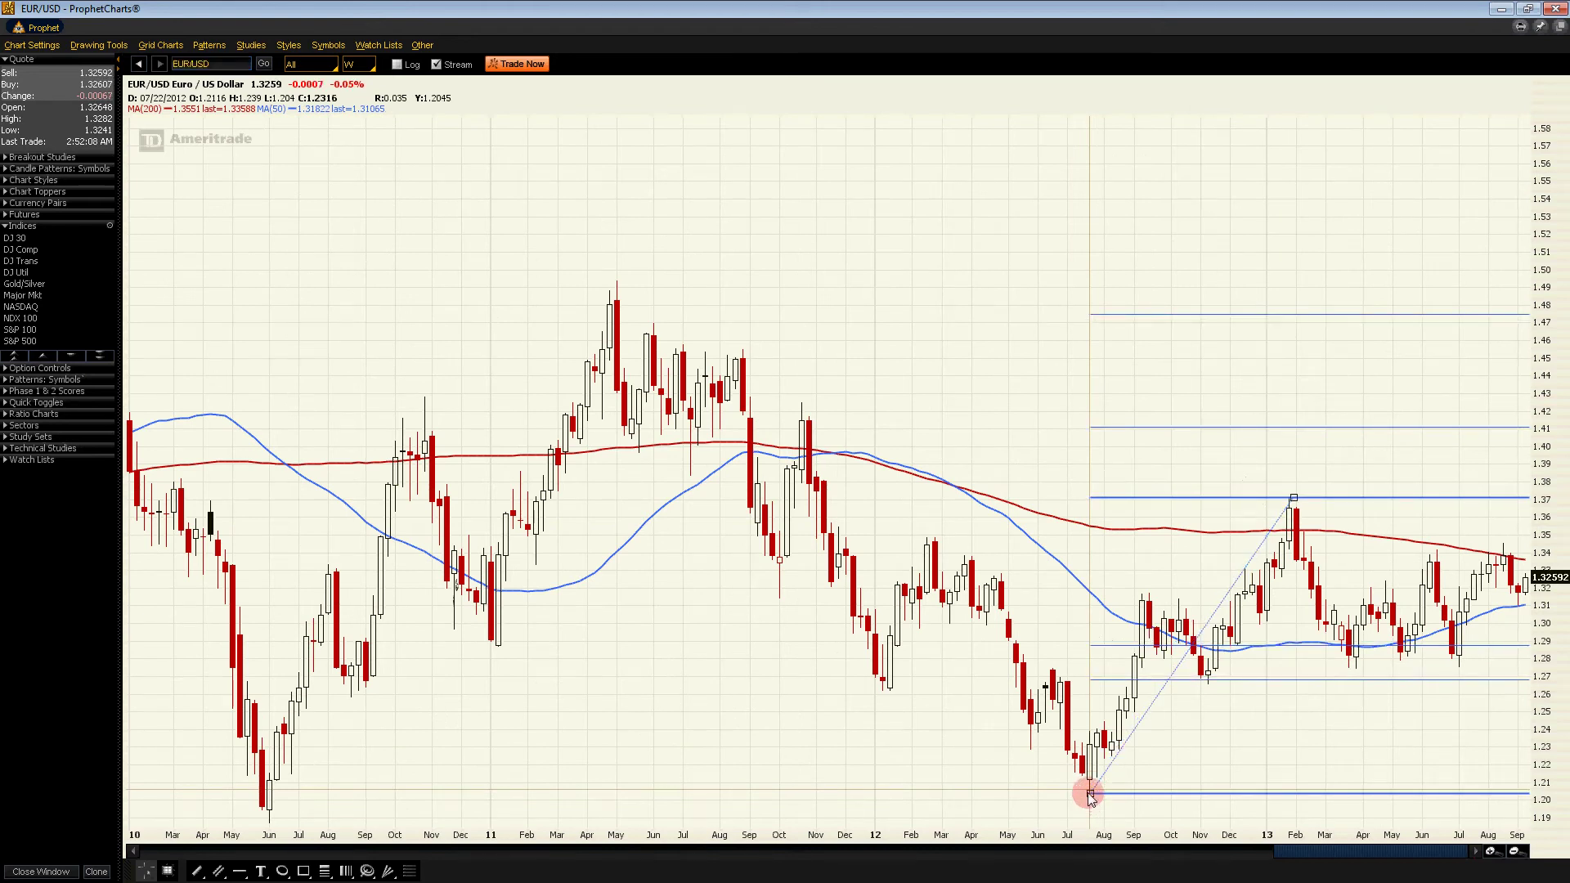
{"action": "mouse_move", "coordinate": [1294, 494]}
{"action": "left_mouse_down"}
{"action": "mouse_move", "coordinate": [1286, 514]}
{"action": "mouse_move", "coordinate": [1288, 496]}
{"action": "left_mouse_up"}
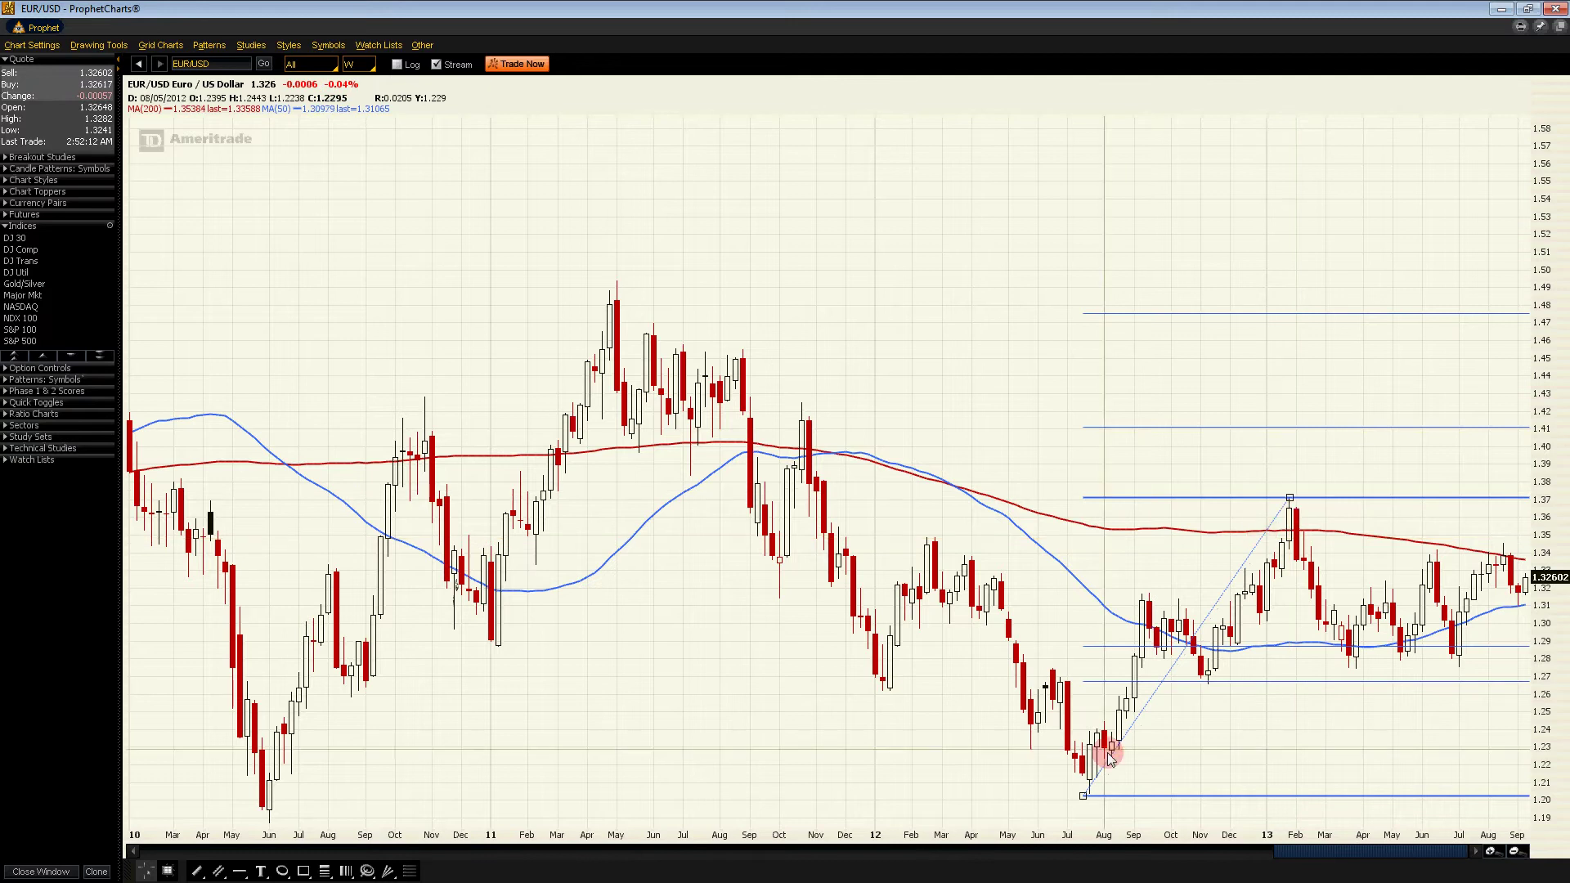
{"action": "left_click_drag", "start_coordinate": [1084, 797], "coordinate": [1090, 794]}
{"action": "mouse_move", "coordinate": [1298, 498]}
{"action": "left_mouse_down"}
{"action": "mouse_move", "coordinate": [1290, 517]}
{"action": "mouse_move", "coordinate": [1290, 496]}
{"action": "left_mouse_up"}
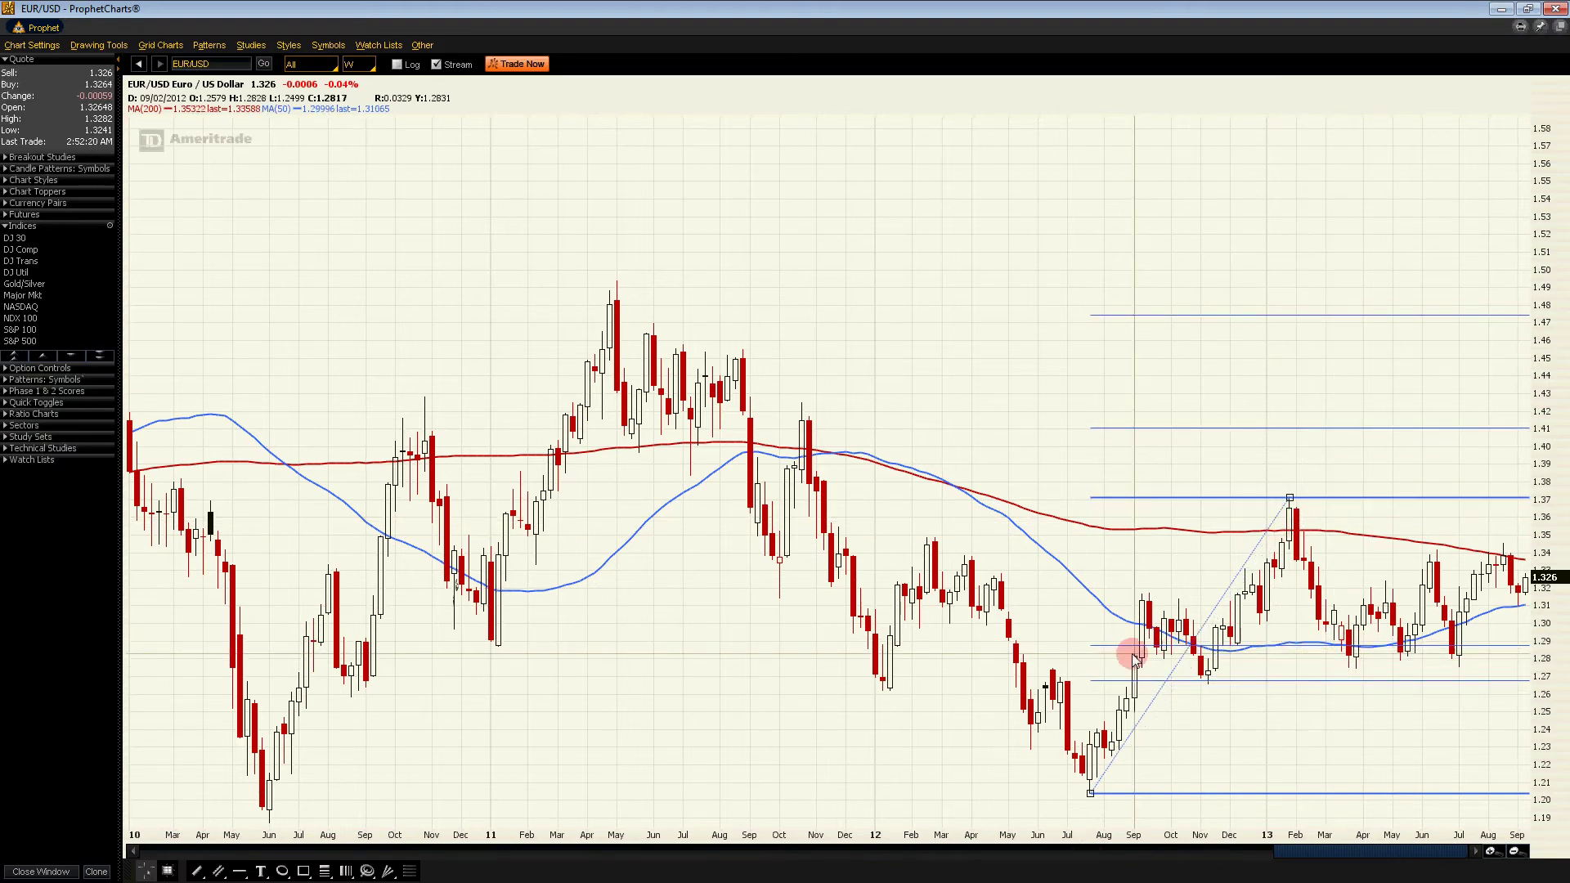
{"action": "left_click", "coordinate": [1380, 729]}
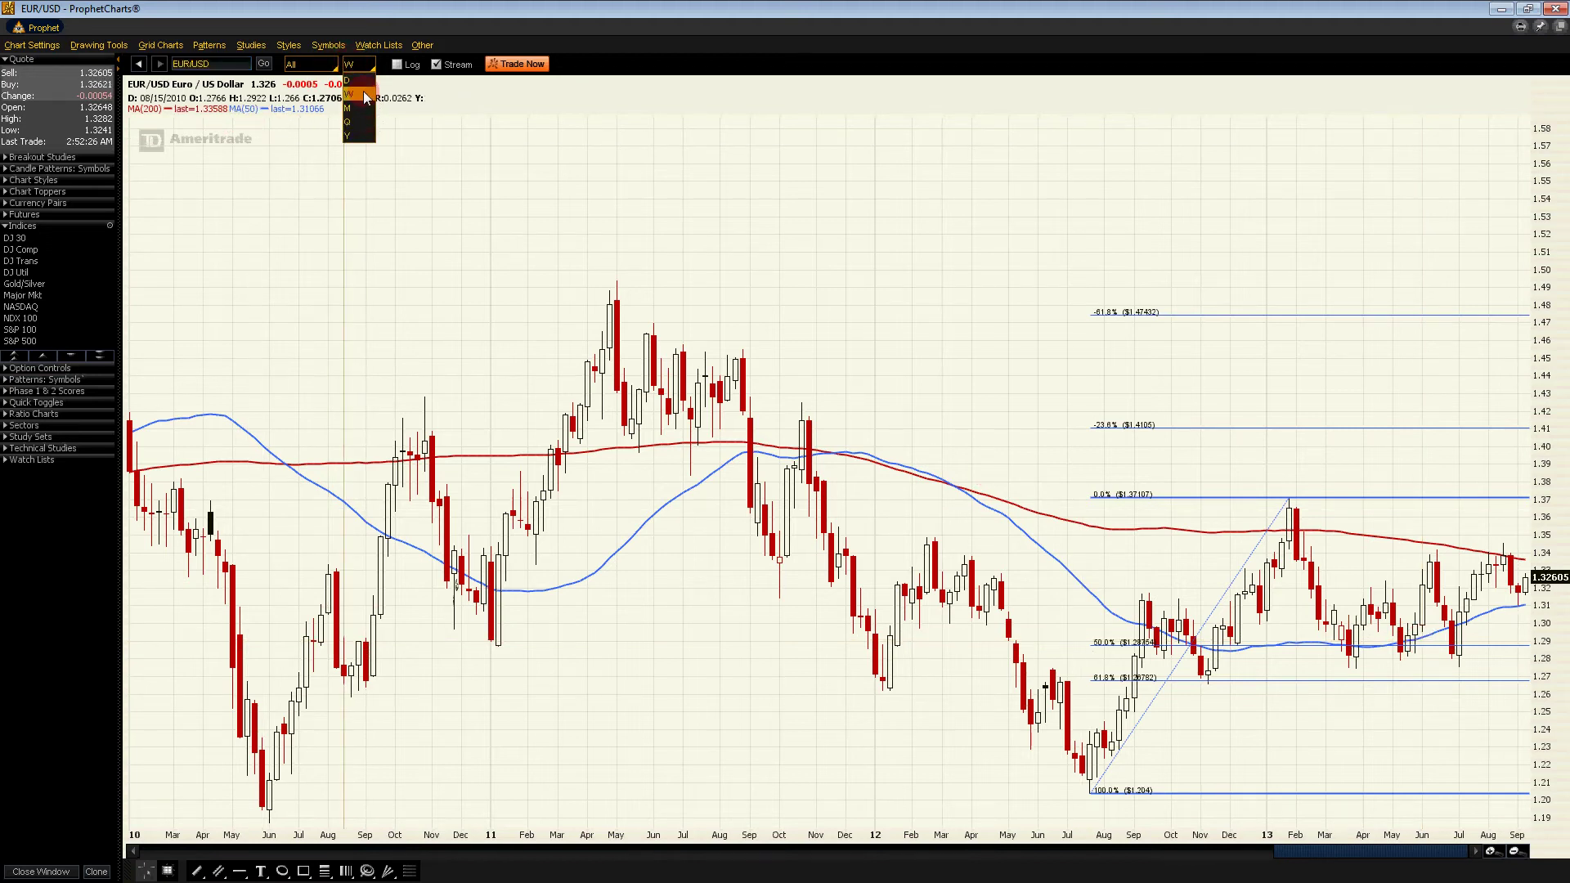
Switch the EUR/USD chart to daily bars and narrow it to April through September 2013
{"action": "left_click", "coordinate": [355, 80]}
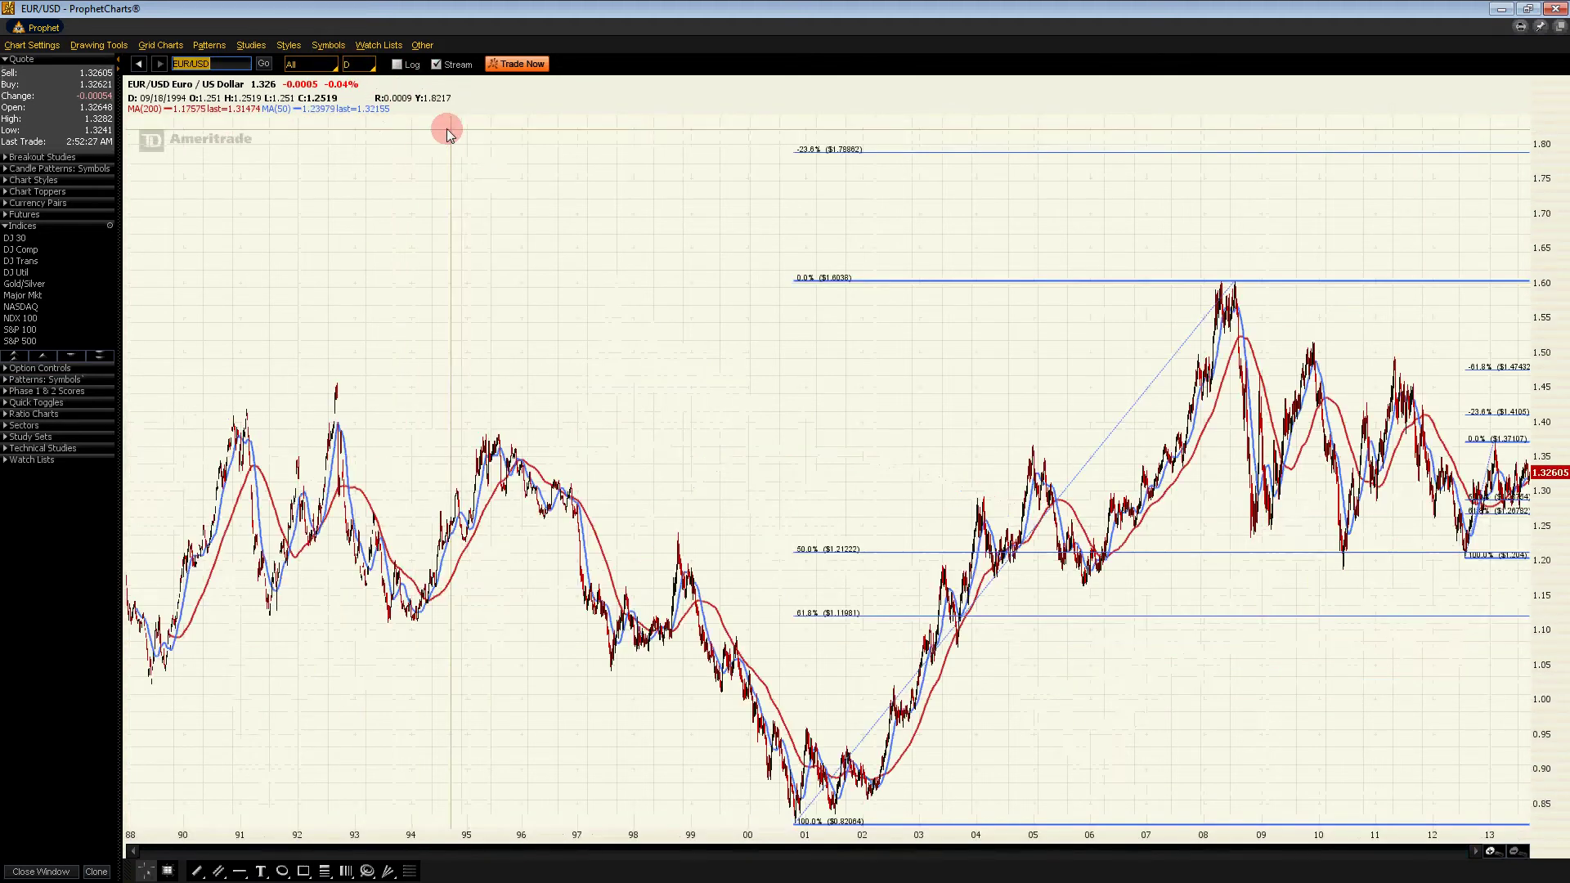
{"action": "left_click", "coordinate": [1493, 852]}
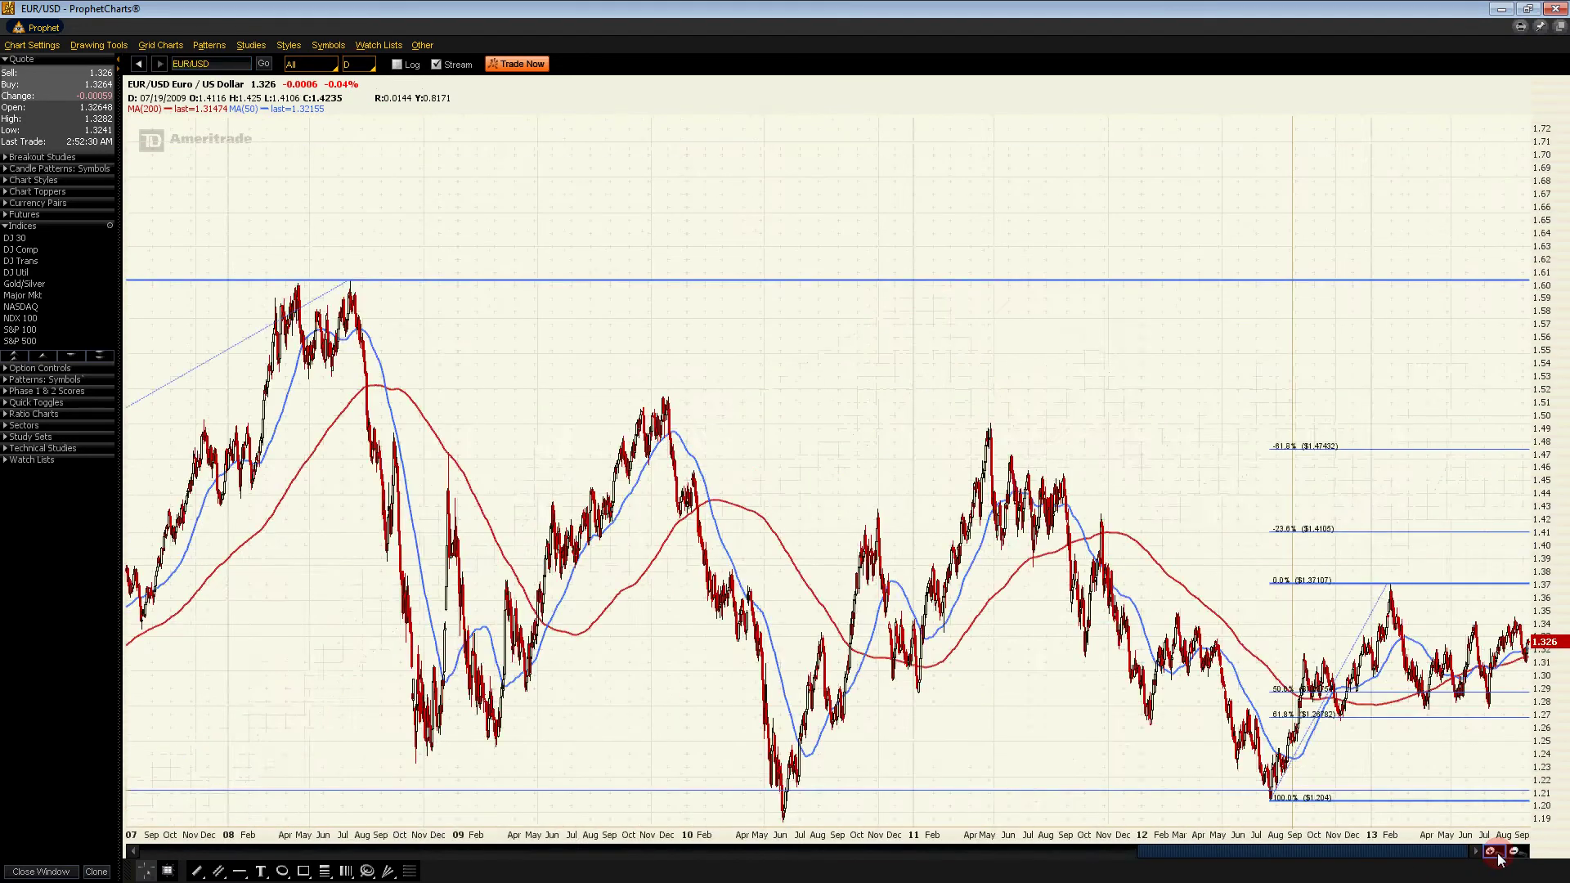
{"action": "left_click", "coordinate": [1493, 852]}
{"action": "left_click", "coordinate": [1493, 852]}
{"action": "left_click", "coordinate": [1493, 852]}
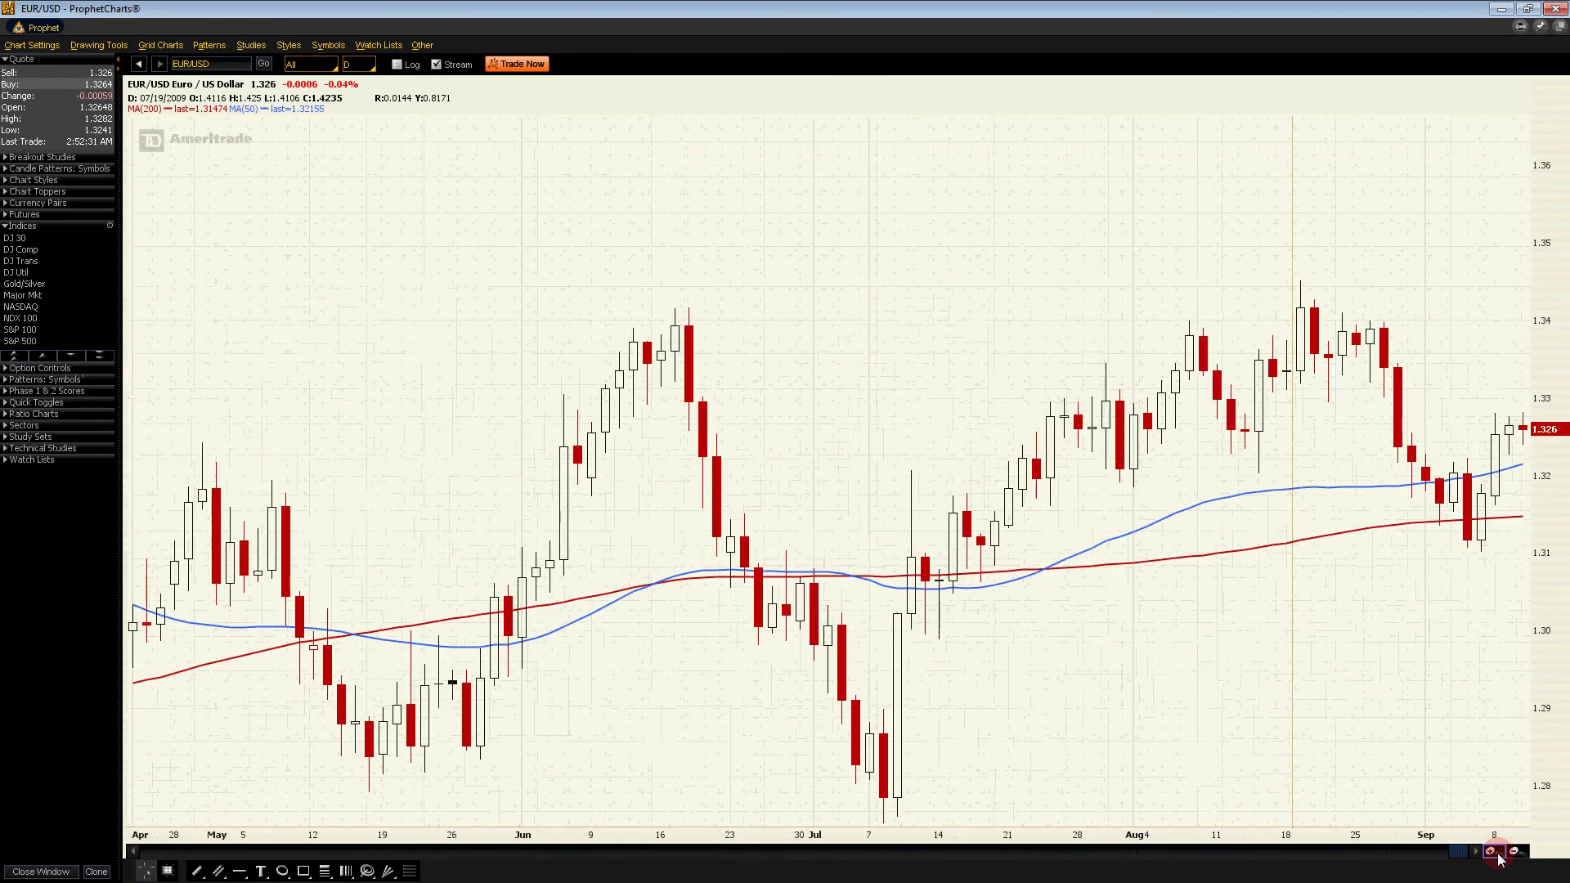
Draw a Fibonacci retracement from the July 2013 low near 1.275 up to the August 2013 high near 1.345
{"action": "left_click", "coordinate": [190, 63]}
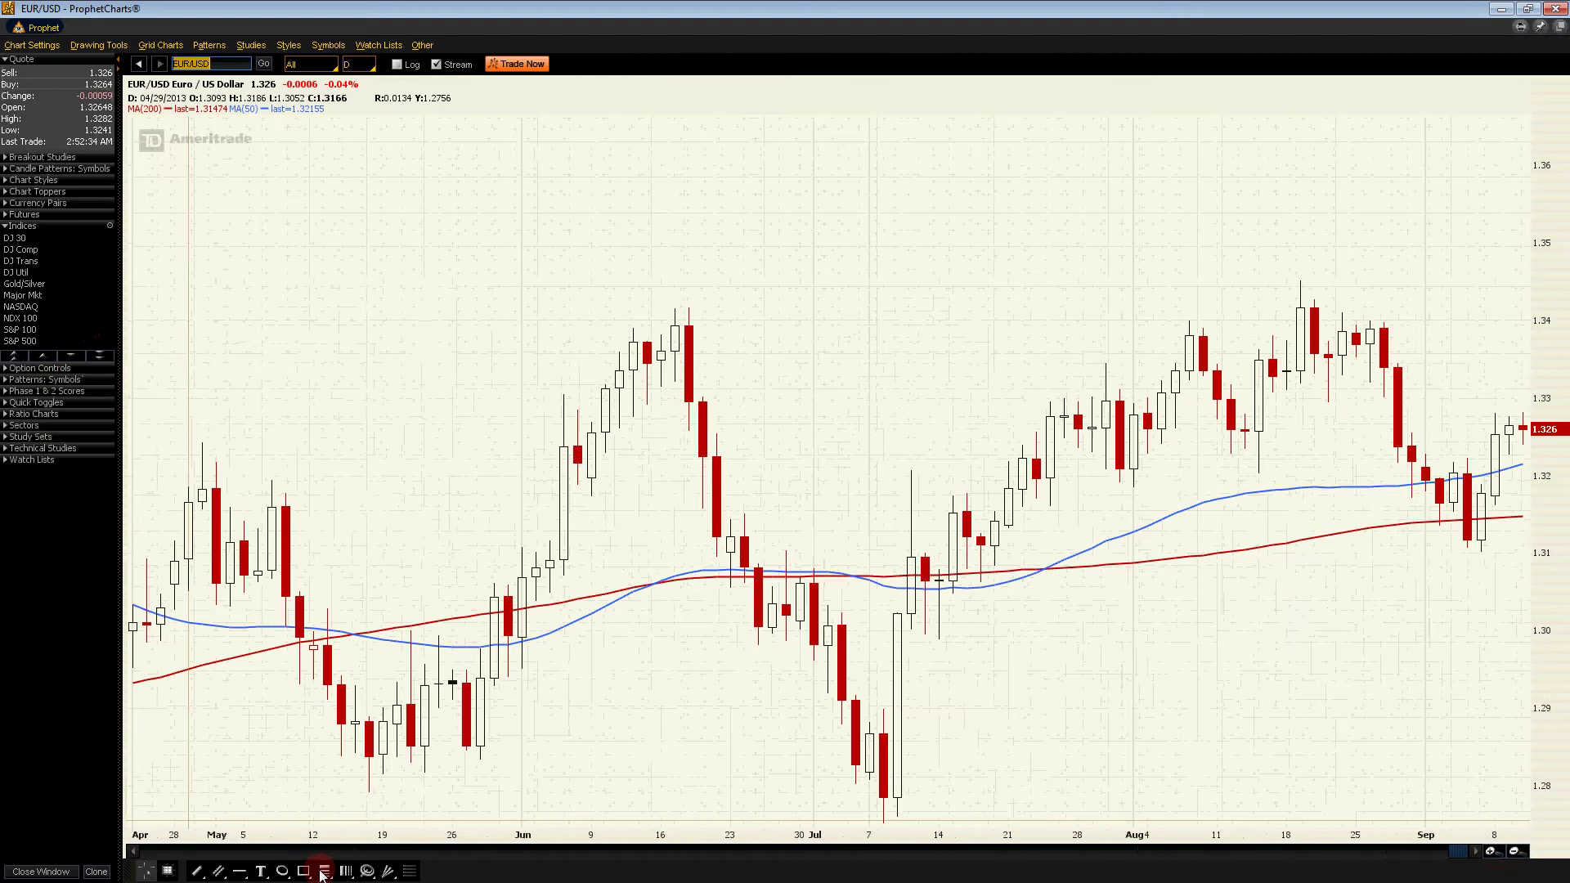
{"action": "left_click_drag", "start_coordinate": [883, 822], "coordinate": [1304, 279]}
{"action": "left_click", "coordinate": [1514, 850]}
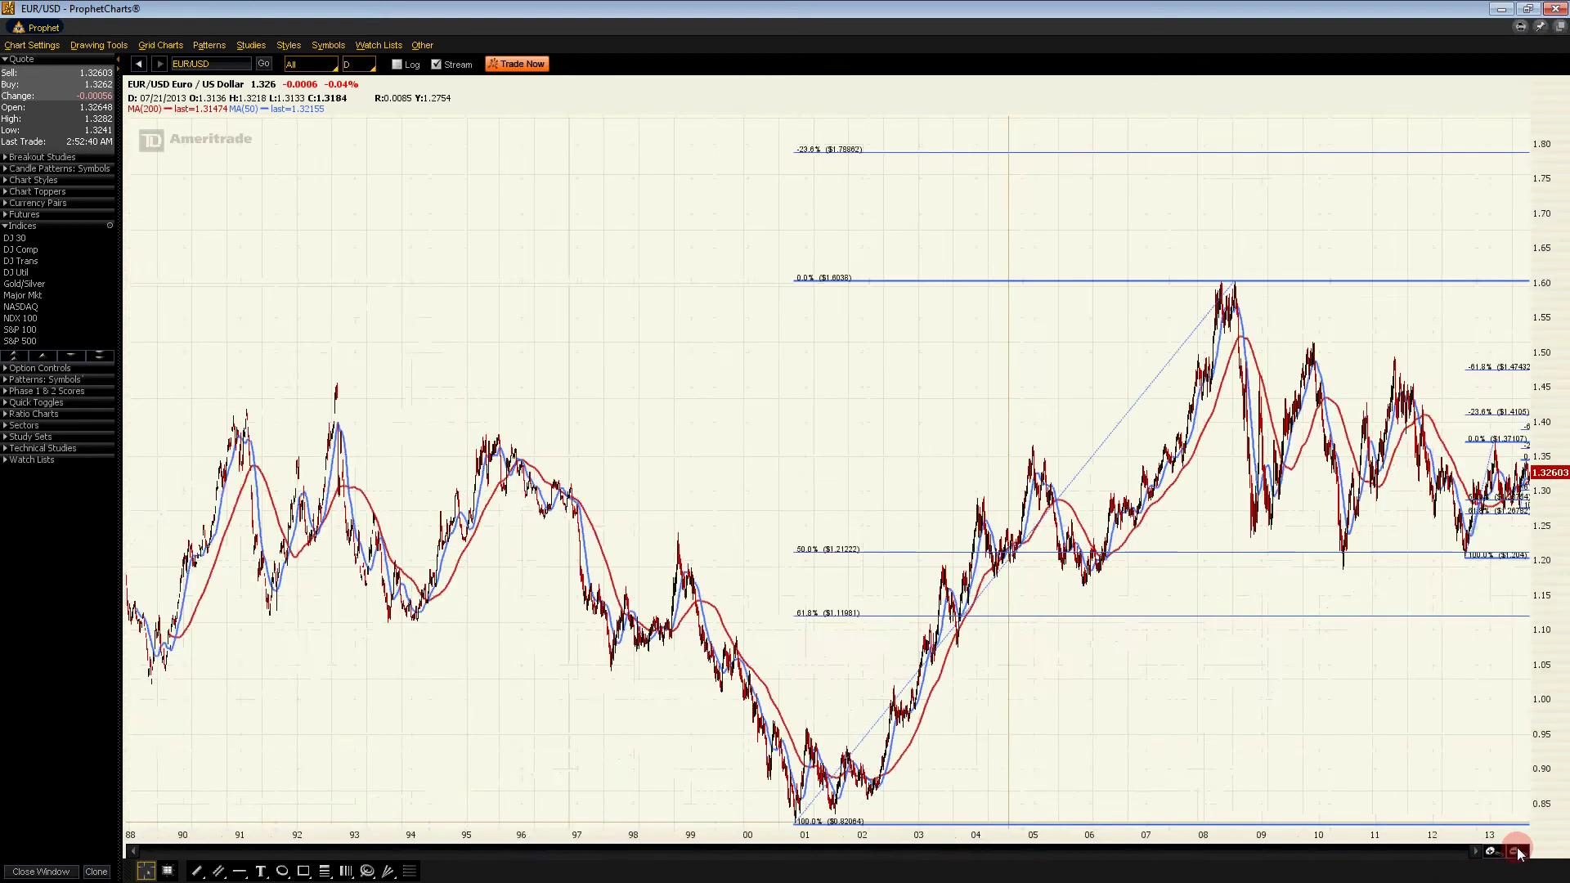
Frame the daily chart on 2007–2013 and check the anchor prices and dates of the retracement from the July 2012 low
{"action": "left_click", "coordinate": [1244, 346]}
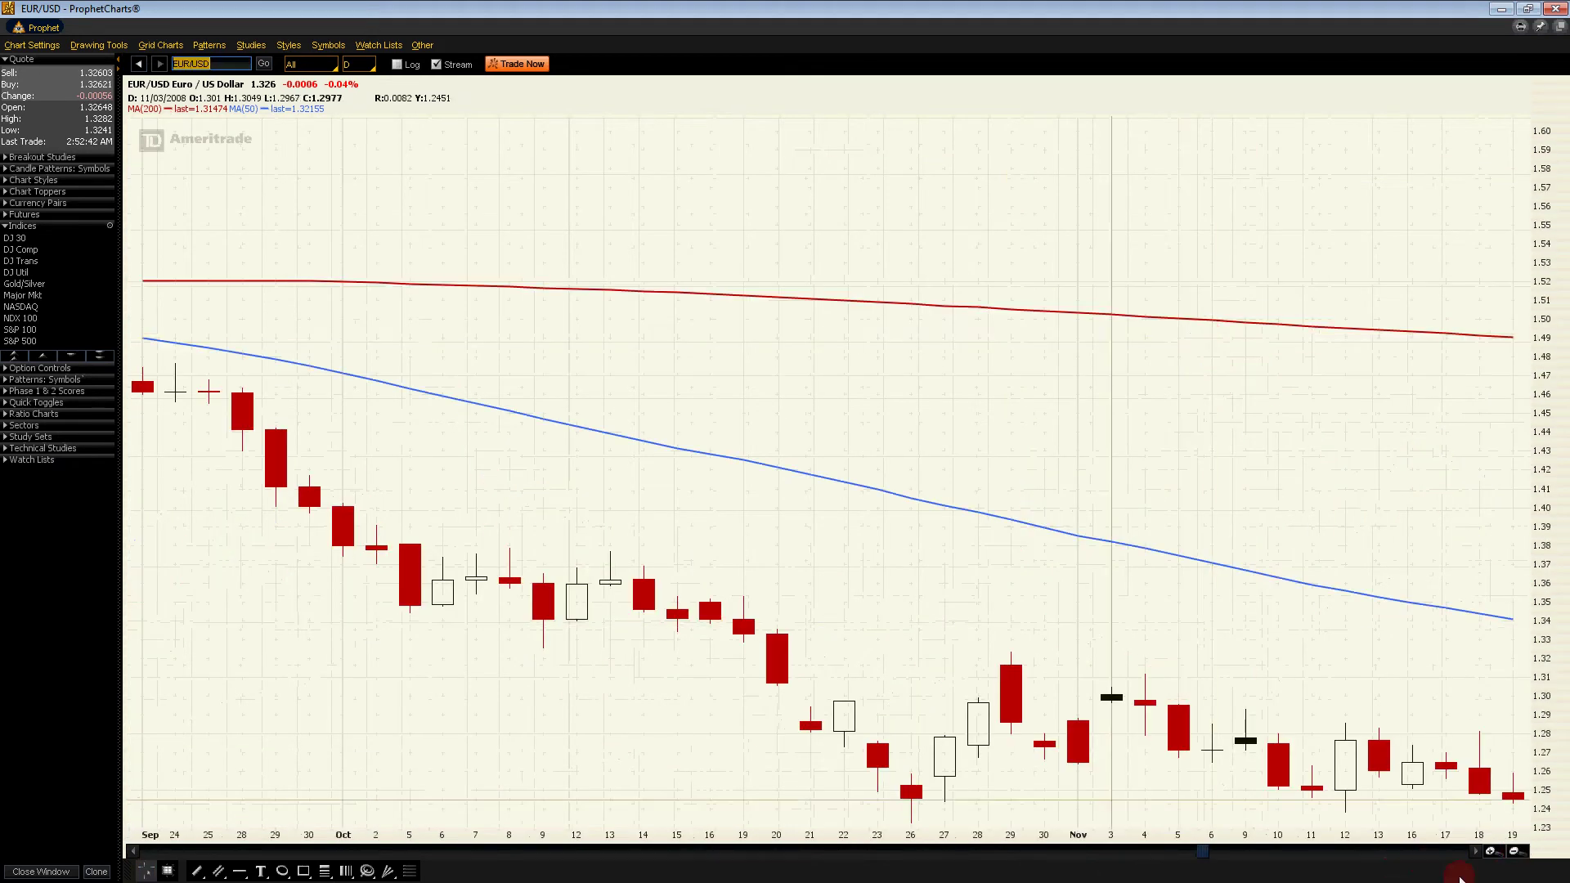
{"action": "left_click", "coordinate": [1514, 850]}
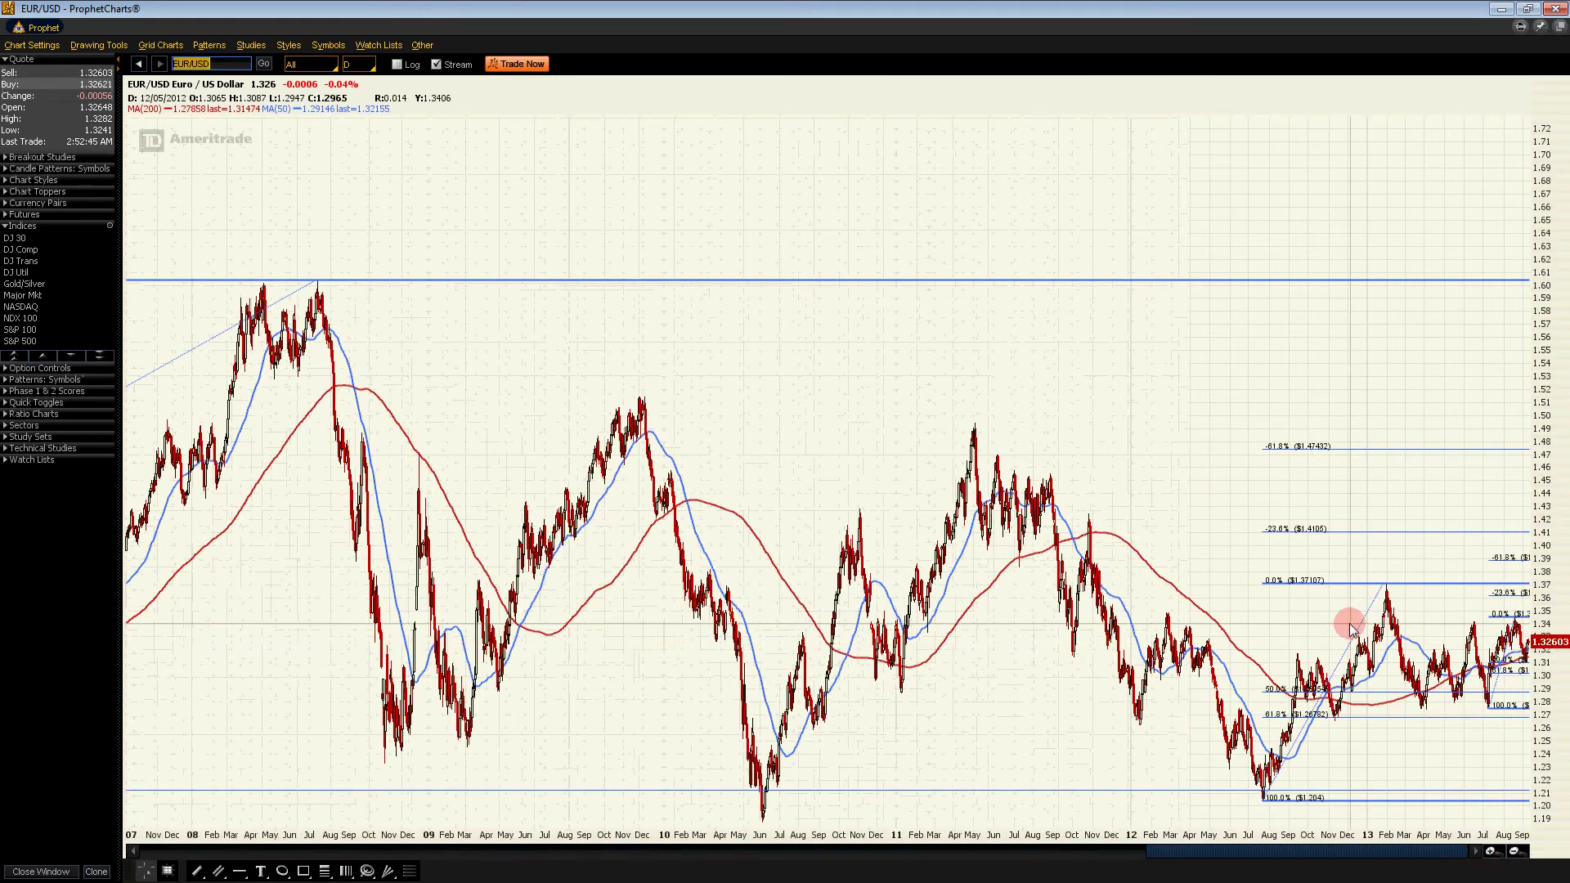
{"action": "left_click", "coordinate": [1518, 660]}
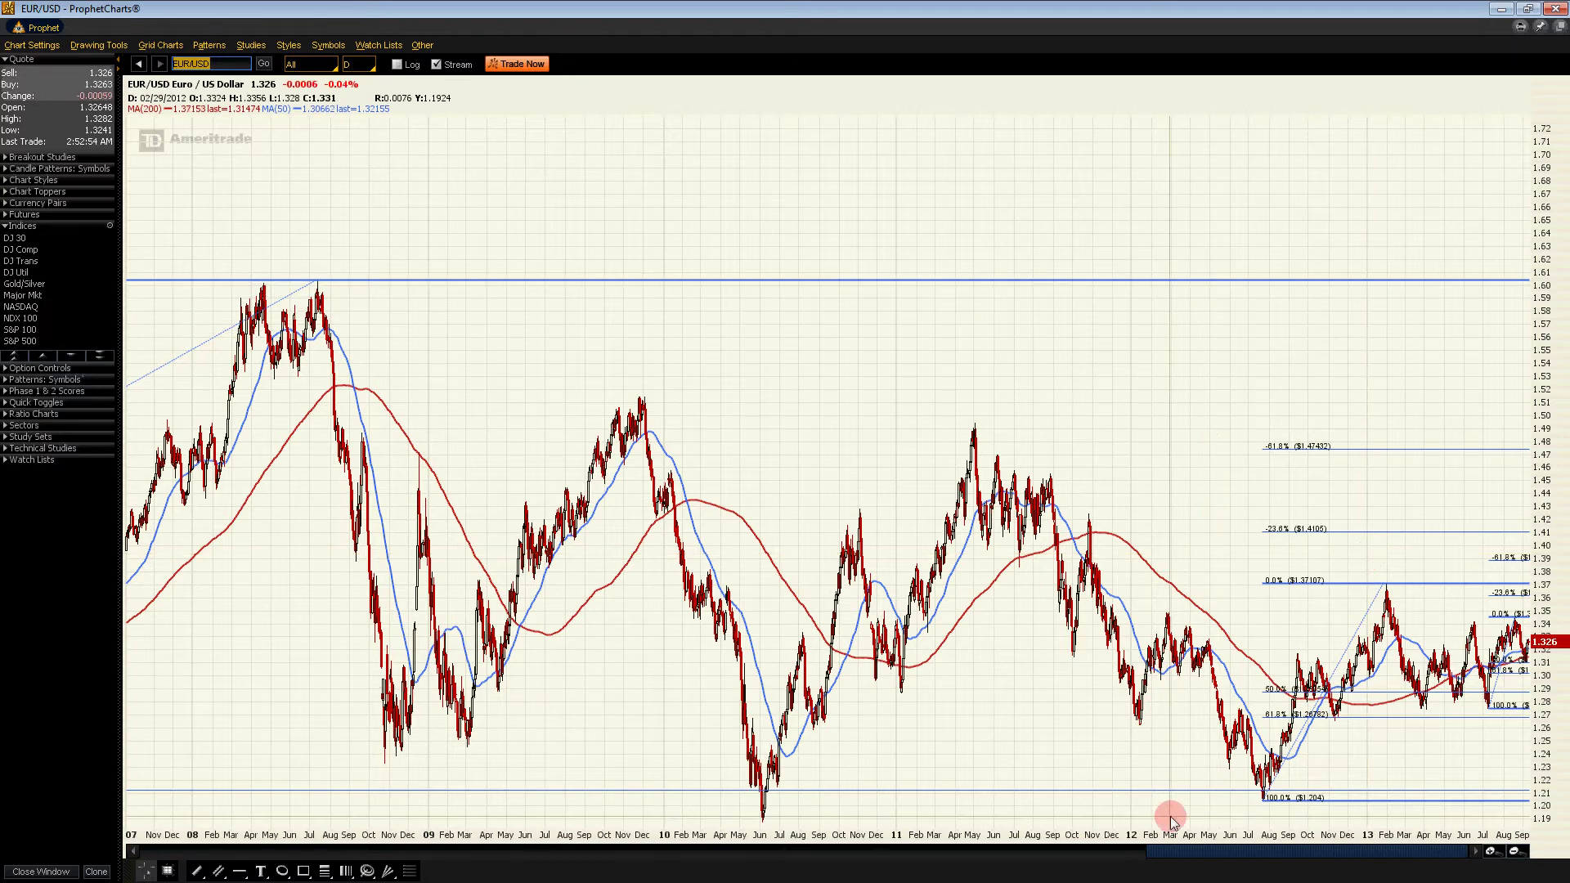
{"action": "left_click", "coordinate": [1279, 800]}
{"action": "mouse_move", "coordinate": [1281, 805]}
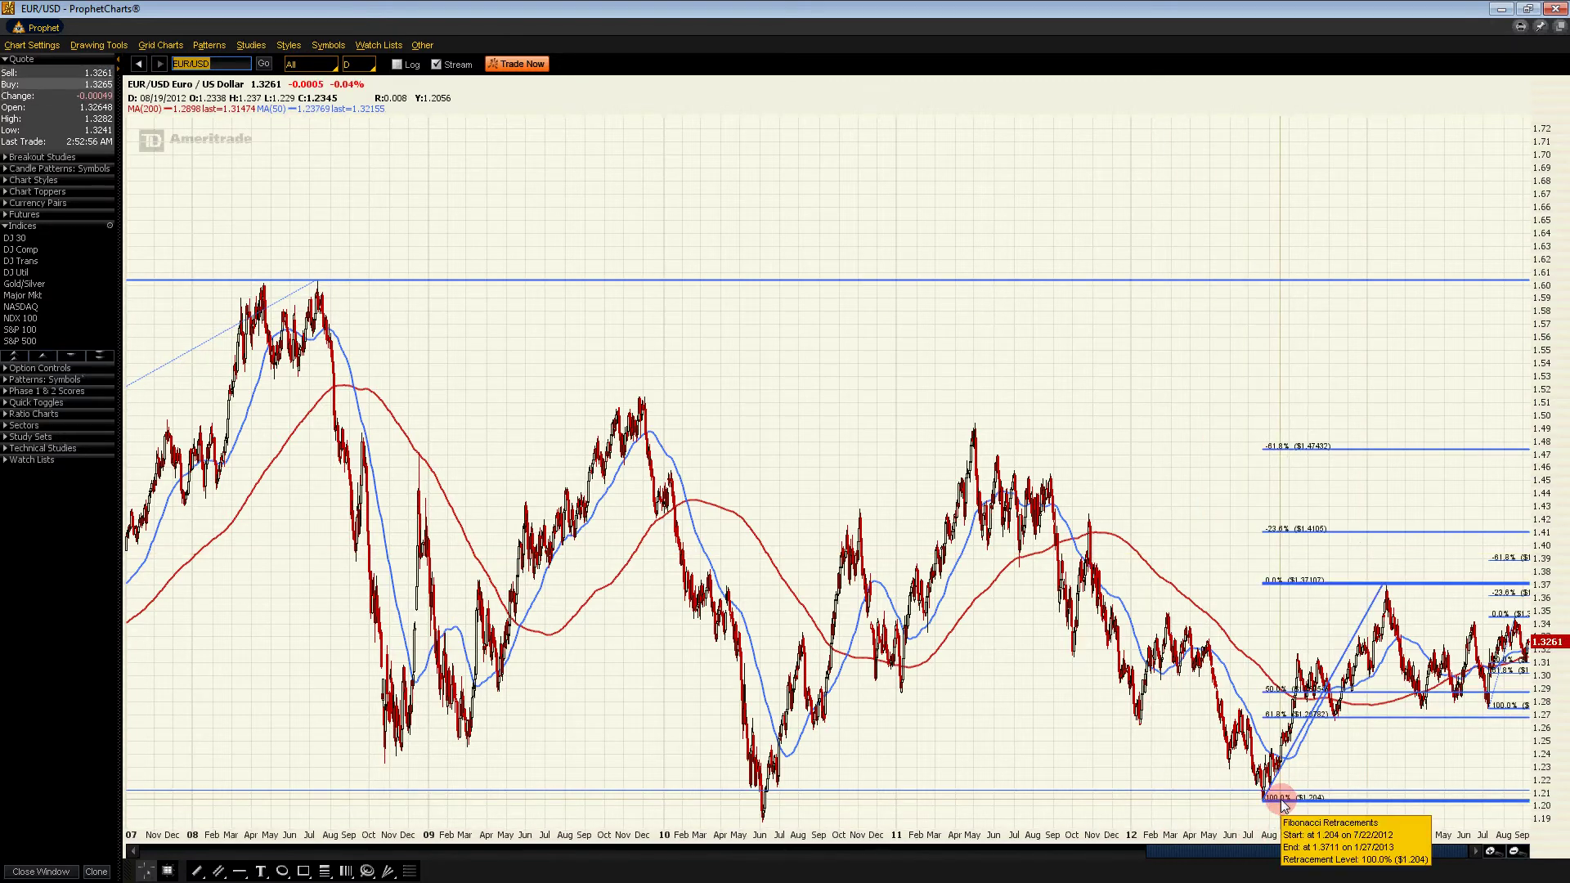
{"action": "left_click", "coordinate": [1282, 807]}
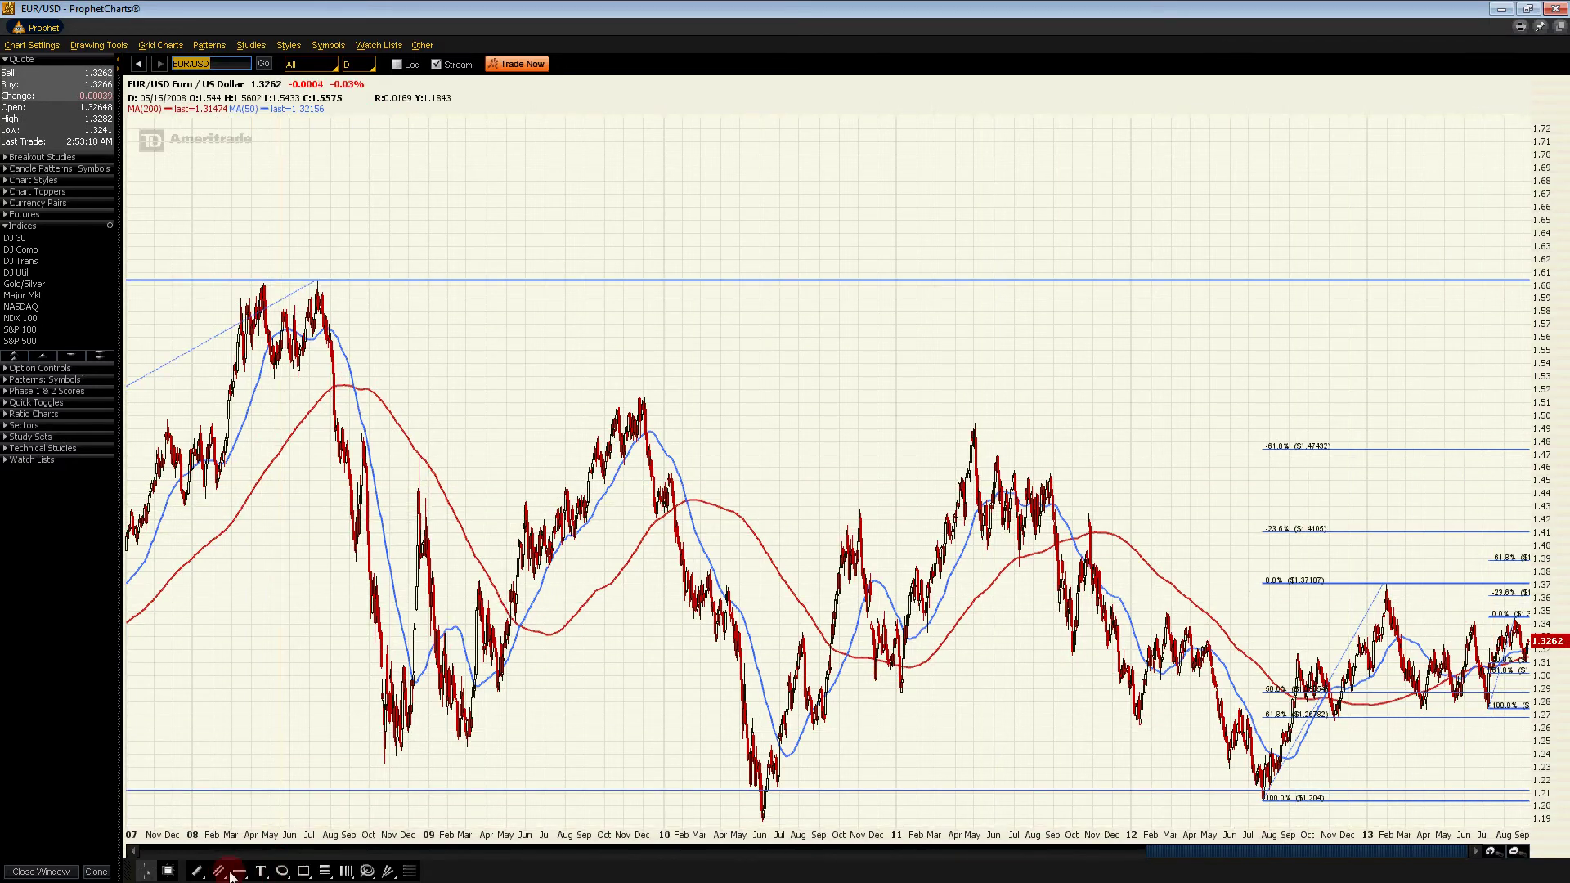
Draw a rectangle from about 1.518 at the end of 2009 down to about 1.49 in September 2013
{"action": "left_click", "coordinate": [303, 872]}
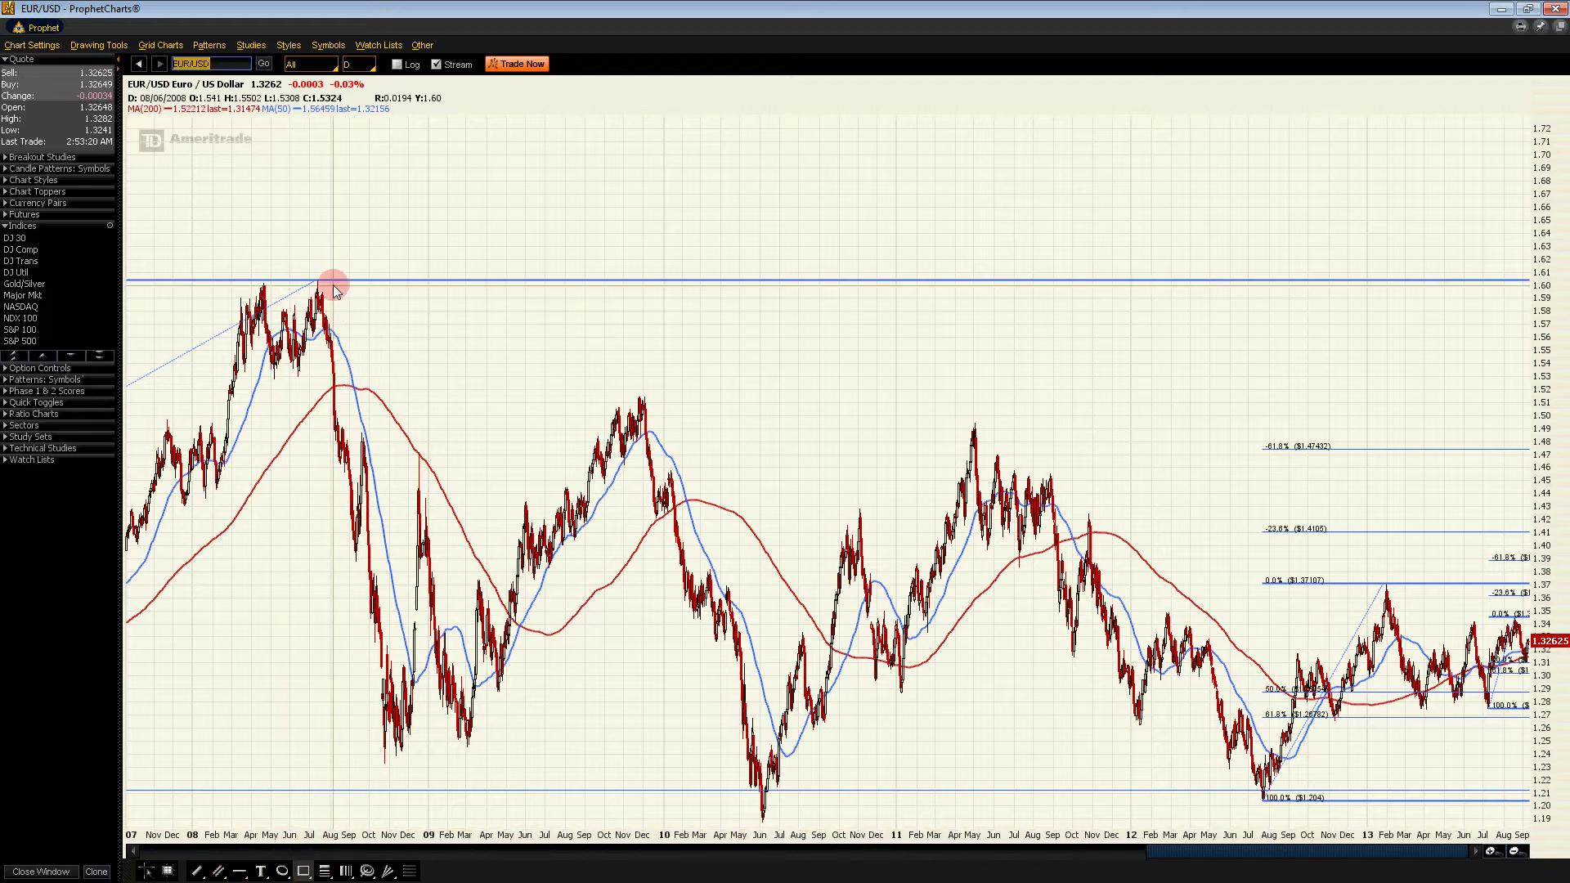
{"action": "left_click_drag", "start_coordinate": [355, 287], "coordinate": [354, 281]}
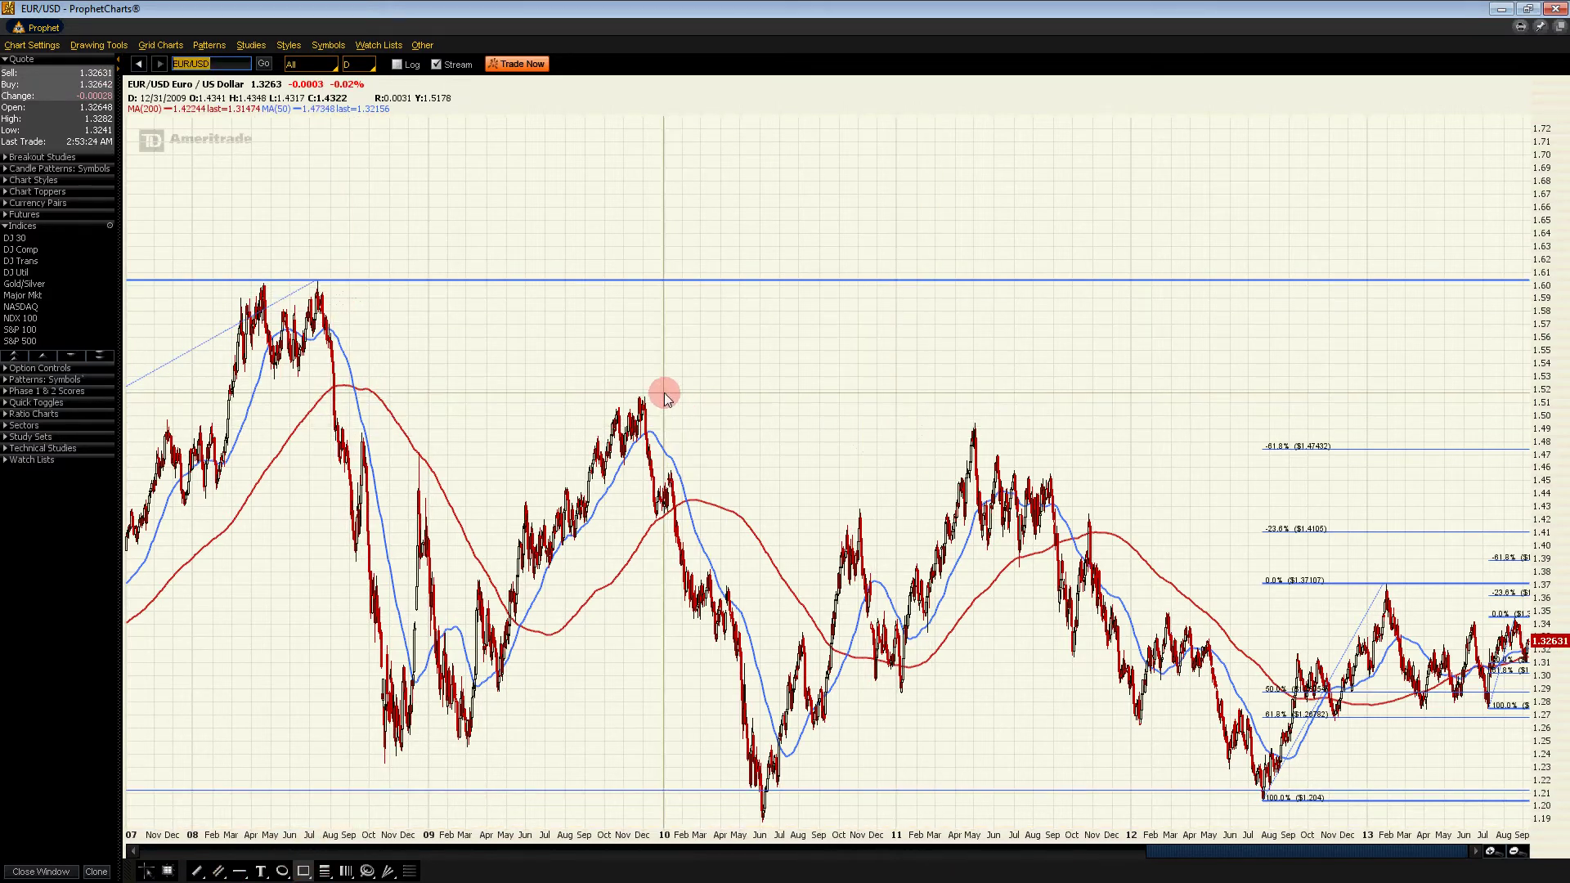
{"action": "left_click_drag", "start_coordinate": [664, 393], "coordinate": [1537, 431]}
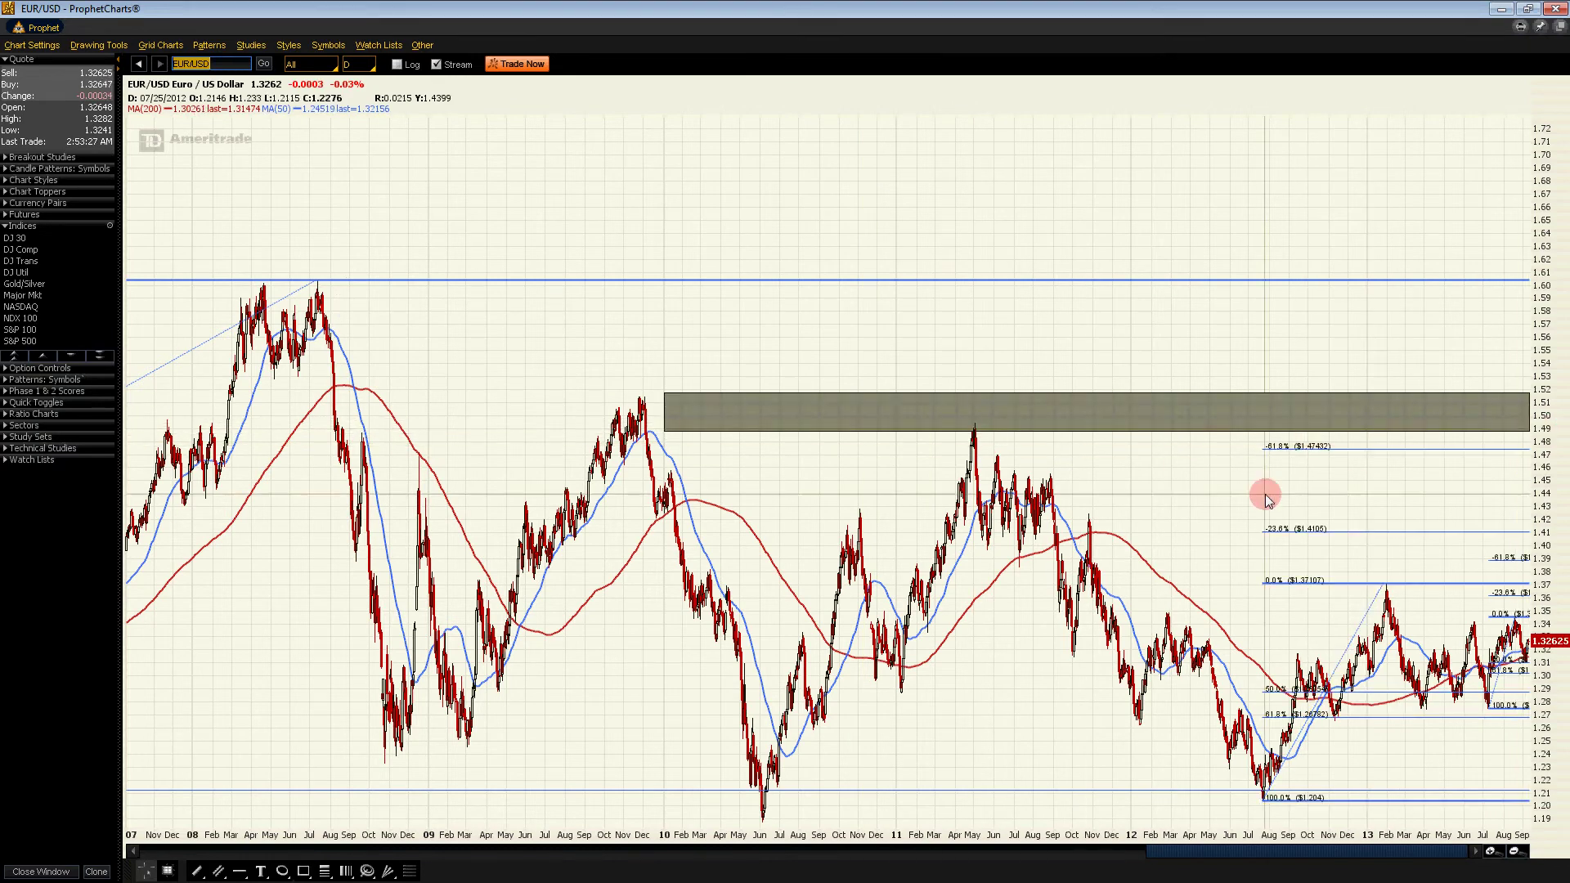
Extend the rectangle back to December 2008 so that it spans about 1.516 down to 1.4725
{"action": "left_click", "coordinate": [868, 414]}
{"action": "right_click", "coordinate": [855, 415]}
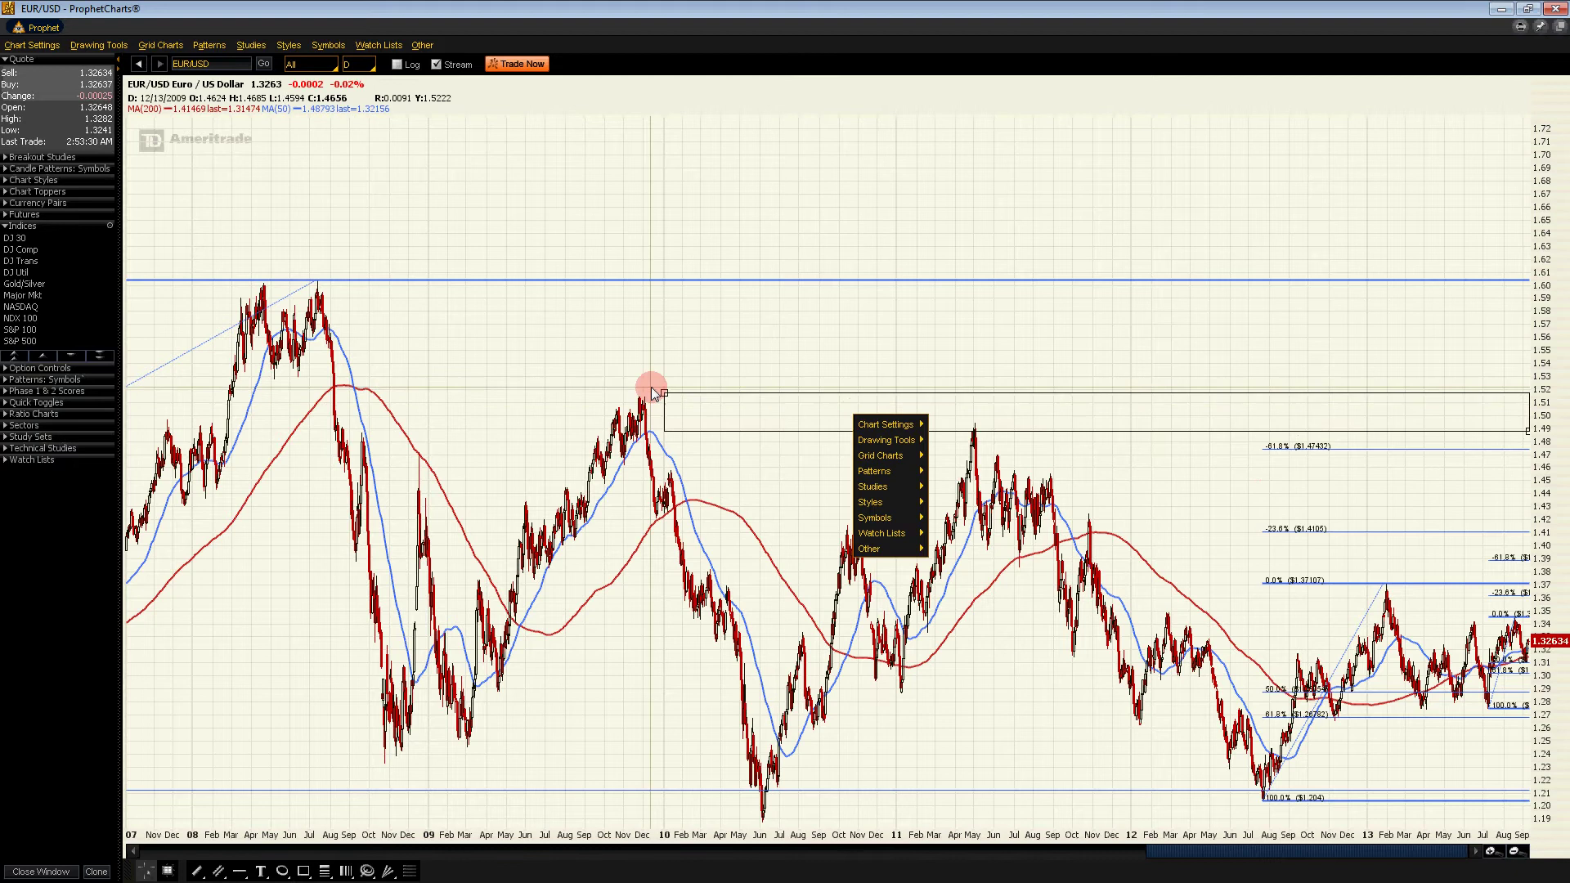
{"action": "left_click_drag", "start_coordinate": [663, 393], "coordinate": [403, 409]}
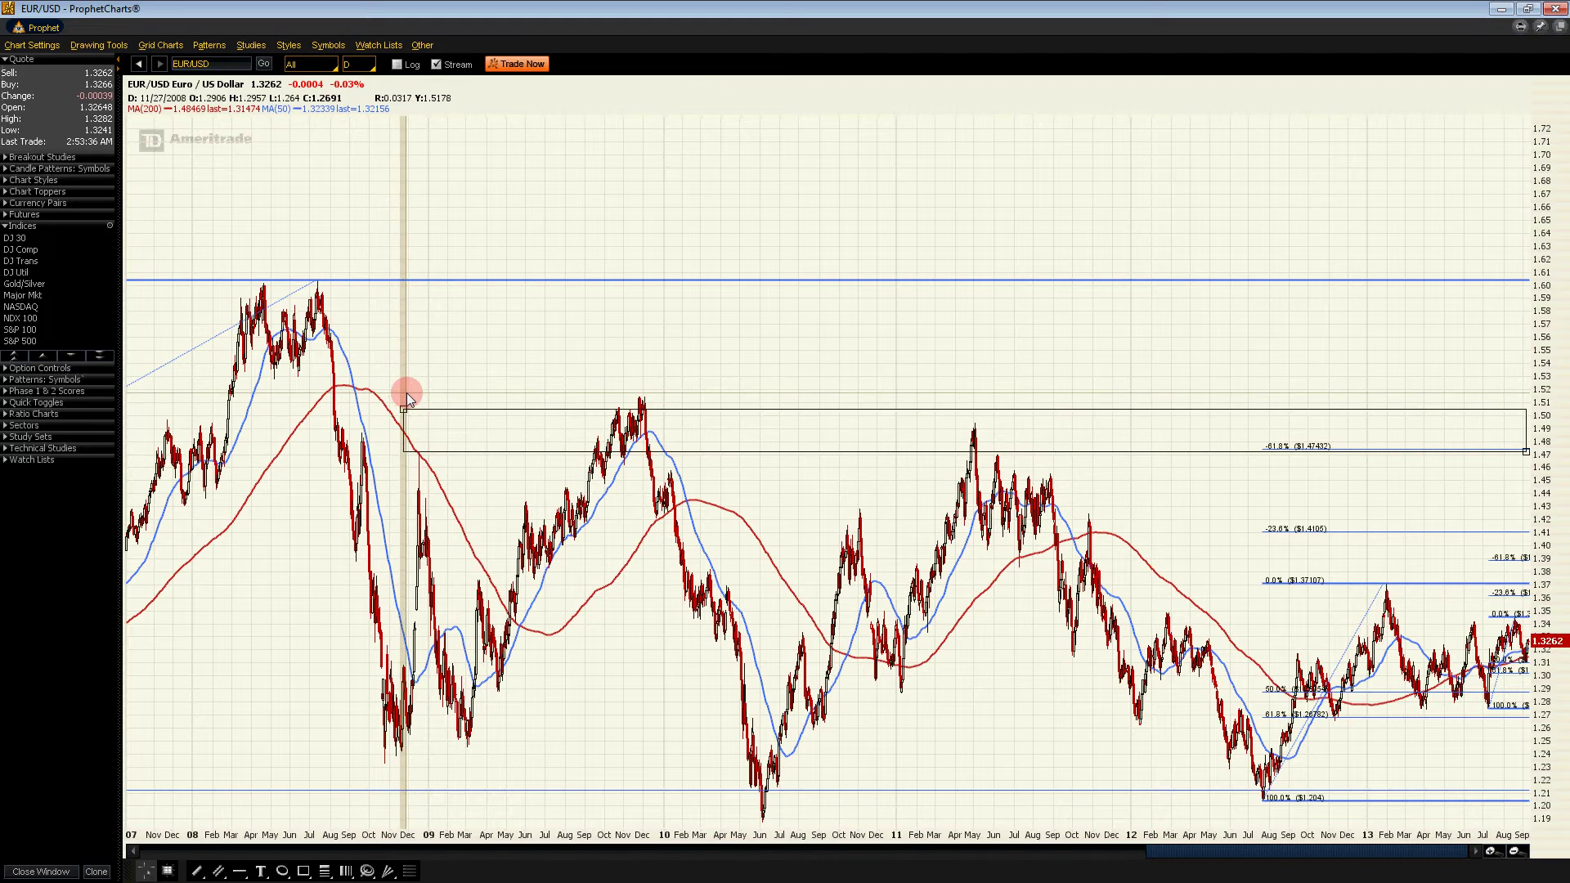
{"action": "right_click", "coordinate": [408, 408]}
{"action": "left_click_drag", "start_coordinate": [405, 408], "coordinate": [413, 396]}
Show the daily chart from late 2006 to September 2013 and examine the price peaks within the rectangle
{"action": "left_click", "coordinate": [464, 492]}
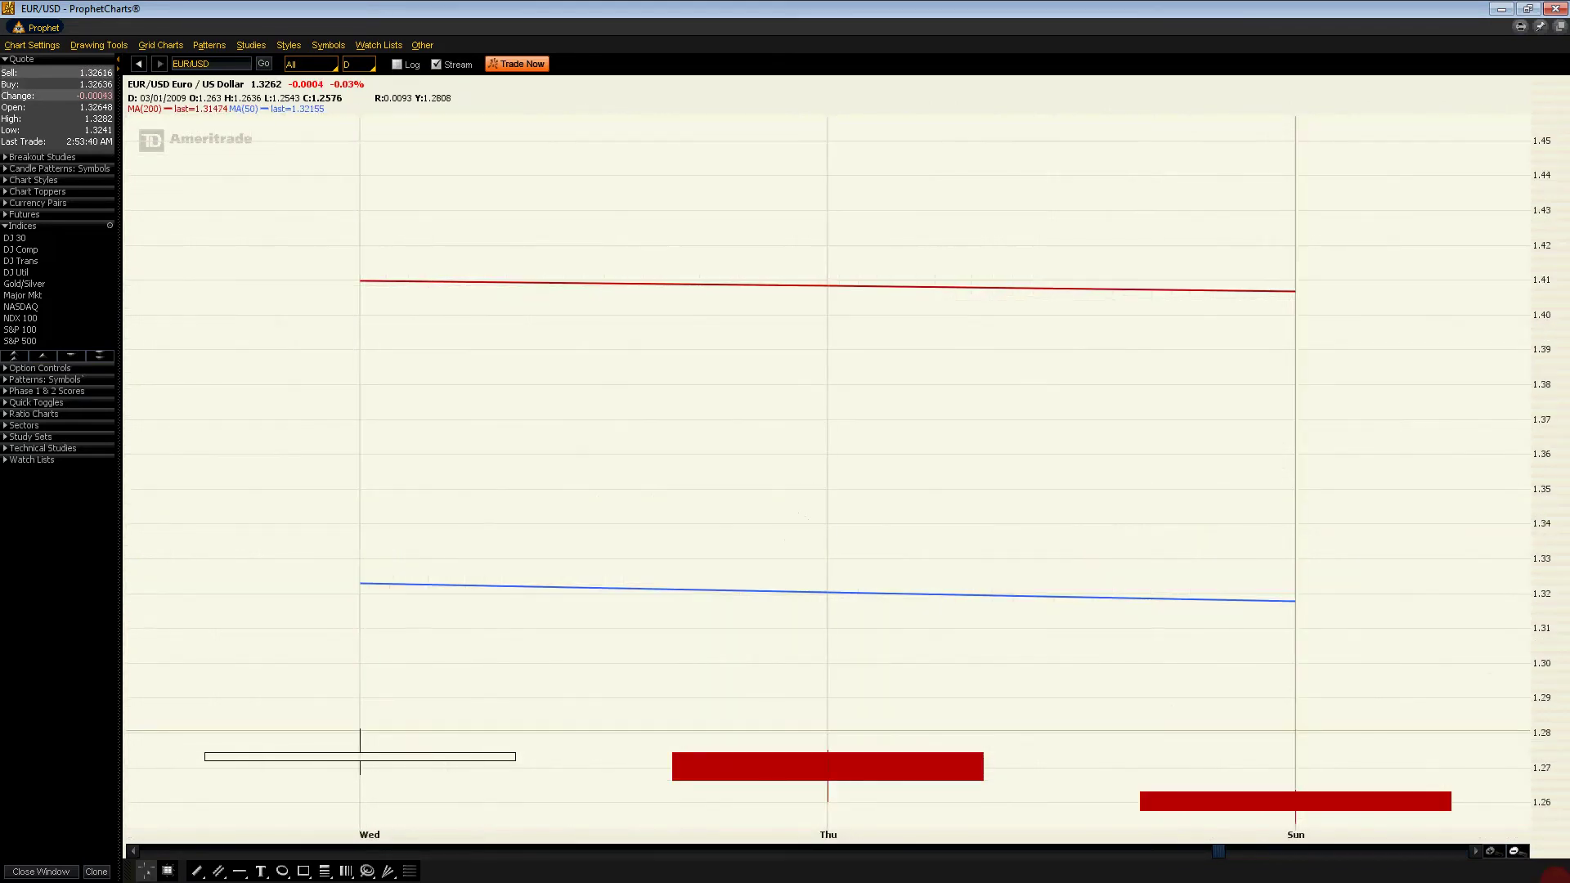
{"action": "left_click", "coordinate": [1513, 853]}
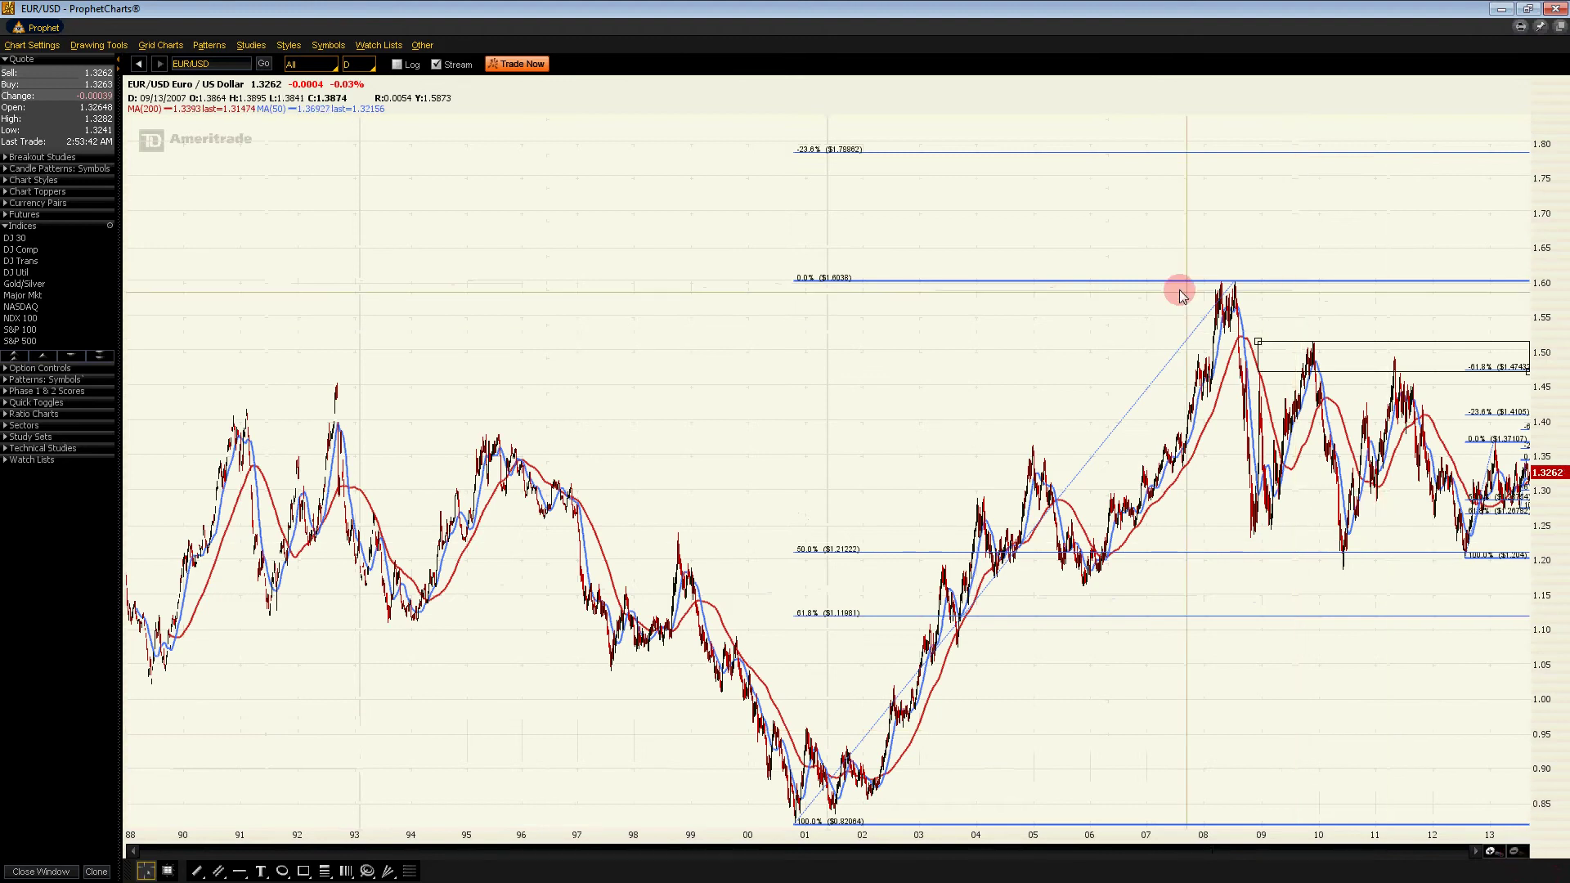
{"action": "left_click_drag", "start_coordinate": [1145, 288], "coordinate": [1314, 348]}
{"action": "key", "text": "Escape"}
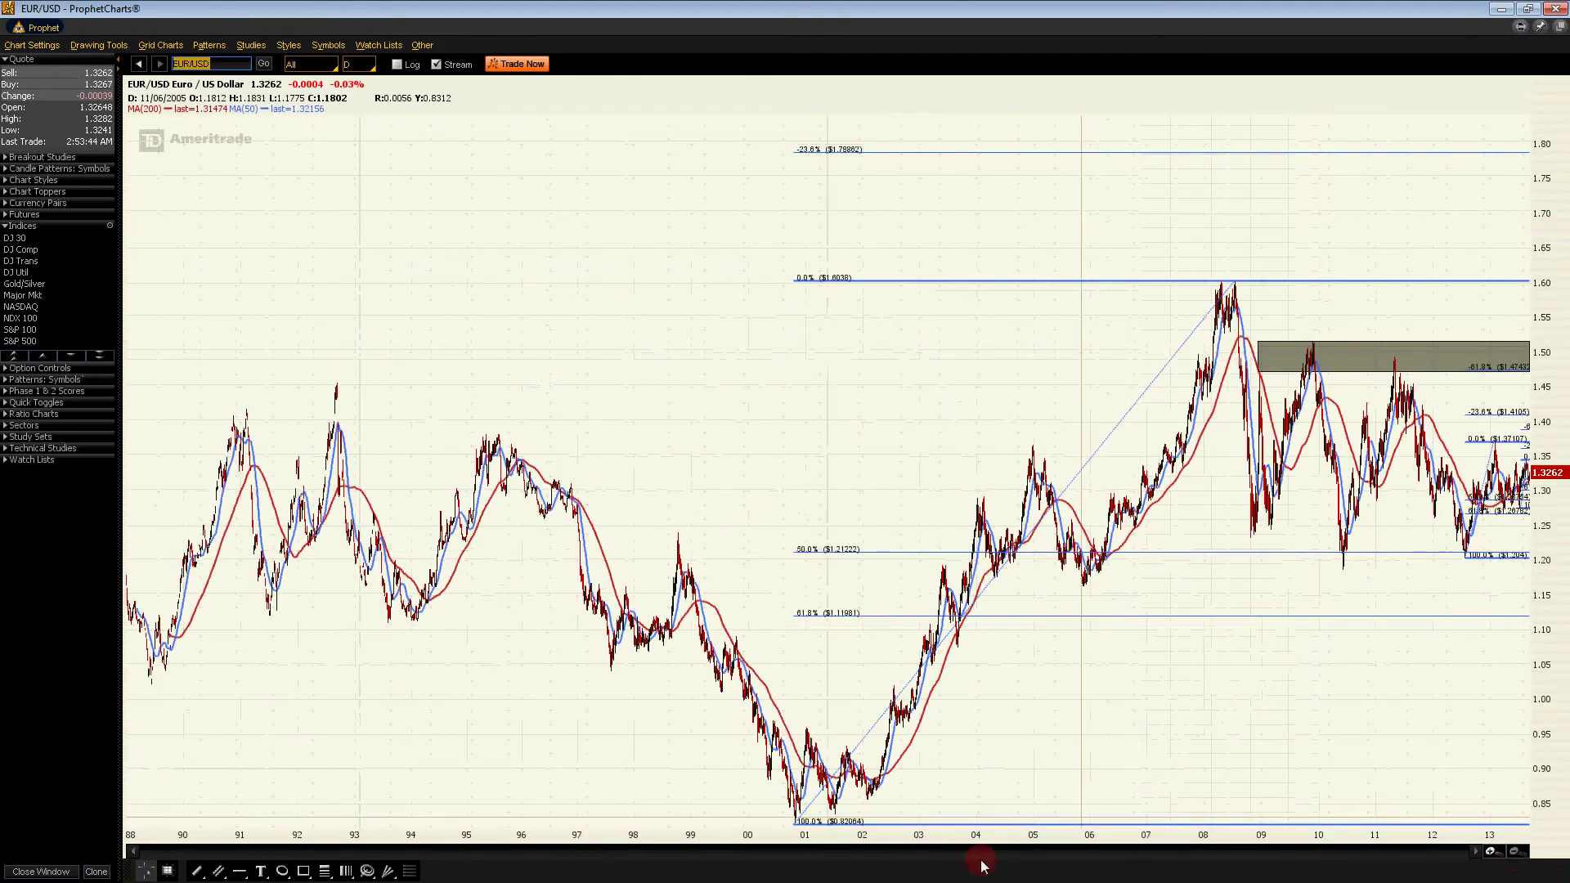
{"action": "left_click_drag", "start_coordinate": [1130, 282], "coordinate": [1525, 327]}
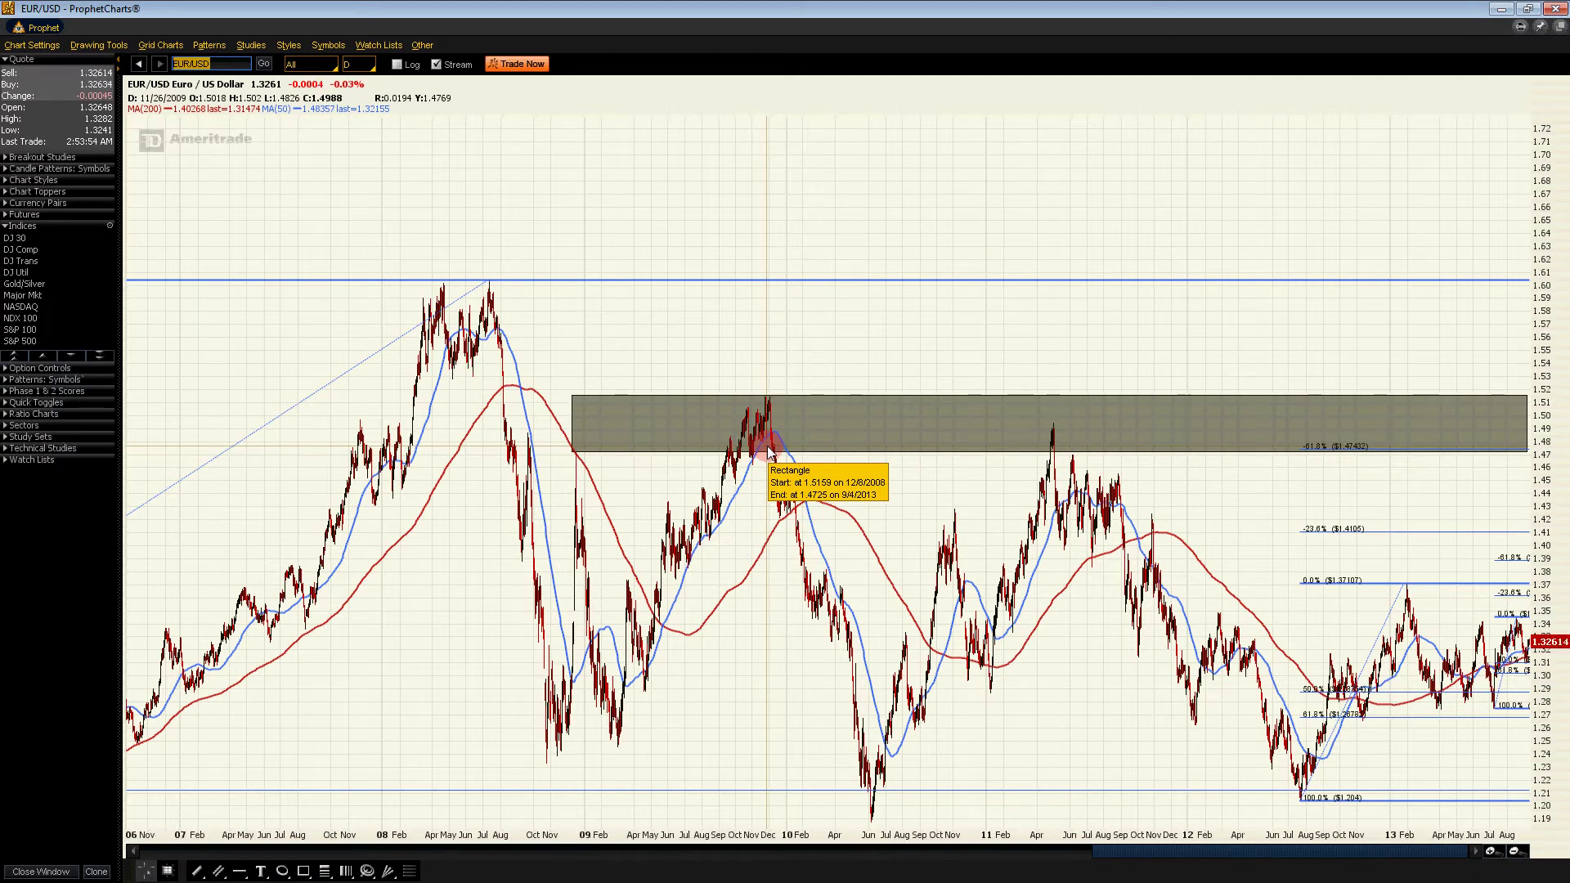
{"action": "left_click", "coordinate": [1056, 434]}
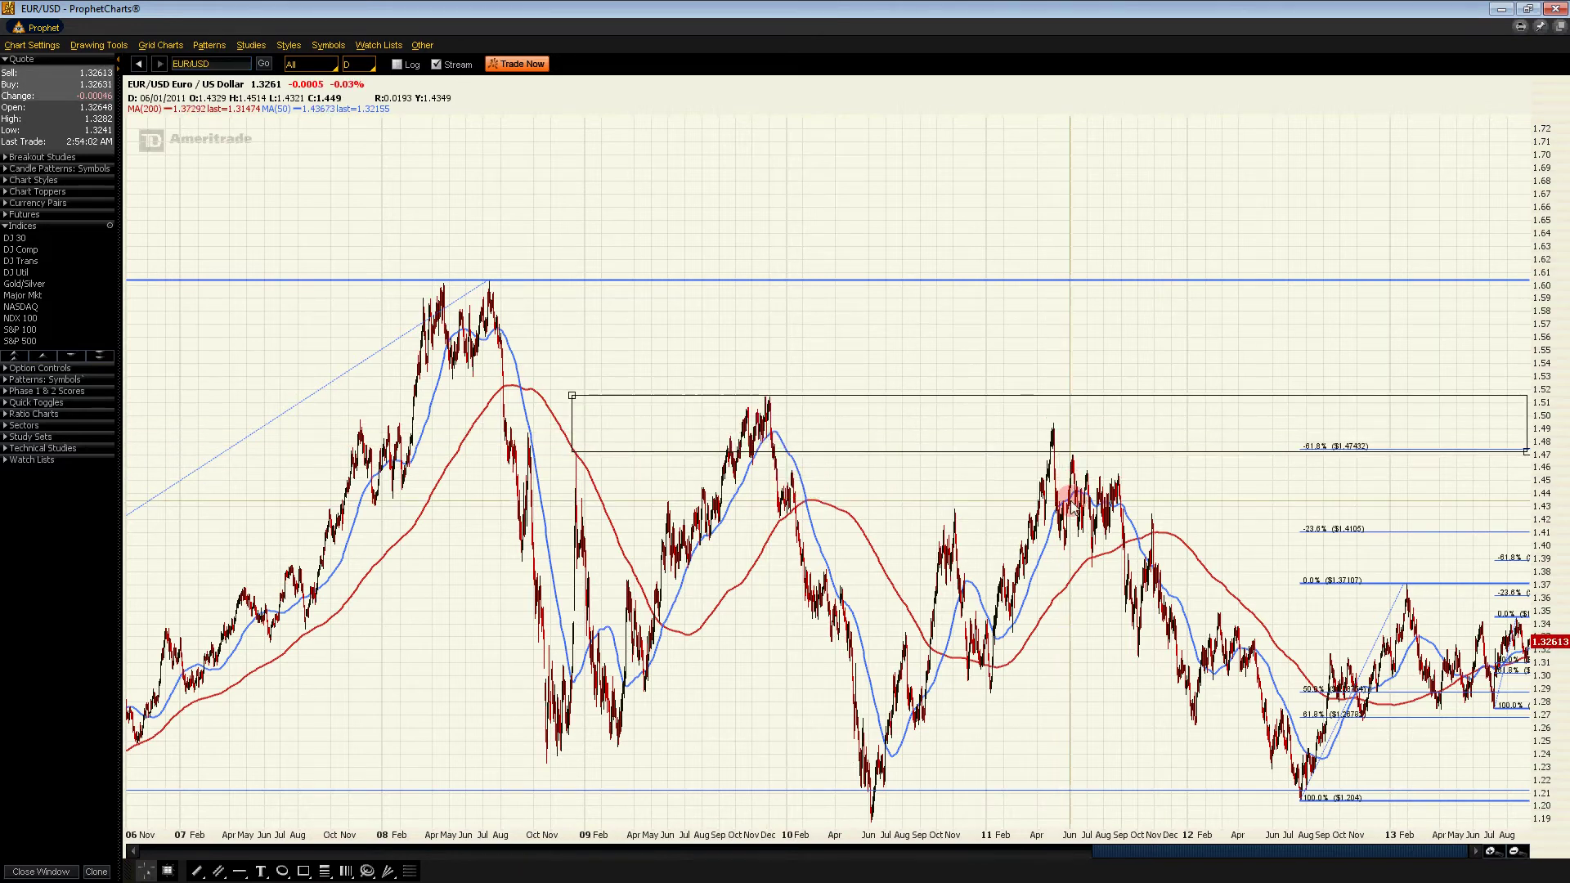
{"action": "left_click", "coordinate": [1077, 426]}
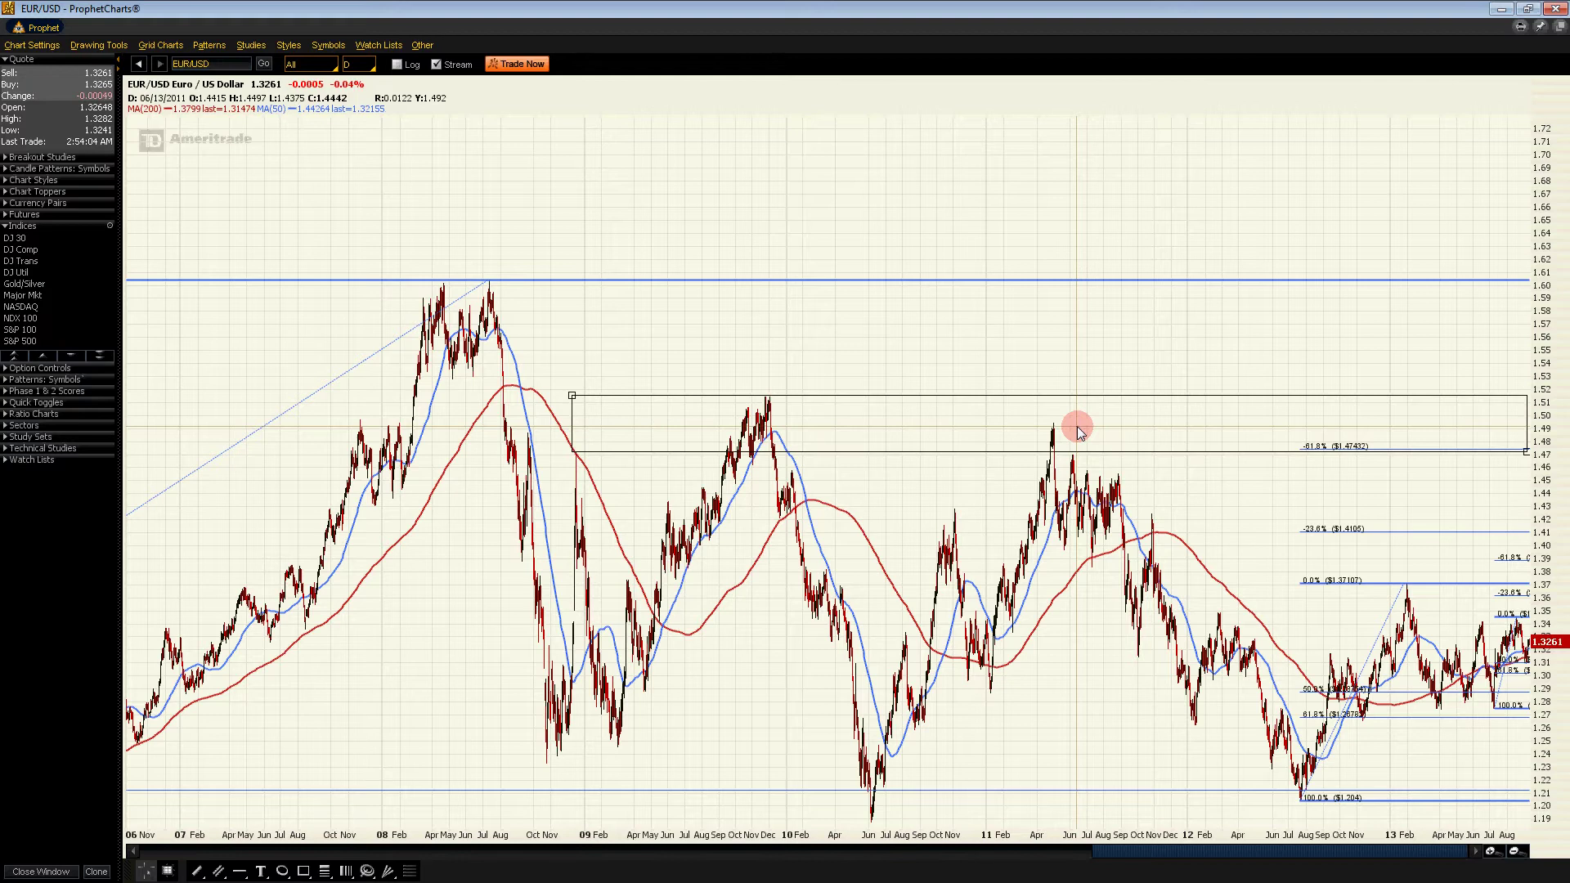
{"action": "left_click", "coordinate": [605, 760]}
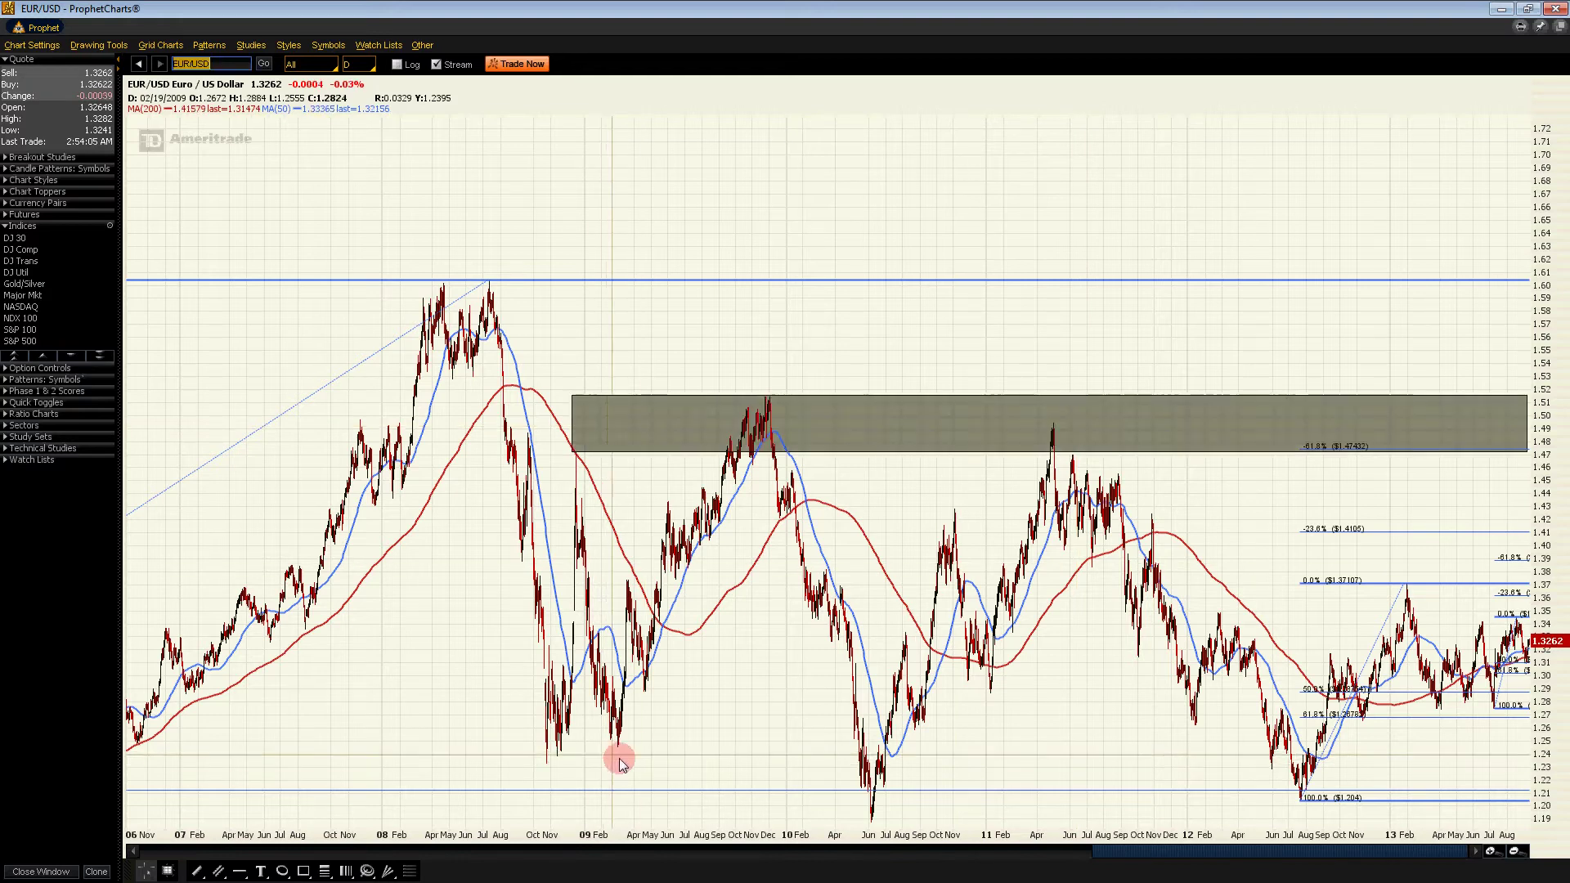
Duplicate the rectangle and place the copy over the 1.19–1.24 lows, spanning August 2008 to mid-2013
{"action": "right_click", "coordinate": [675, 433]}
{"action": "left_click", "coordinate": [685, 477]}
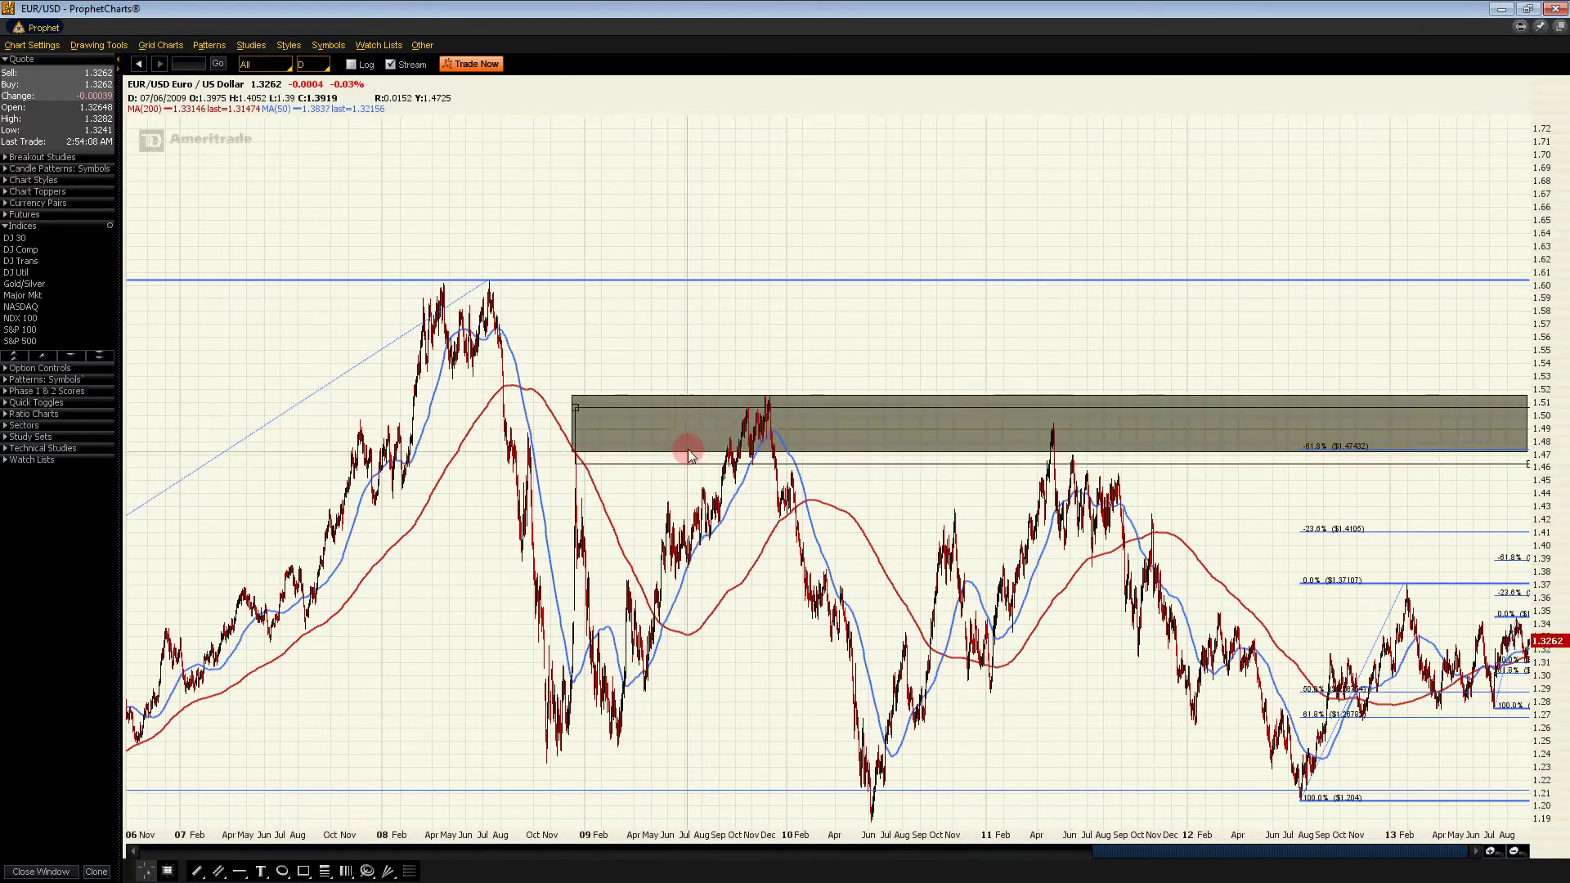
{"action": "right_click", "coordinate": [698, 580]}
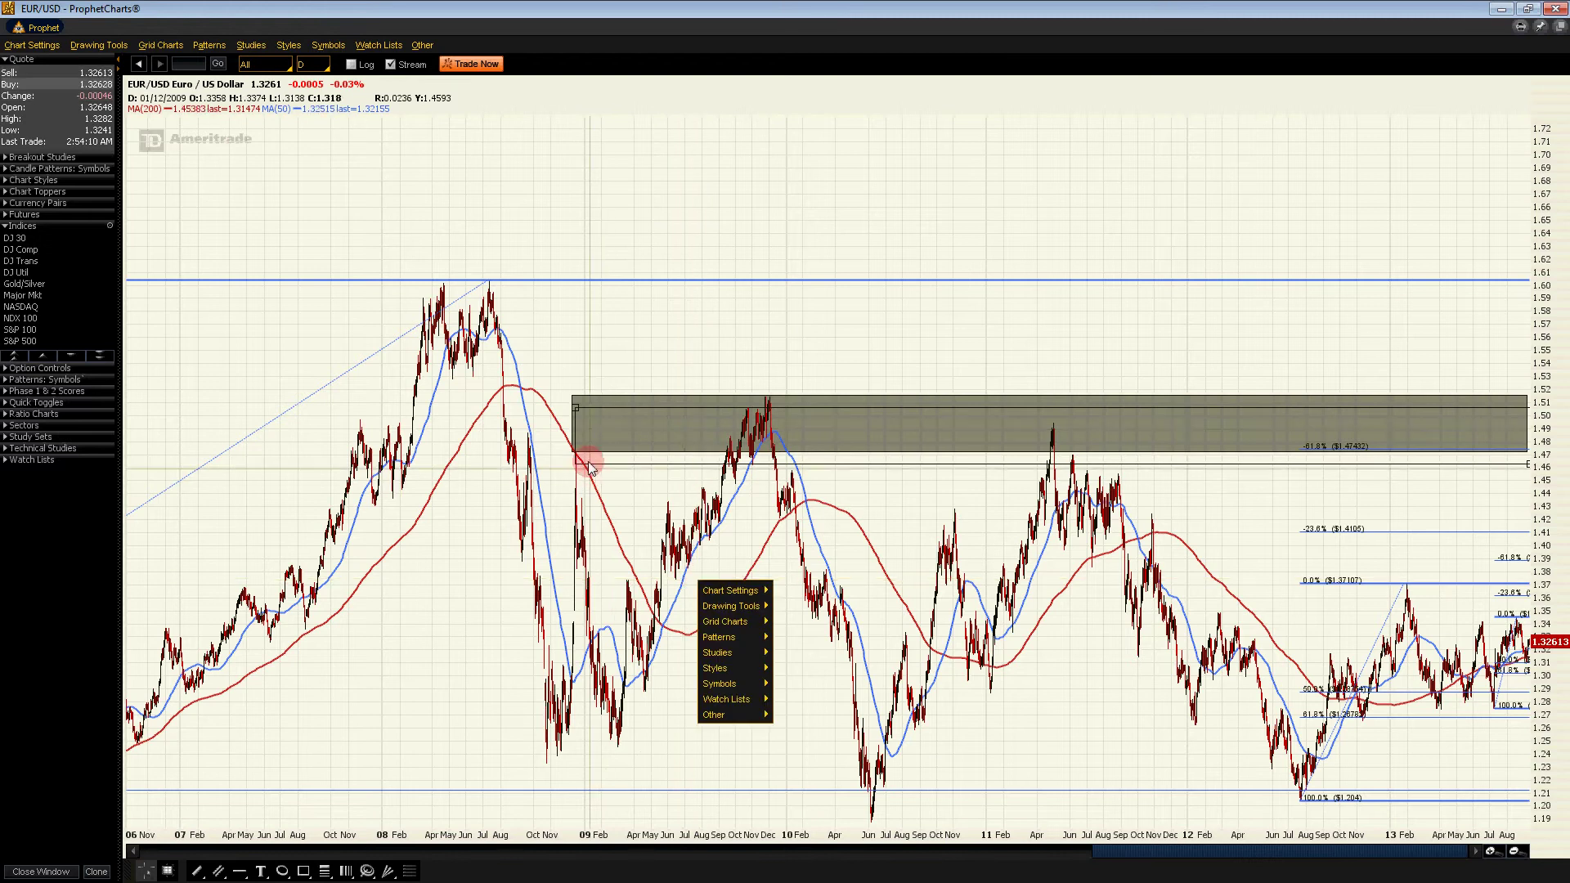
{"action": "mouse_move", "coordinate": [577, 415]}
{"action": "left_mouse_down"}
{"action": "mouse_move", "coordinate": [575, 782]}
{"action": "mouse_move", "coordinate": [549, 366]}
{"action": "mouse_move", "coordinate": [576, 400]}
{"action": "mouse_move", "coordinate": [500, 805]}
{"action": "mouse_move", "coordinate": [501, 732]}
{"action": "mouse_move", "coordinate": [511, 754]}
{"action": "left_mouse_up"}
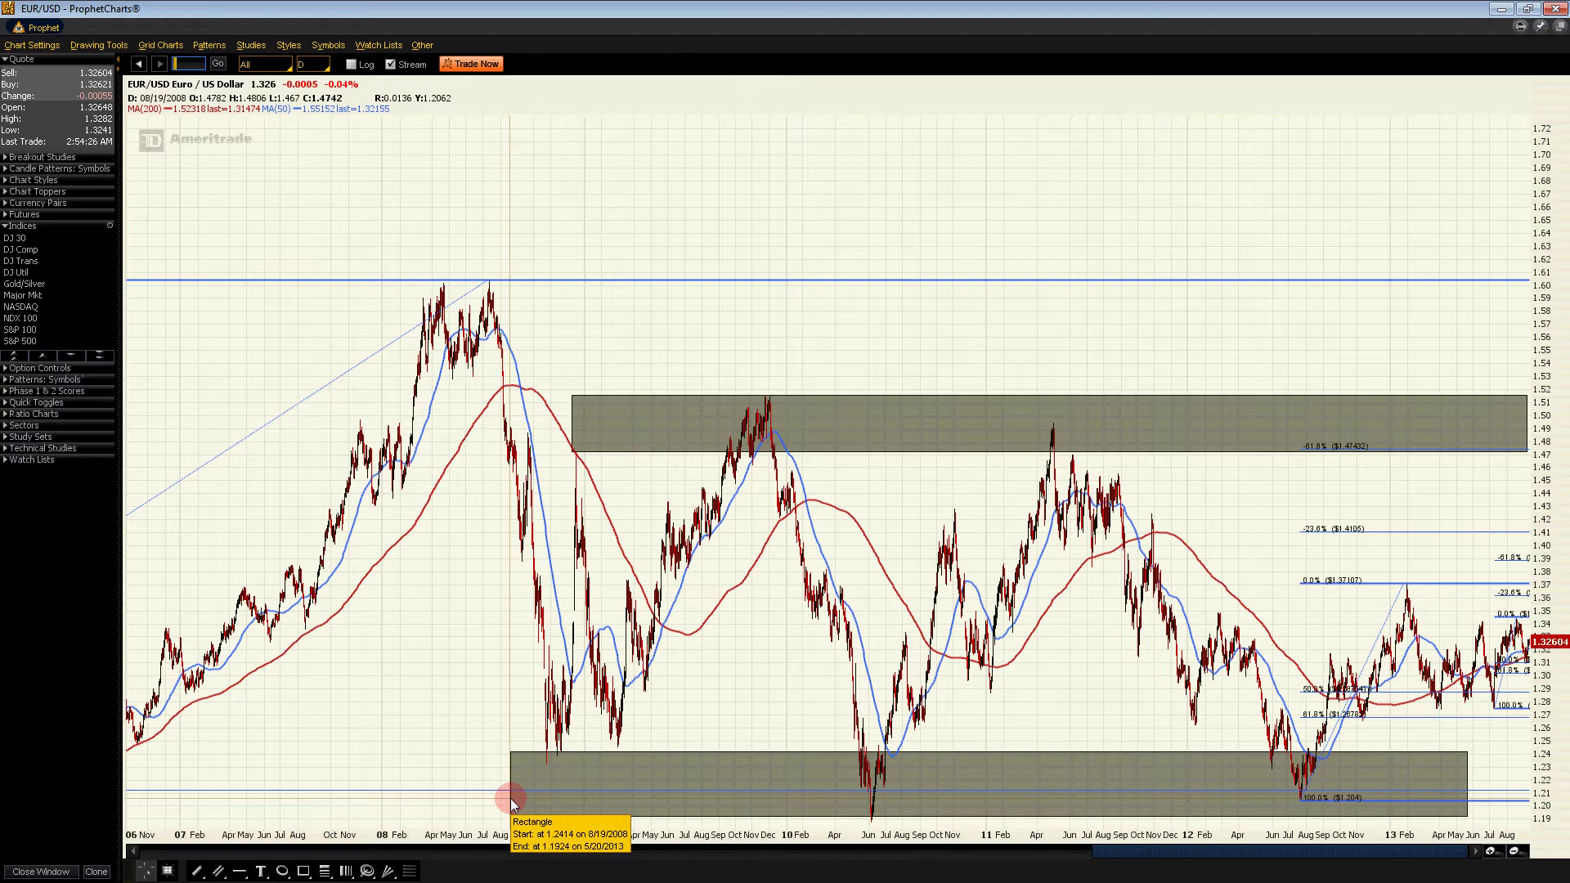
Delete the rectangle over the 1.19–1.24 lows and the rectangle over the 1.47–1.52 highs
{"action": "left_click", "coordinate": [631, 772]}
{"action": "right_click", "coordinate": [632, 772]}
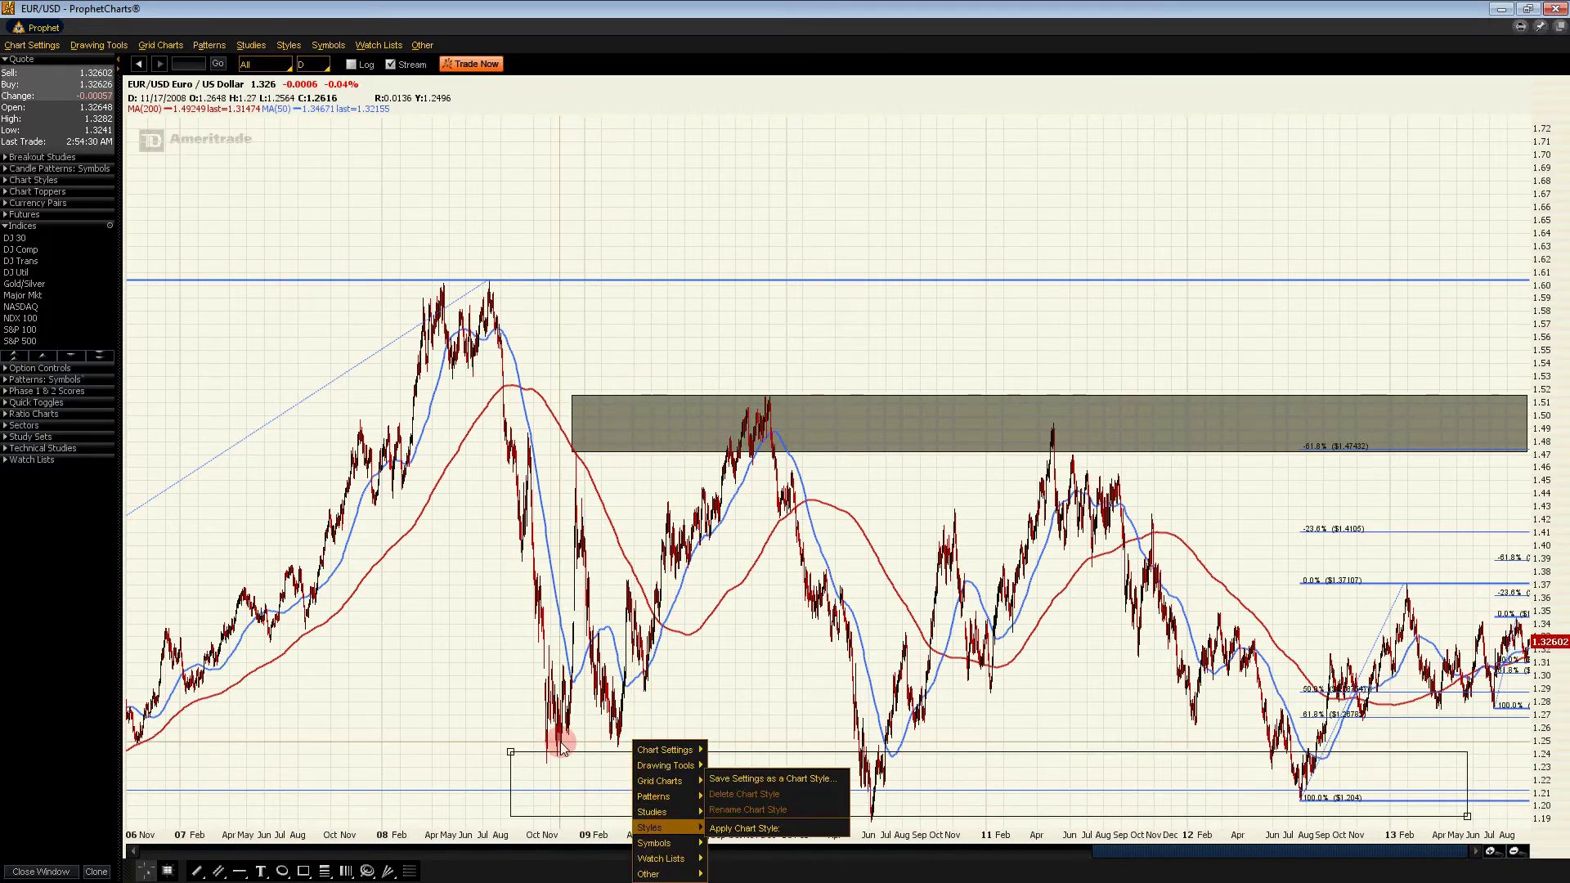
{"action": "left_click", "coordinate": [531, 767]}
{"action": "left_click", "coordinate": [531, 767]}
{"action": "right_click", "coordinate": [532, 770]}
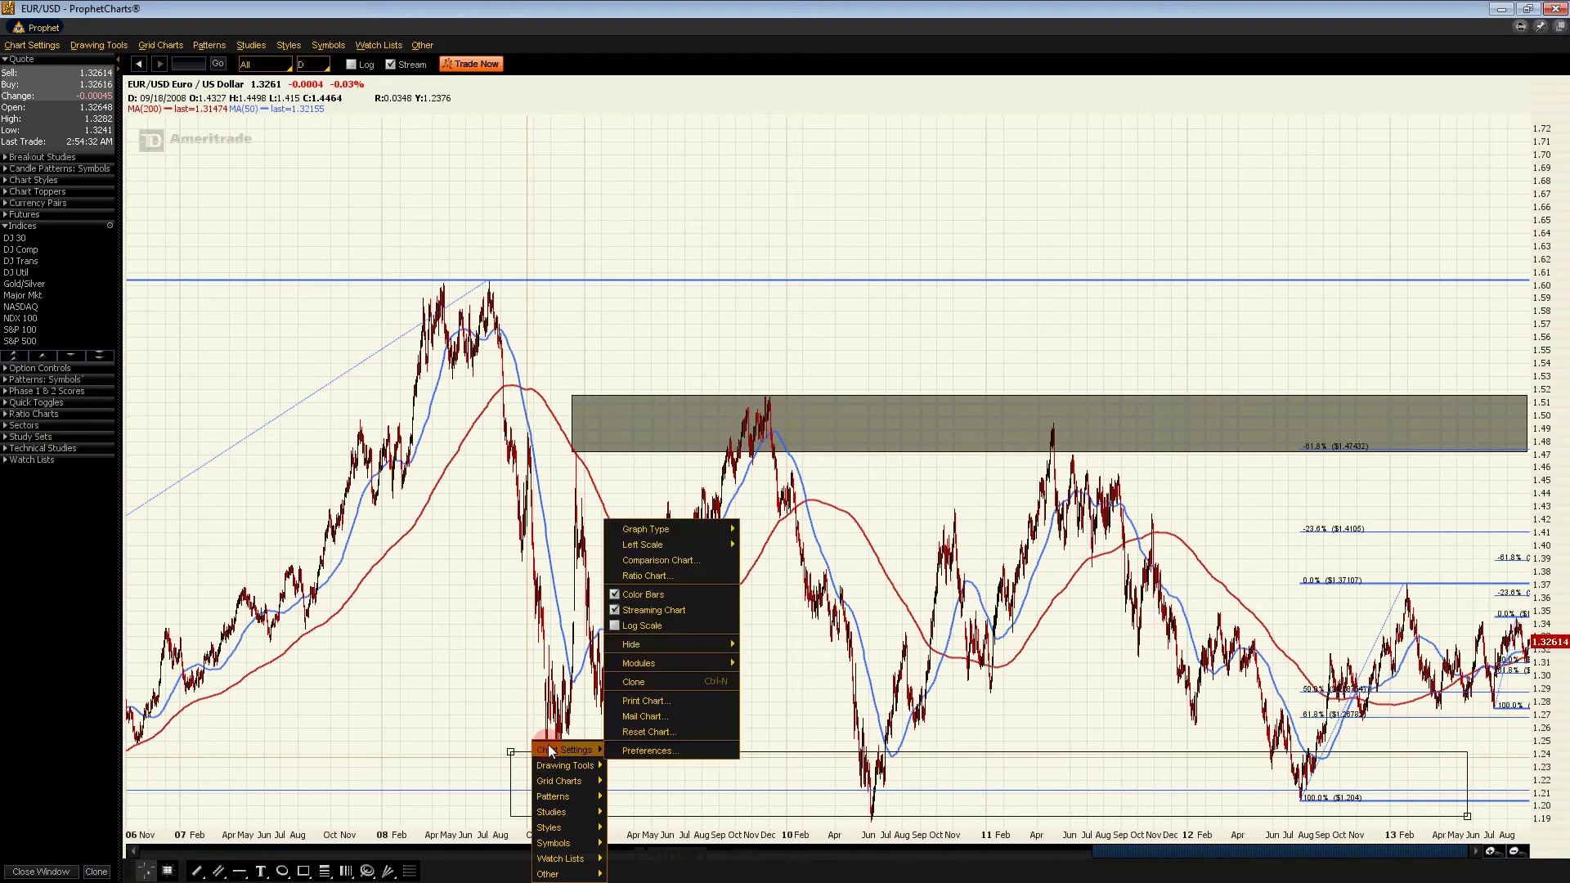
{"action": "left_click", "coordinate": [512, 752]}
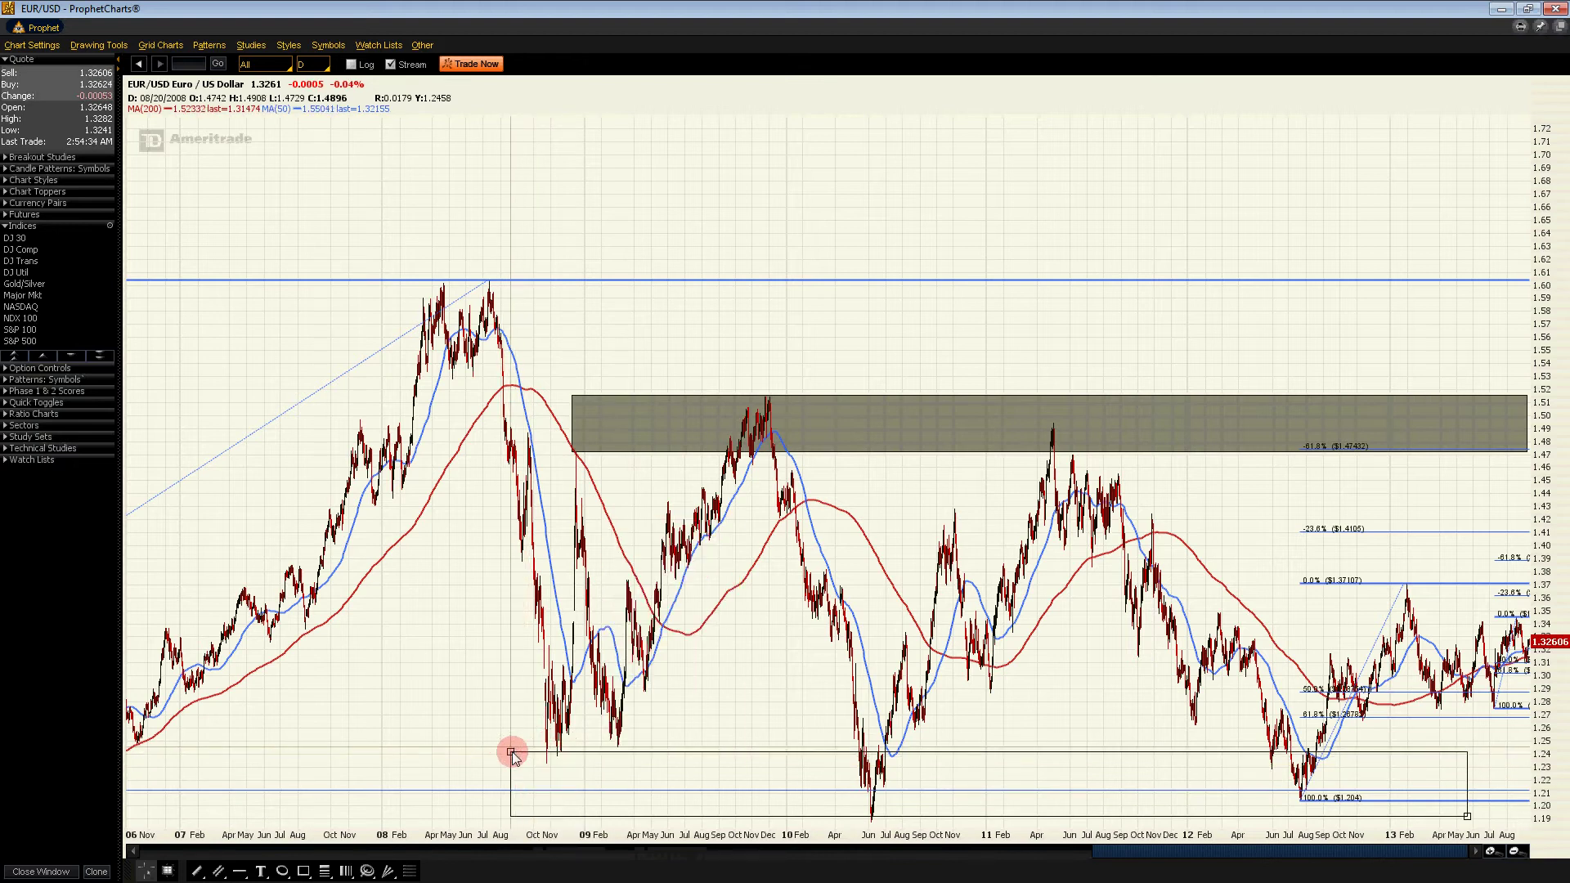
{"action": "key", "text": "Delete"}
{"action": "left_click", "coordinate": [708, 415]}
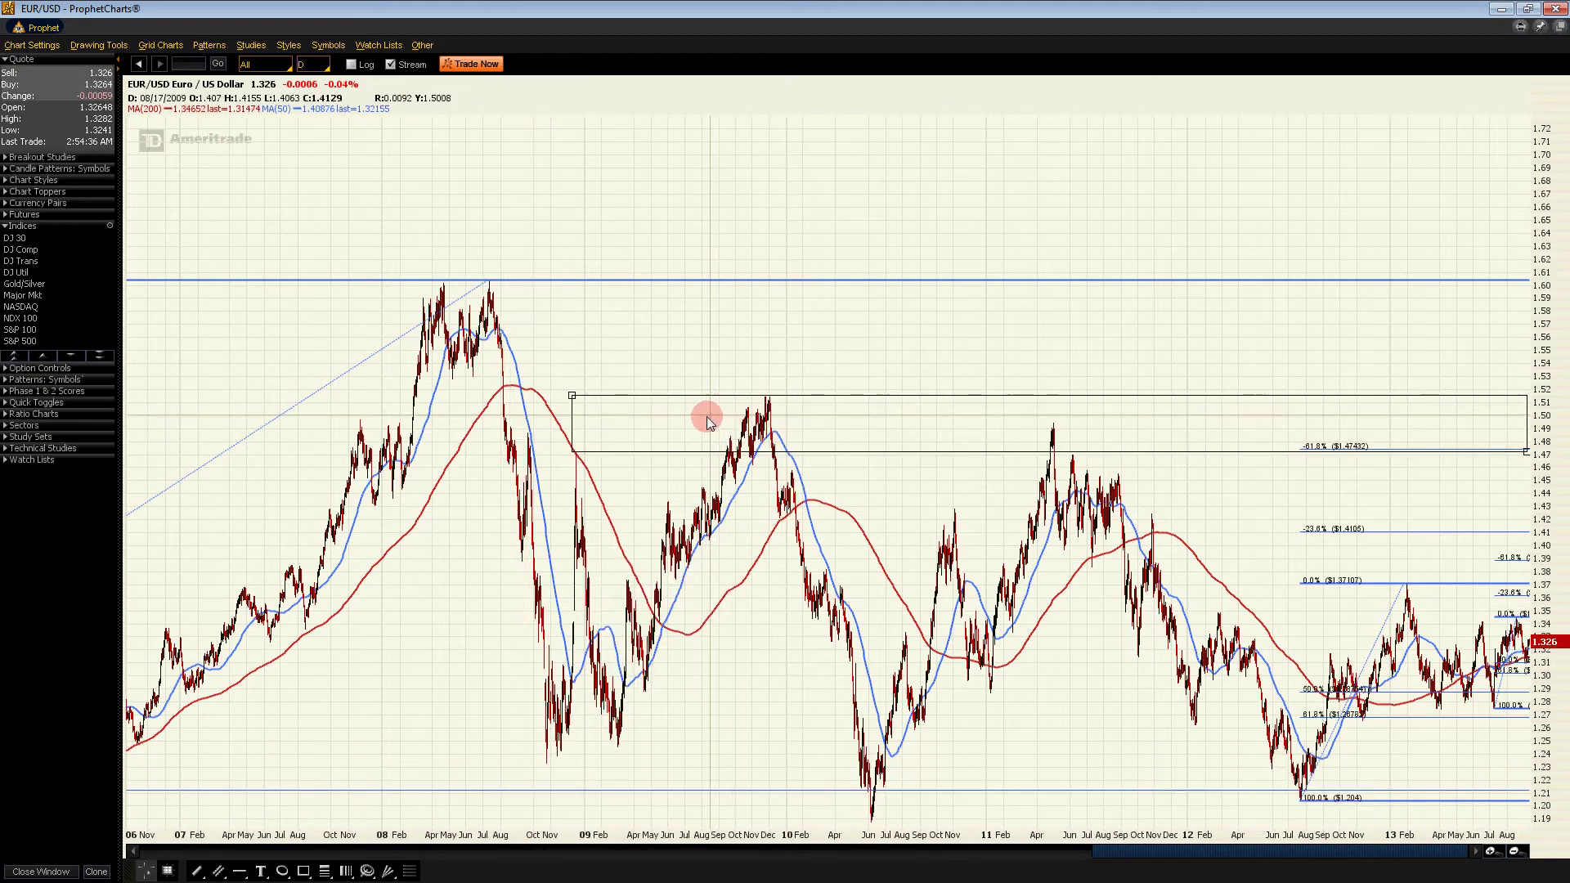
{"action": "key", "text": "Delete"}
Move the ProphetCharts window out of the way and return the thinkorswim EUR/USD chart to the multi-chart grid
{"action": "left_click_drag", "start_coordinate": [1192, 4], "coordinate": [0, 352]}
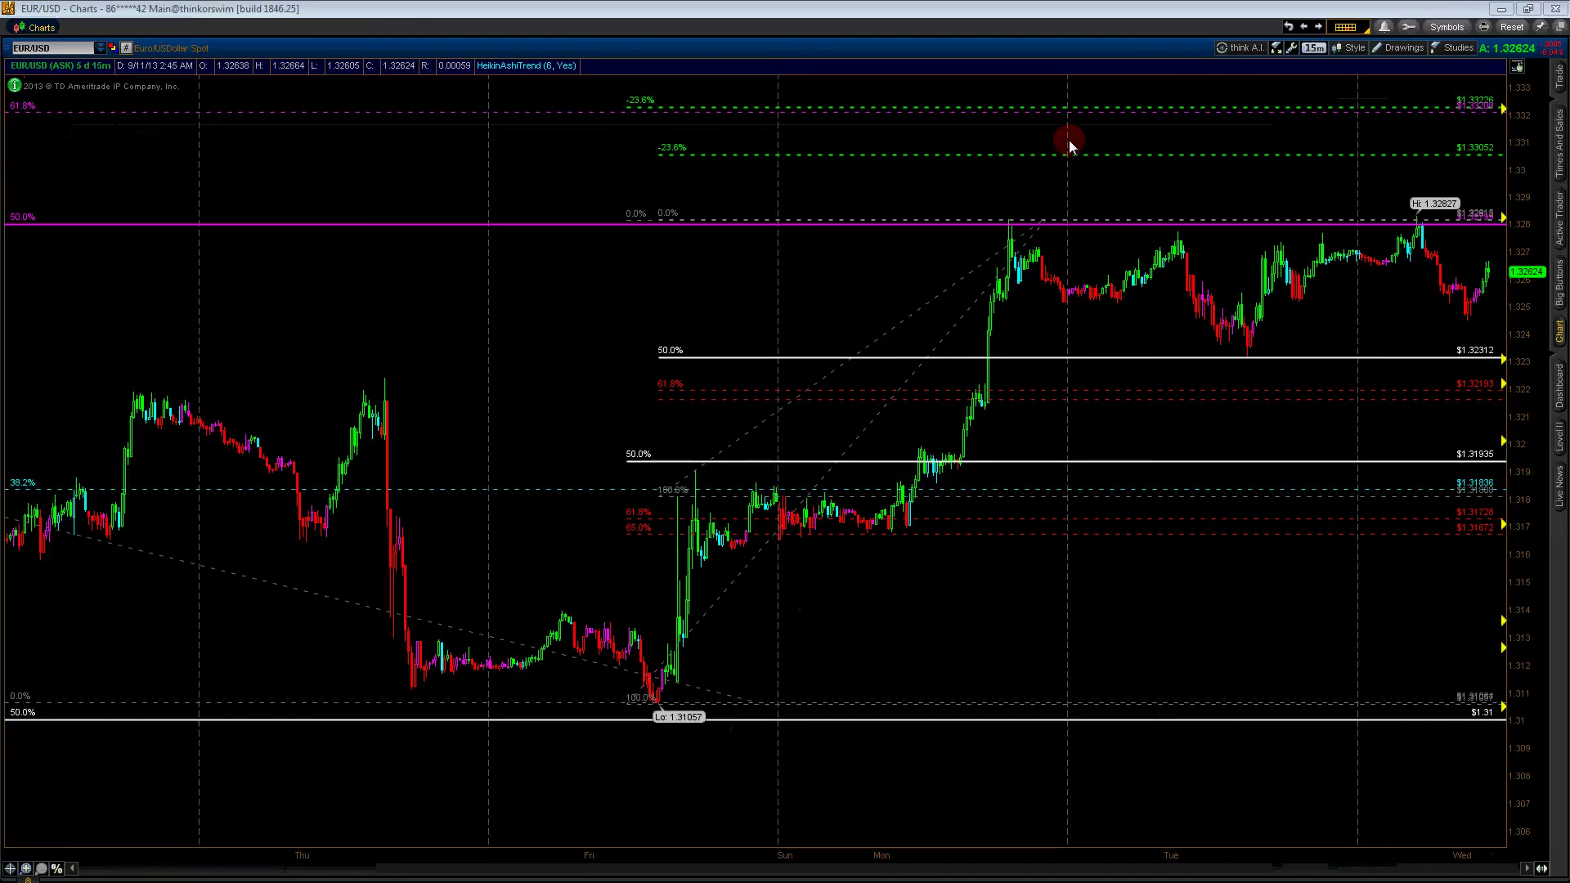
{"action": "double_click", "coordinate": [1078, 49]}
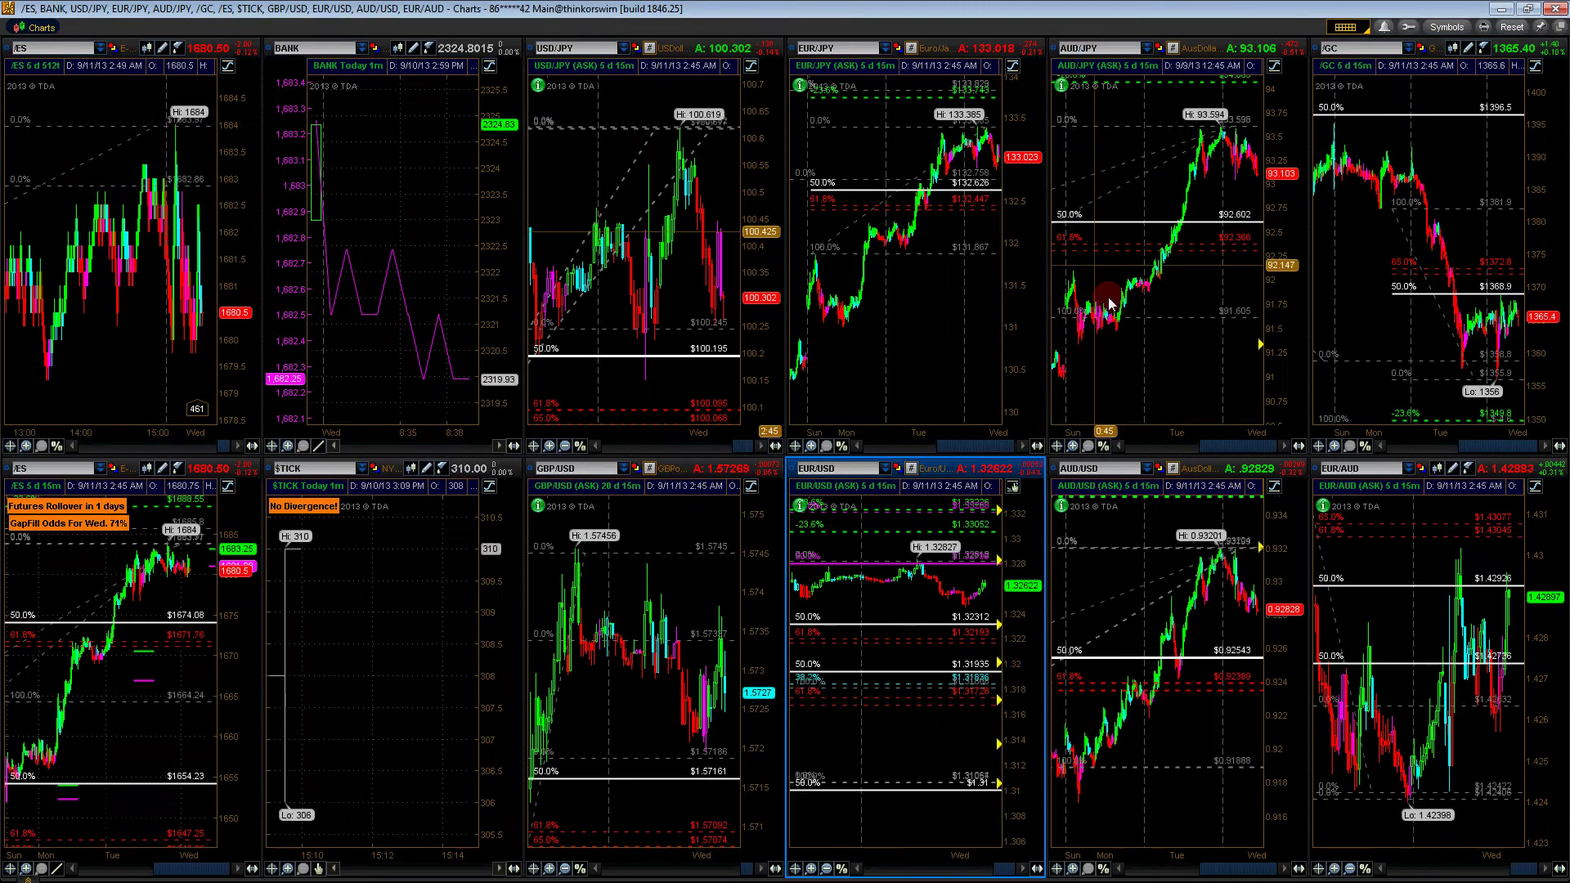
Enlarge the AUD/JPY chart and delete both existing Fibonacci retracements from its ProphetCharts daily chart
{"action": "double_click", "coordinate": [1200, 48]}
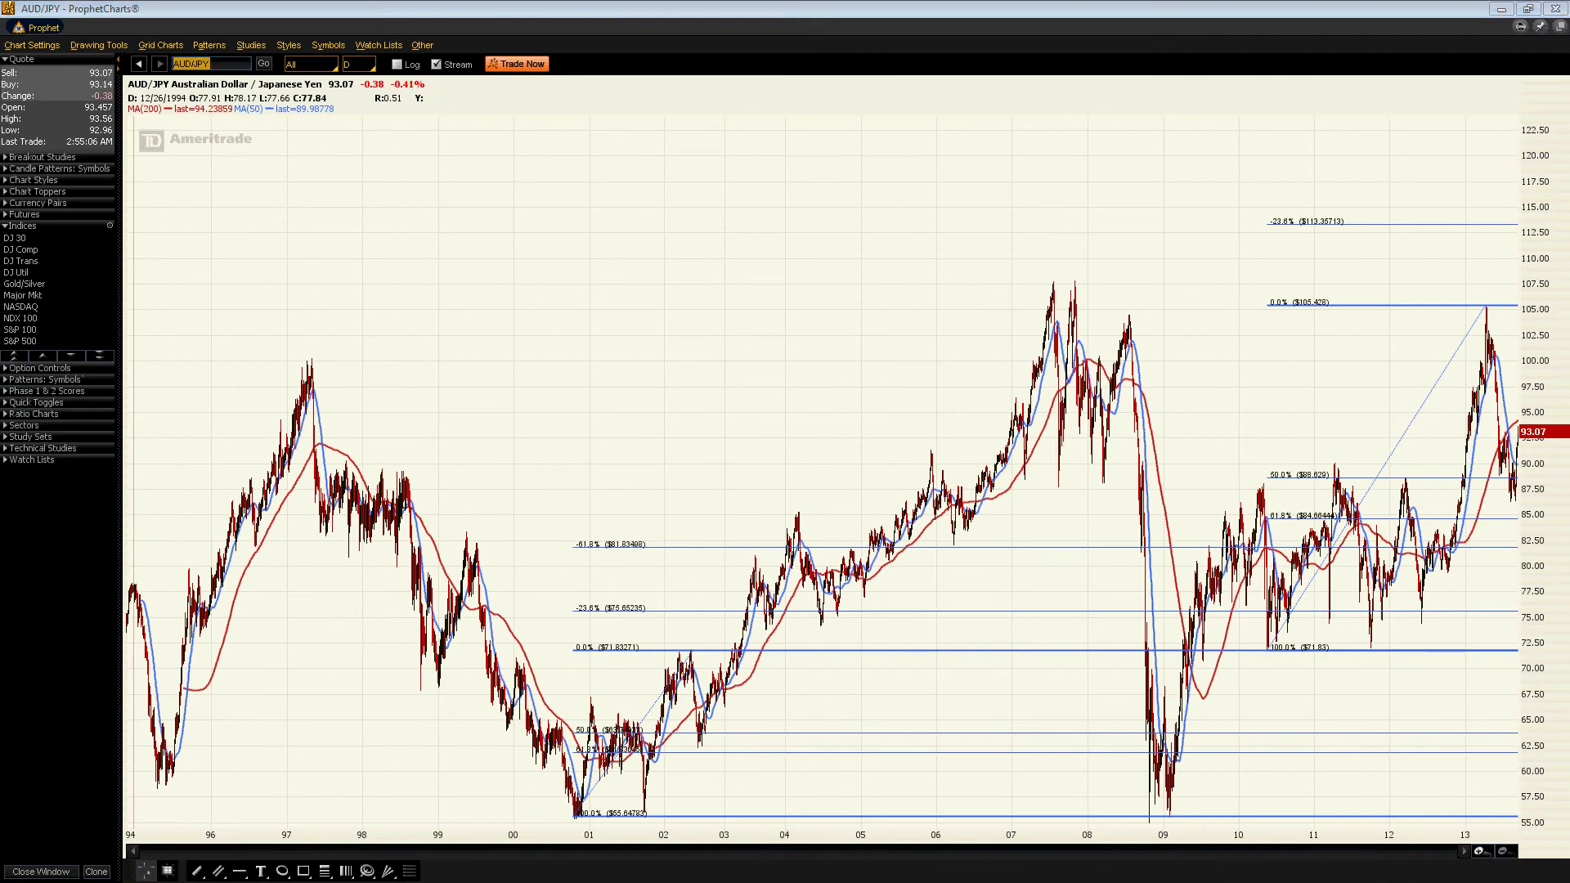
{"action": "left_click", "coordinate": [306, 118]}
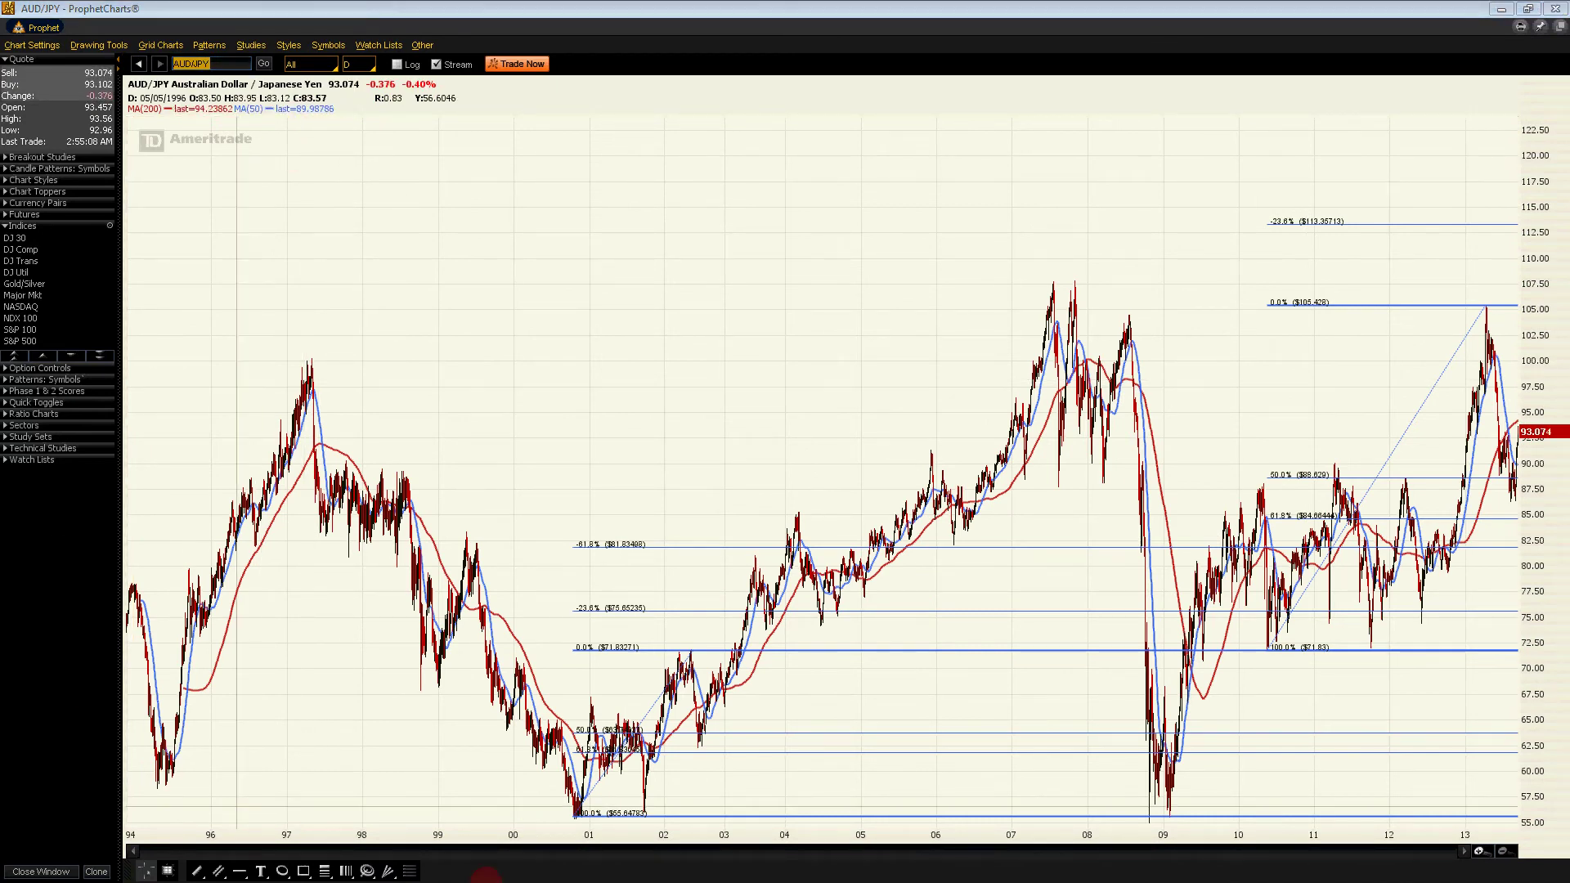
{"action": "left_click", "coordinate": [645, 720]}
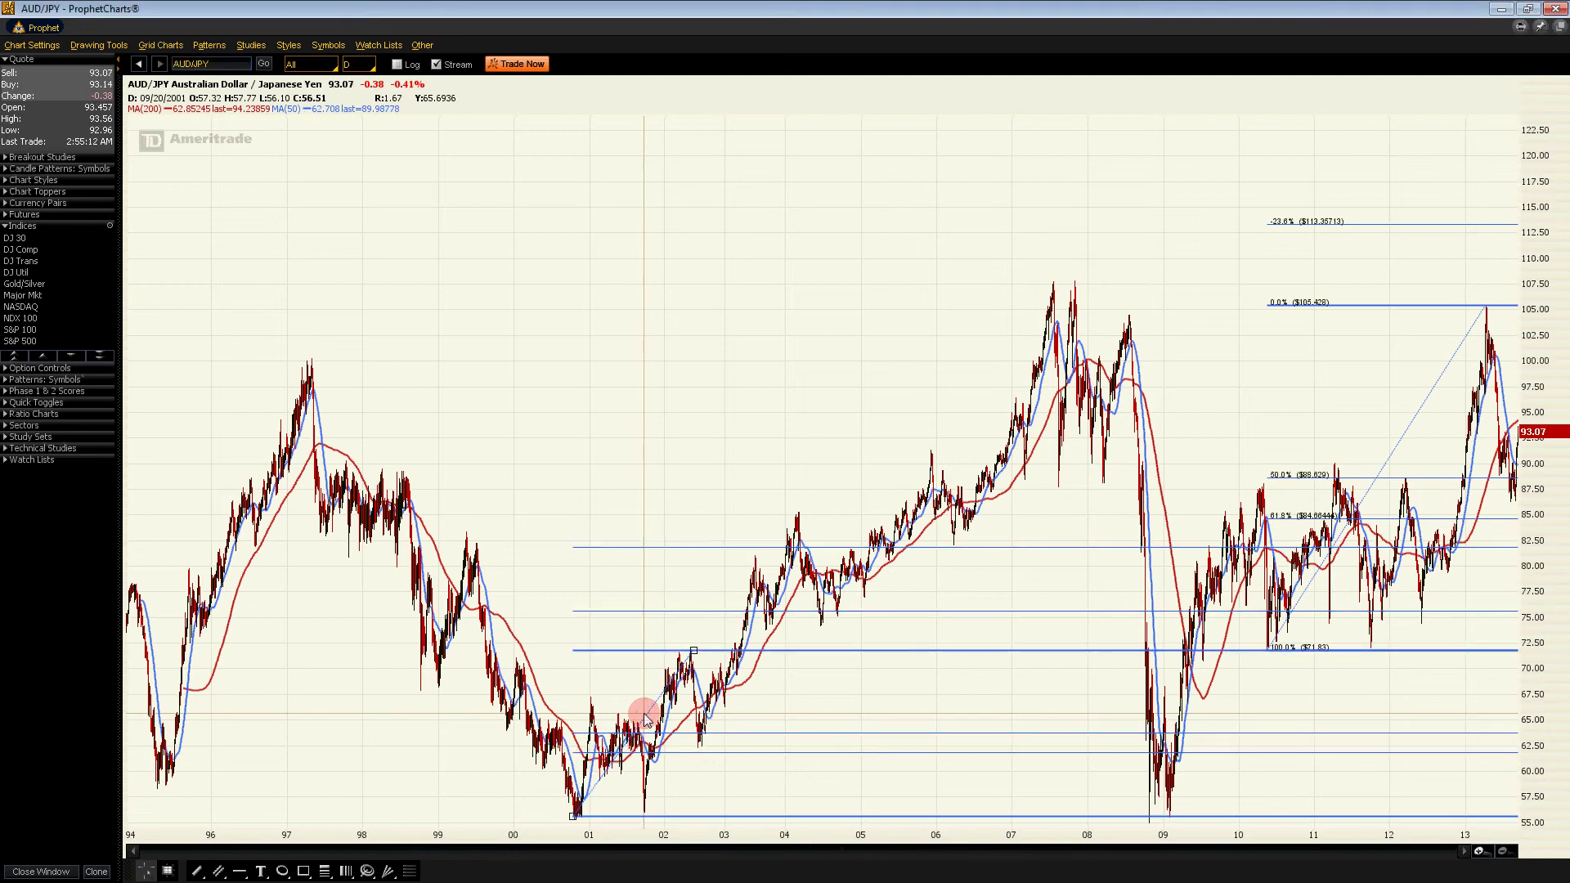
{"action": "key", "text": "Delete"}
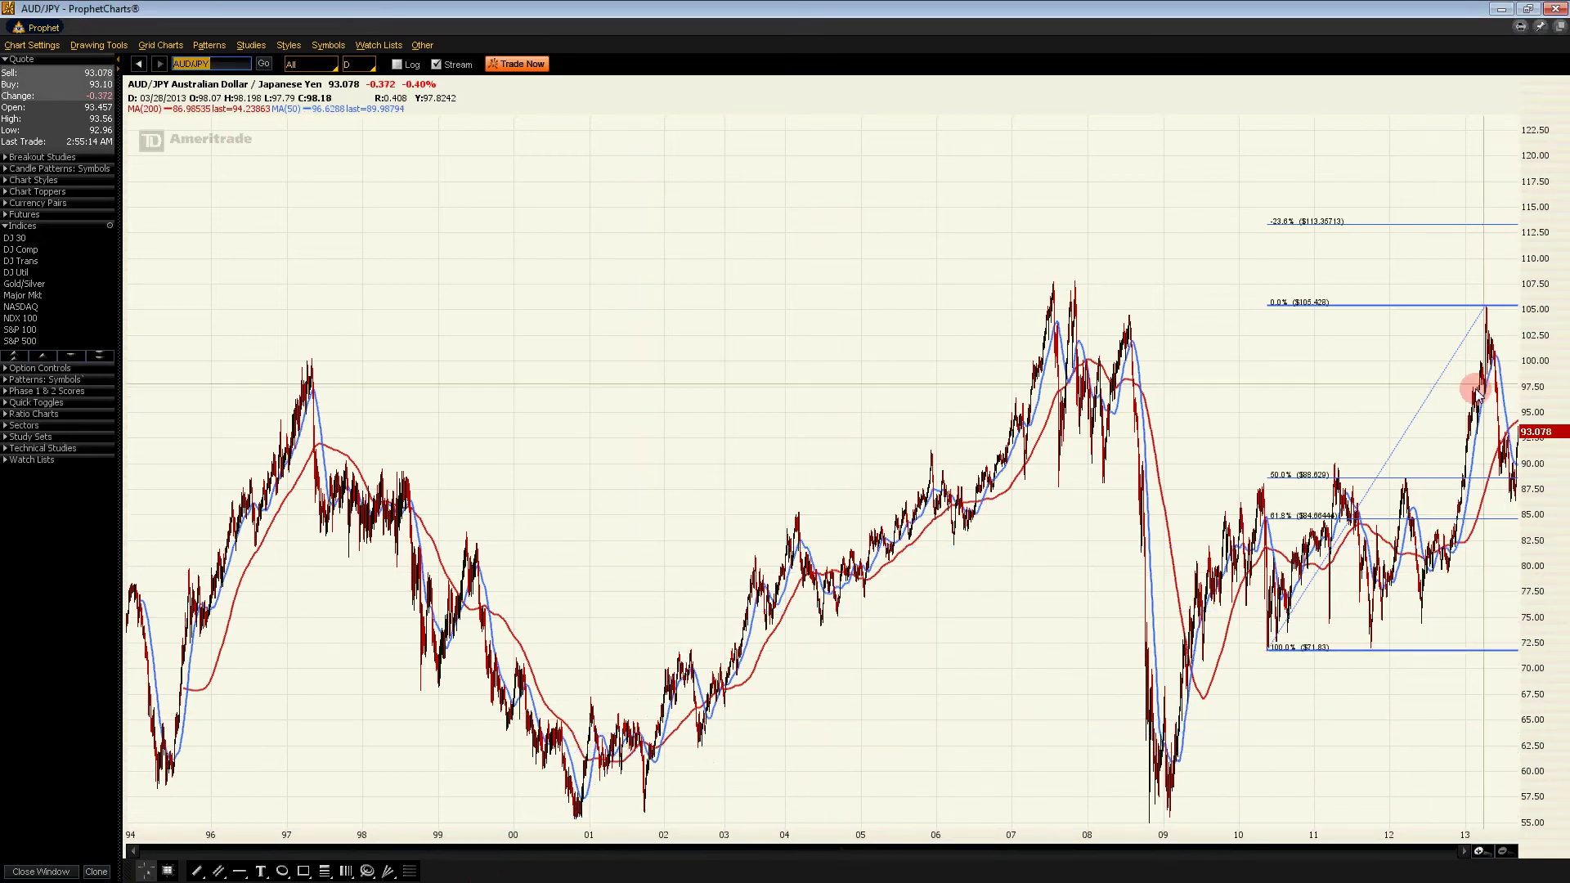
{"action": "left_click", "coordinate": [1430, 391]}
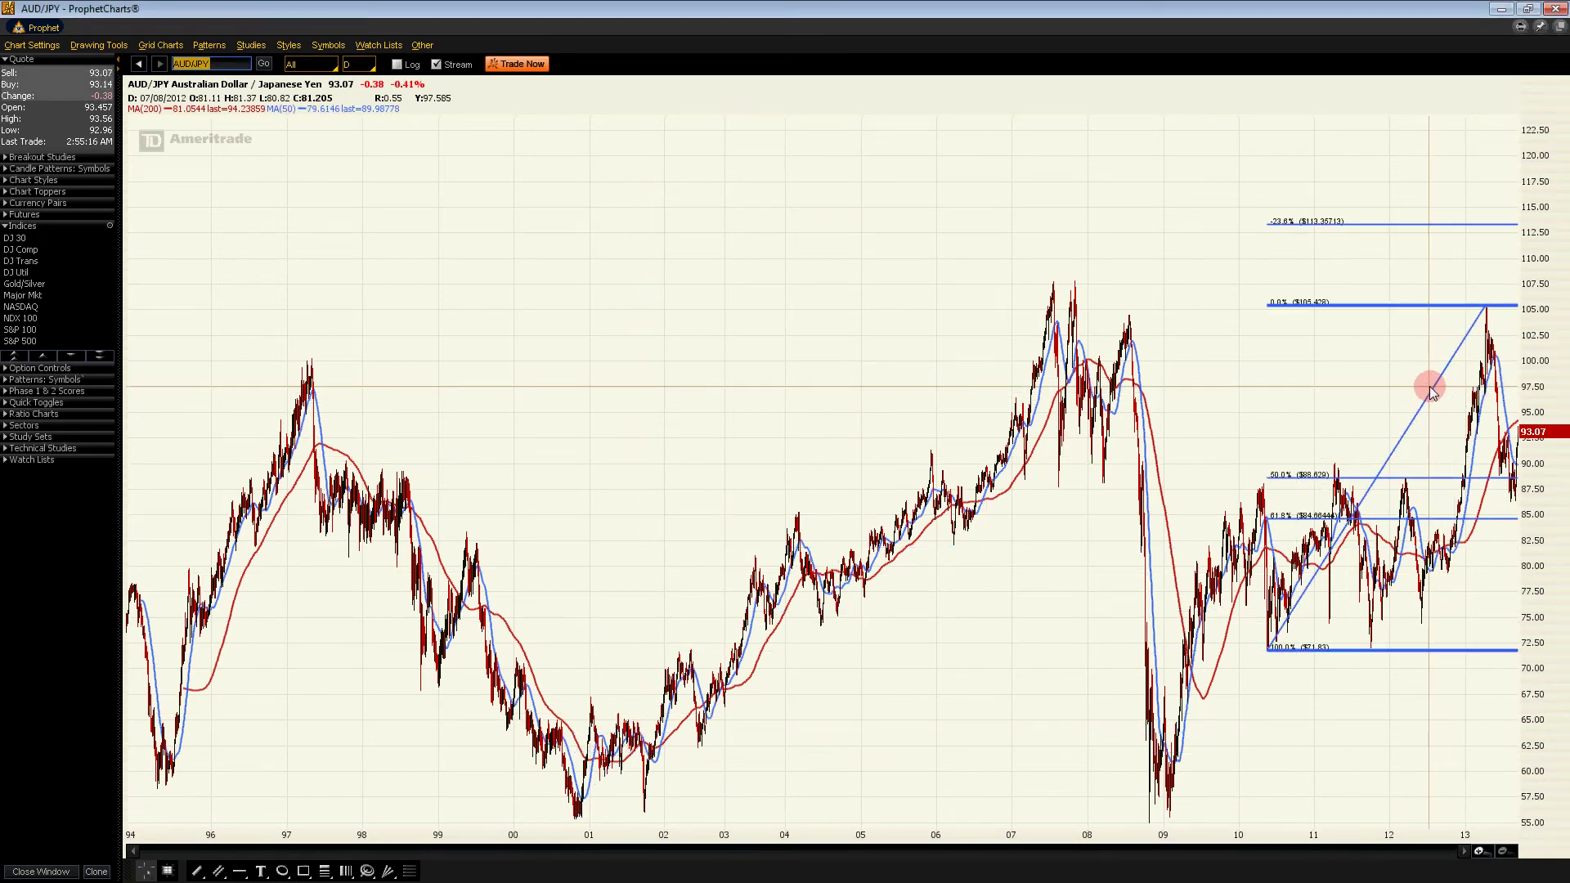
{"action": "key", "text": "Delete"}
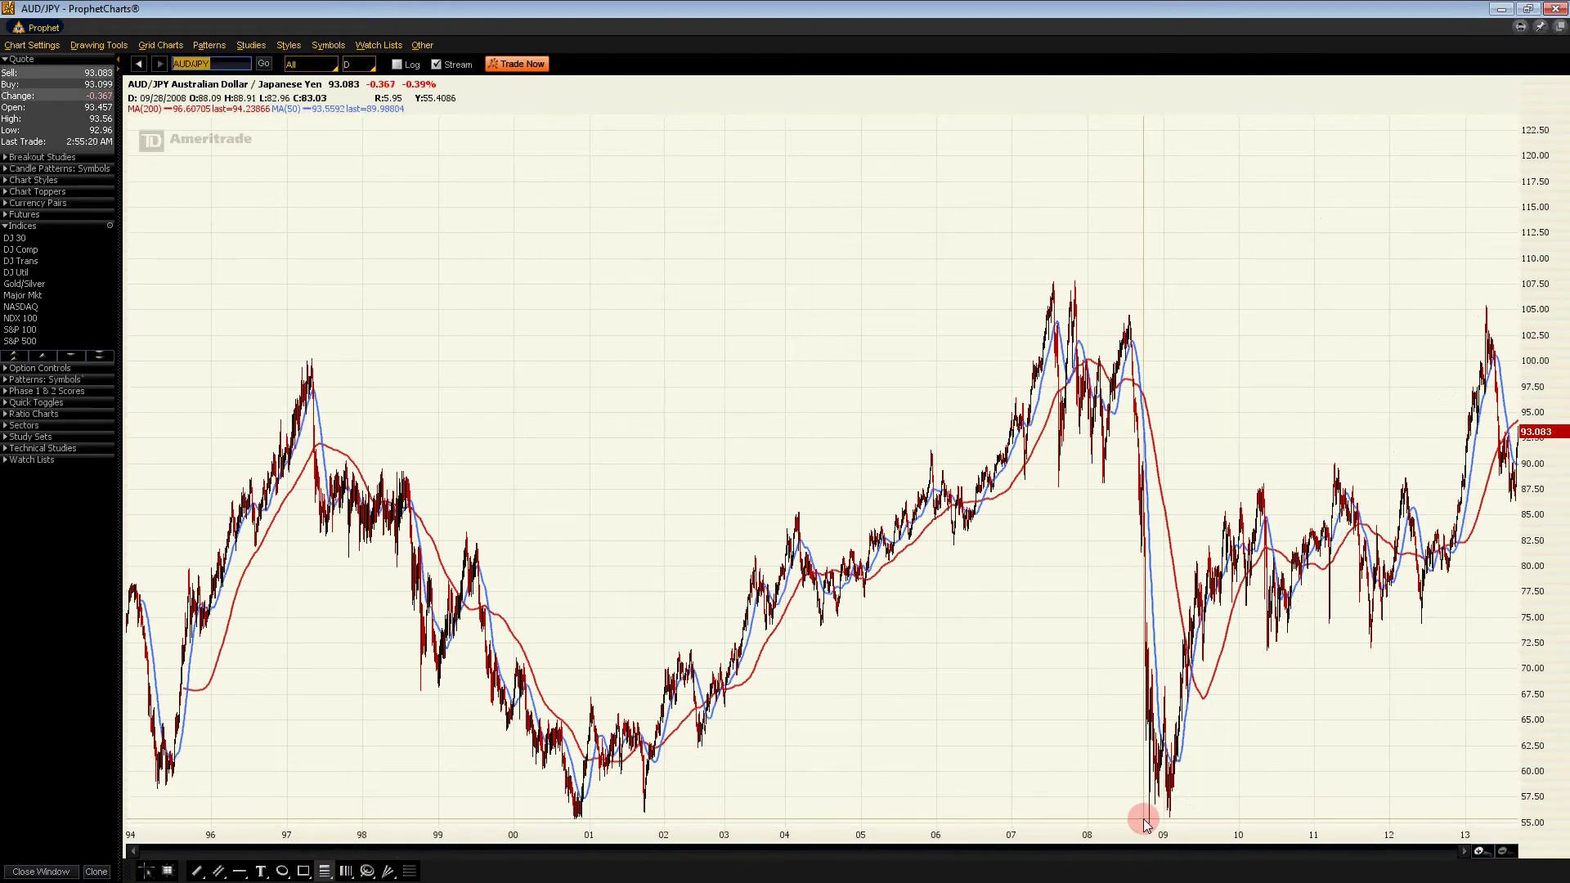
Draw a Fibonacci retracement from the late-2008 low, about 55.2, to the 2011 high, about 90.3
{"action": "mouse_move", "coordinate": [1148, 820]}
{"action": "left_mouse_down"}
{"action": "mouse_move", "coordinate": [1272, 456]}
{"action": "mouse_move", "coordinate": [1268, 482]}
{"action": "left_mouse_up"}
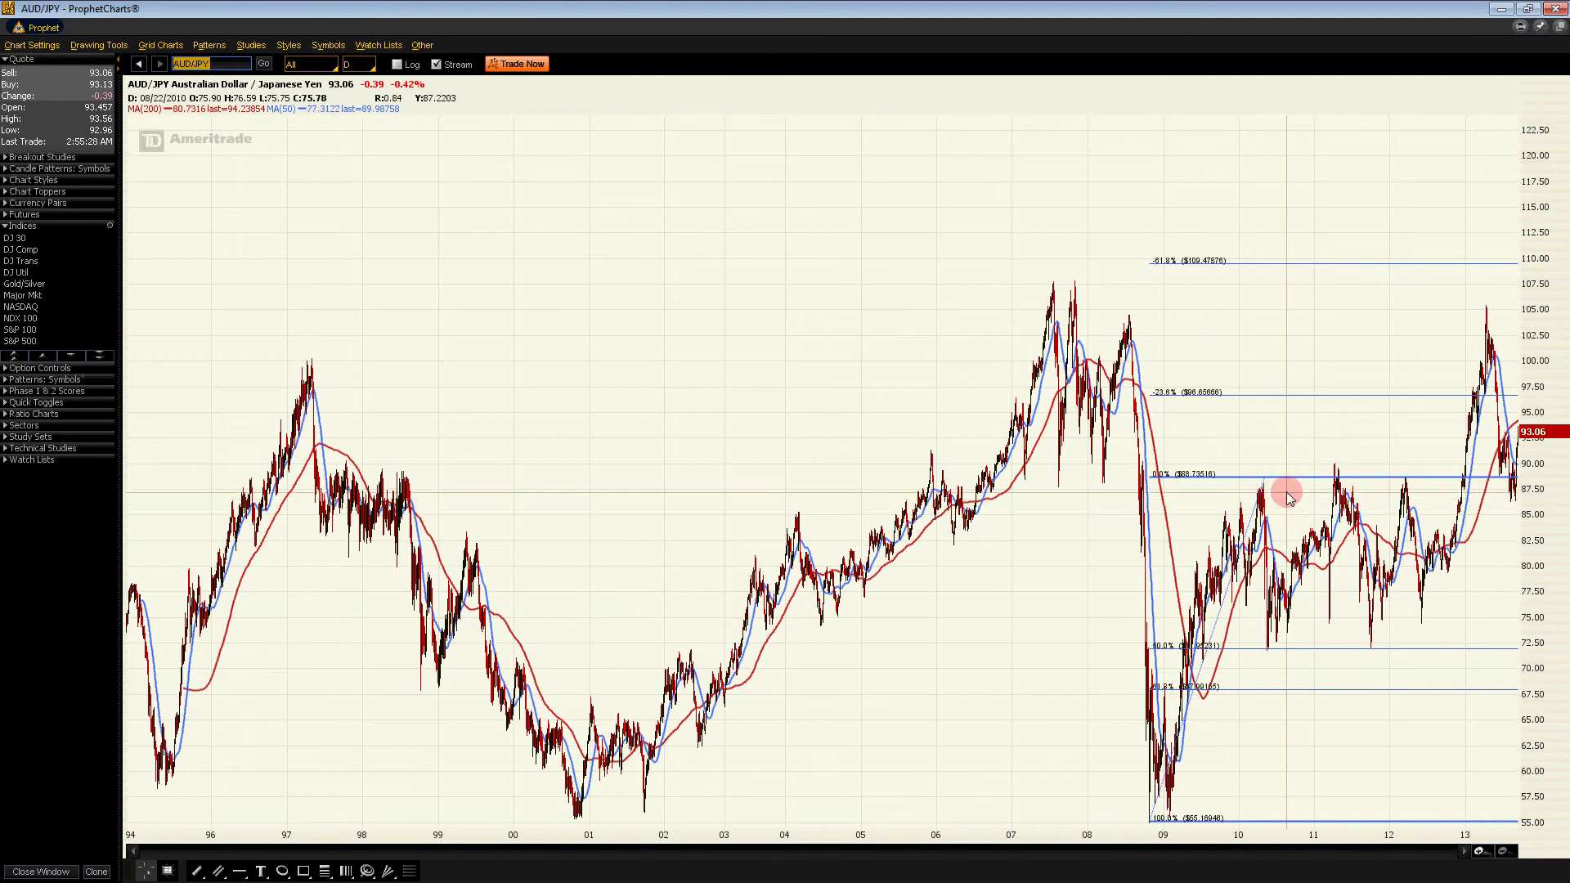
{"action": "left_click_drag", "start_coordinate": [1265, 477], "coordinate": [1333, 464]}
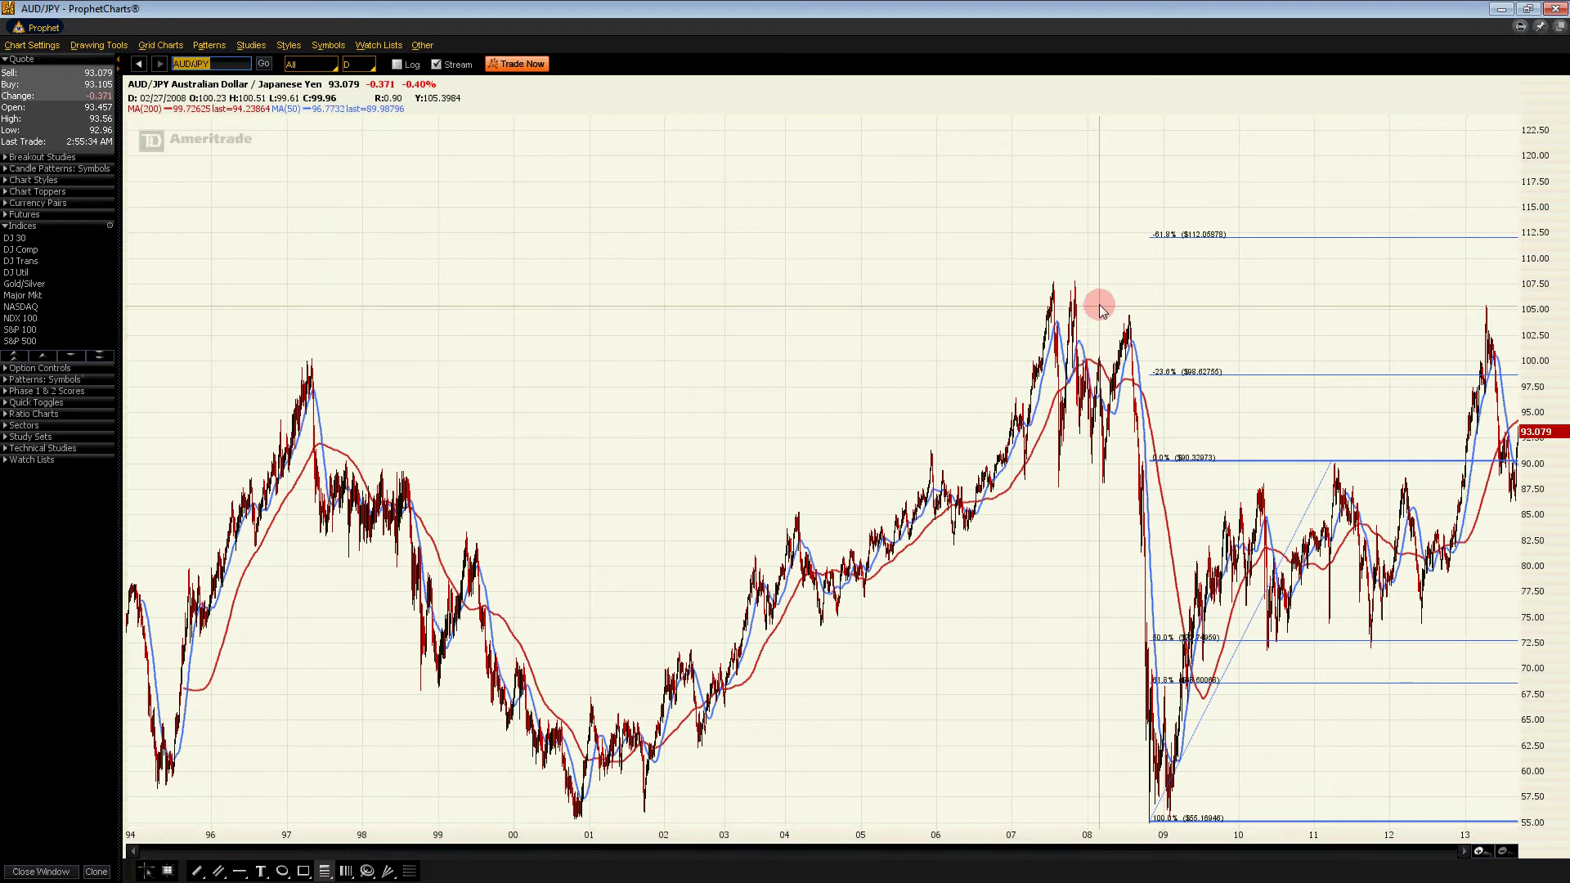
Try a second Fibonacci retracement from the late-2007 high down to the low near 55 and remove it
{"action": "mouse_move", "coordinate": [1073, 282]}
{"action": "left_mouse_down"}
{"action": "mouse_move", "coordinate": [1181, 751]}
{"action": "mouse_move", "coordinate": [1169, 827]}
{"action": "left_mouse_up"}
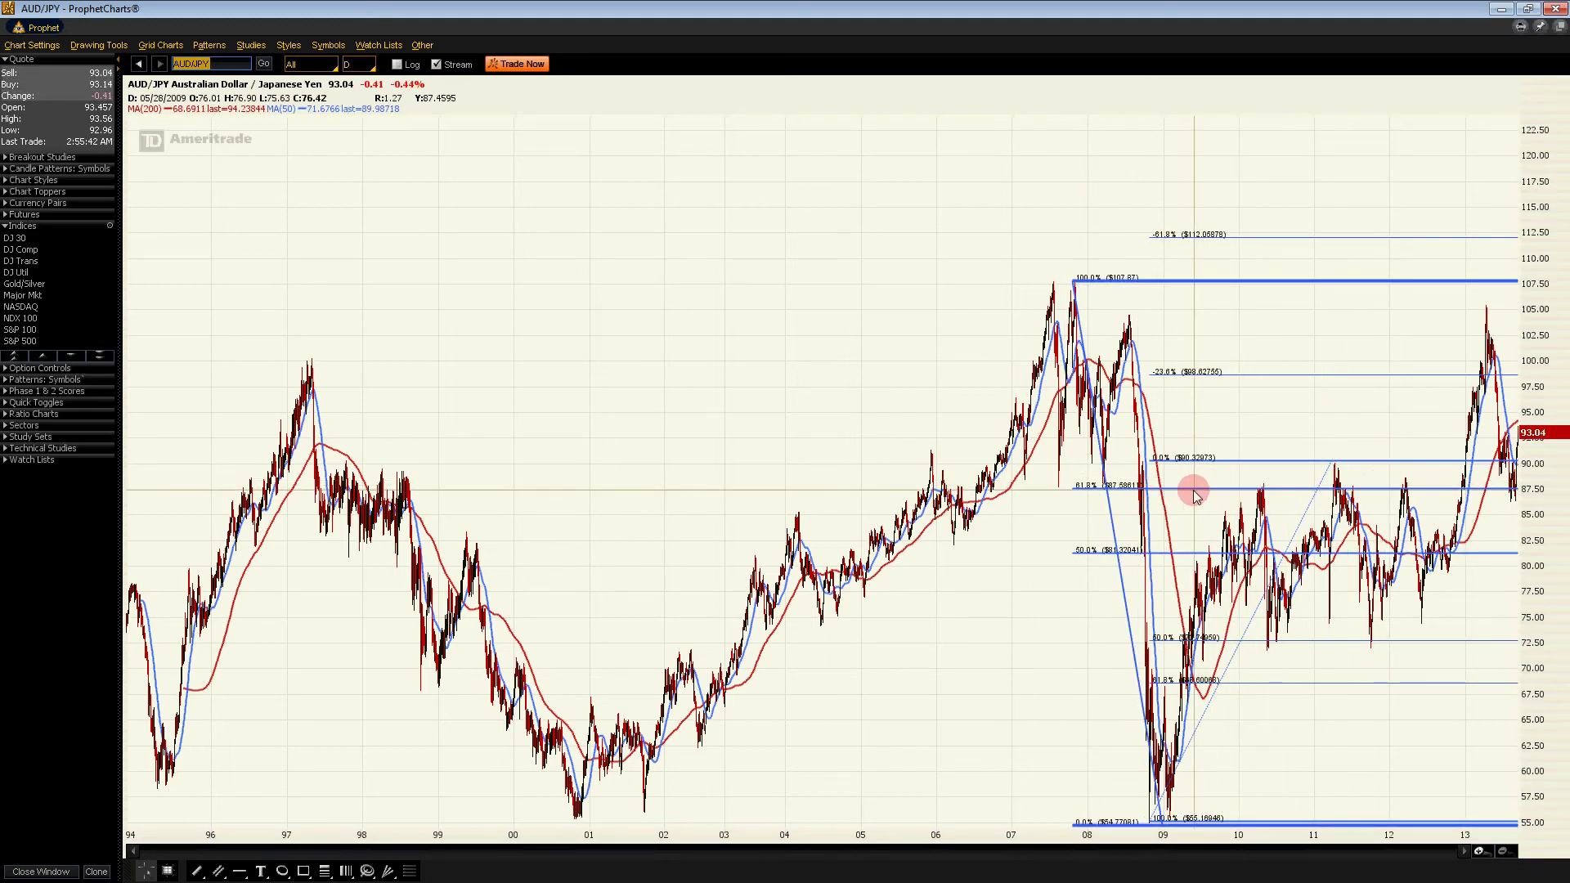
{"action": "left_click", "coordinate": [1118, 490]}
{"action": "left_click", "coordinate": [1161, 824]}
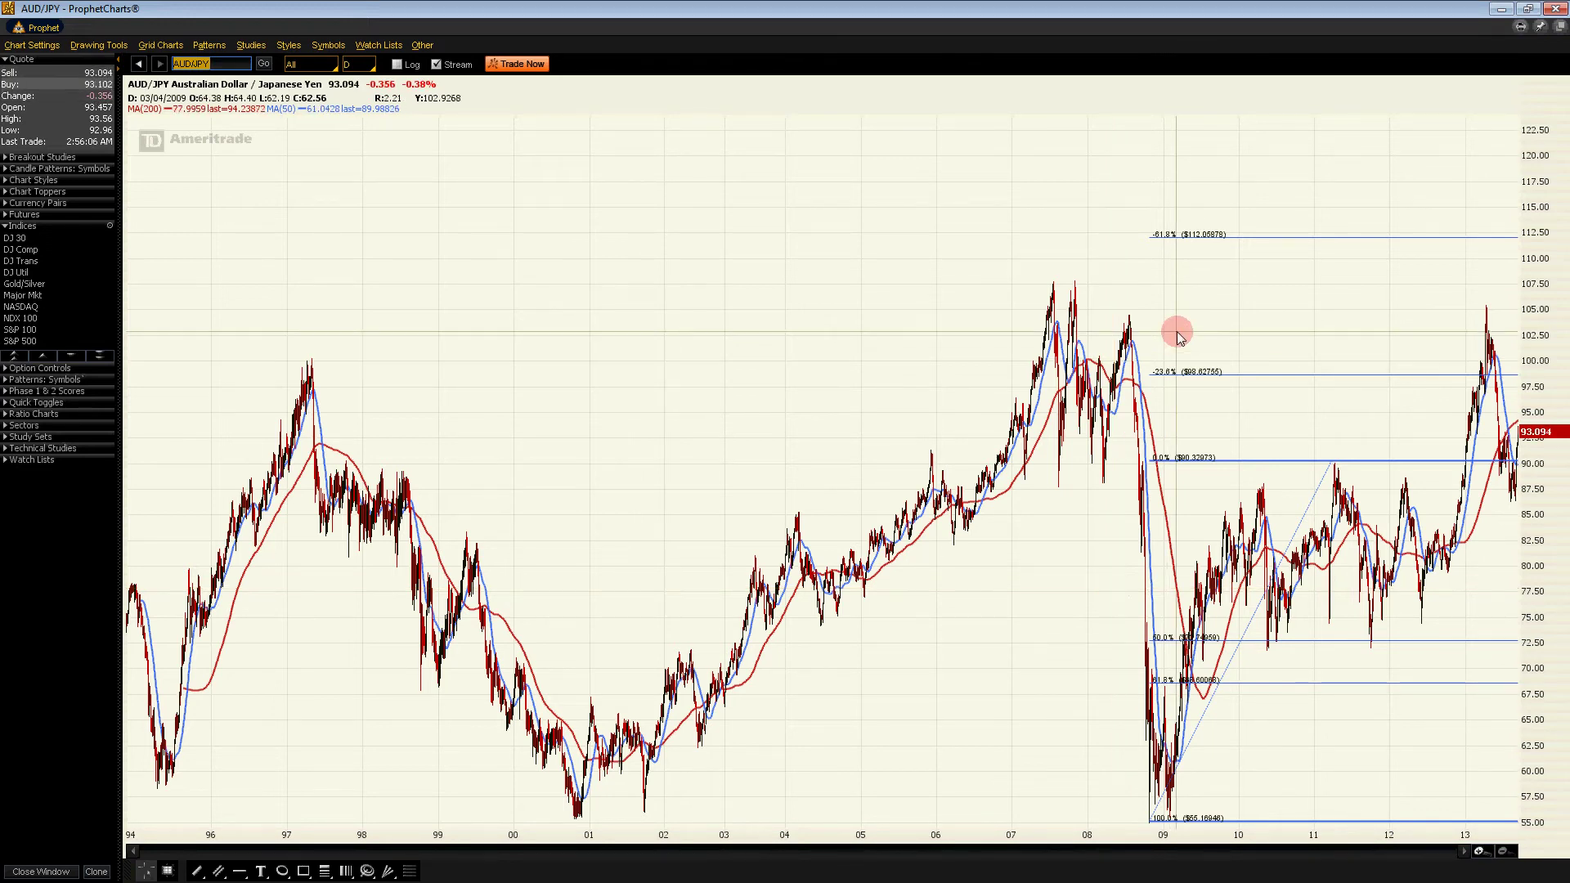
Re-anchor the remaining retracement from the late-2011 low near 72 to the 2013 high near 105
{"action": "left_click_drag", "start_coordinate": [1325, 479], "coordinate": [1481, 321]}
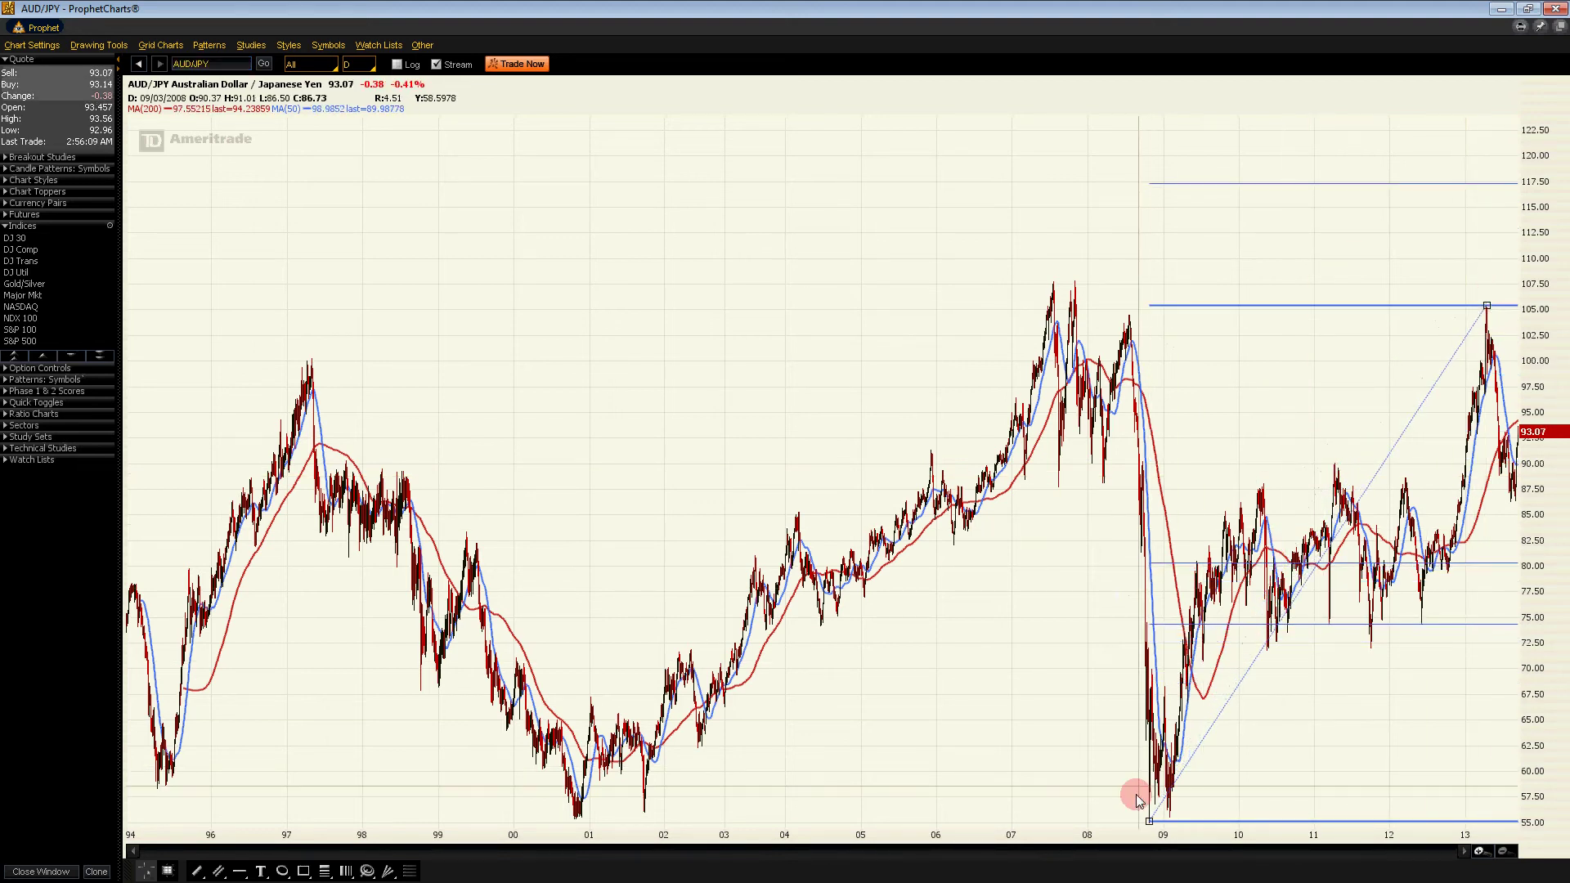
{"action": "mouse_move", "coordinate": [1150, 822]}
{"action": "left_mouse_down"}
{"action": "mouse_move", "coordinate": [1227, 793]}
{"action": "mouse_move", "coordinate": [1130, 824]}
{"action": "left_mouse_up"}
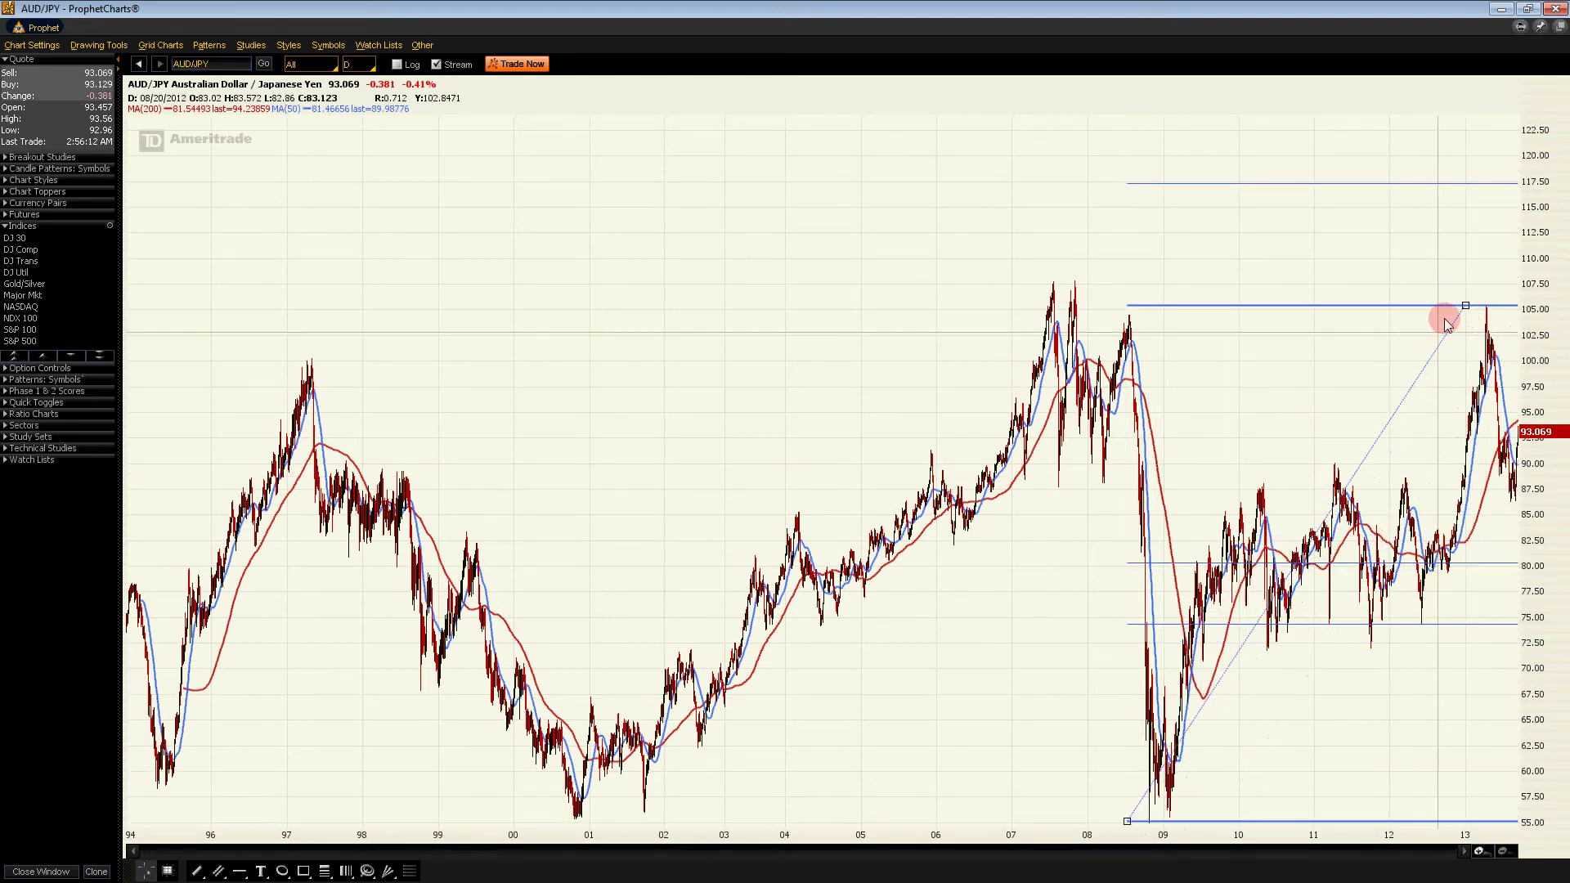
{"action": "mouse_move", "coordinate": [1468, 303]}
{"action": "left_mouse_down"}
{"action": "mouse_move", "coordinate": [1472, 325]}
{"action": "mouse_move", "coordinate": [1487, 307]}
{"action": "left_mouse_up"}
{"action": "left_click_drag", "start_coordinate": [1131, 831], "coordinate": [1371, 649]}
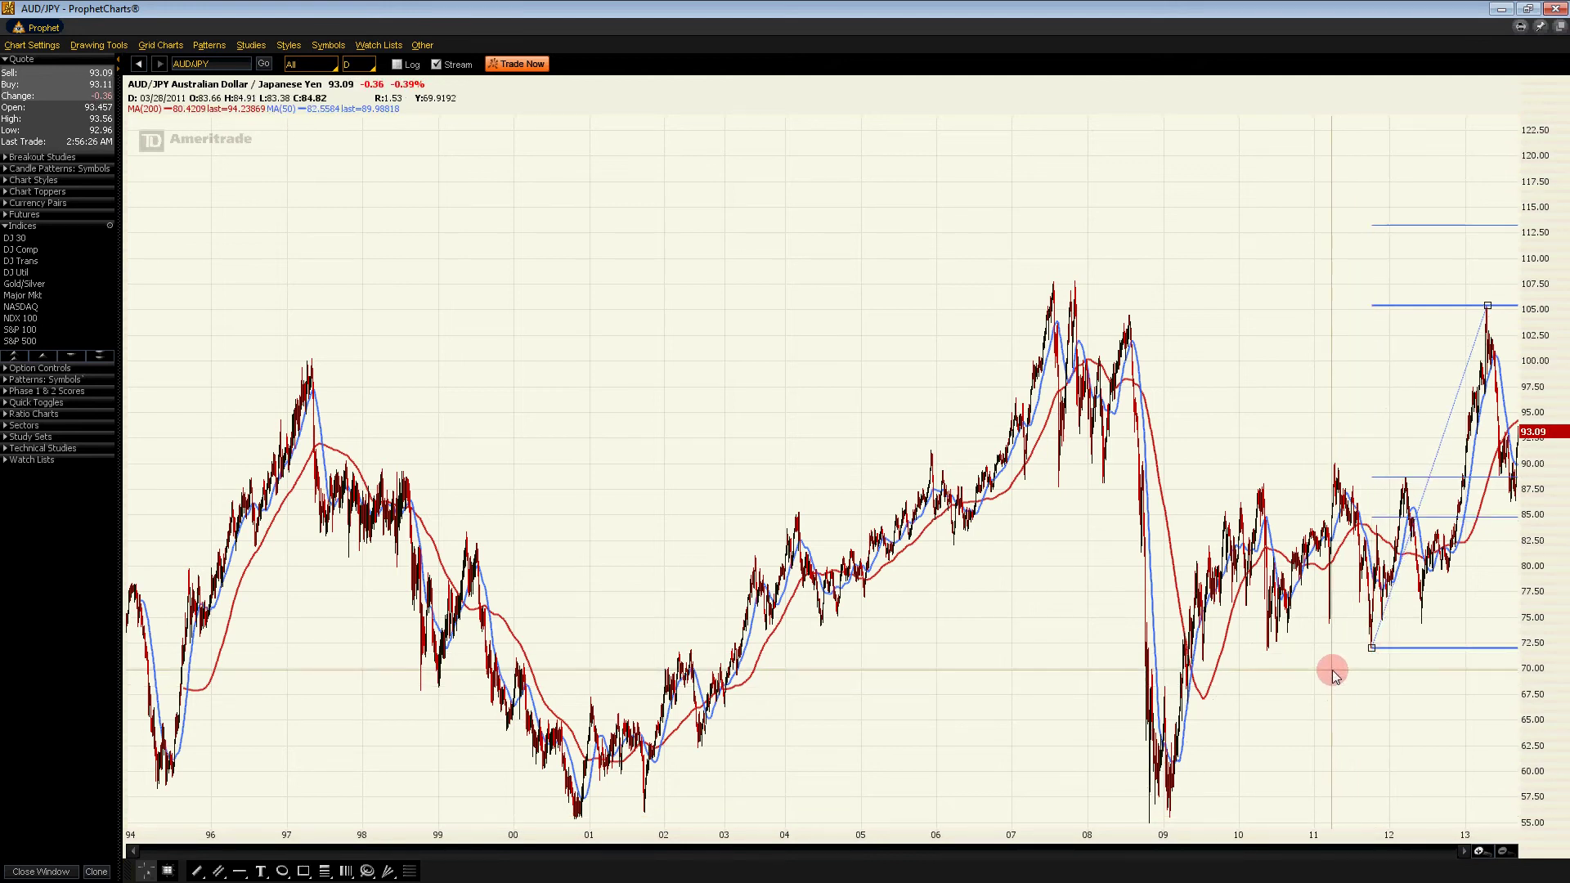
Show the daily chart from 2009 onward and fine-tune the retracement's anchors on the October 2011 low and April 2013 high
{"action": "left_click", "coordinate": [1479, 852]}
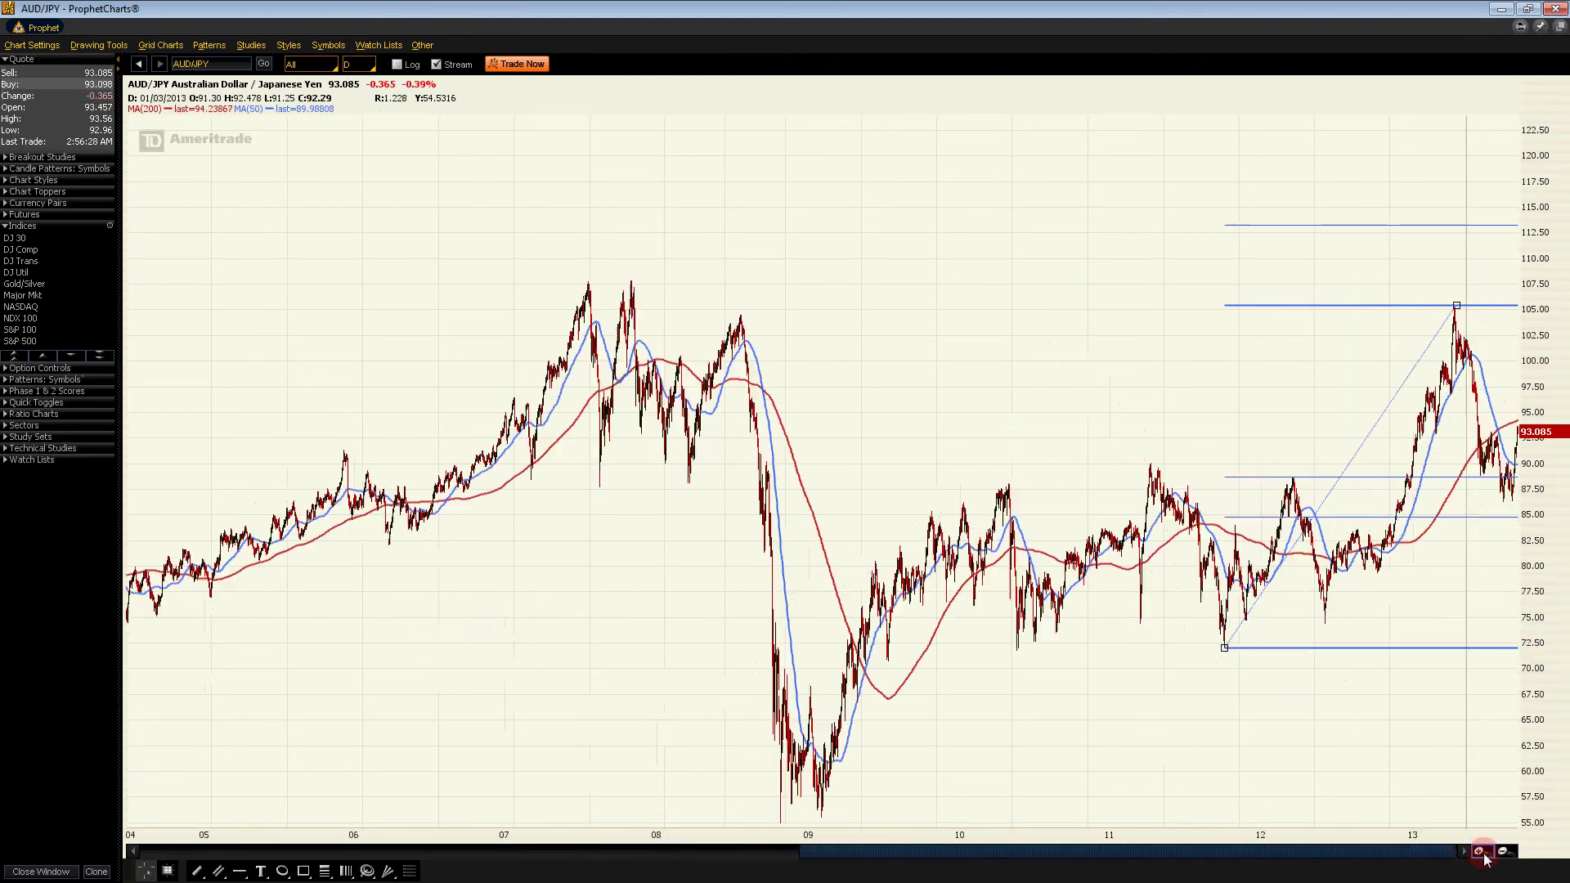
{"action": "left_click", "coordinate": [1480, 852]}
{"action": "left_click_drag", "start_coordinate": [974, 687], "coordinate": [930, 646]}
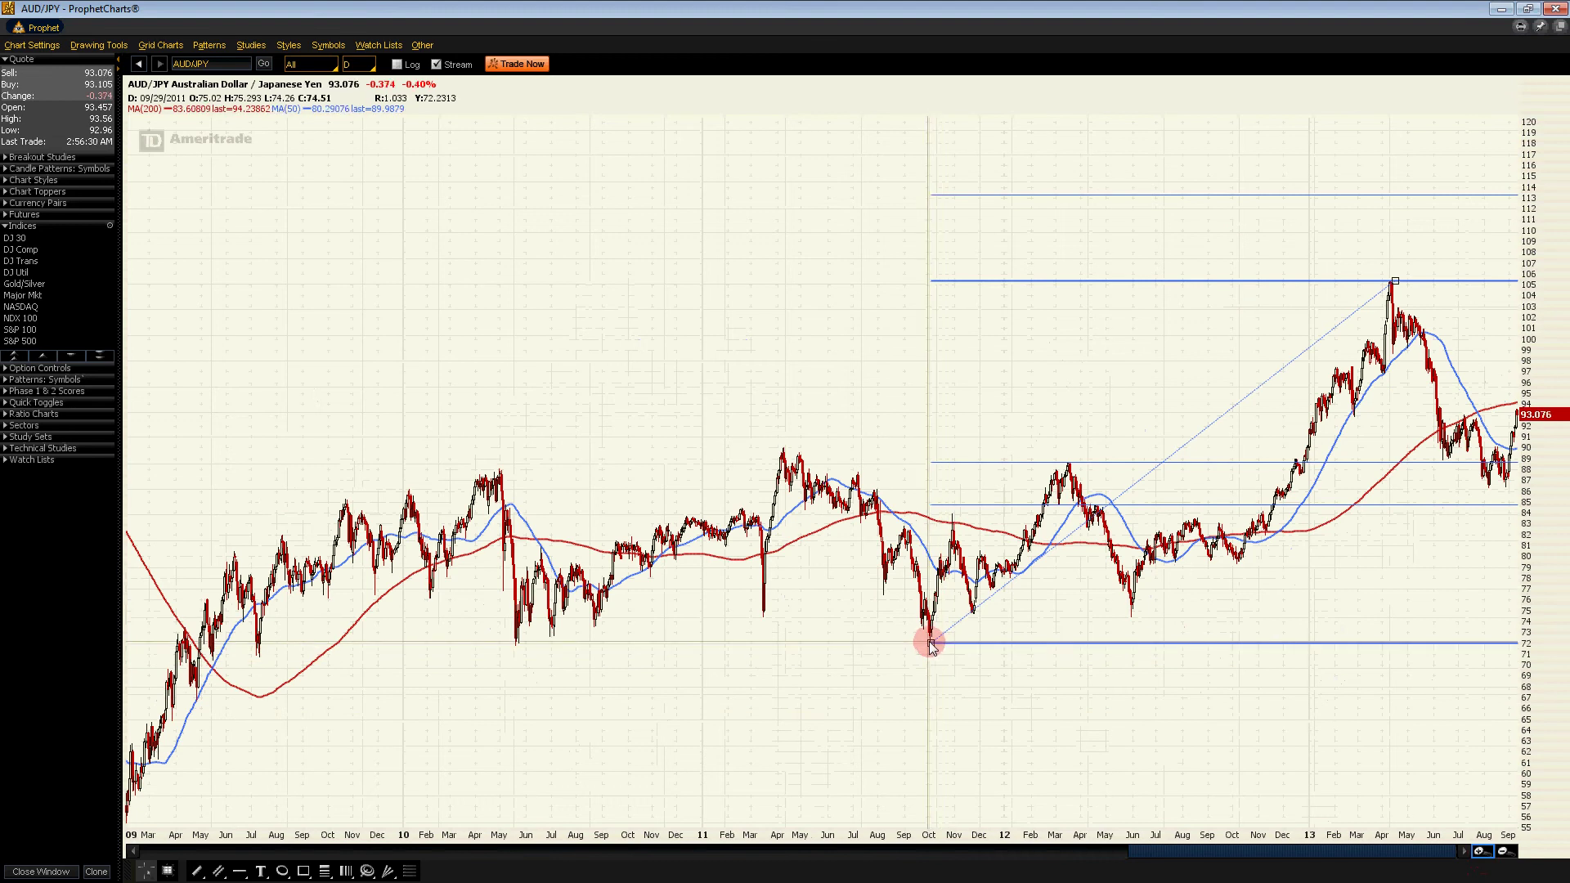
{"action": "left_click_drag", "start_coordinate": [1395, 282], "coordinate": [1390, 284]}
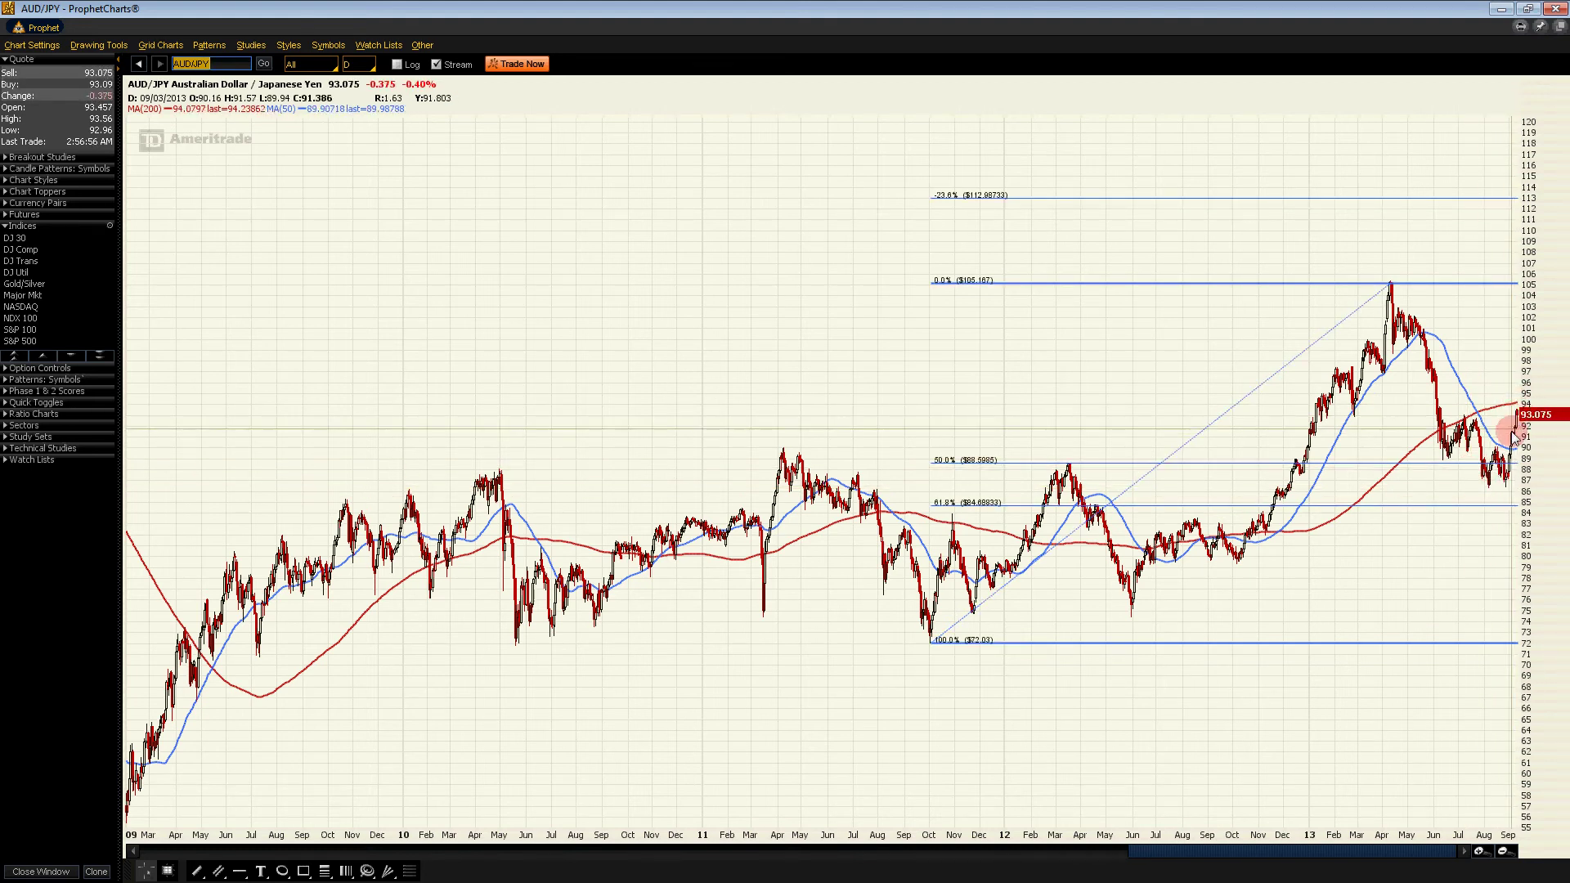
Return to the thinkorswim AUD/JPY chart and show it in 4-hour bars covering all of 2013
{"action": "mouse_move", "coordinate": [1459, 466]}
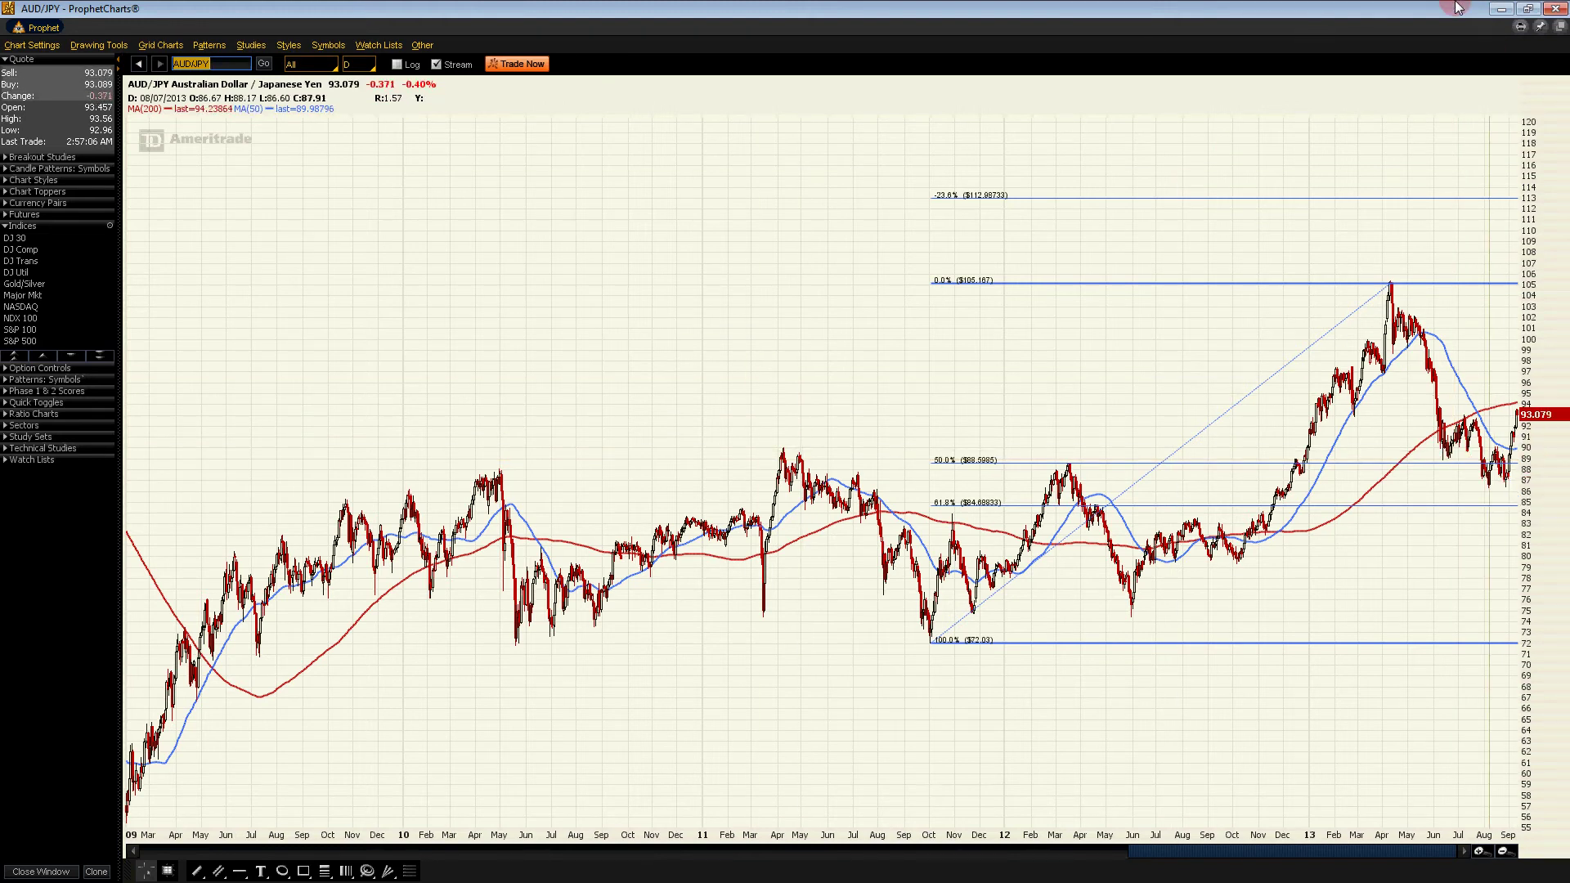
{"action": "left_click", "coordinate": [1501, 9]}
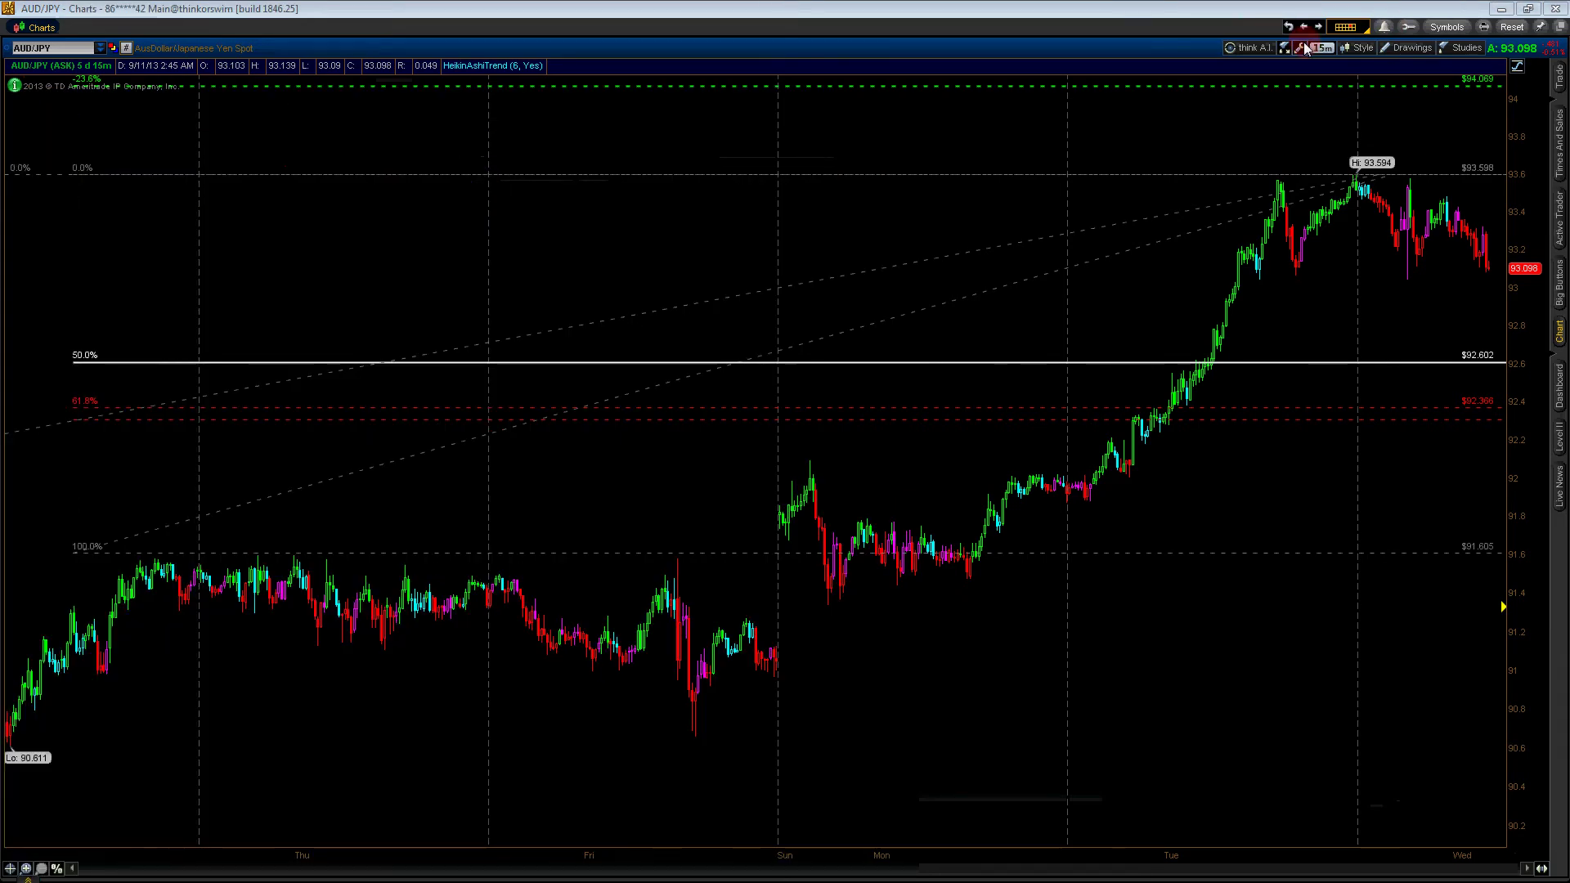
{"action": "left_click", "coordinate": [1301, 47]}
{"action": "left_click", "coordinate": [1322, 48]}
{"action": "left_click", "coordinate": [1346, 143]}
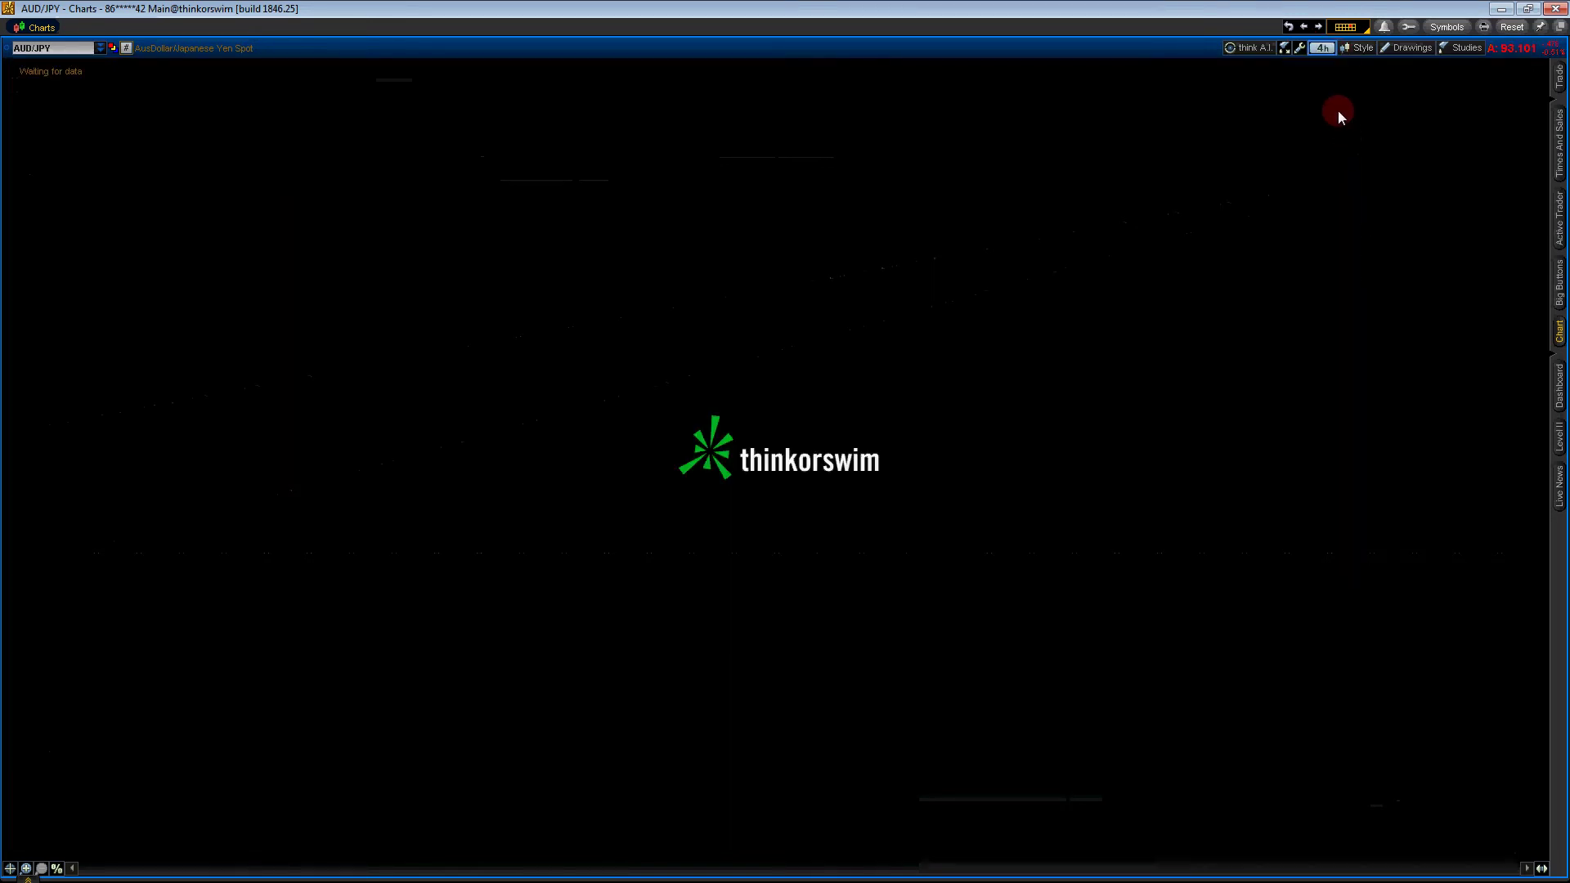
{"action": "left_click", "coordinate": [1322, 49]}
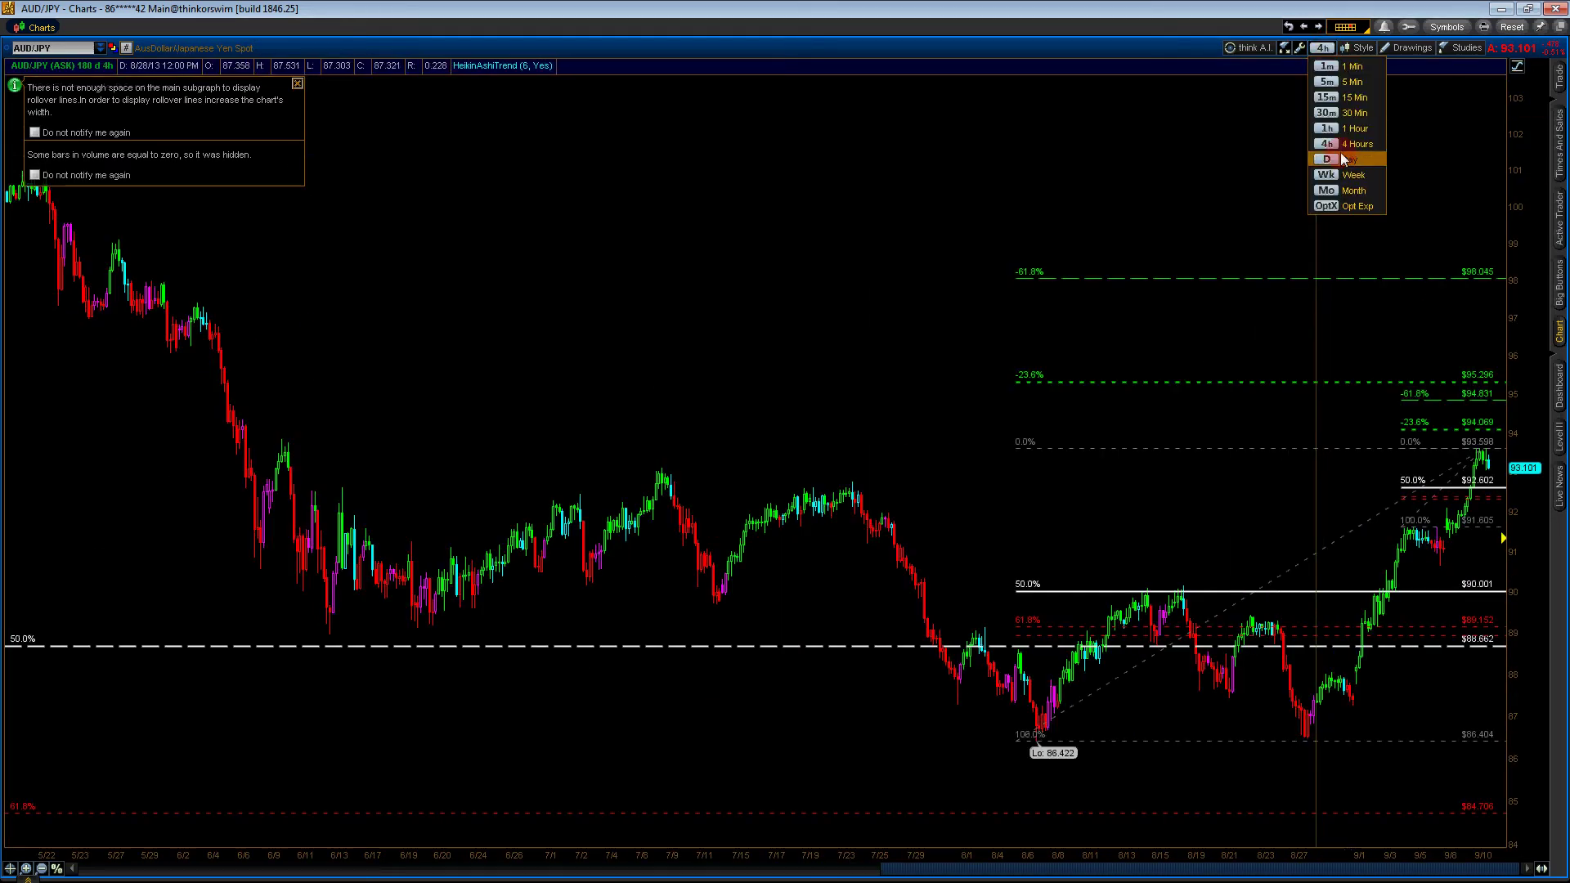
{"action": "left_click", "coordinate": [1348, 144]}
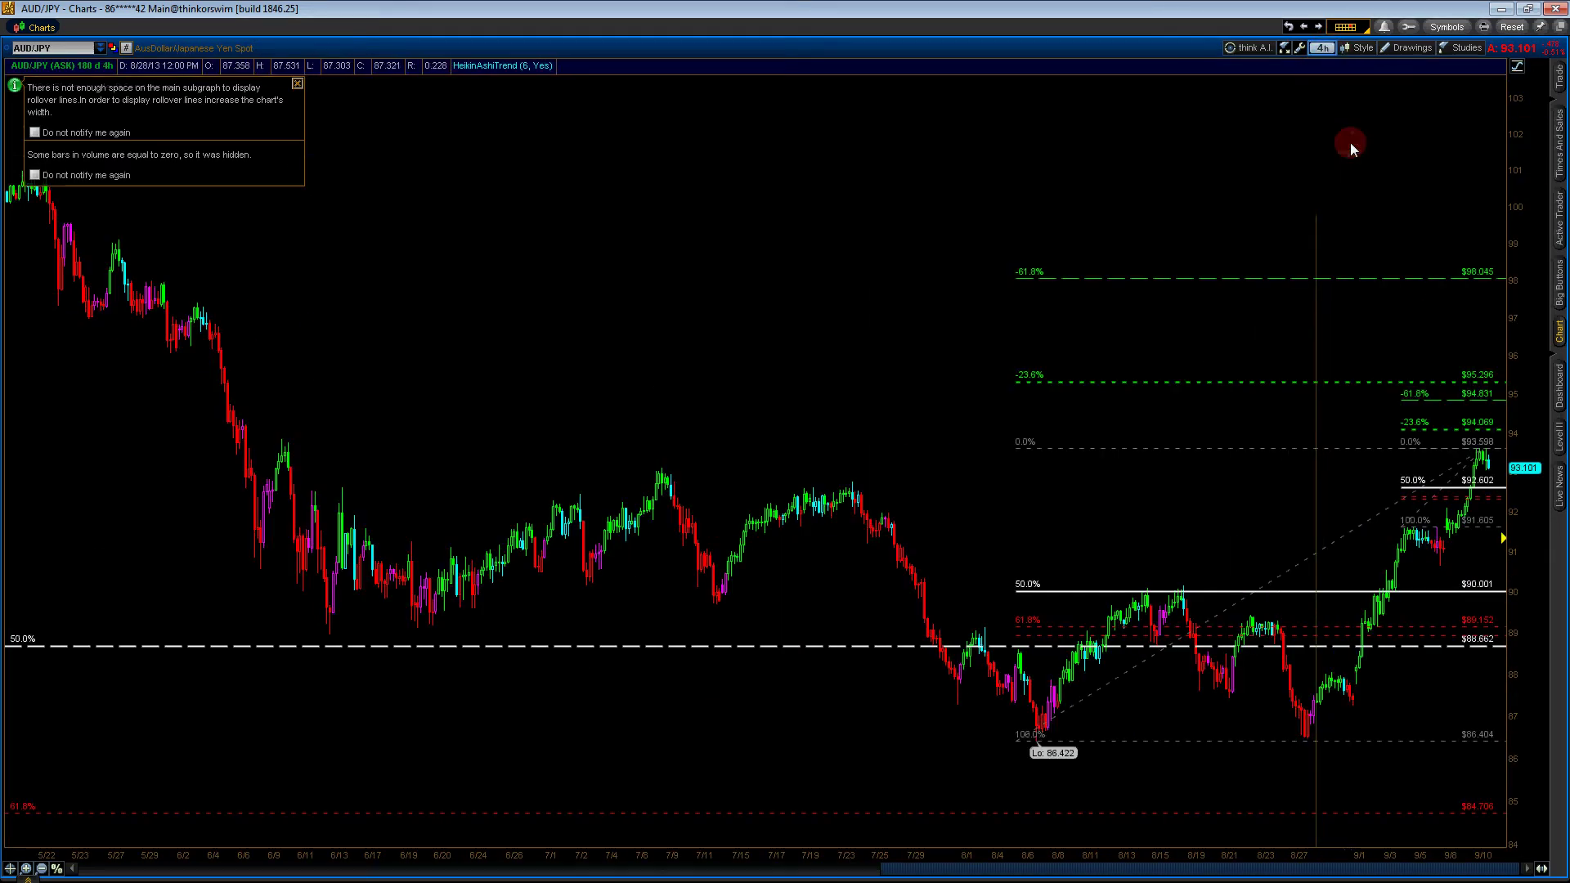
{"action": "left_click", "coordinate": [43, 869]}
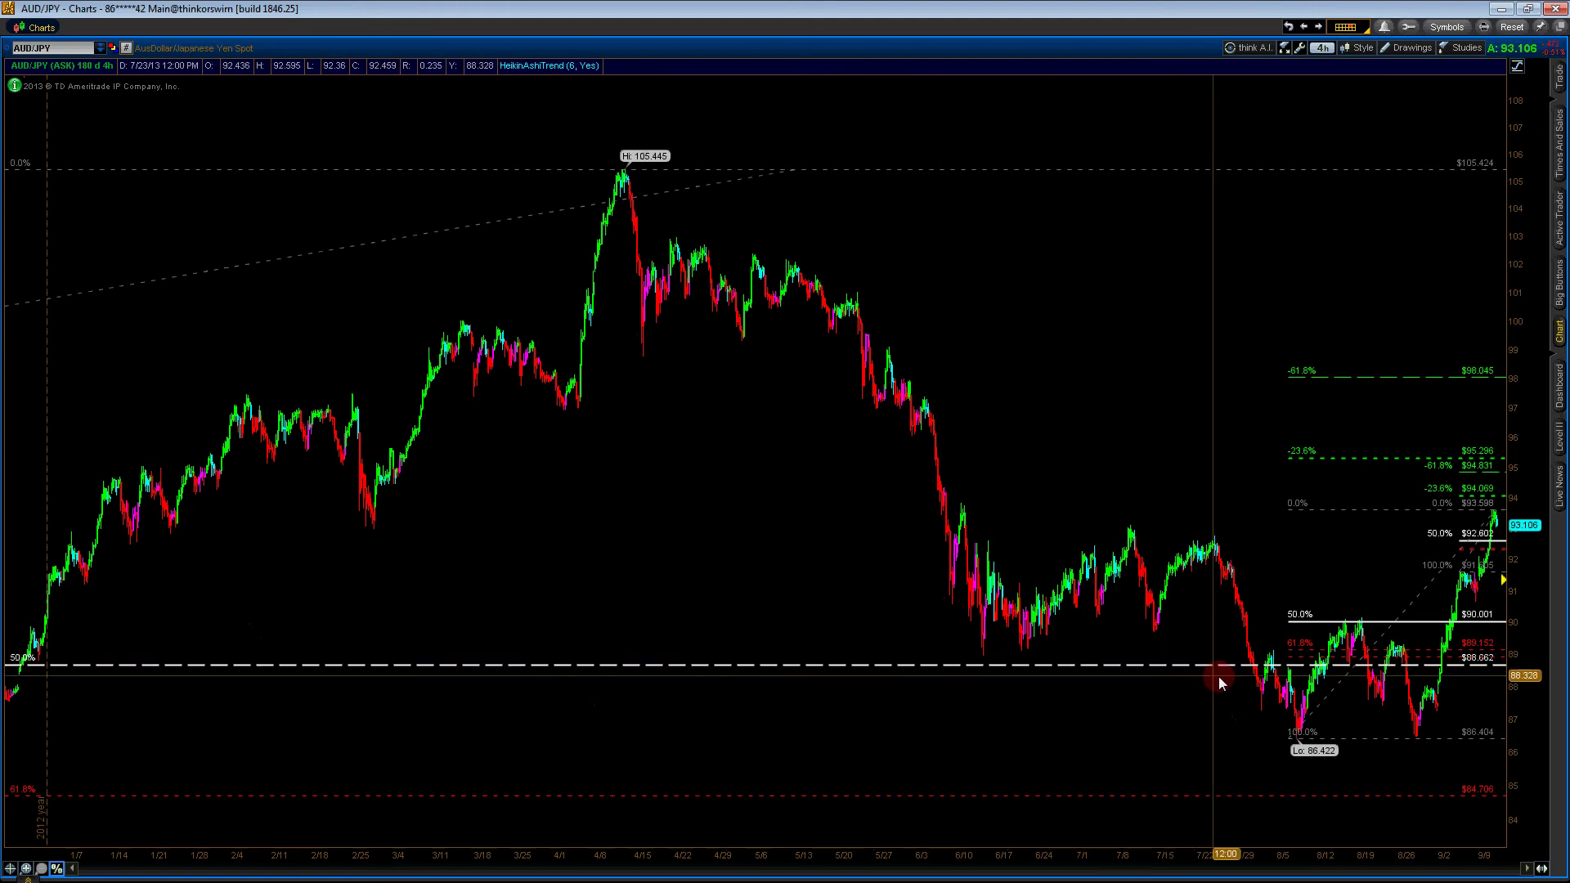
{"action": "left_click", "coordinate": [591, 161]}
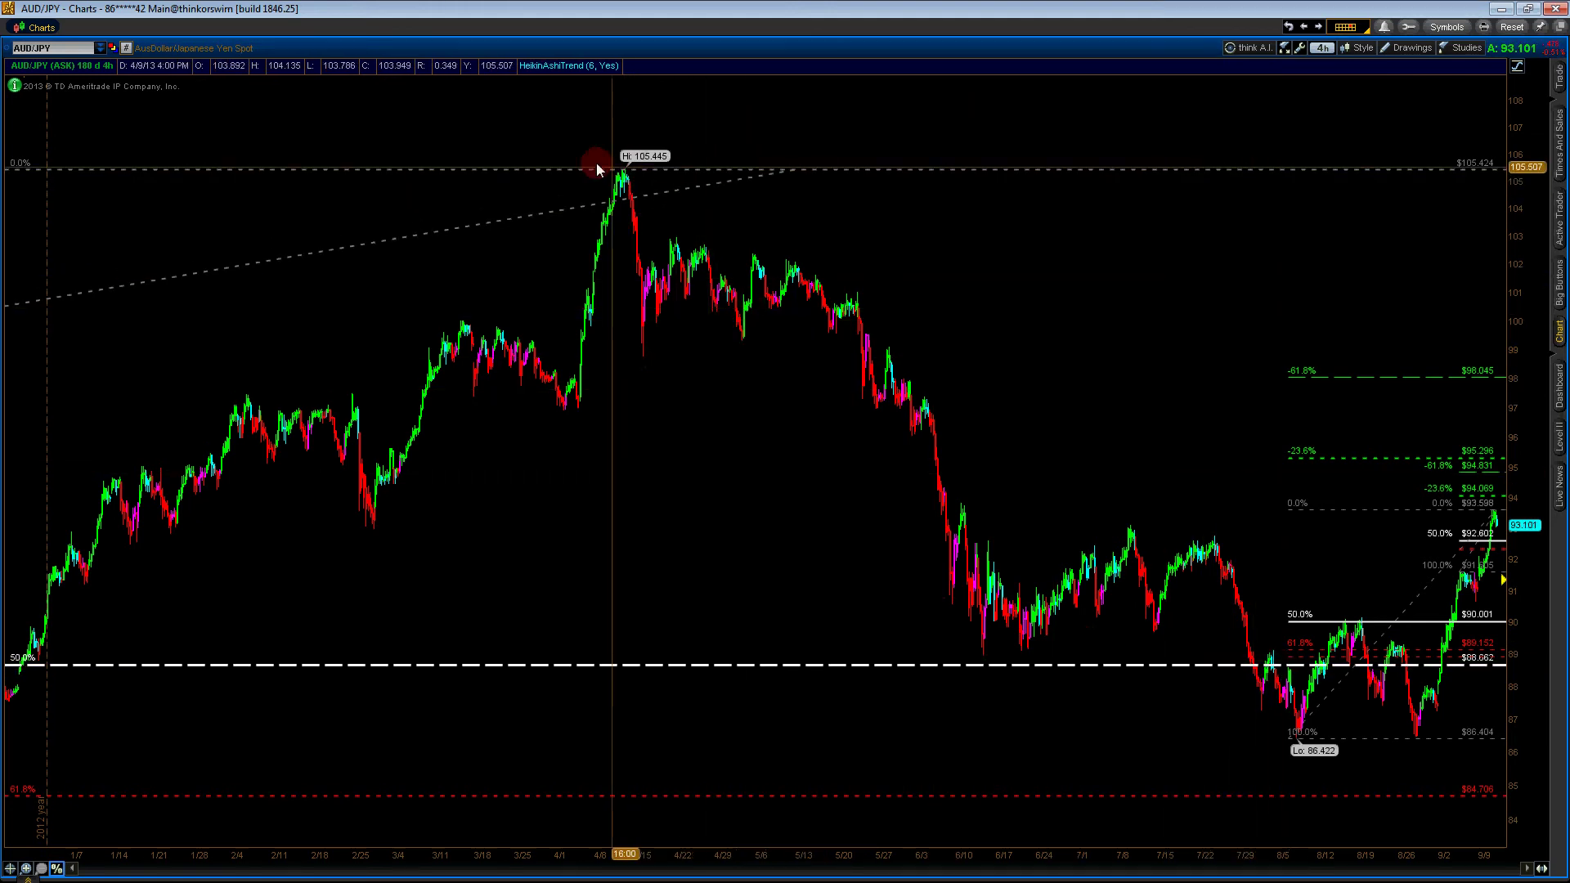
{"action": "left_click", "coordinate": [699, 330]}
{"action": "key", "text": "Escape"}
{"action": "left_click", "coordinate": [756, 247]}
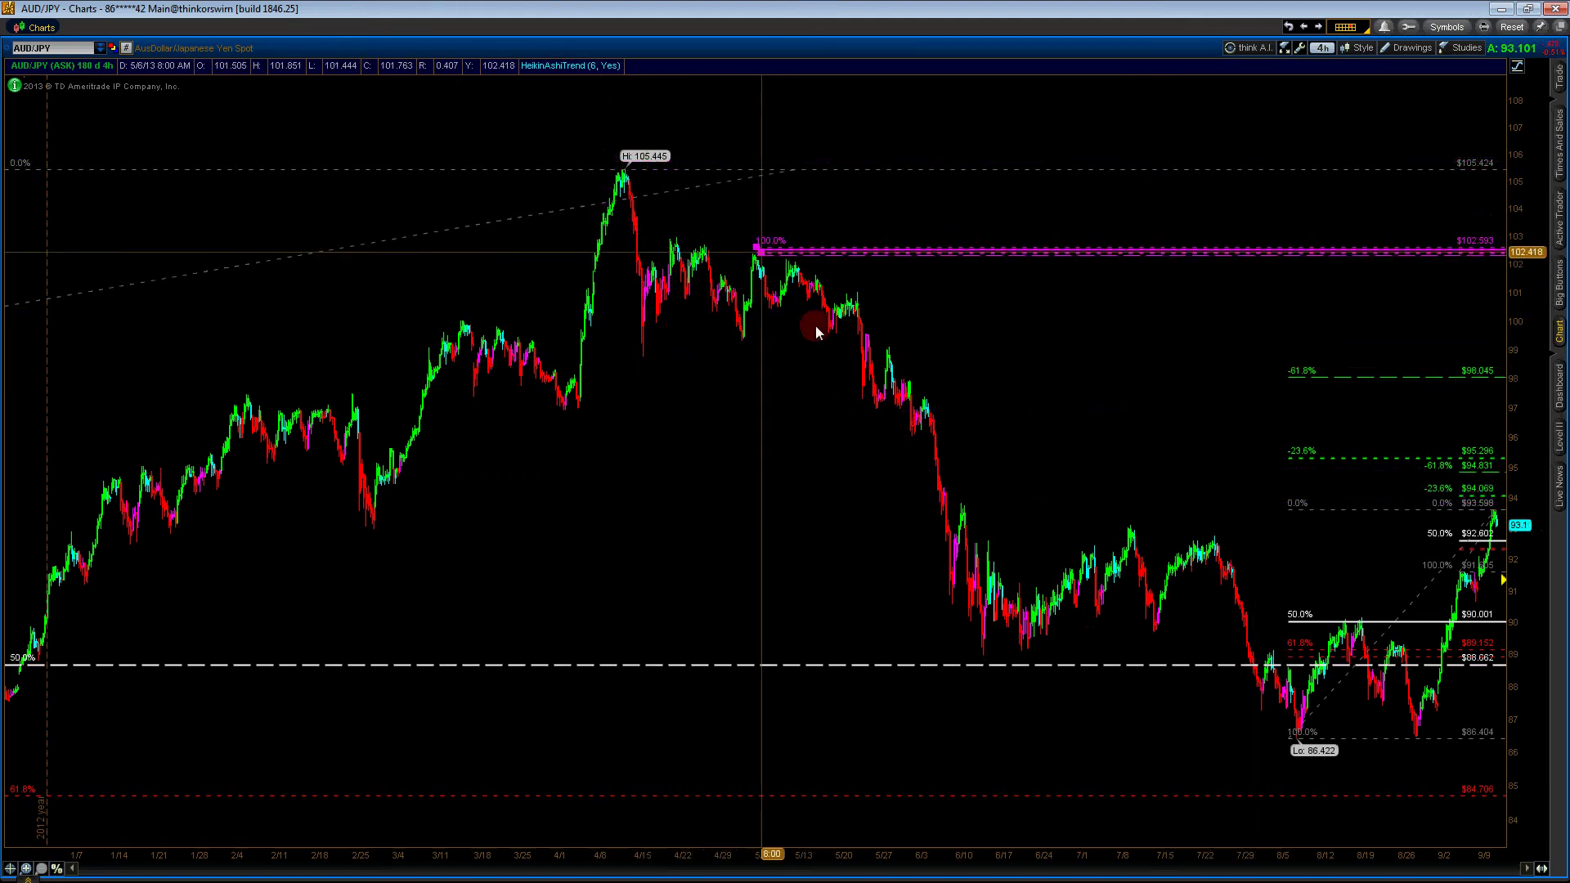
{"action": "key", "text": "Delete"}
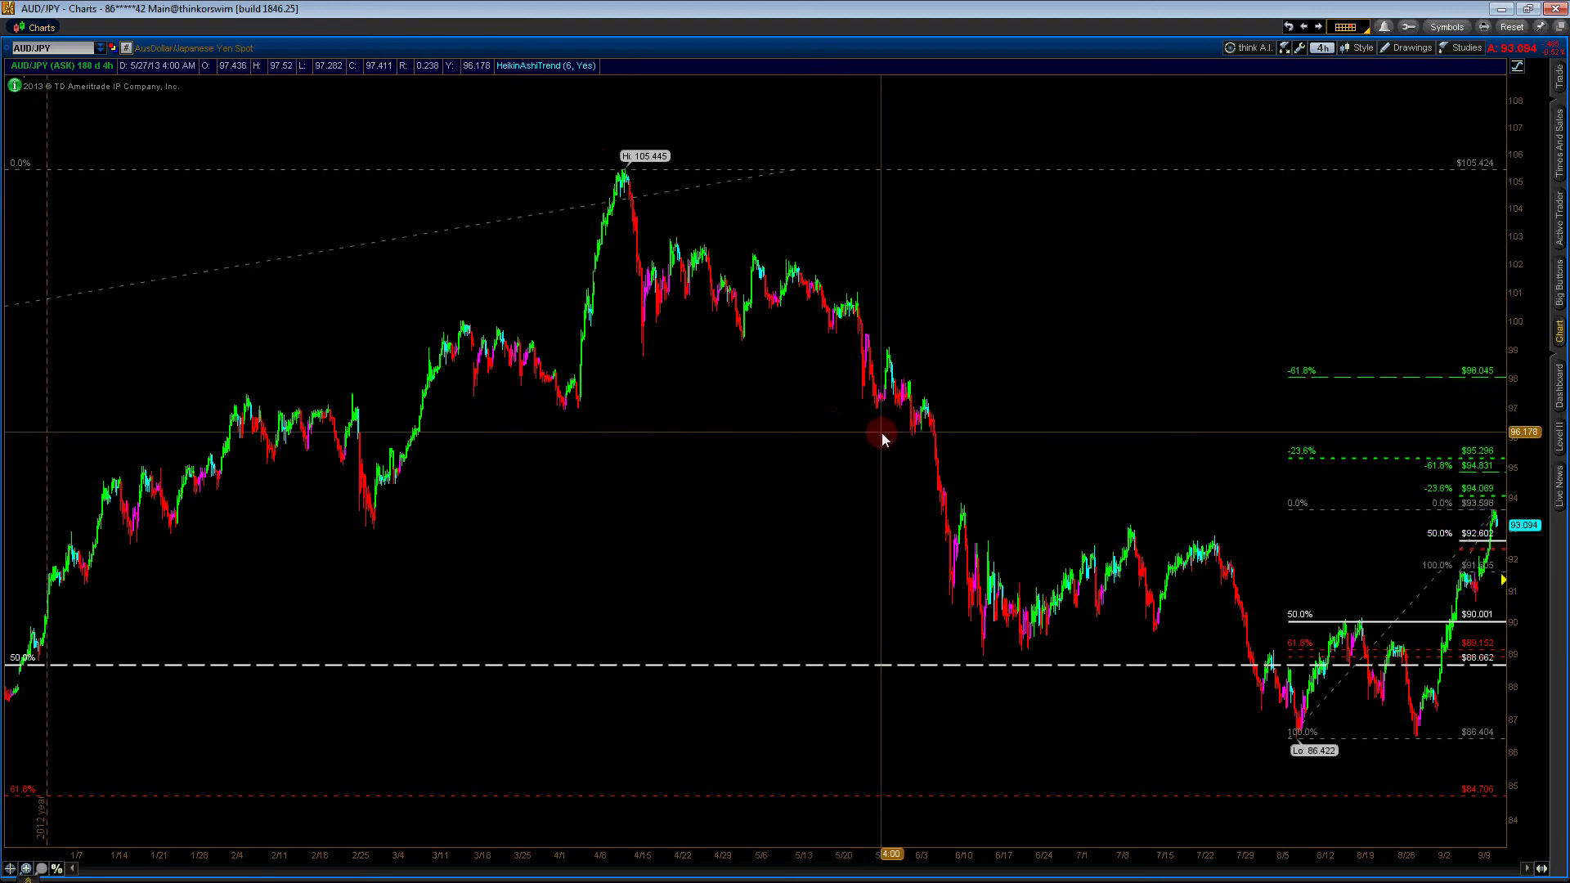
{"action": "left_click", "coordinate": [870, 339]}
{"action": "left_click", "coordinate": [891, 440]}
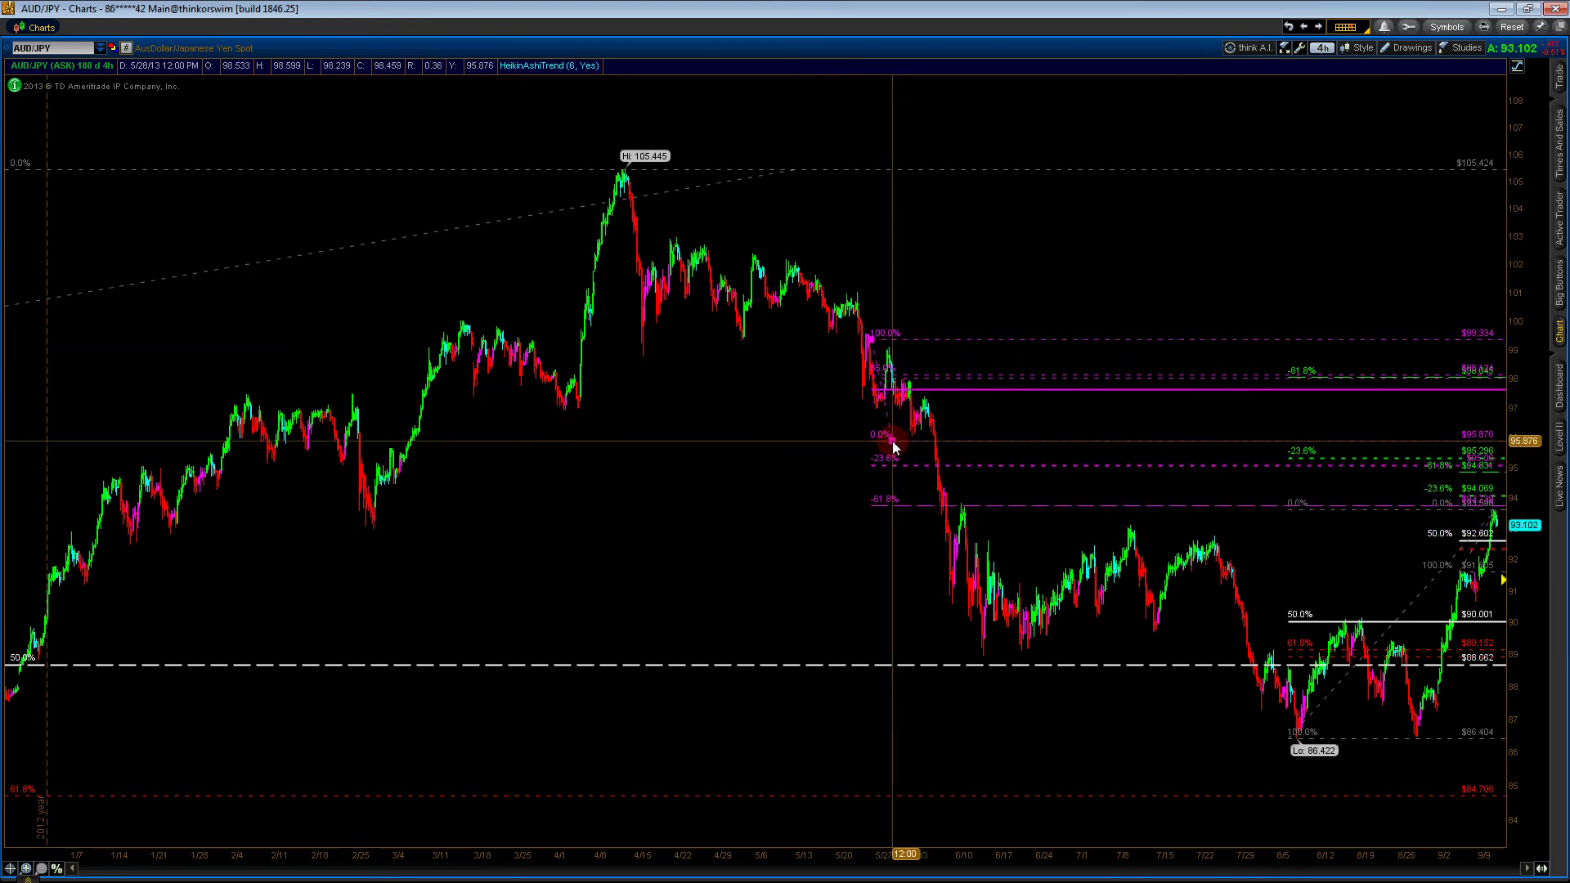
{"action": "key", "text": "Delete"}
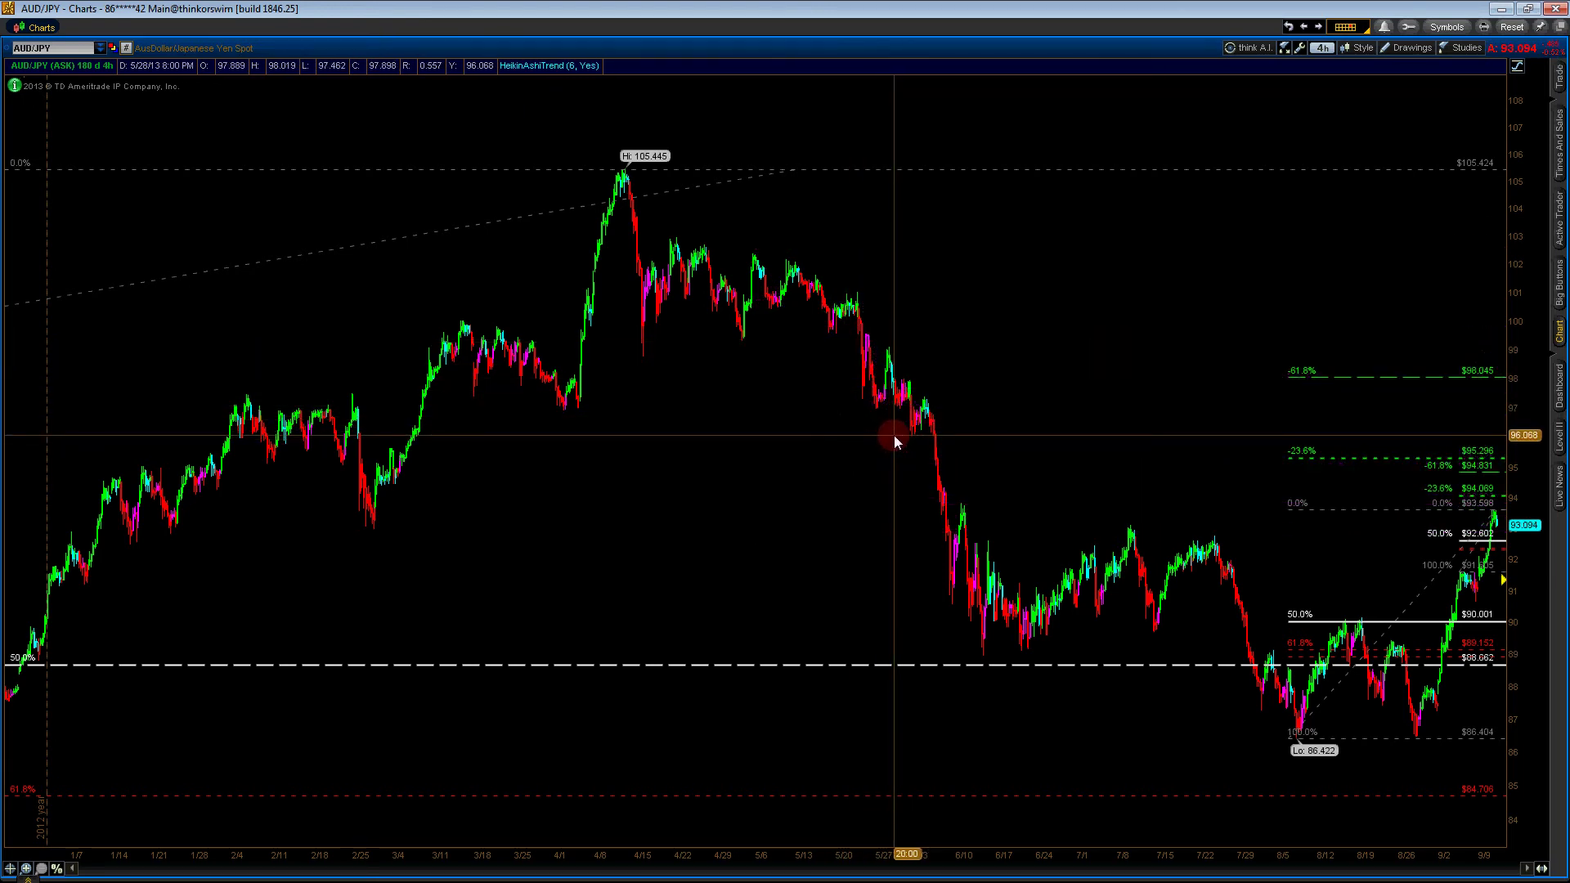
Draw a Fibonacci retracement from about 96.04 in late May down to the early-June low, about 90.55
{"action": "left_click", "coordinate": [894, 437]}
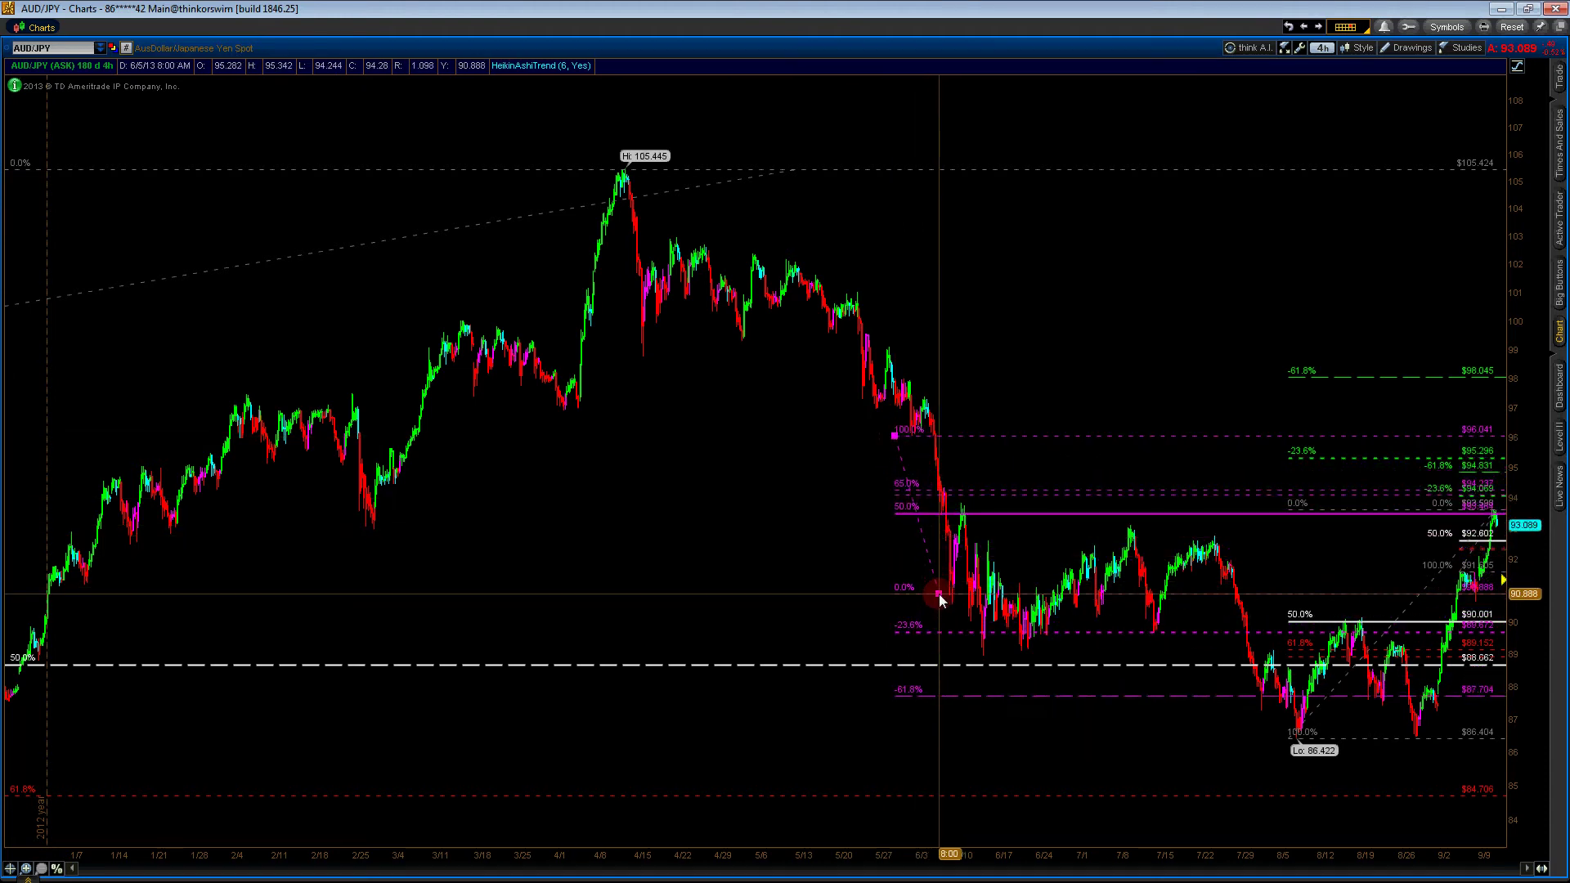
{"action": "left_click", "coordinate": [943, 601]}
{"action": "left_click", "coordinate": [944, 604]}
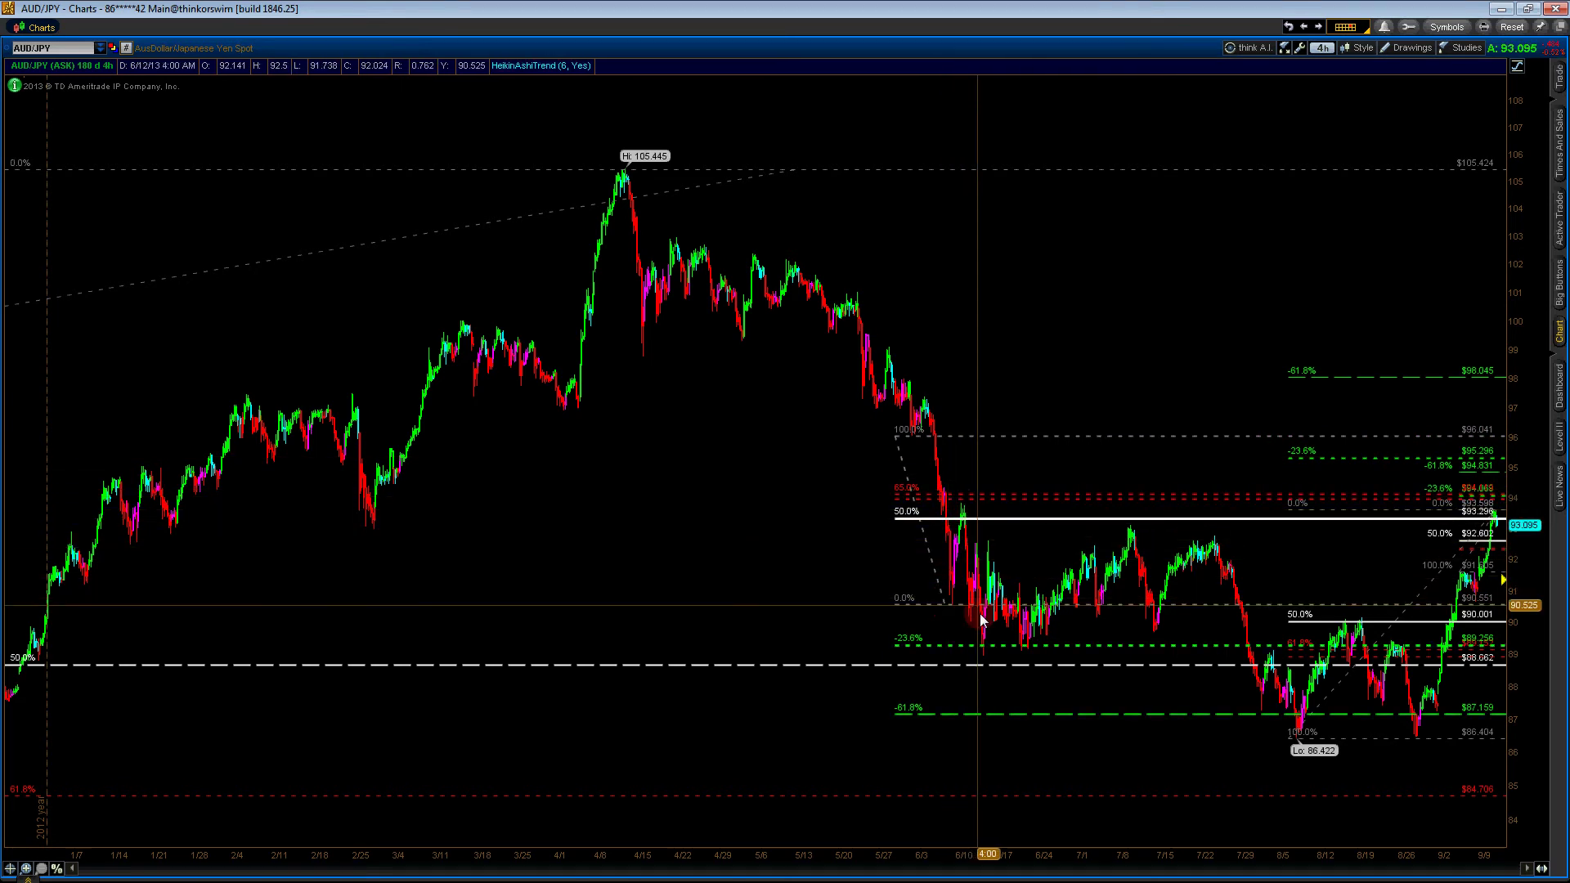
Extend the retracement's lower anchor down to the mid-June low at about 89
{"action": "right_click", "coordinate": [944, 606]}
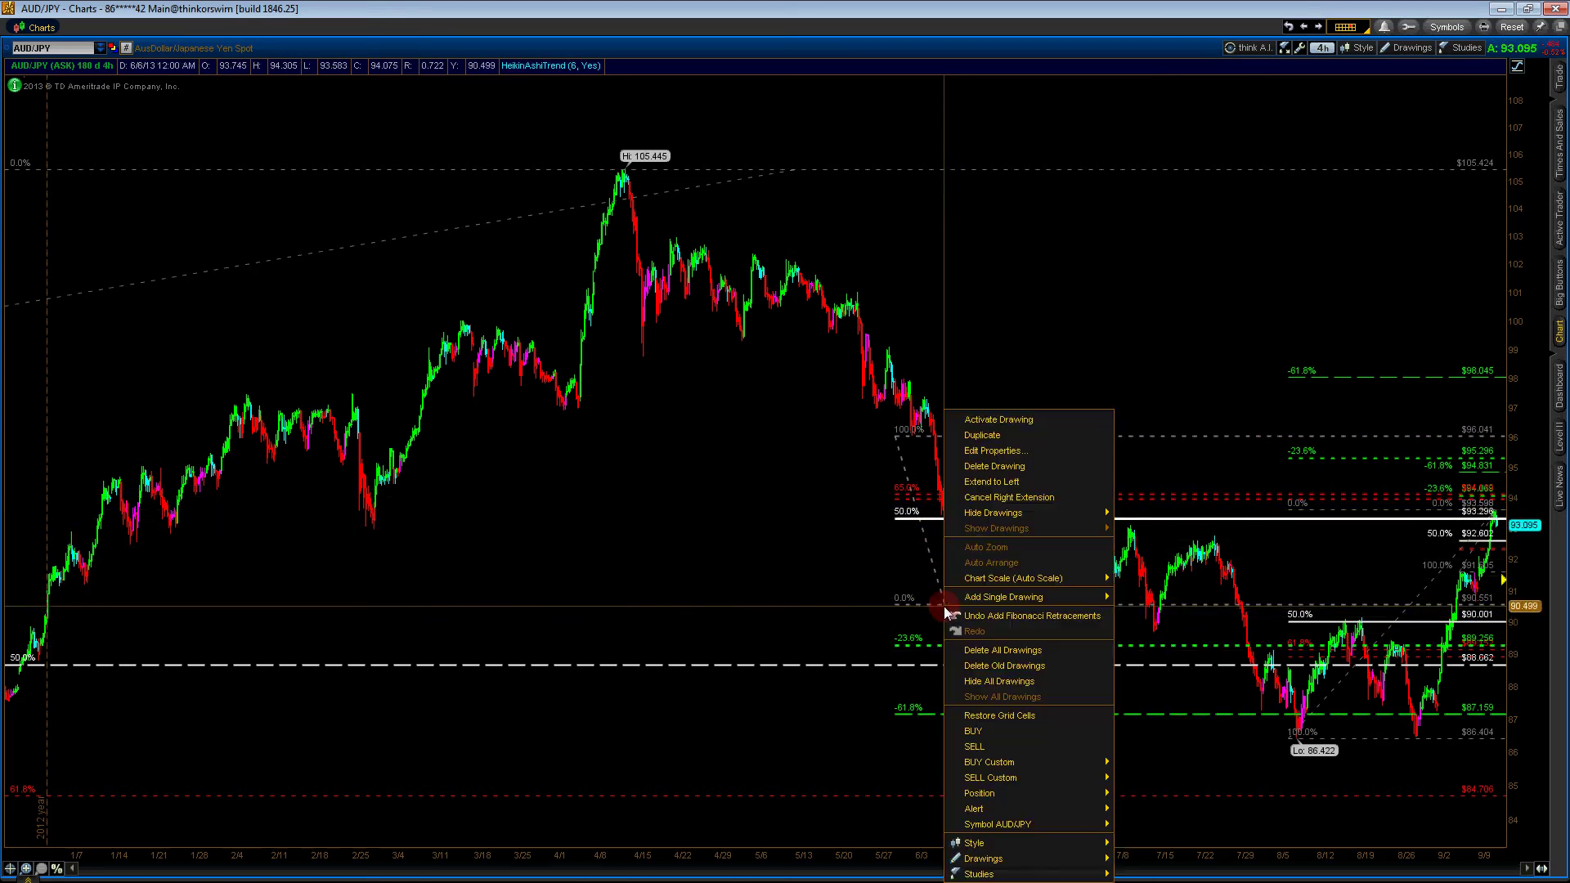
{"action": "left_click", "coordinate": [985, 418]}
{"action": "left_click_drag", "start_coordinate": [944, 605], "coordinate": [968, 625]}
{"action": "left_click", "coordinate": [965, 645]}
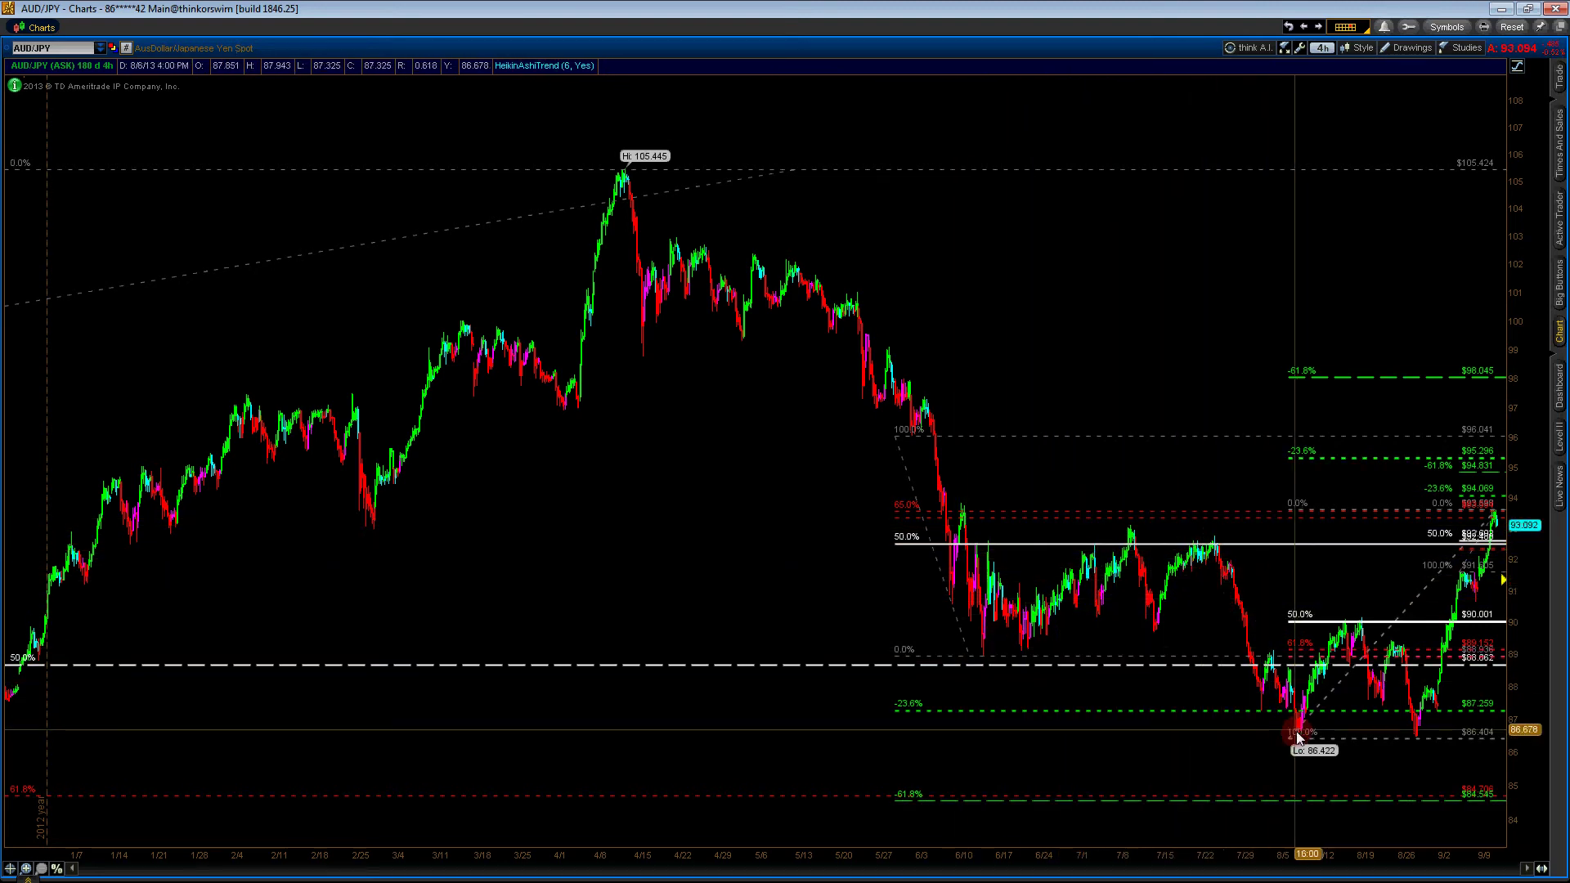
Extend the retracement's lower anchor to the August low at about 86.48, and delete the retracement
{"action": "right_click", "coordinate": [969, 652]}
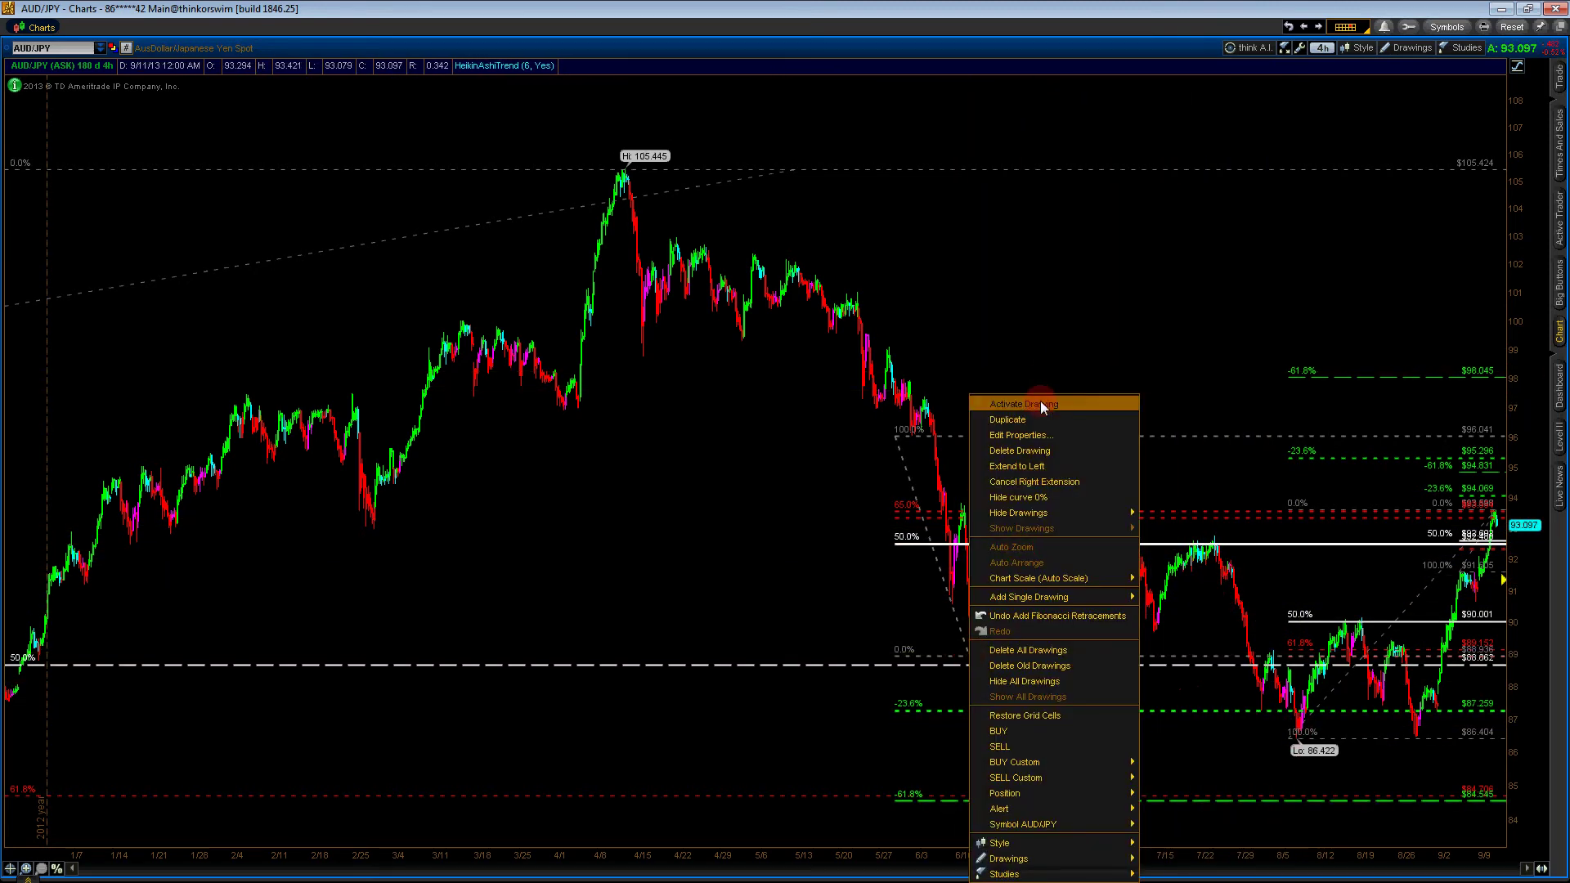
{"action": "left_click", "coordinate": [1040, 401]}
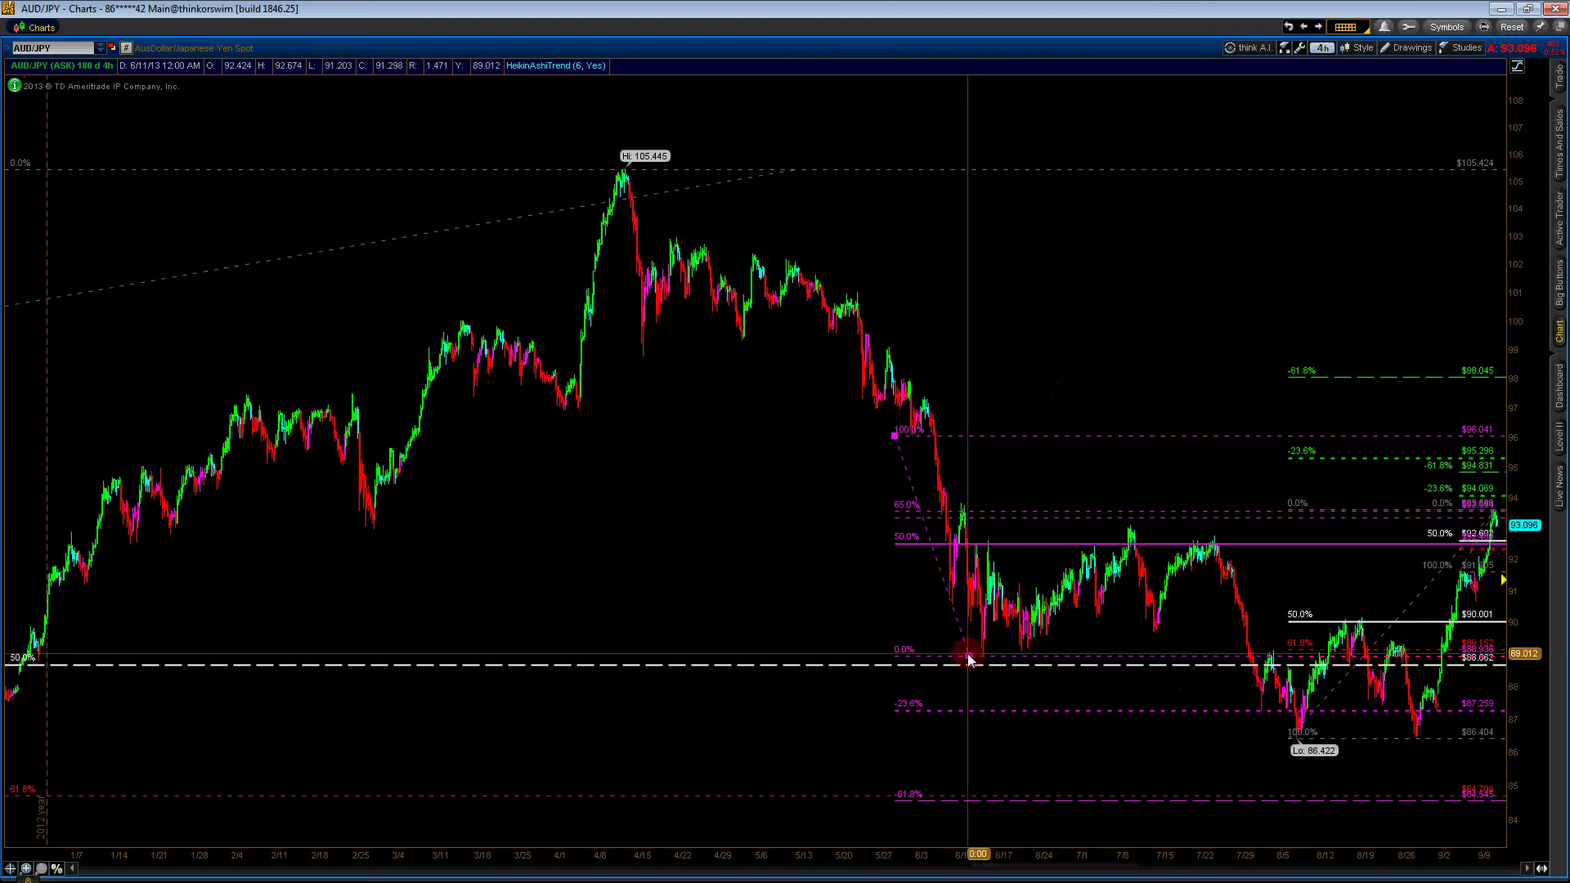
{"action": "mouse_move", "coordinate": [969, 654]}
{"action": "left_mouse_down"}
{"action": "mouse_move", "coordinate": [1233, 704]}
{"action": "mouse_move", "coordinate": [1300, 745]}
{"action": "left_mouse_up"}
{"action": "left_click", "coordinate": [1151, 723]}
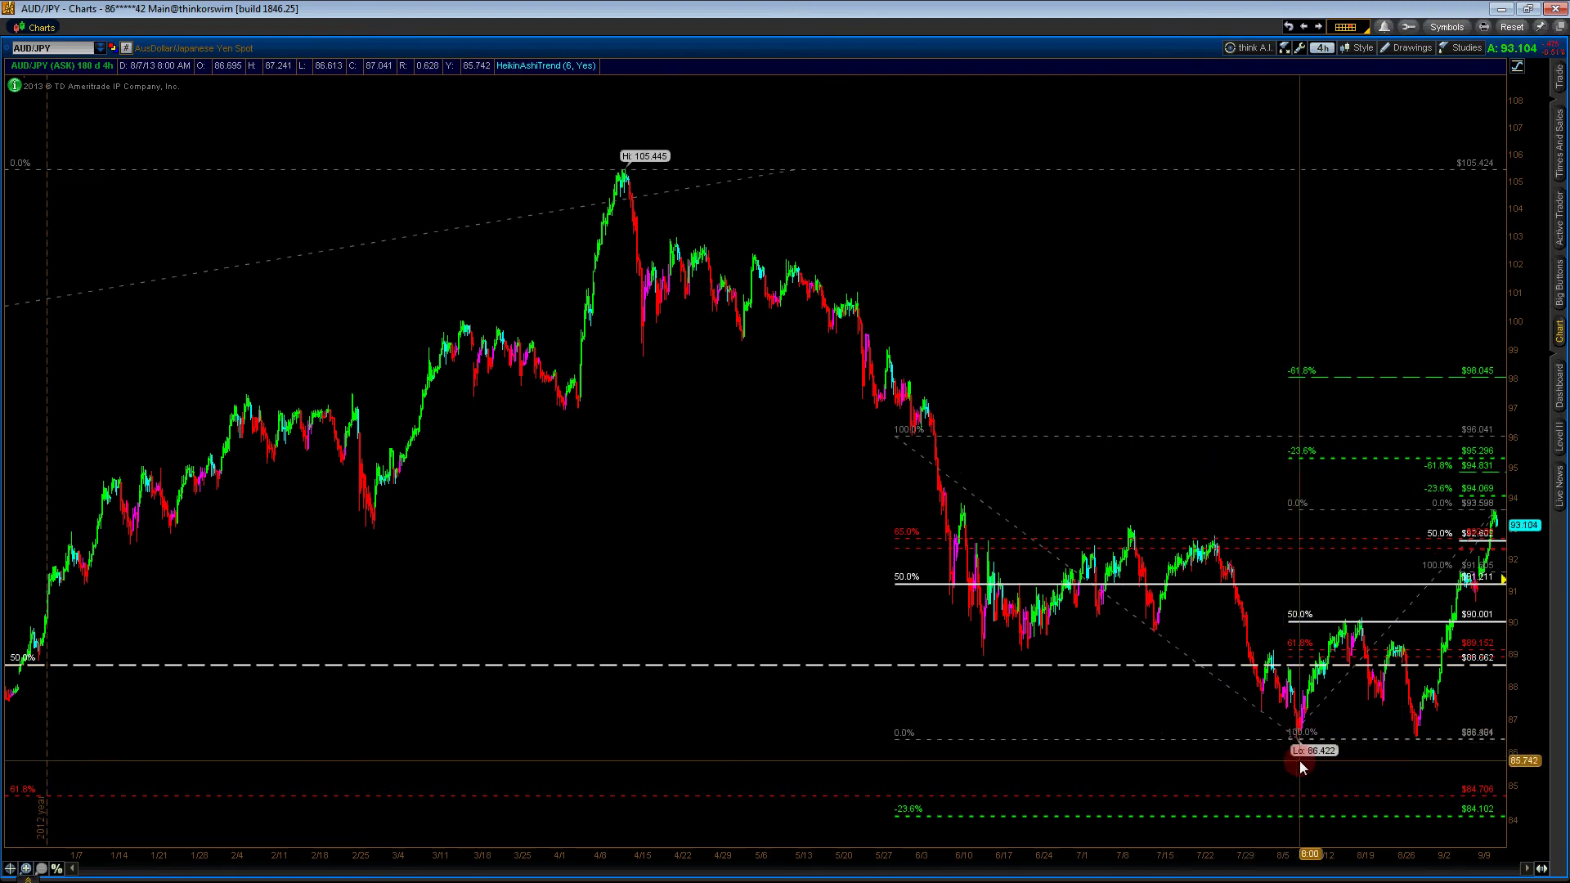
{"action": "right_click", "coordinate": [1156, 631]}
{"action": "left_click", "coordinate": [1219, 448]}
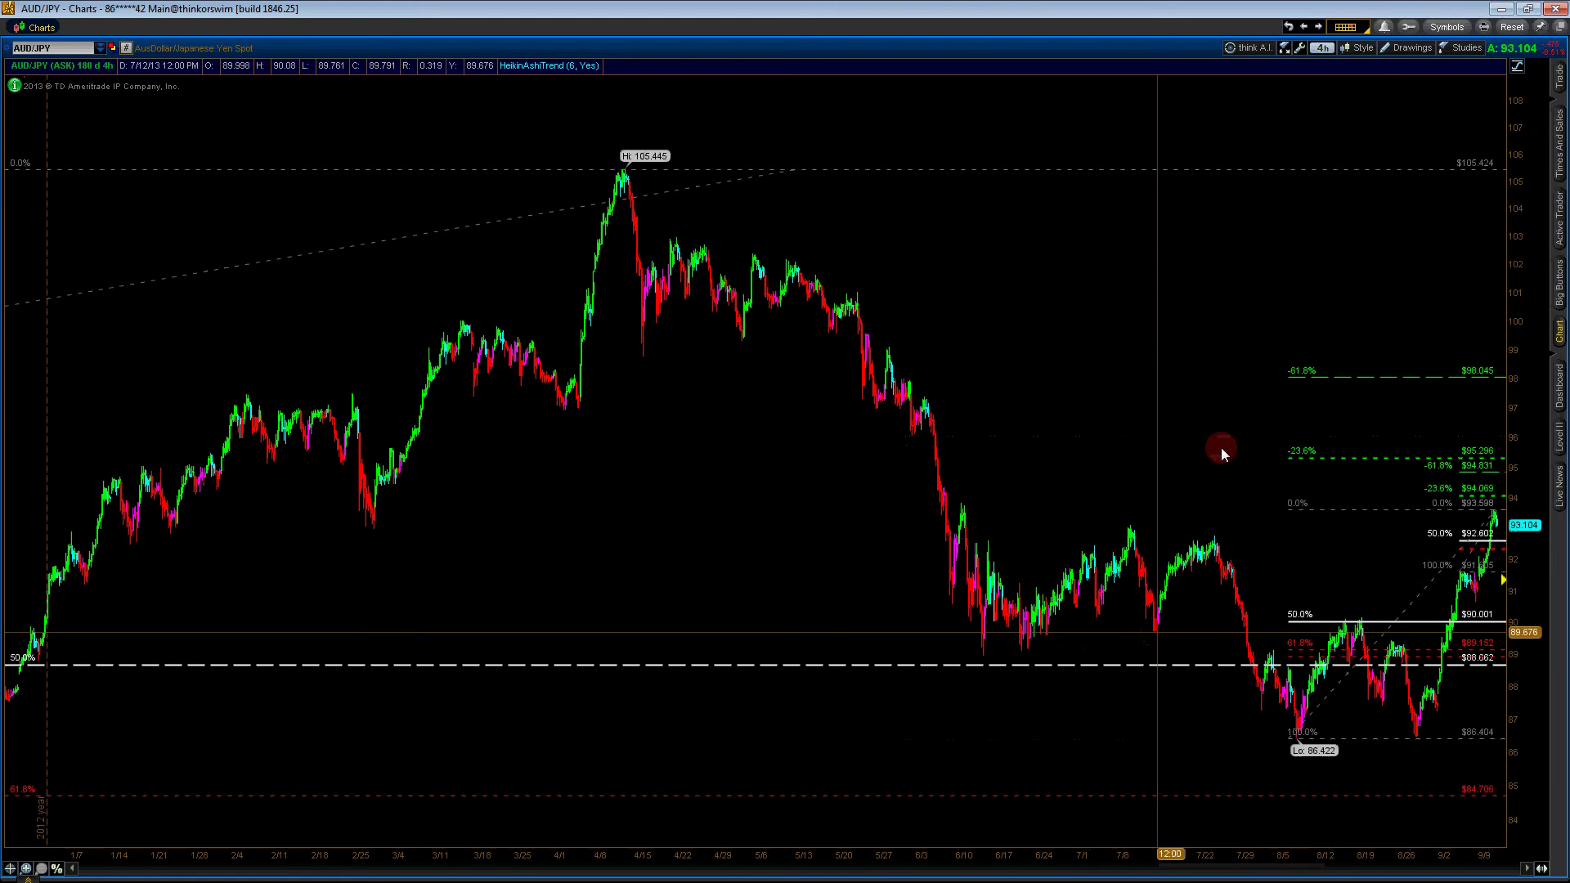
Examine the July-to-September move on AUD/JPY and switch the chart to 15-minute bars
{"action": "left_click_drag", "start_coordinate": [1107, 528], "coordinate": [1502, 636]}
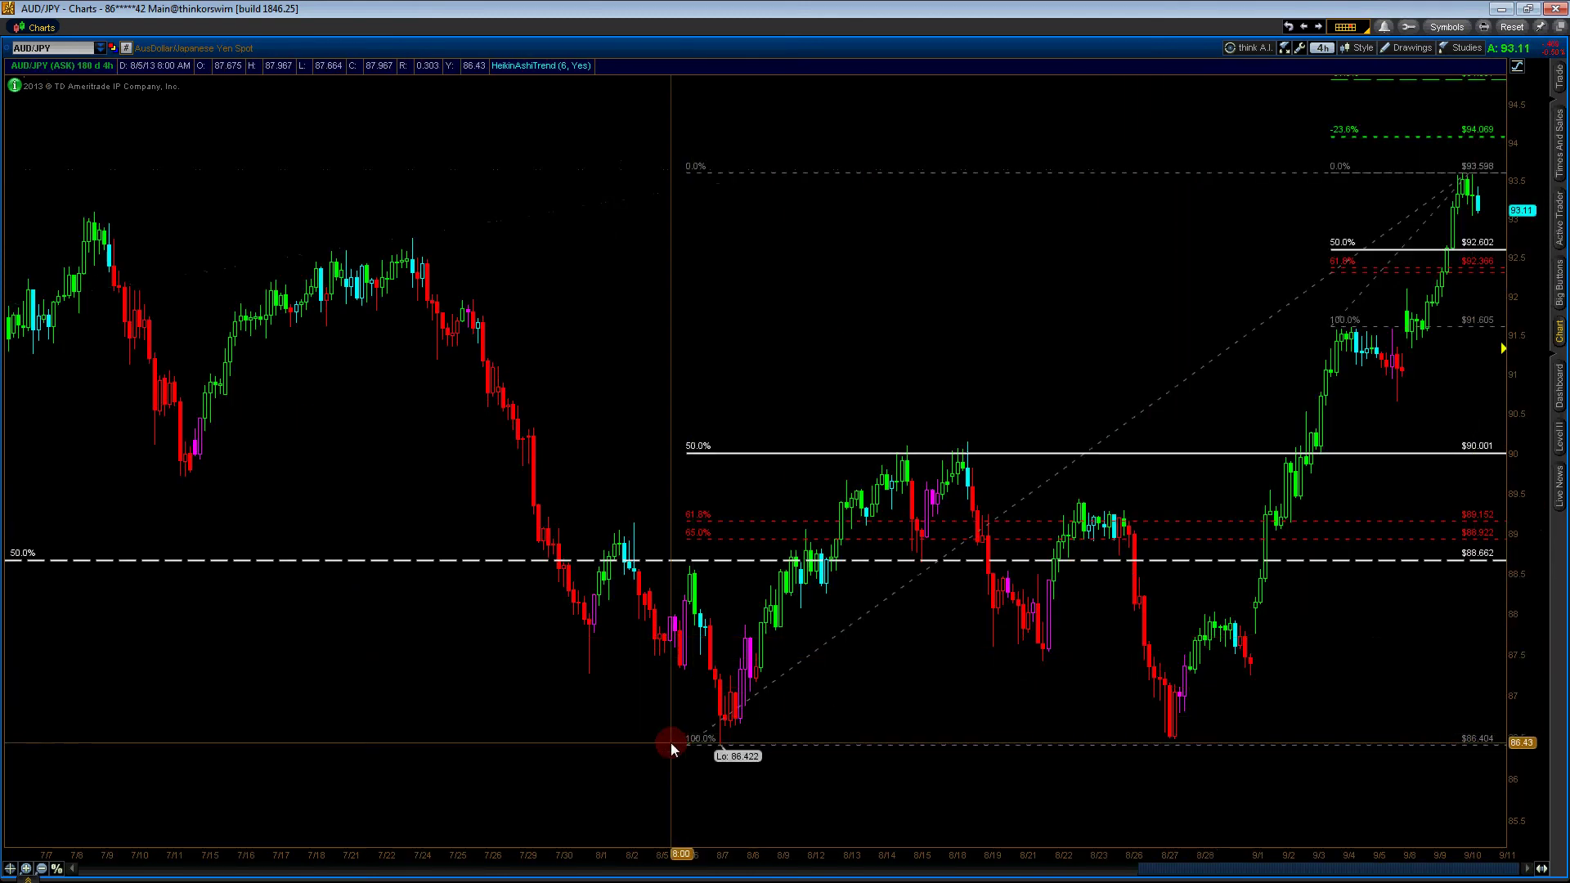
{"action": "left_click_drag", "start_coordinate": [670, 743], "coordinate": [1415, 179]}
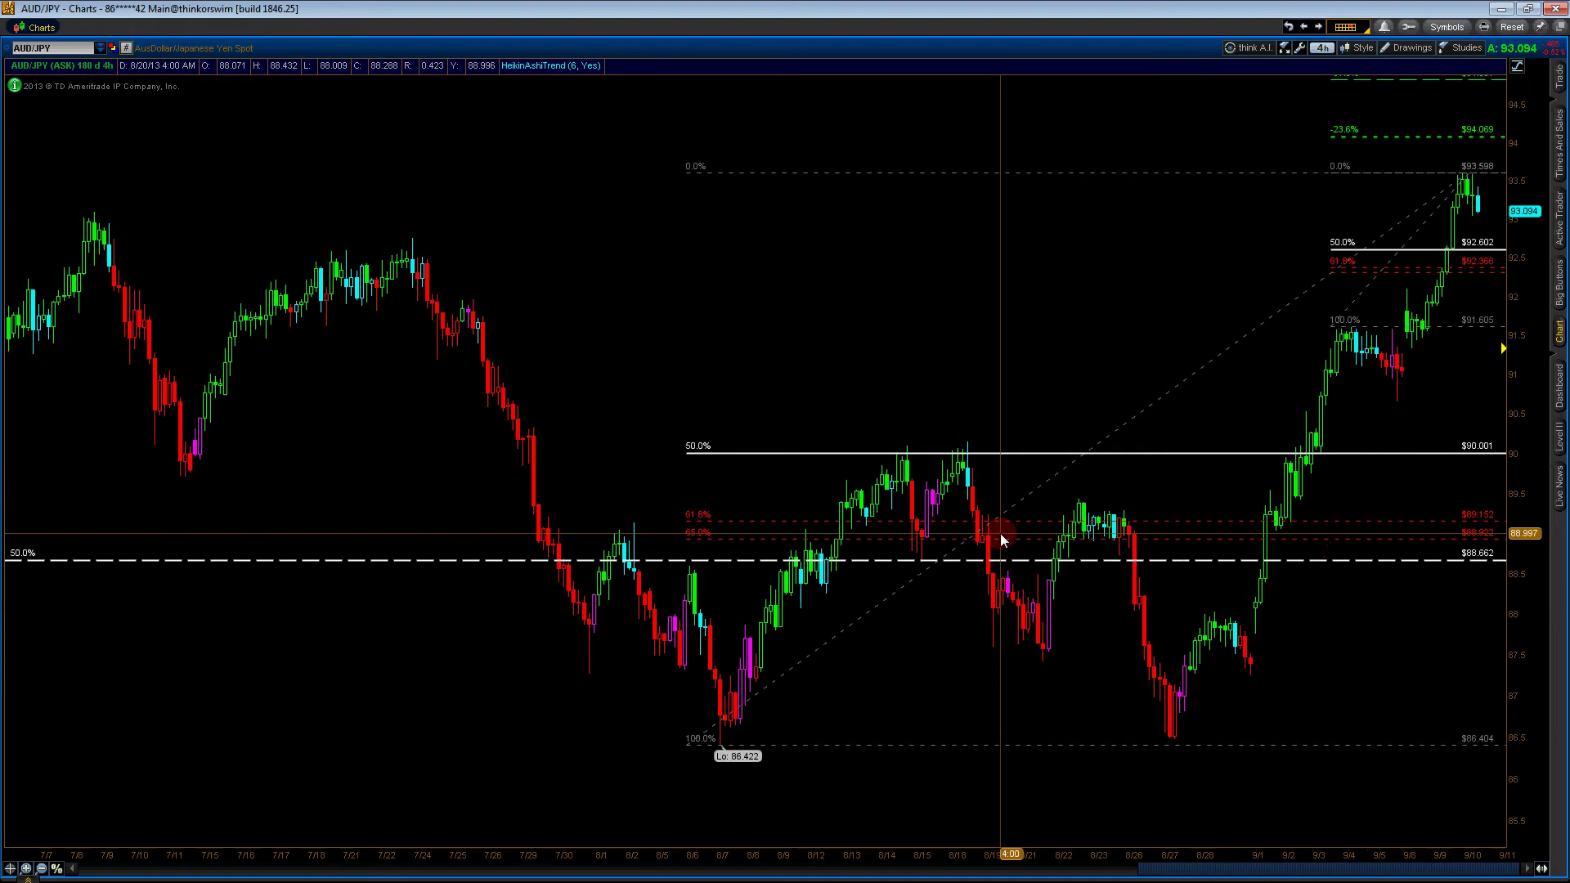
{"action": "left_click", "coordinate": [1322, 49]}
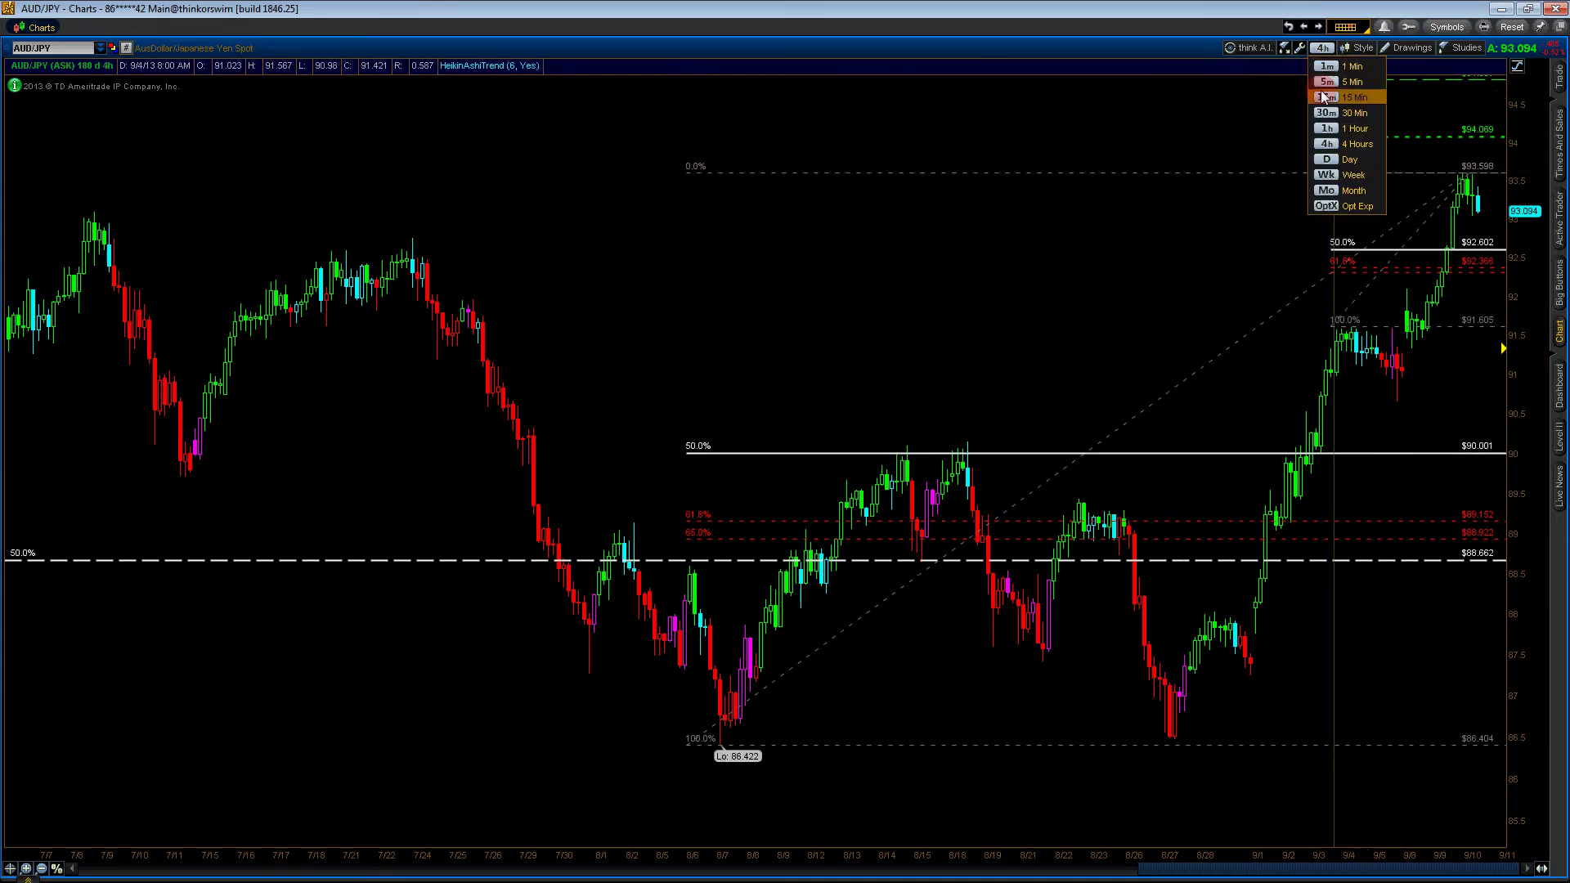
{"action": "left_click", "coordinate": [1328, 98]}
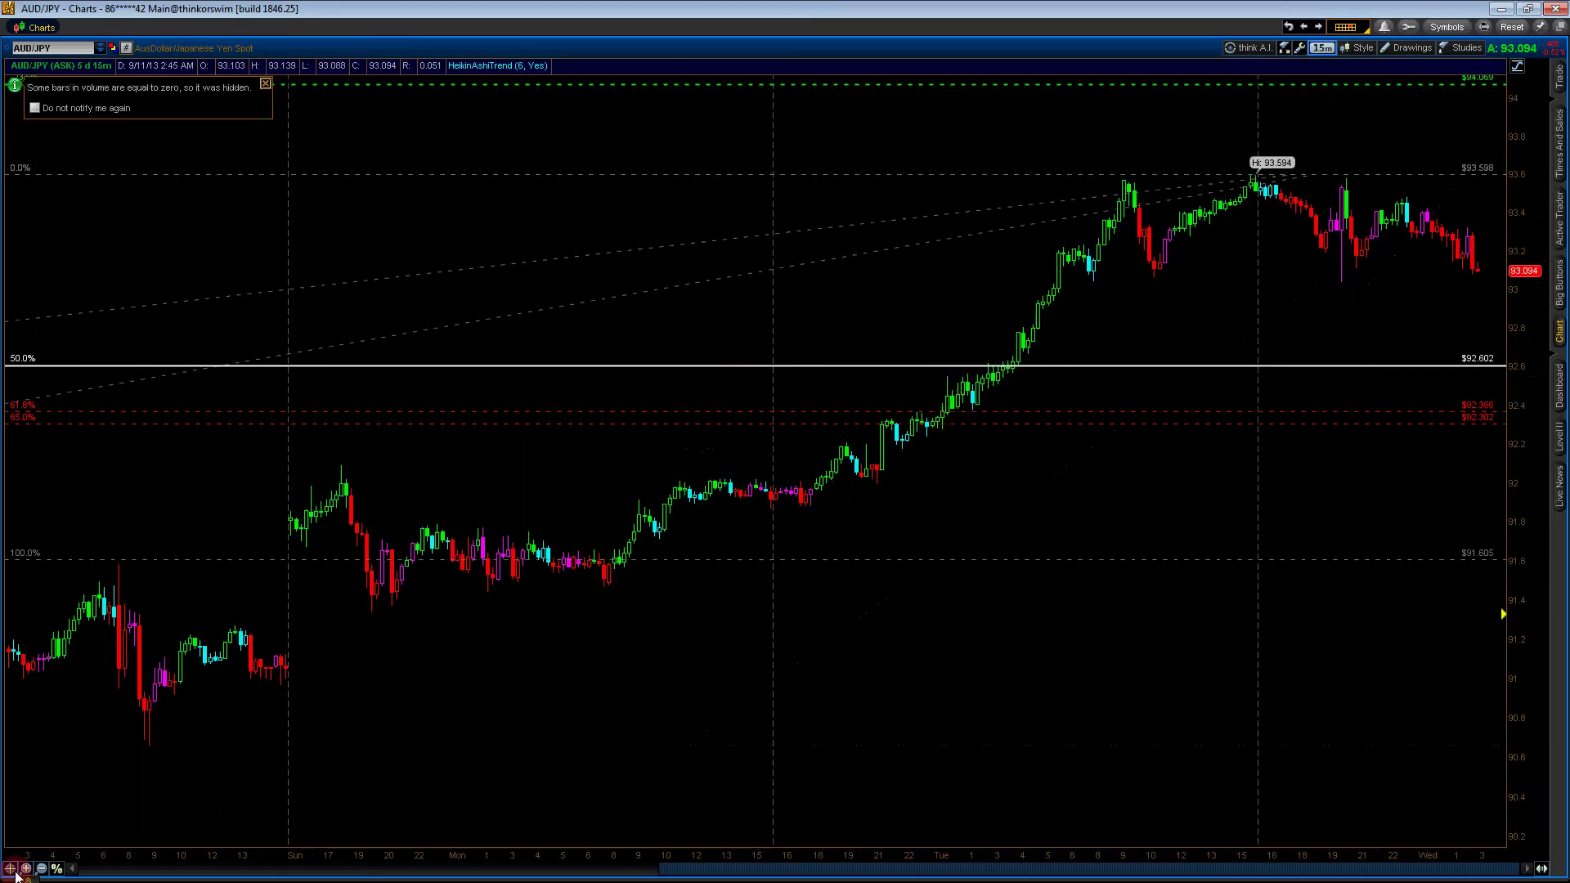
{"action": "left_click", "coordinate": [41, 869]}
Set the intraday time frame to 20 days of 15-minute bars and show late August through September 11
{"action": "left_click", "coordinate": [1356, 48]}
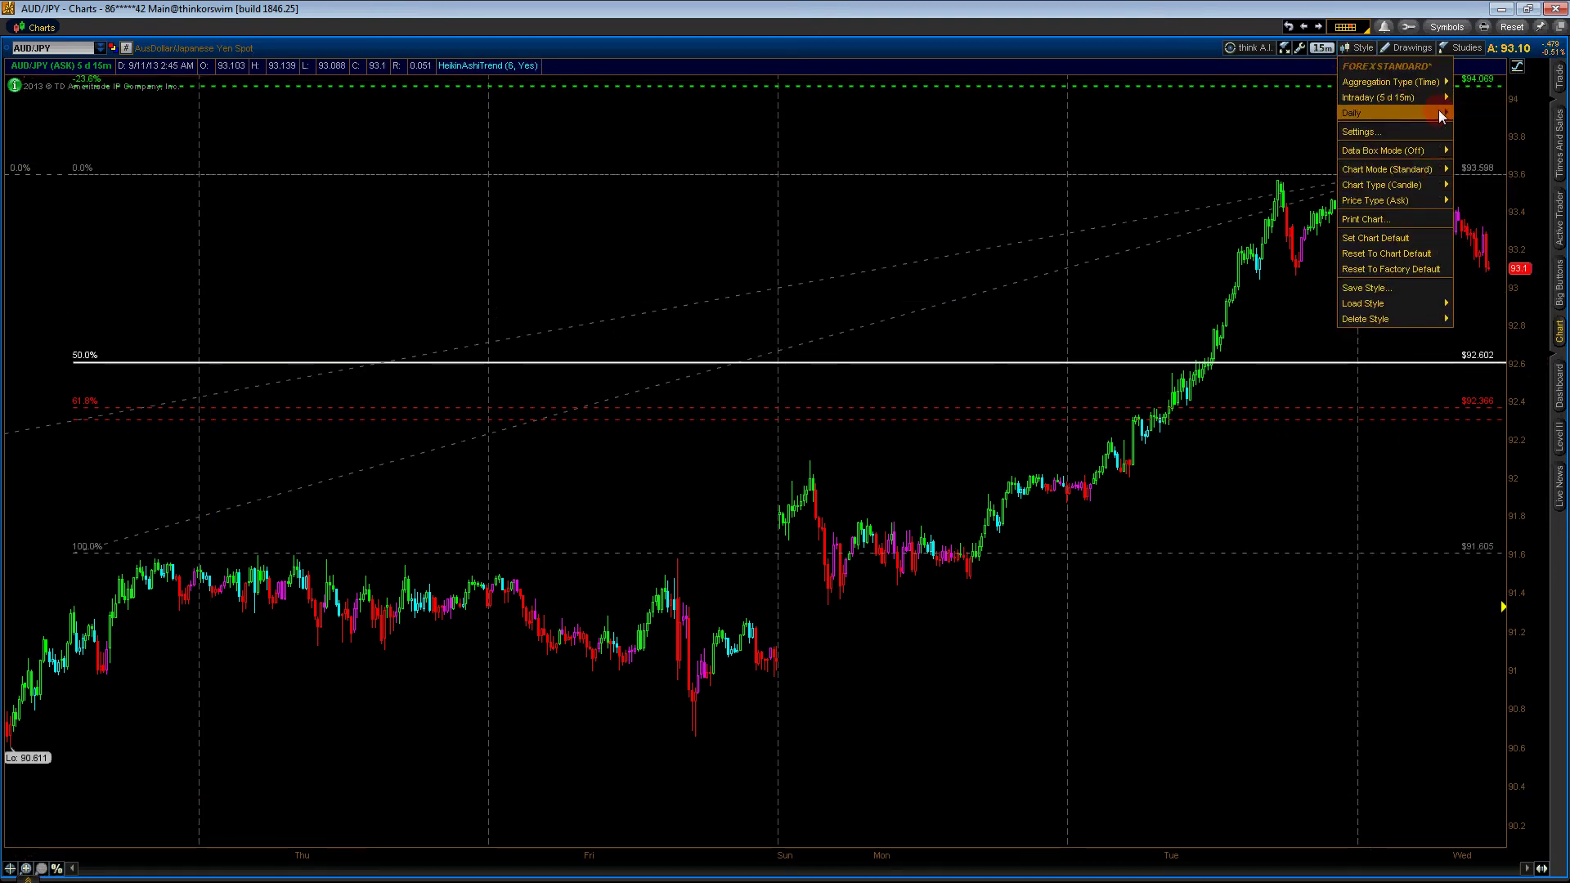
{"action": "mouse_move", "coordinate": [1438, 112]}
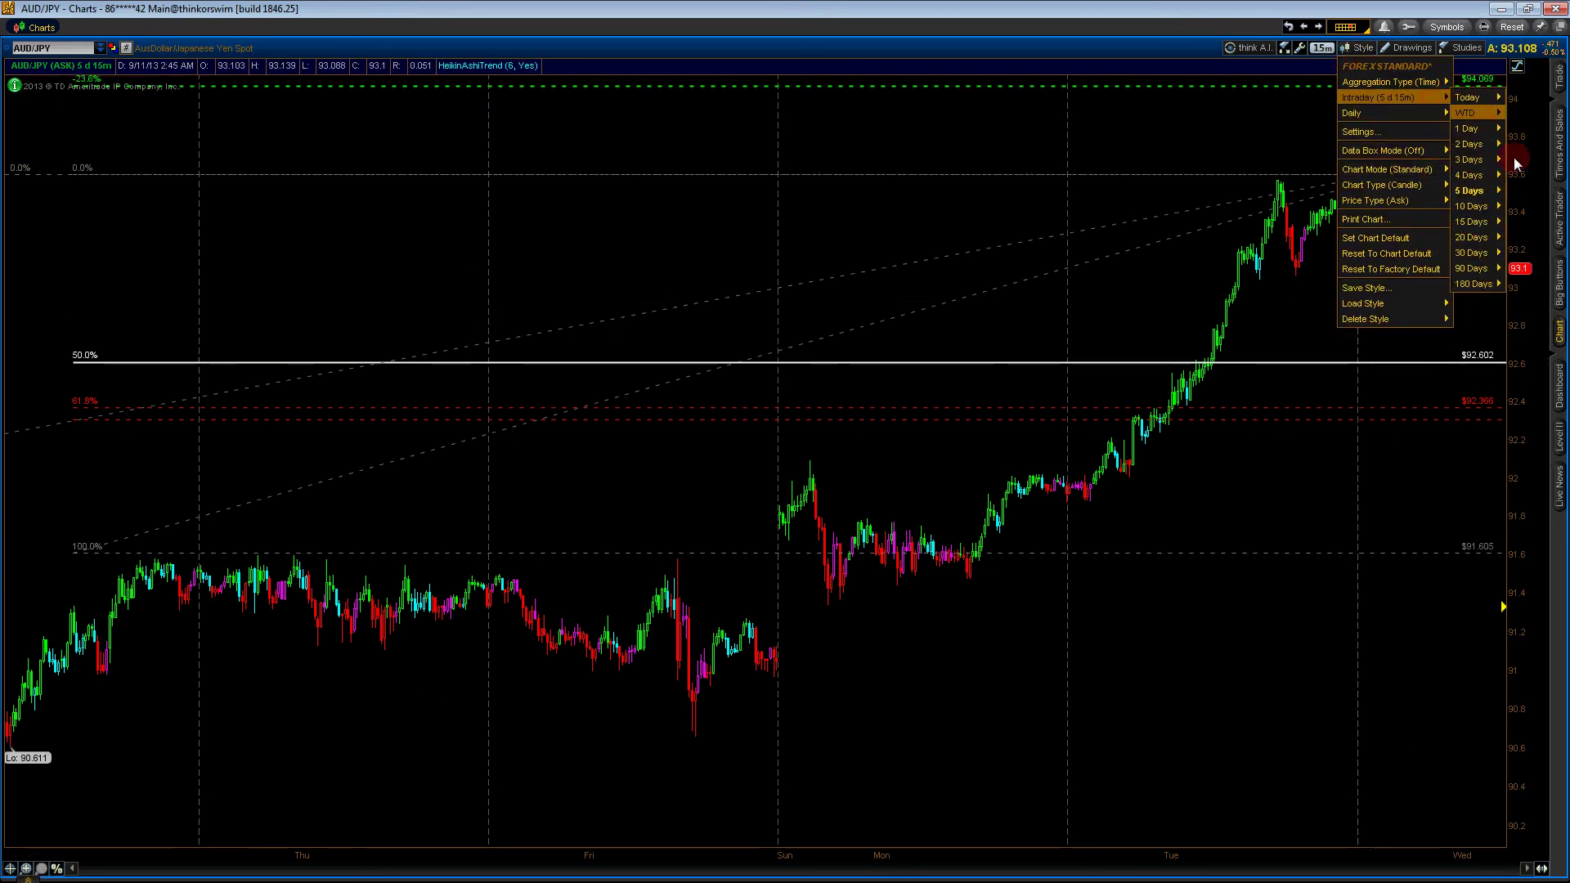
{"action": "mouse_move", "coordinate": [1486, 235]}
{"action": "left_click", "coordinate": [1421, 273]}
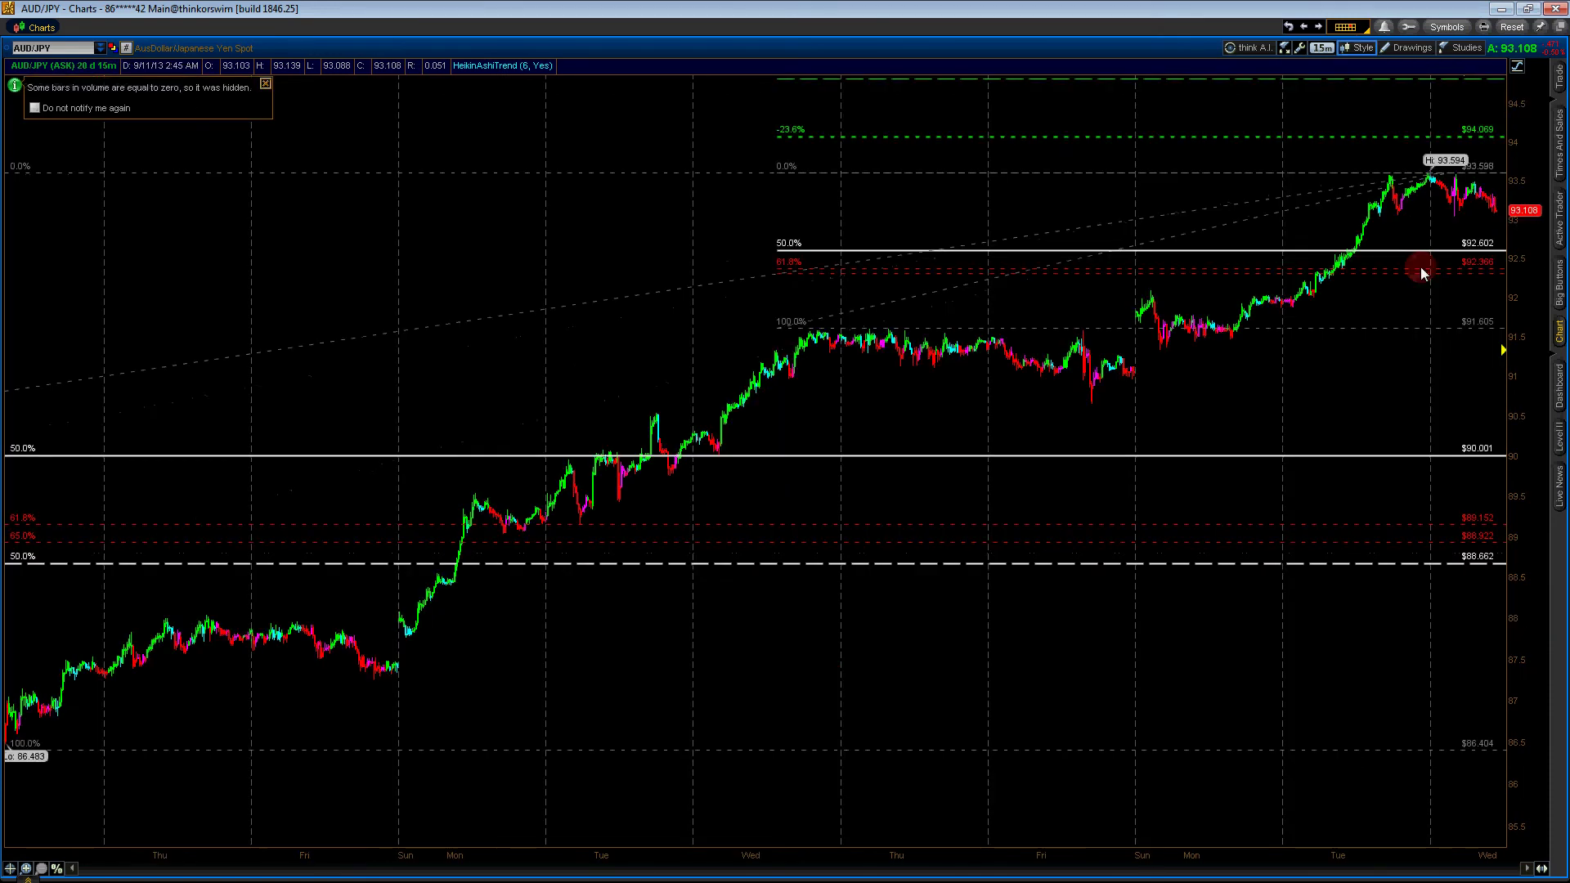
{"action": "left_click_drag", "start_coordinate": [610, 458], "coordinate": [1501, 409]}
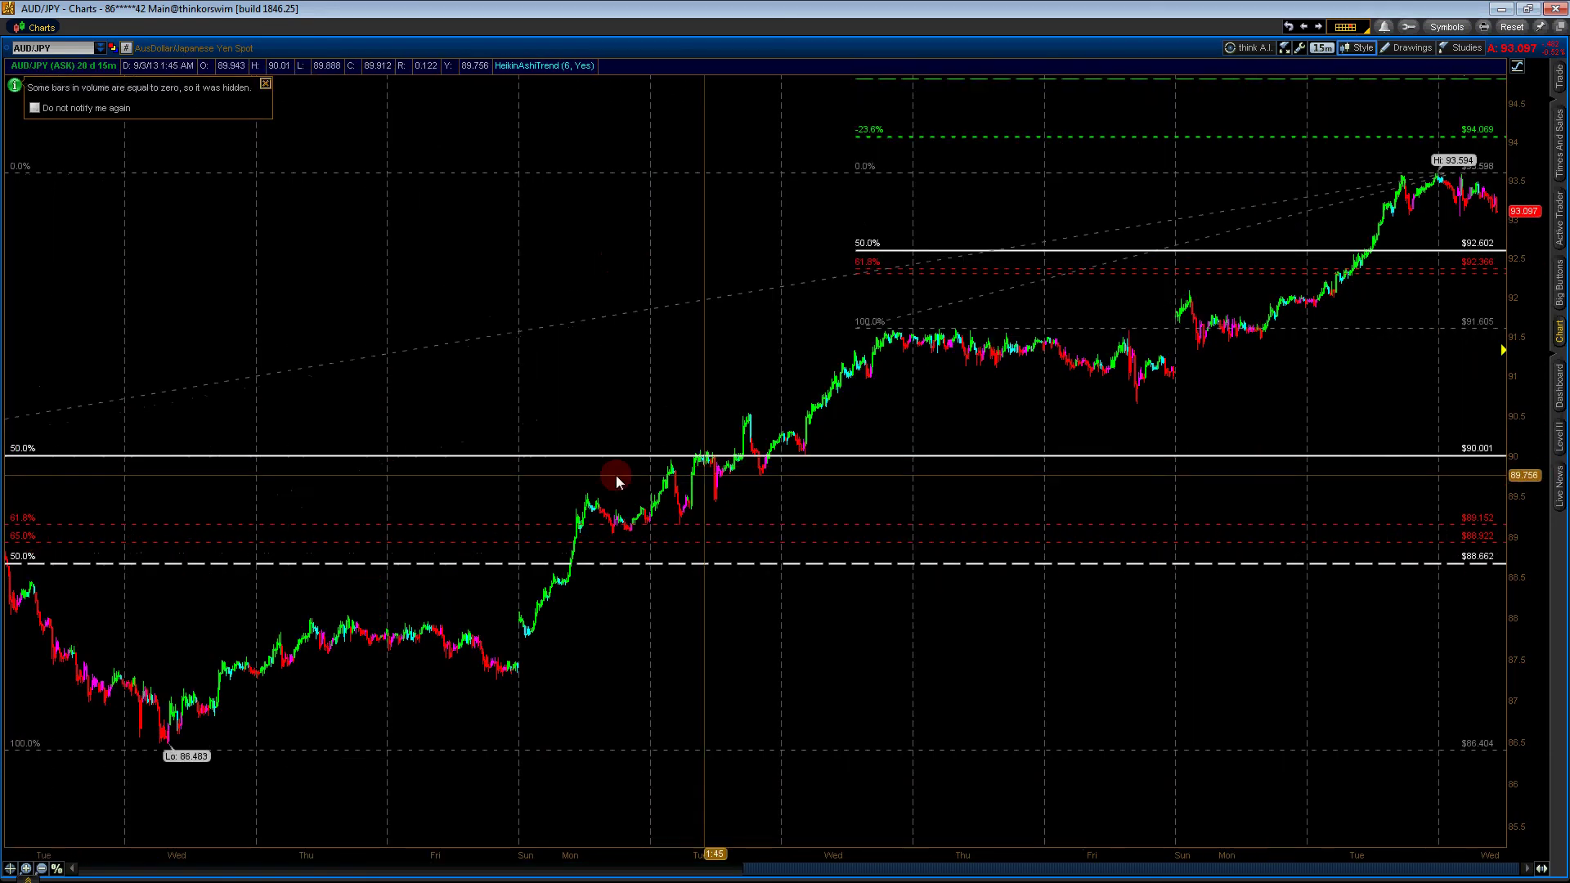
Draw a Fibonacci retracement from about 89.97 on September 2 up to the early-September high at about 91.6
{"action": "left_click", "coordinate": [537, 578]}
{"action": "left_click_drag", "start_coordinate": [561, 501], "coordinate": [636, 463]}
{"action": "key", "text": "Escape"}
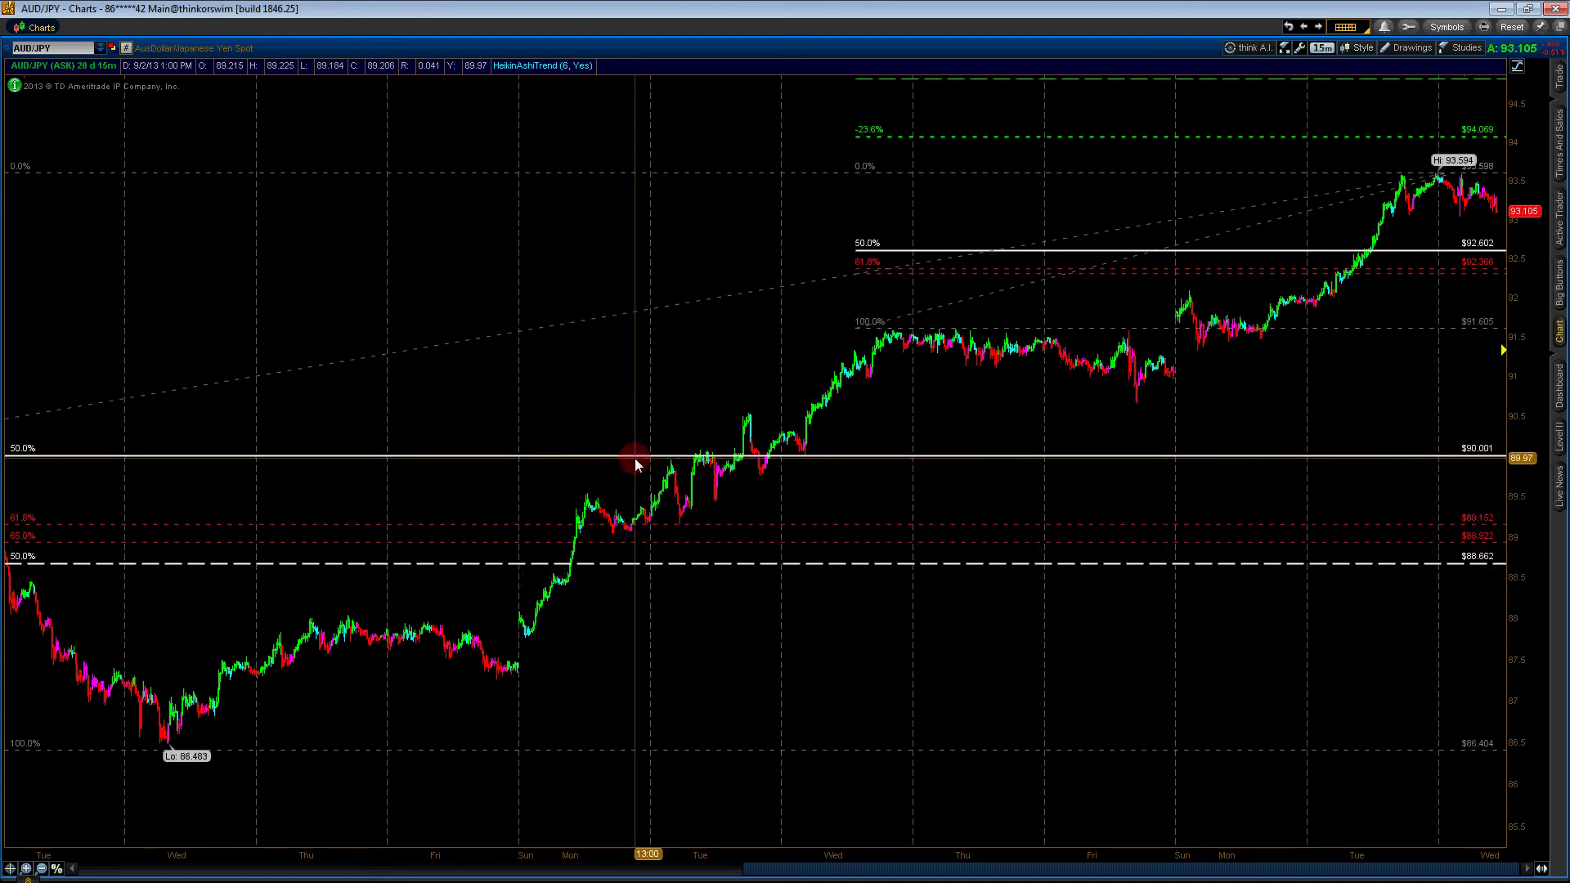
{"action": "left_click_drag", "start_coordinate": [636, 460], "coordinate": [833, 332]}
{"action": "left_click", "coordinate": [1127, 398]}
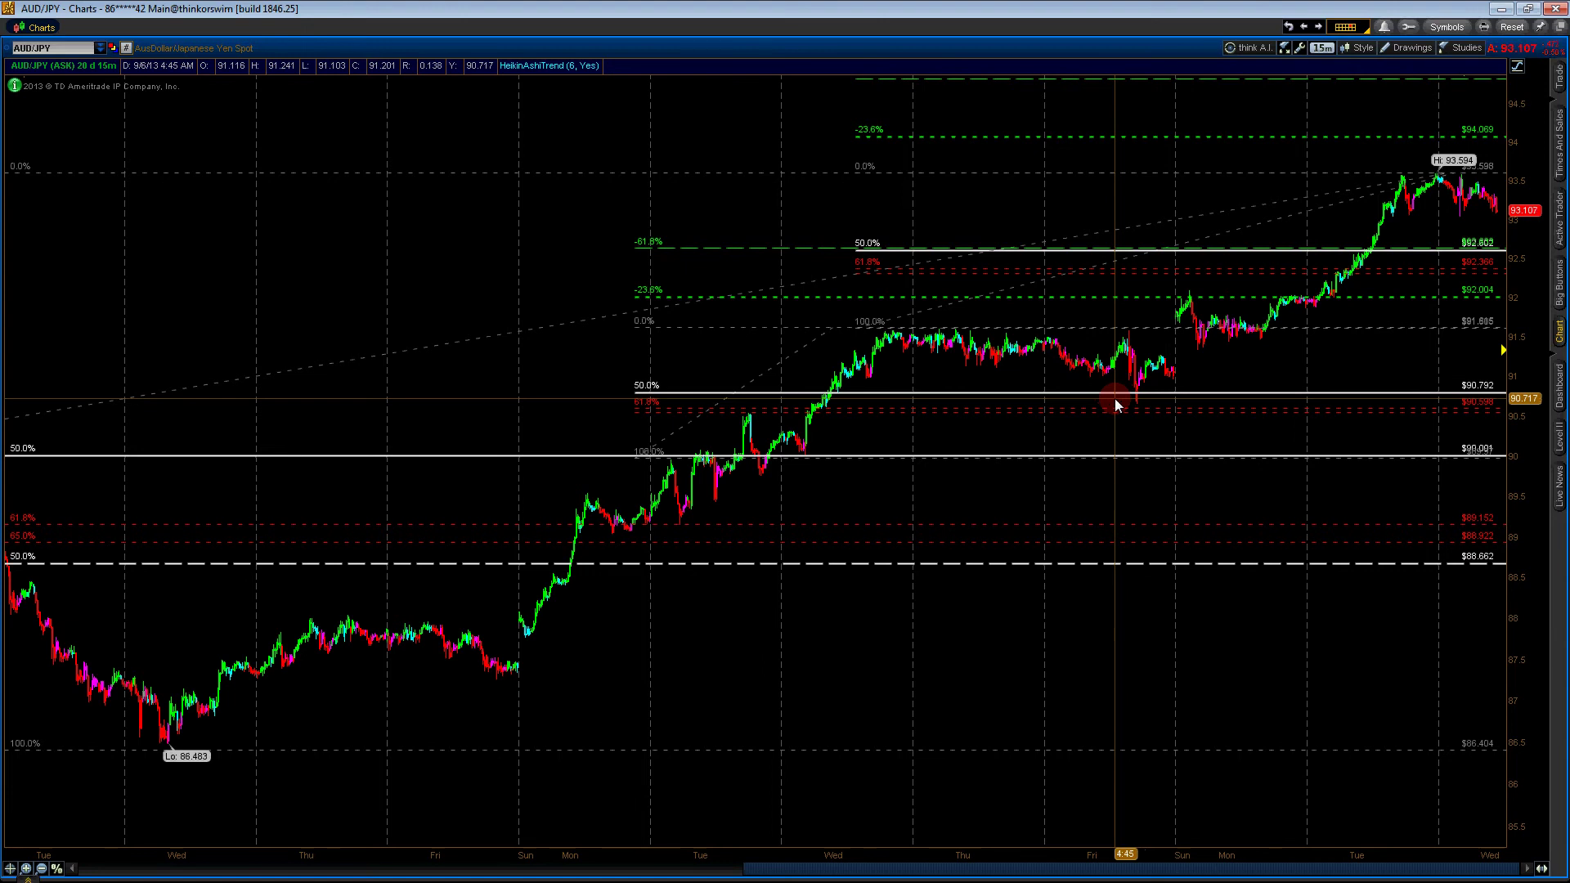
Delete the Fibonacci retracement that runs from 91.605 up to 93.598
{"action": "left_click_drag", "start_coordinate": [645, 249], "coordinate": [1501, 352]}
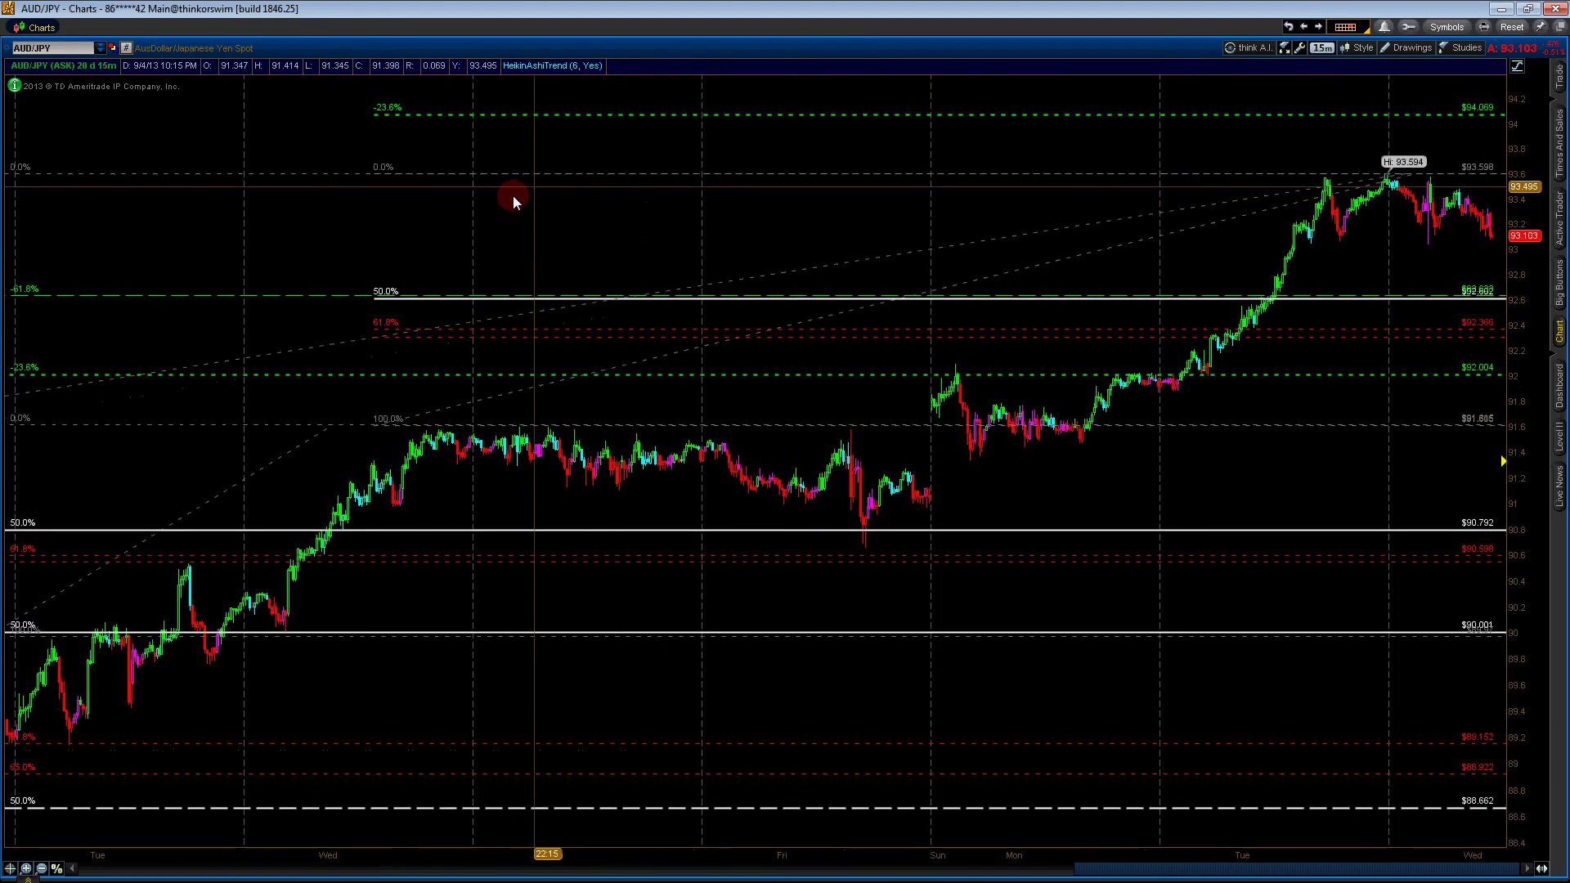
{"action": "right_click", "coordinate": [523, 386]}
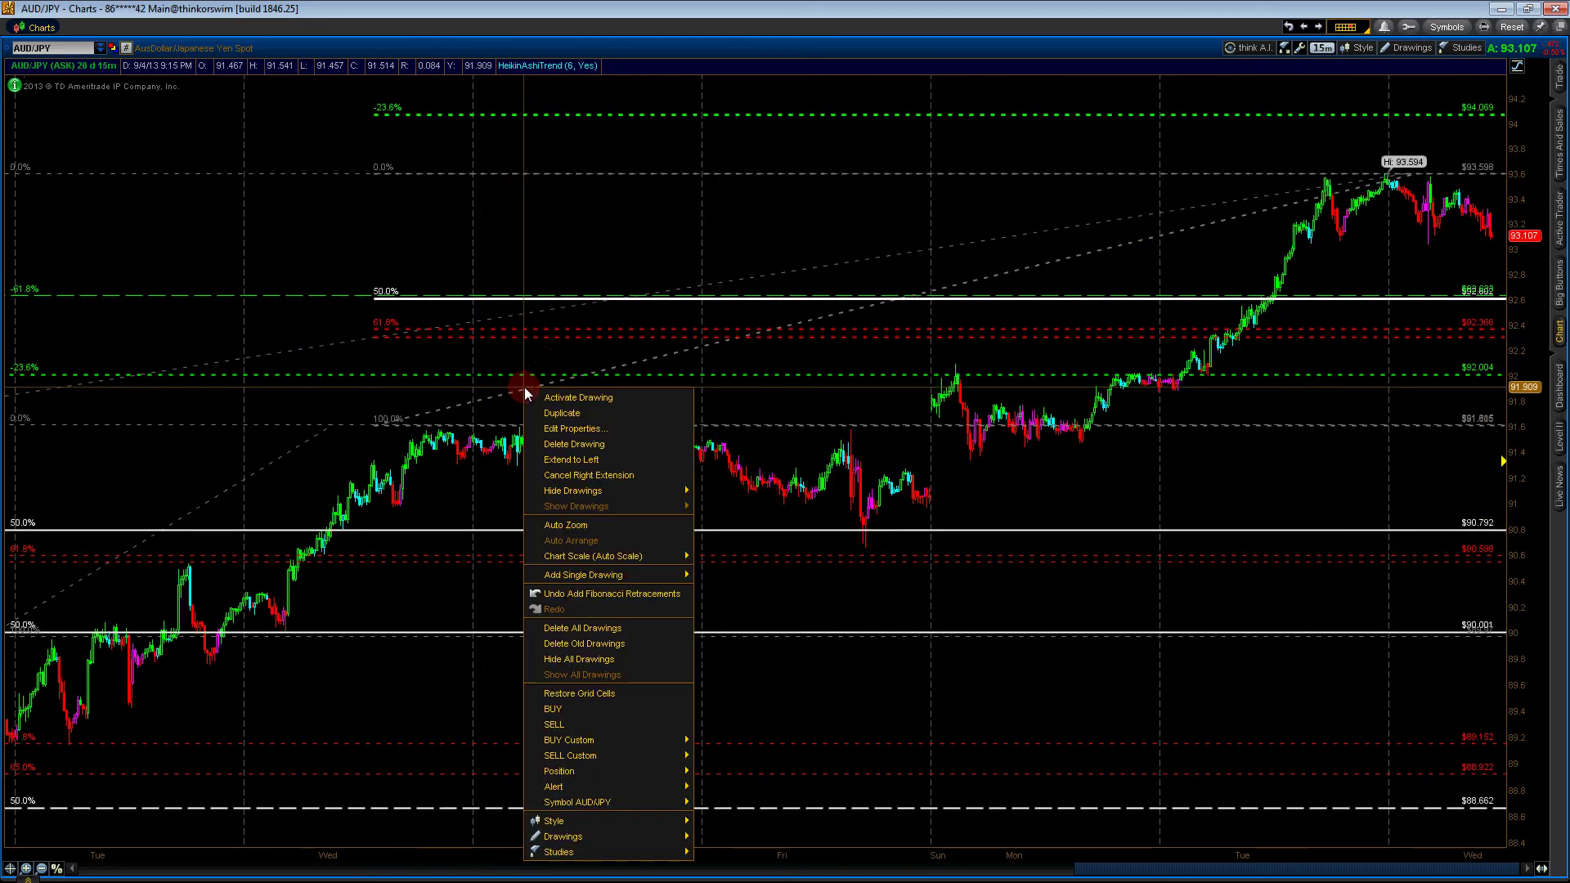
{"action": "left_click", "coordinate": [564, 443]}
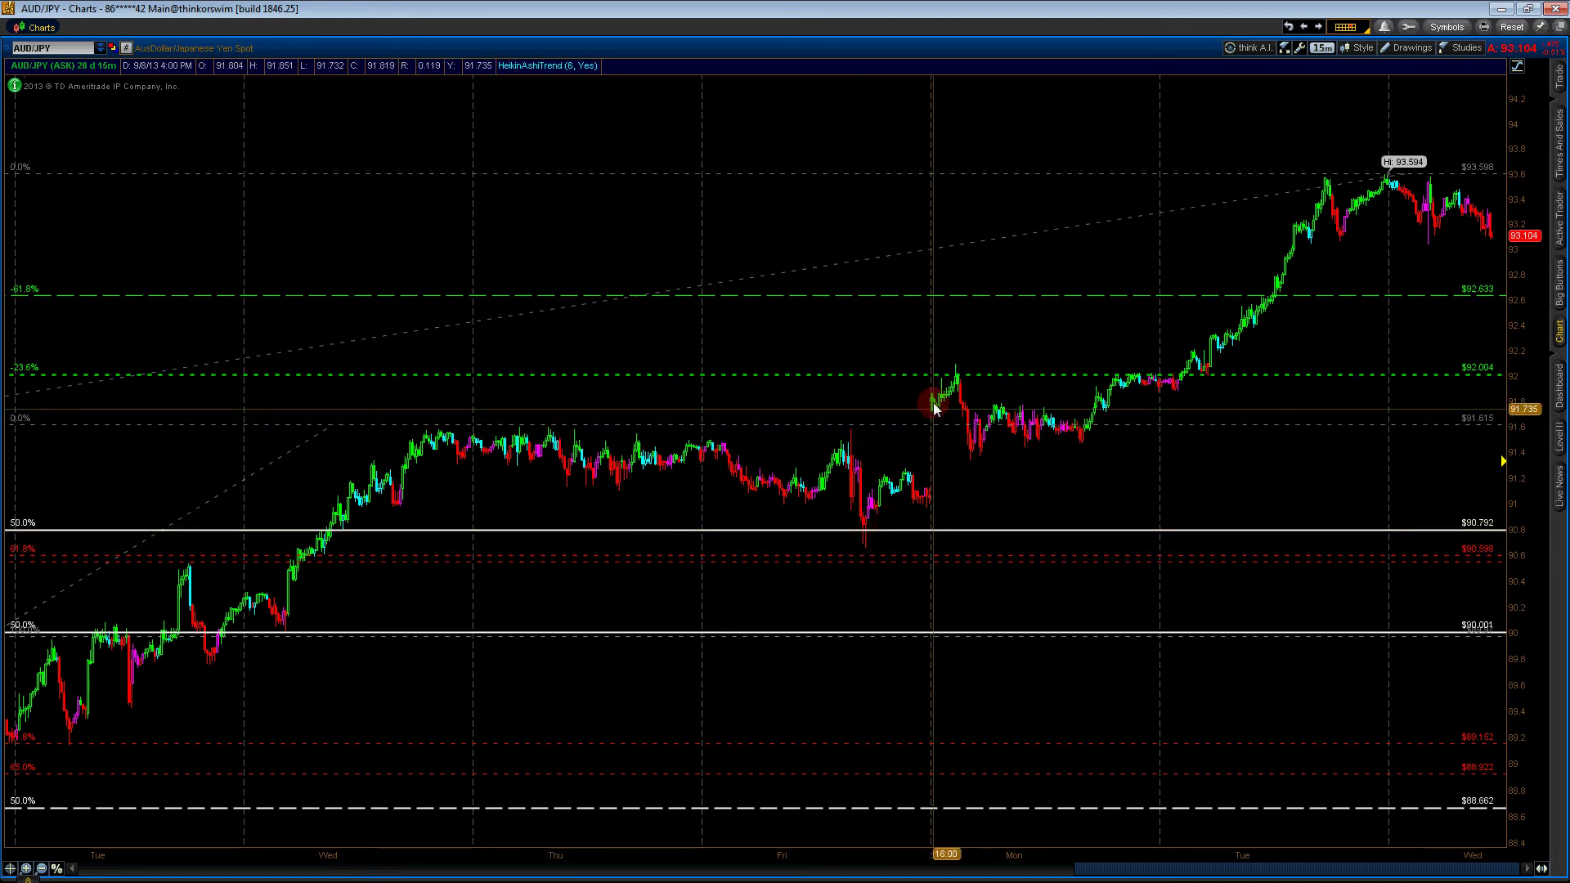
Raise the upper anchor of the retracement starting near 90 to about 92.11, level with the high after the weekend gap
{"action": "right_click", "coordinate": [385, 426]}
{"action": "left_click", "coordinate": [407, 421]}
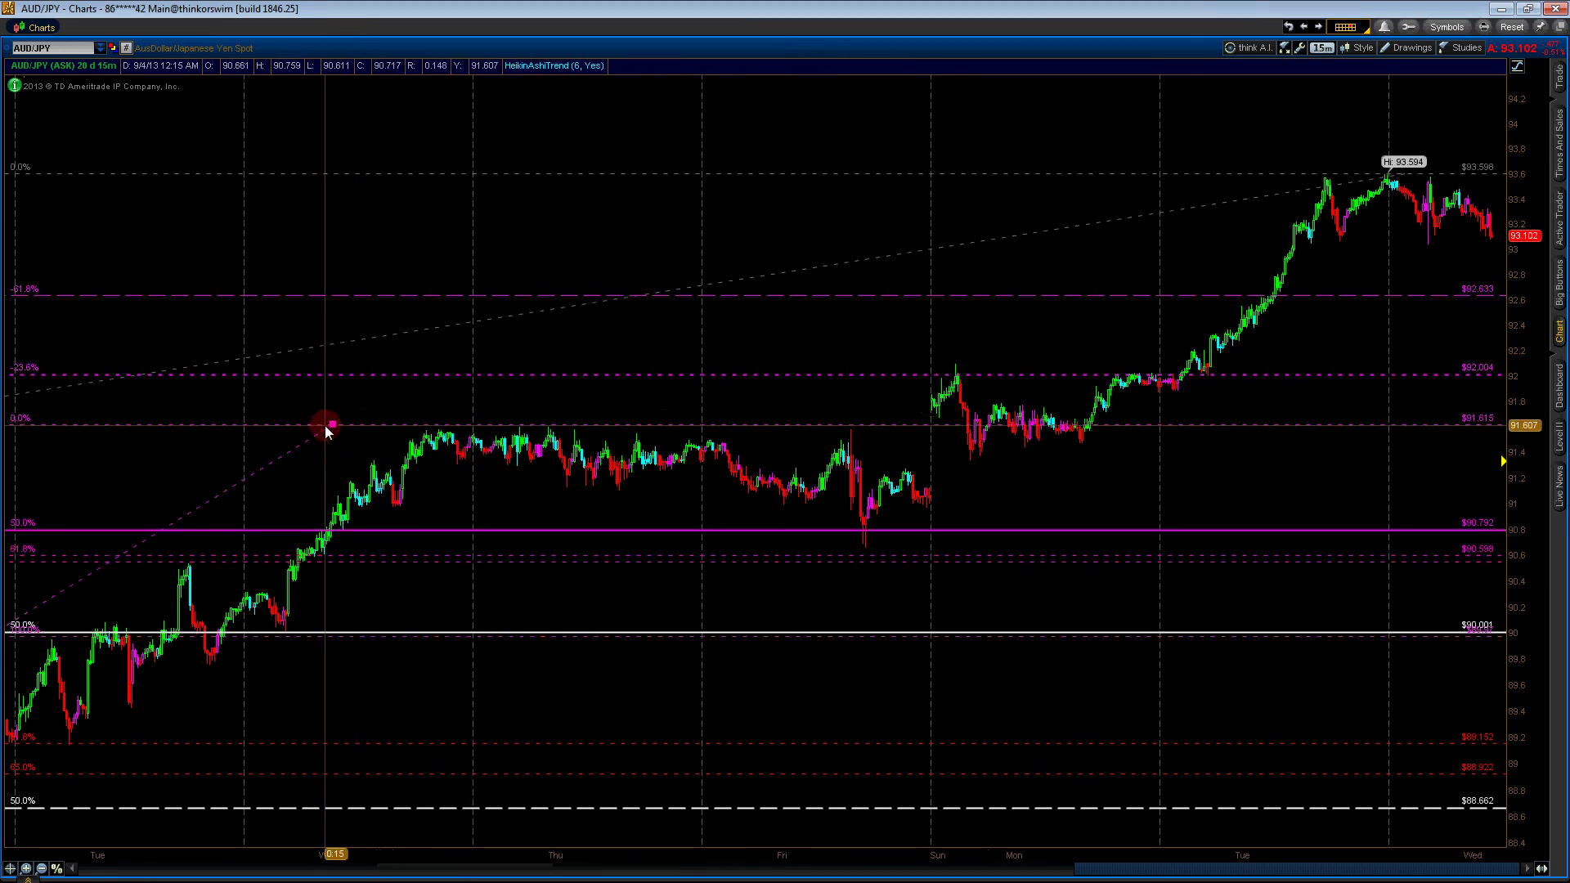
{"action": "left_click_drag", "start_coordinate": [326, 430], "coordinate": [1012, 367]}
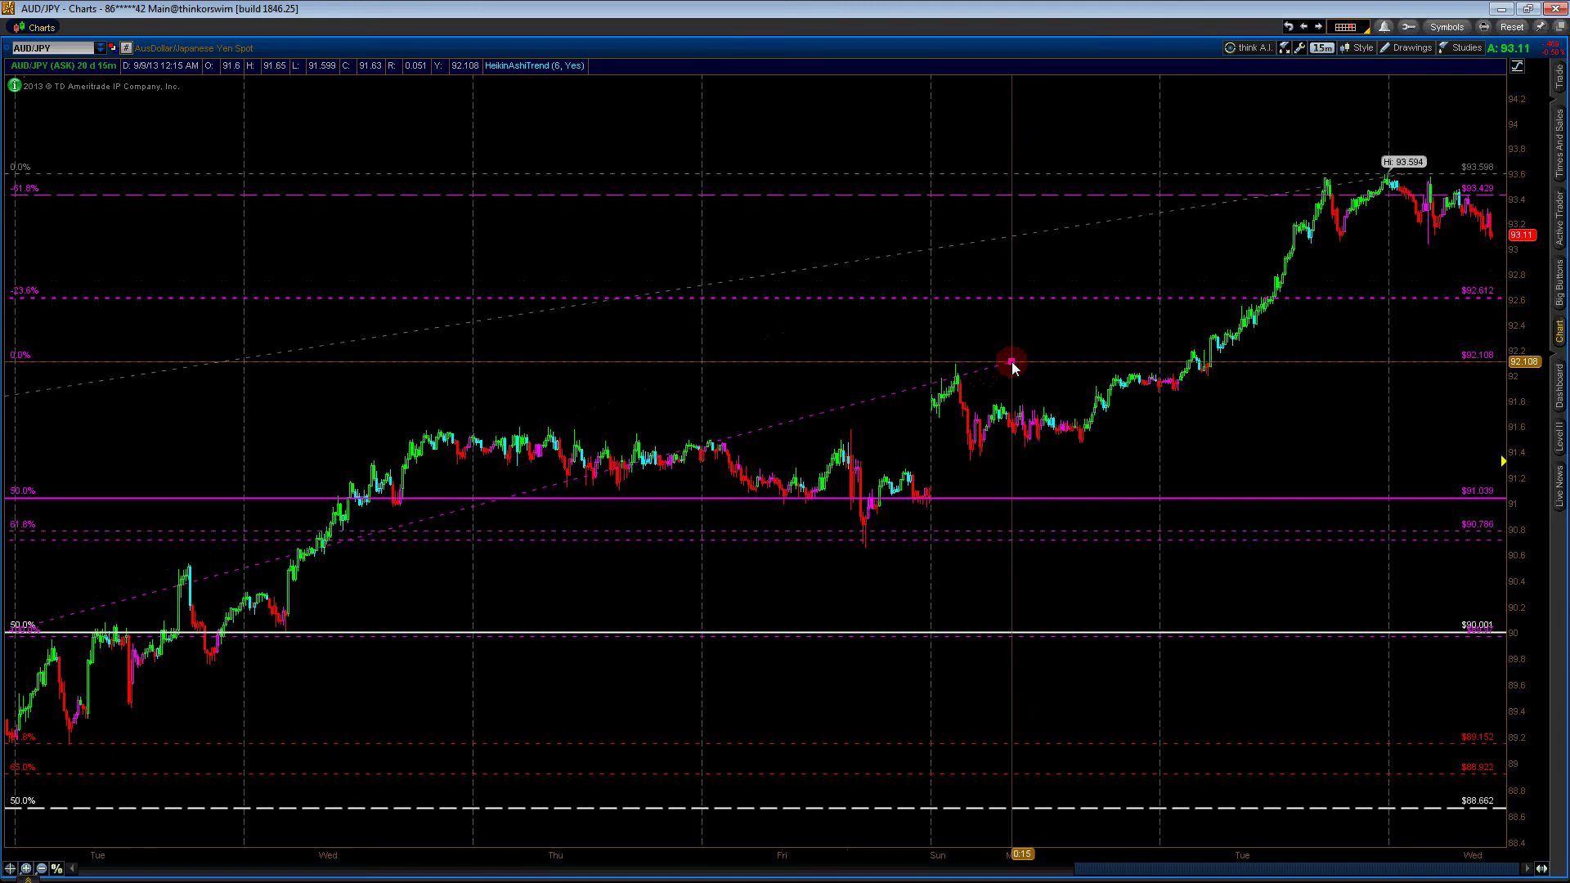
{"action": "left_click", "coordinate": [771, 477]}
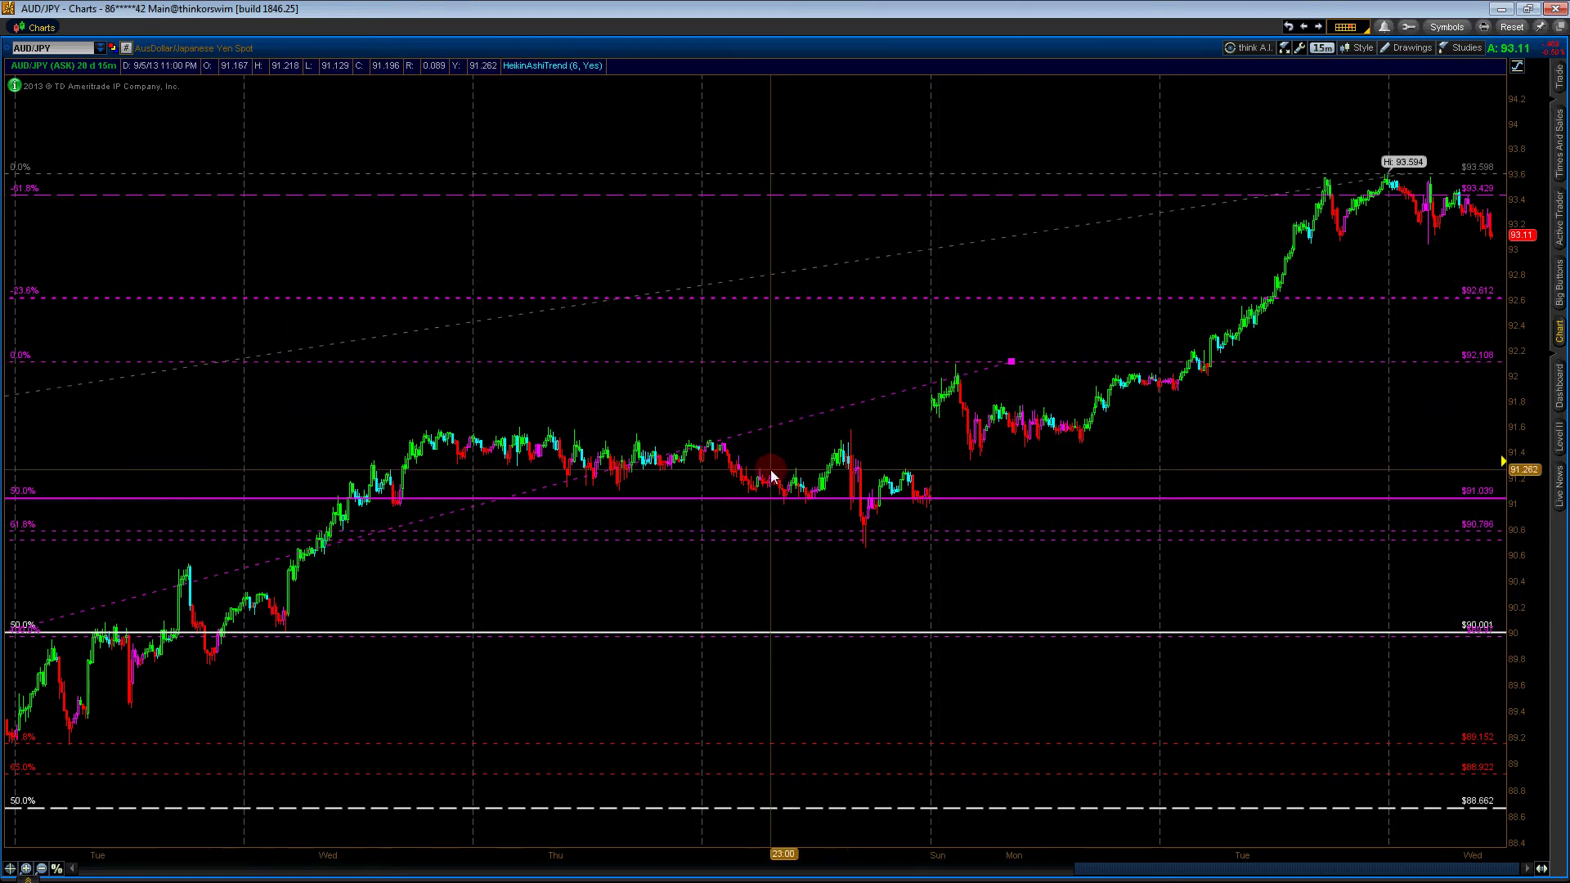
{"action": "left_click", "coordinate": [1104, 352]}
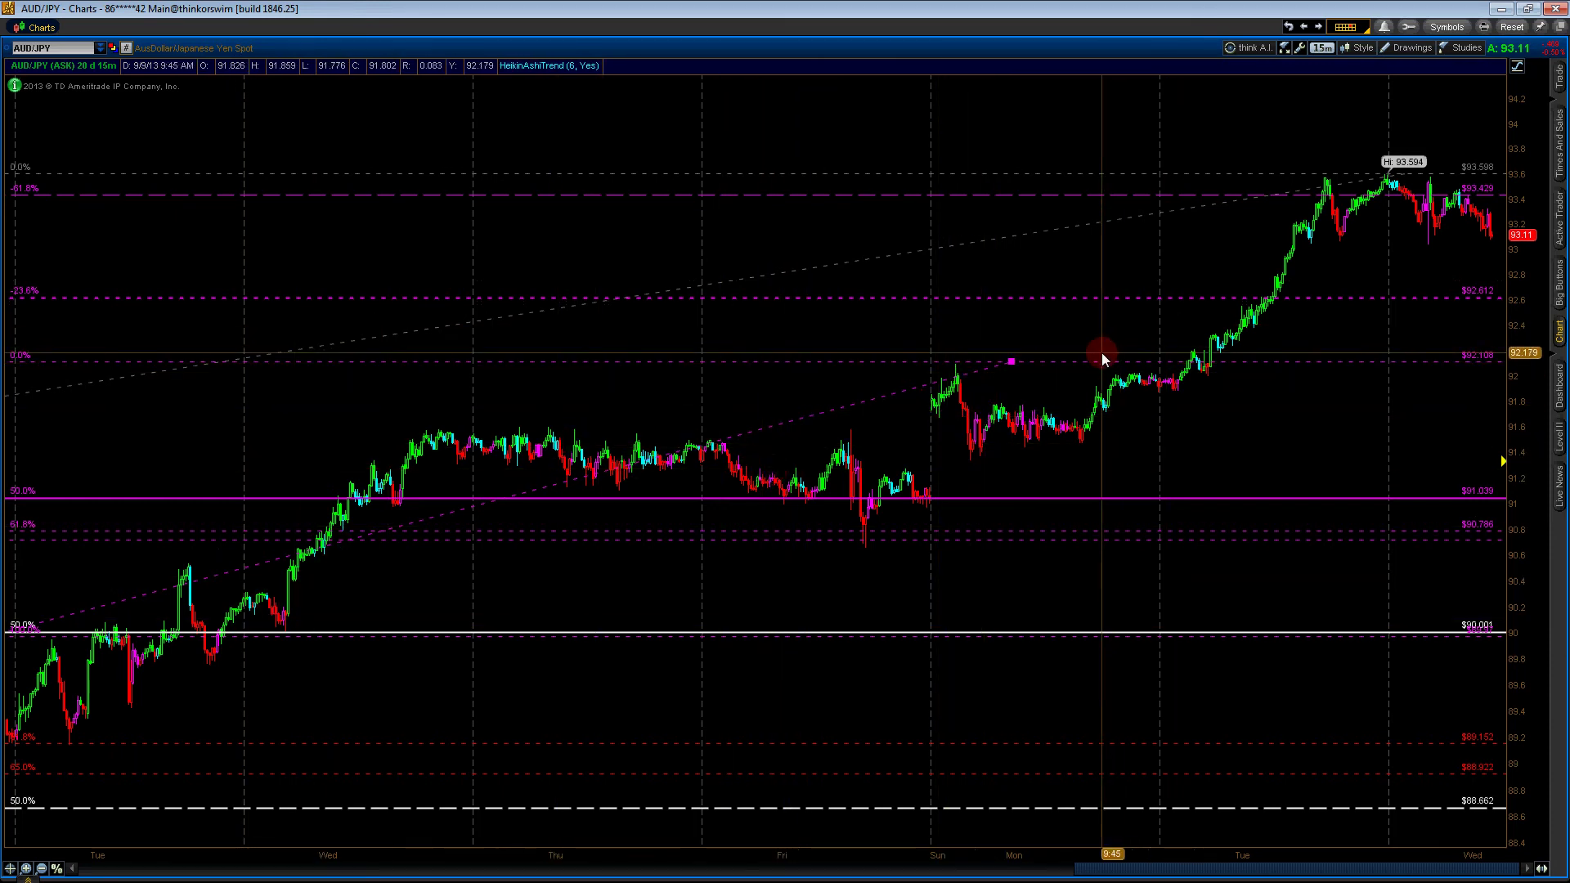
Move the retracement's upper anchor back down to about 91.59 and delete the retracement
{"action": "left_click", "coordinate": [896, 383]}
{"action": "left_click_drag", "start_coordinate": [1010, 363], "coordinate": [954, 376]}
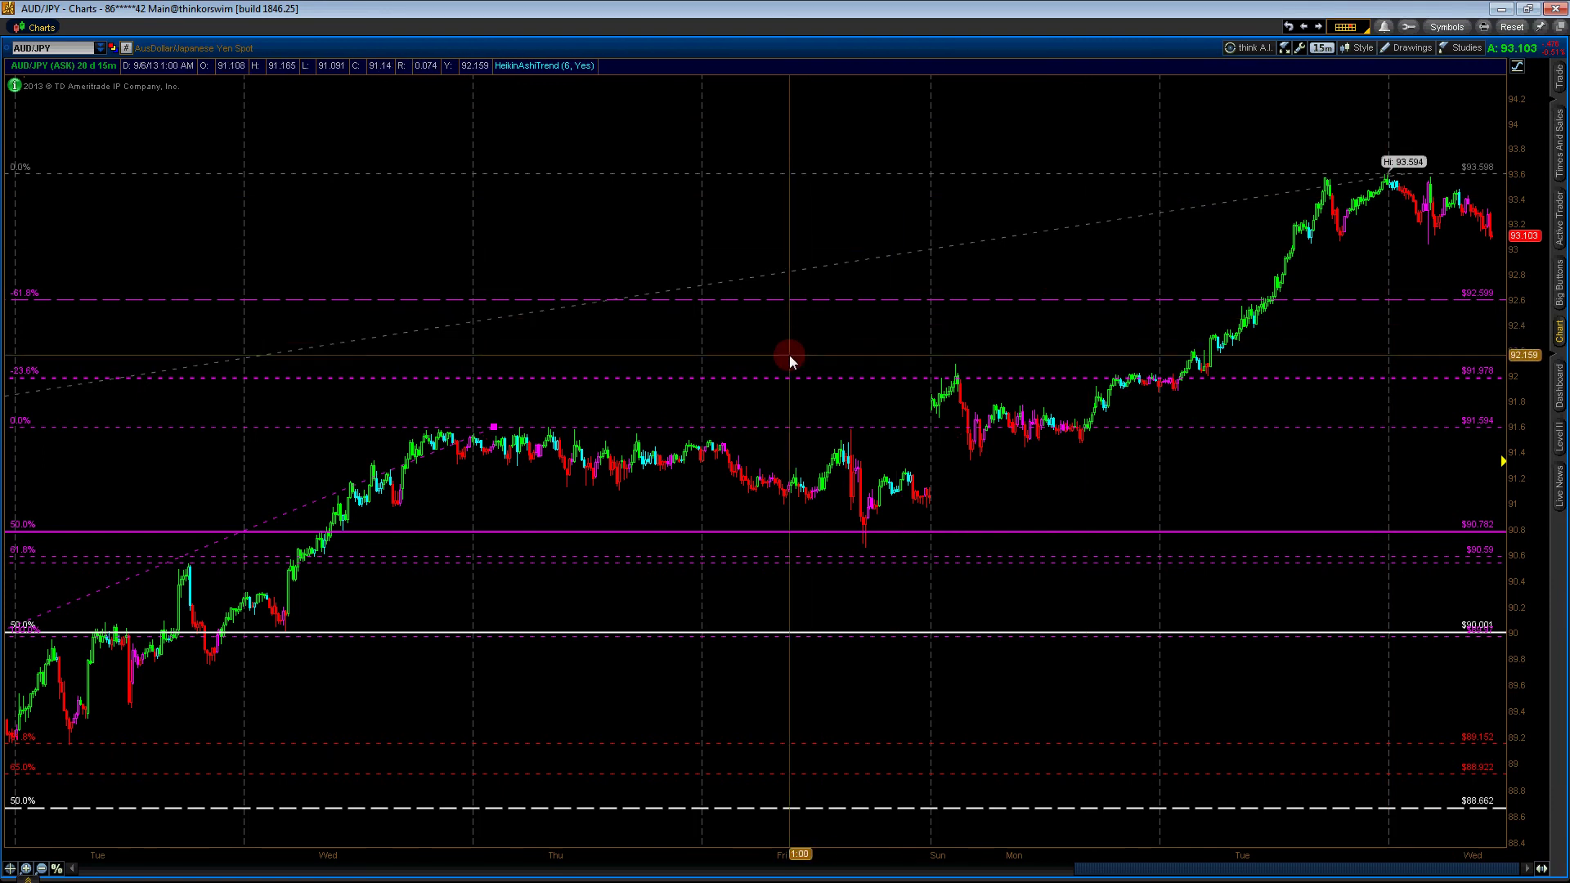
{"action": "key", "text": "Delete"}
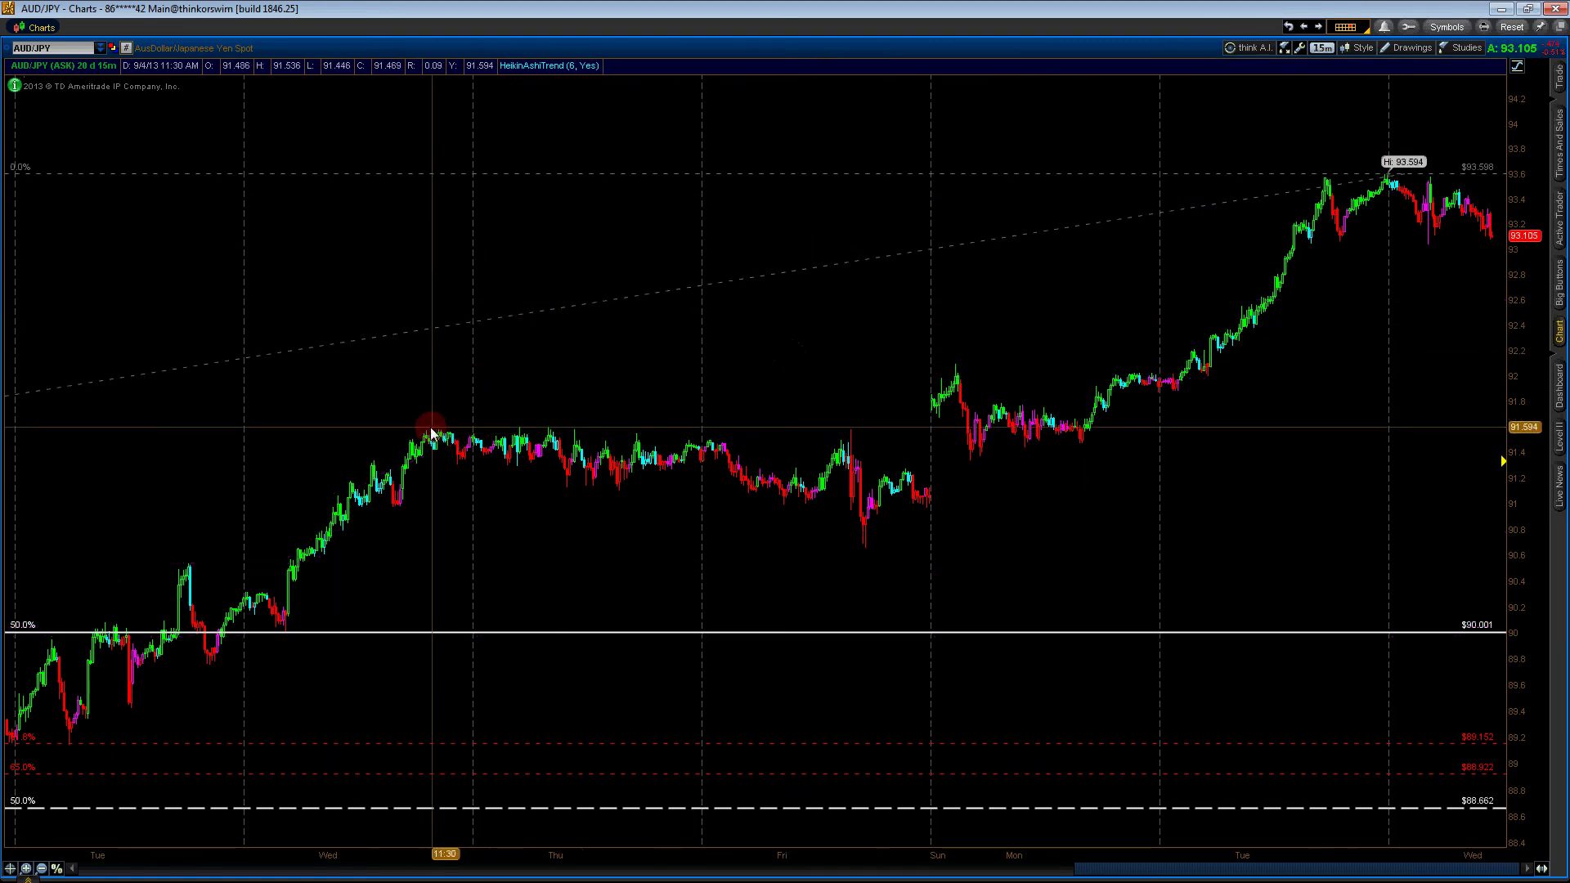
Draw a Fibonacci retracement from the September 4 high at about 91.59 up to the recent high at about 93.6
{"action": "left_click", "coordinate": [429, 427]}
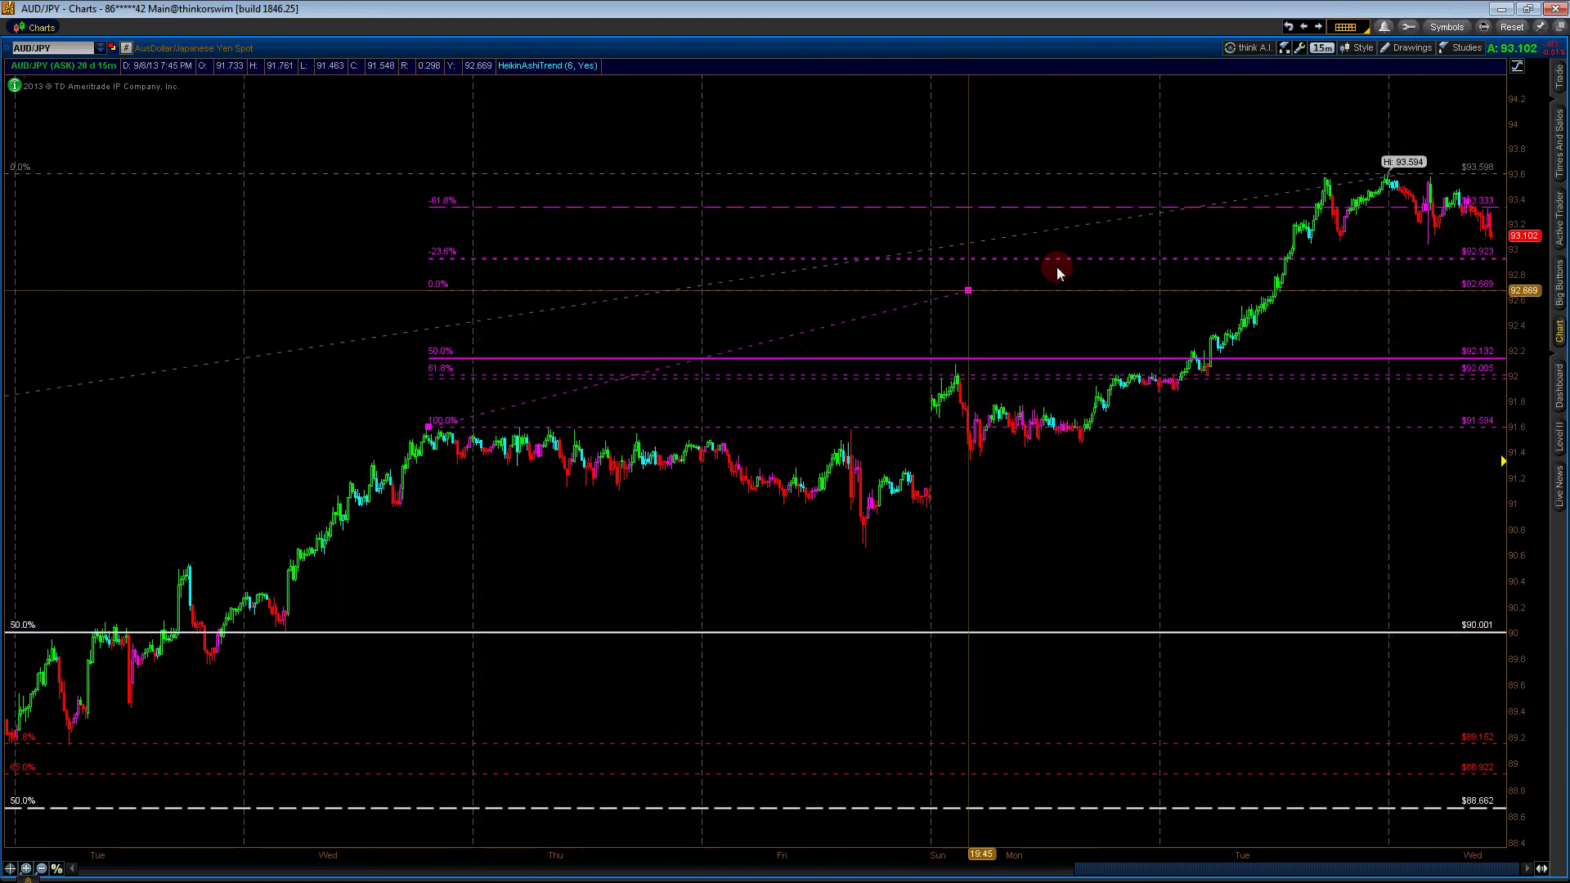
{"action": "left_click", "coordinate": [1462, 174]}
{"action": "left_click_drag", "start_coordinate": [1462, 174], "coordinate": [1433, 174]}
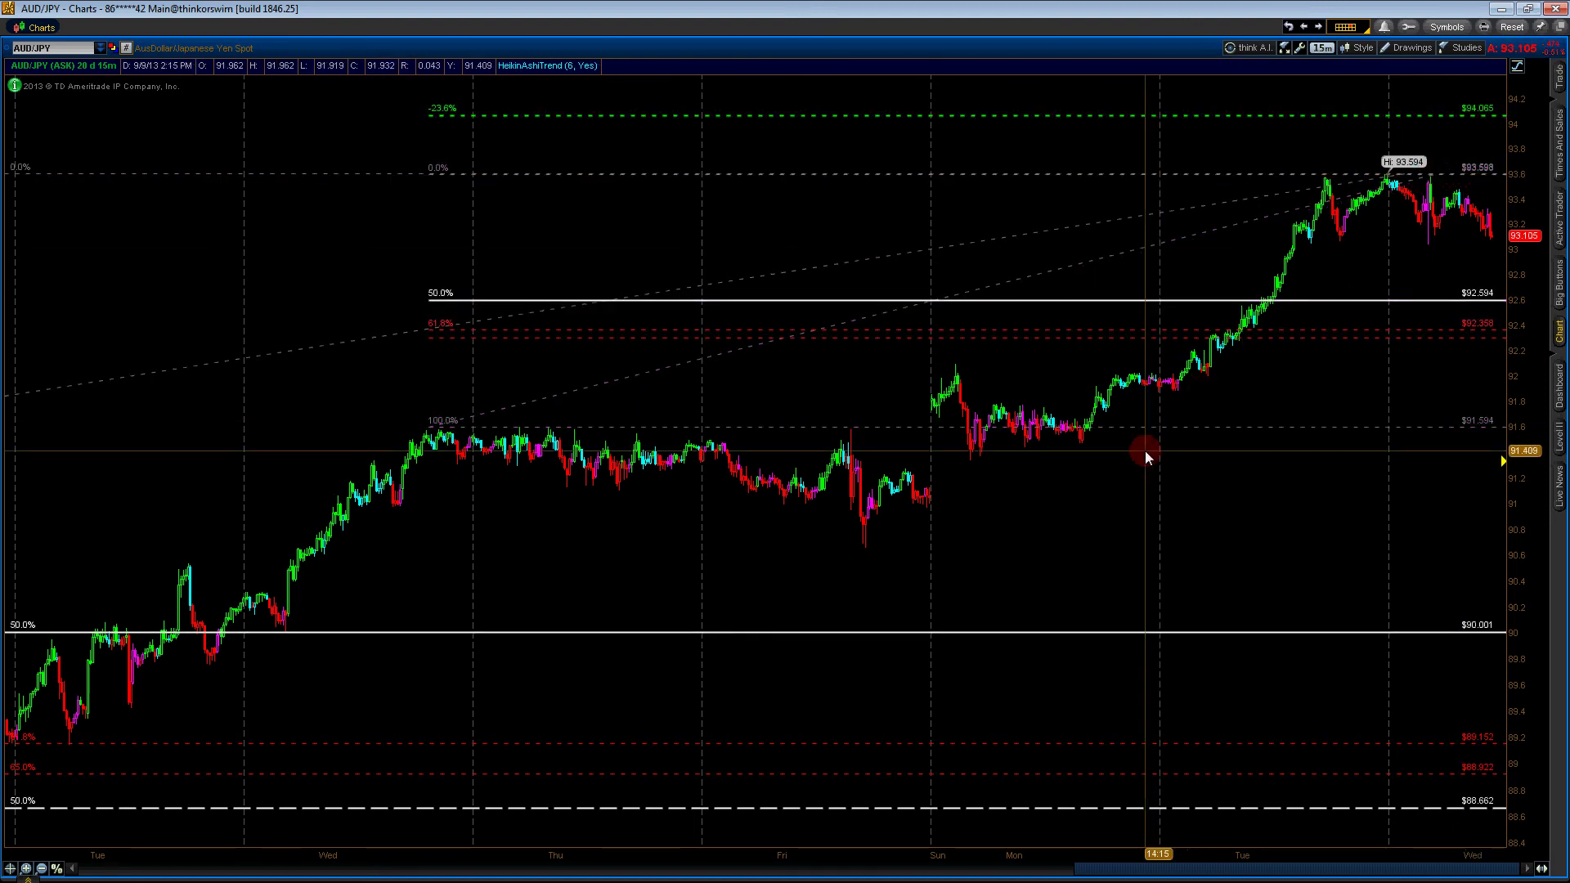
{"action": "left_click", "coordinate": [1440, 301]}
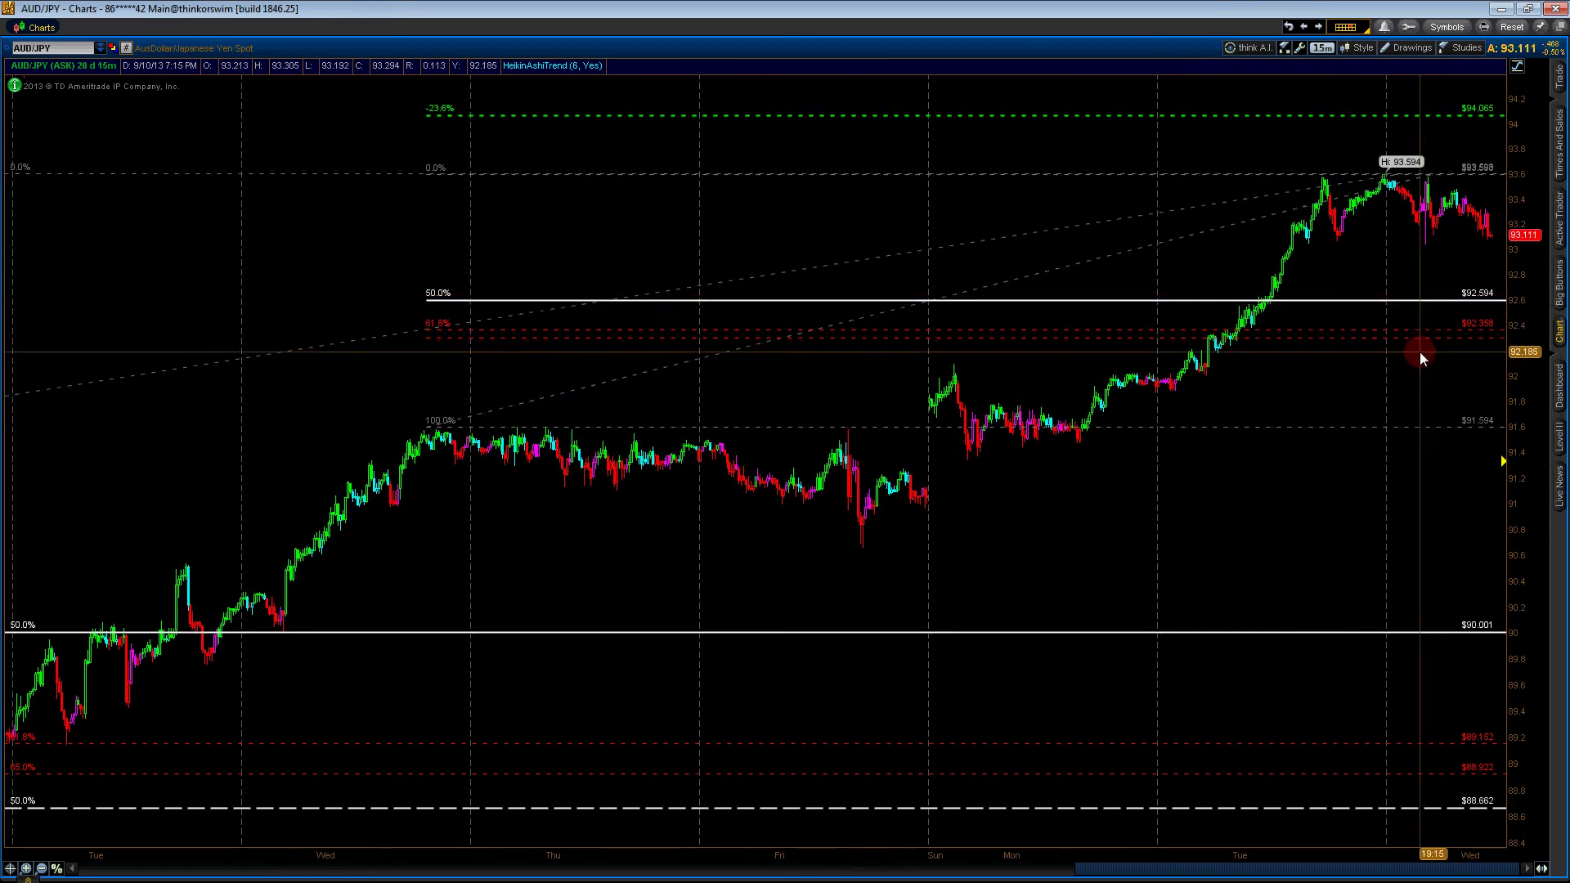
Draw trendlines from about 93.3 down to the 50% level near 92.6 and back up to the -23.6% extension near 94.07
{"action": "left_click", "coordinate": [1395, 49]}
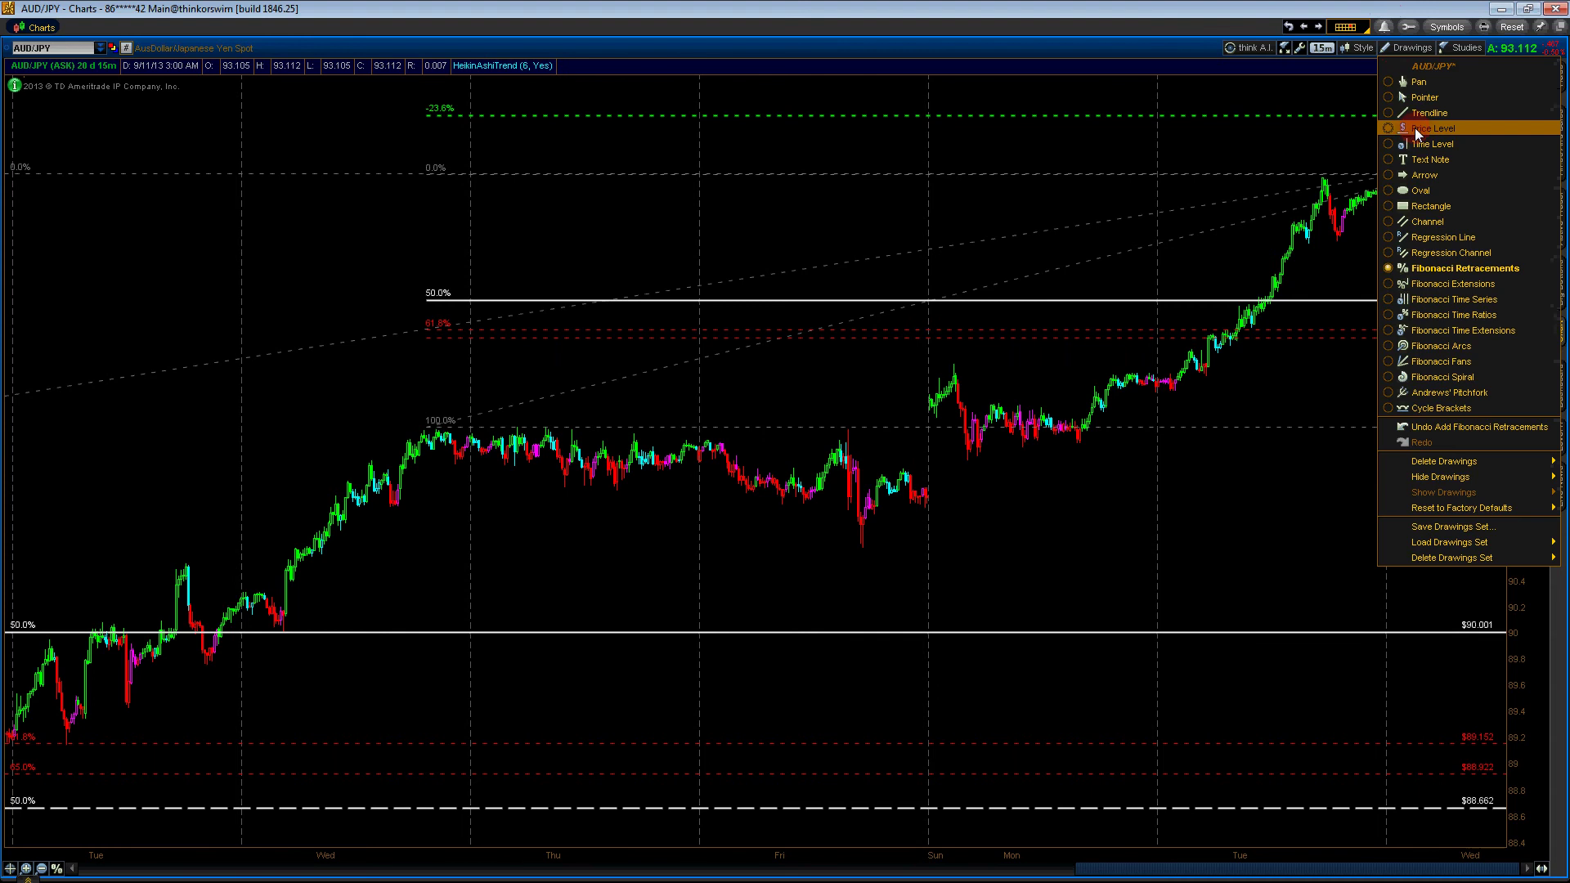
{"action": "left_click", "coordinate": [1472, 124]}
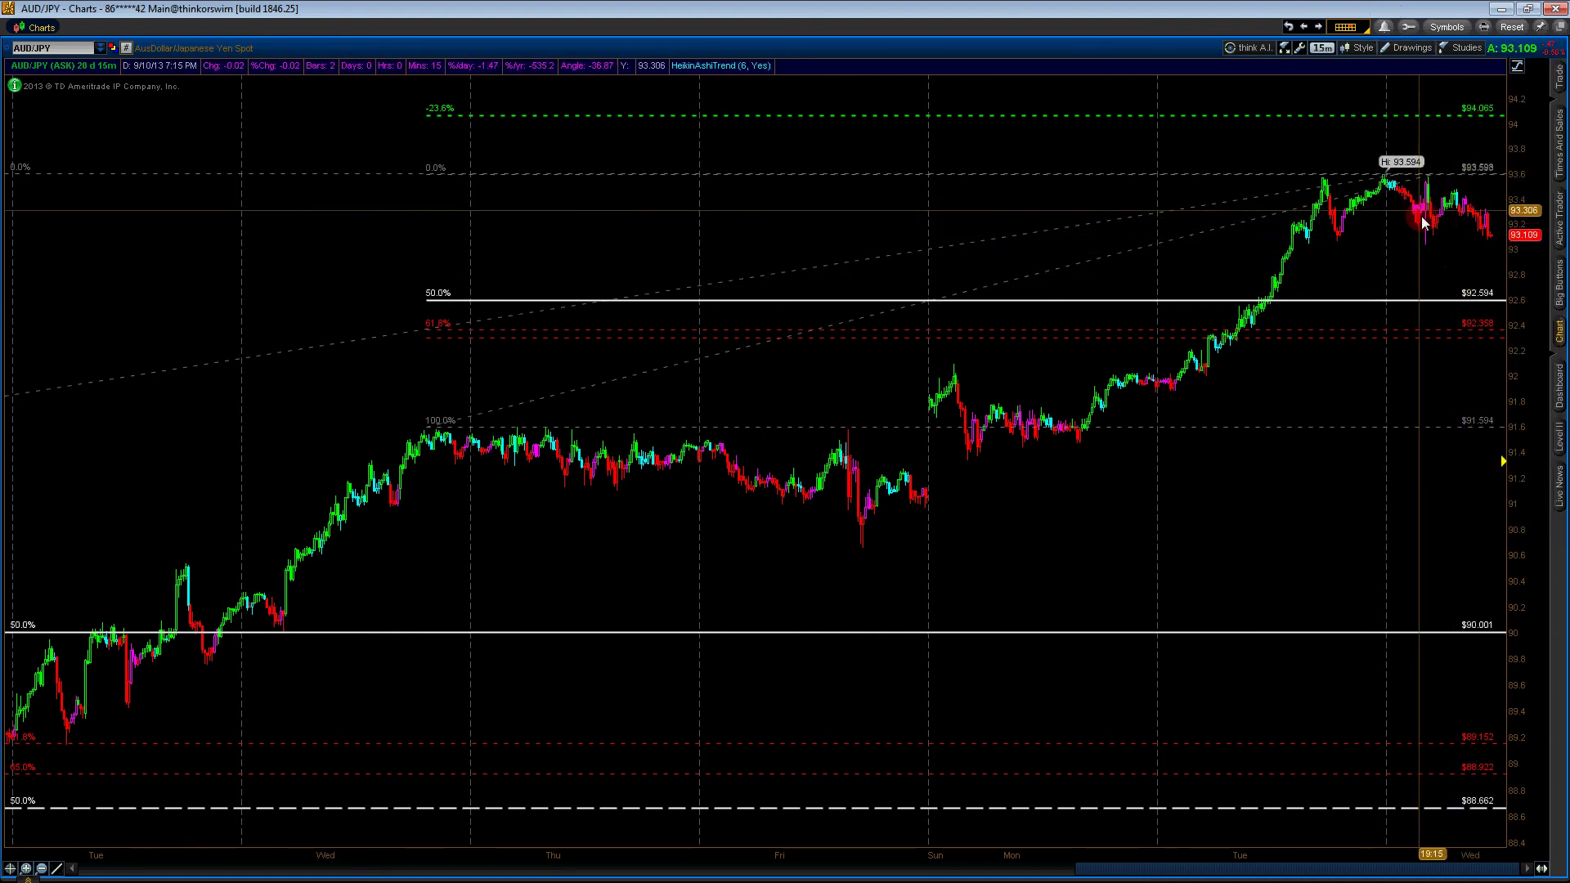
{"action": "left_click", "coordinate": [1415, 211]}
{"action": "left_click", "coordinate": [1444, 301]}
{"action": "left_click", "coordinate": [1490, 116]}
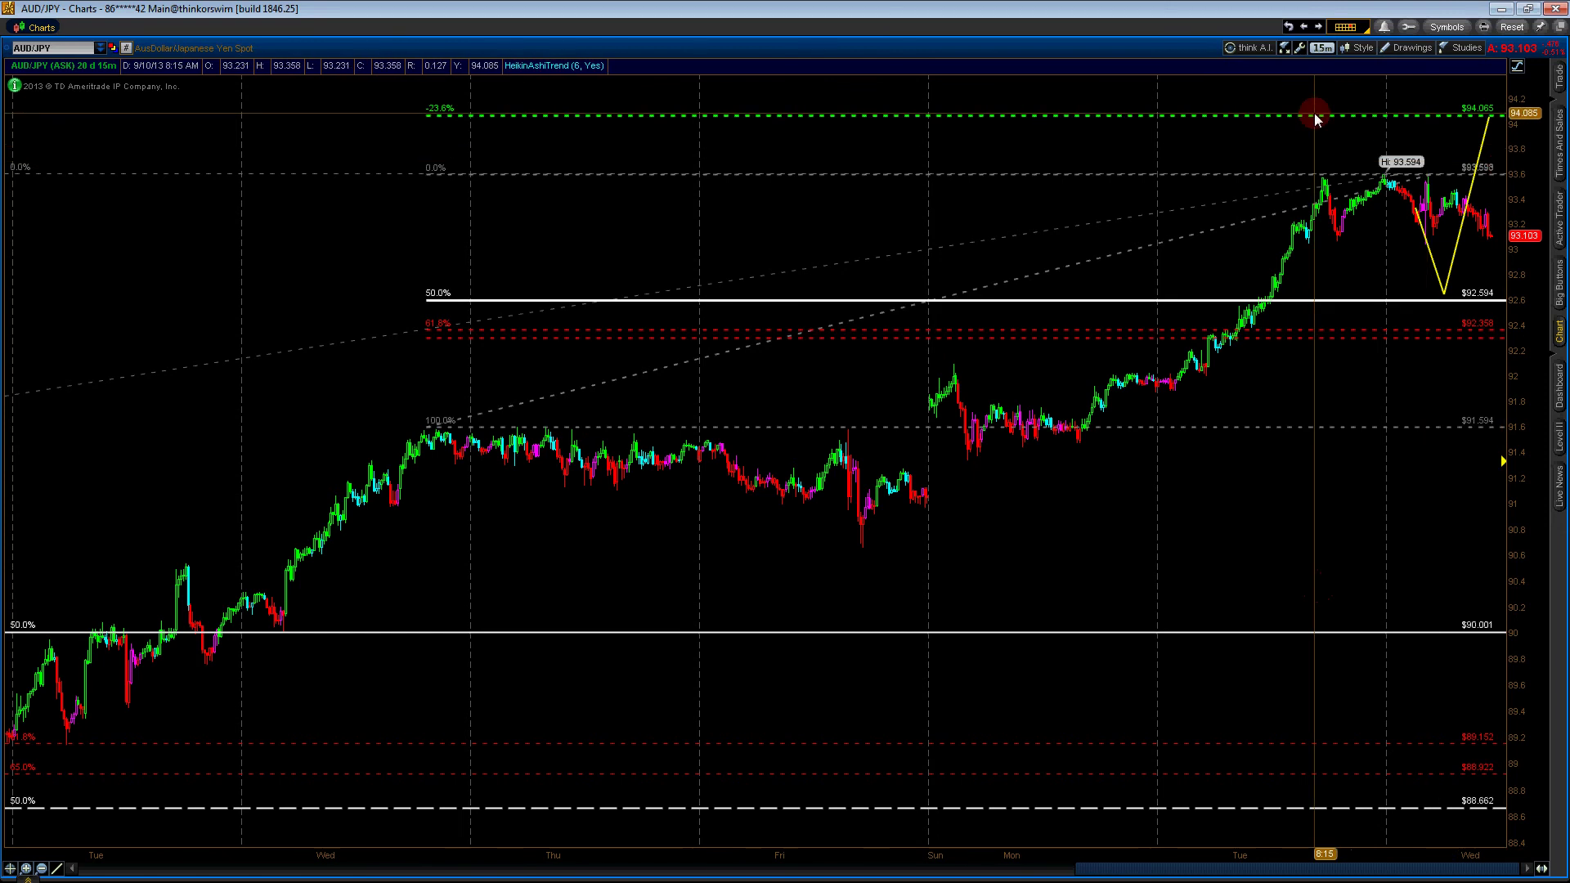
Draw a trendline from about 92.6 down to the 50% level near 90, and delete it
{"action": "left_click", "coordinate": [1443, 296]}
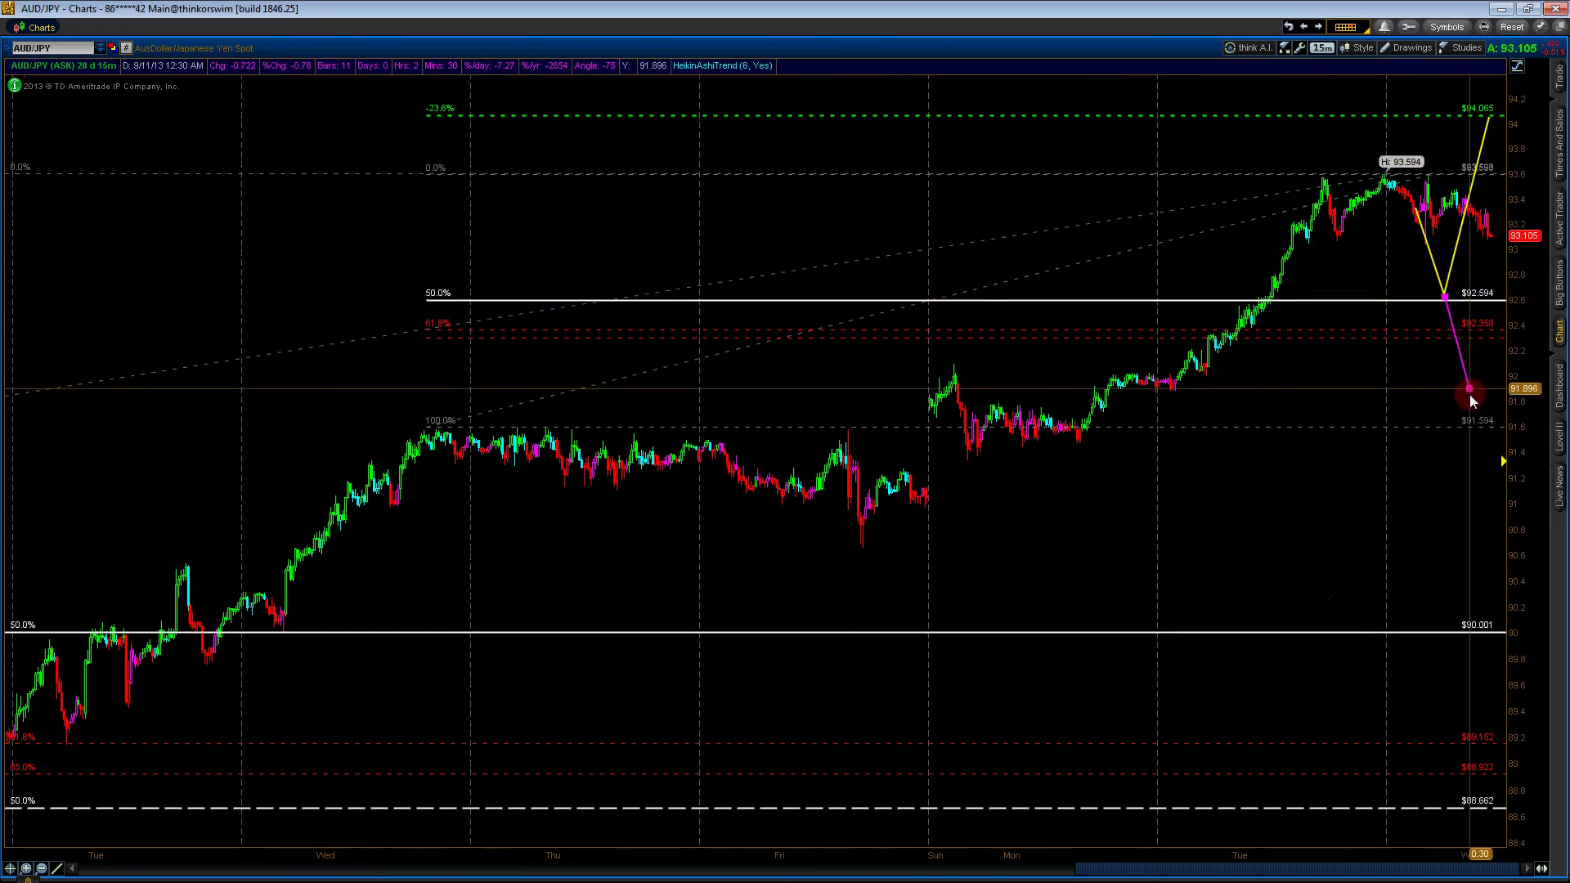
{"action": "left_click", "coordinate": [1481, 622]}
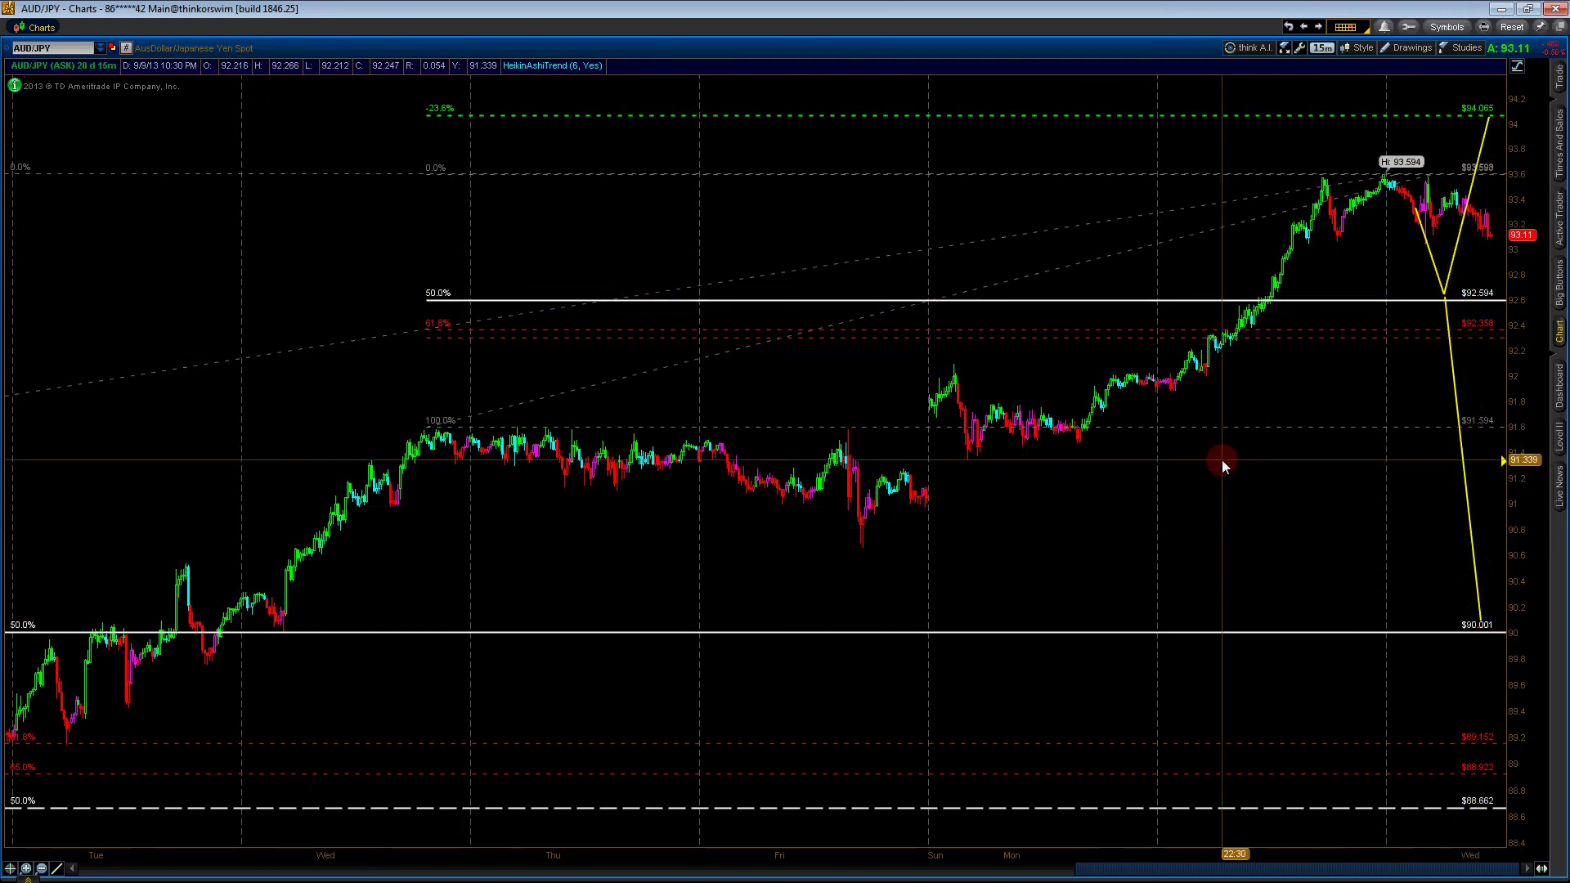
{"action": "right_click", "coordinate": [1455, 380]}
{"action": "left_click", "coordinate": [1471, 436]}
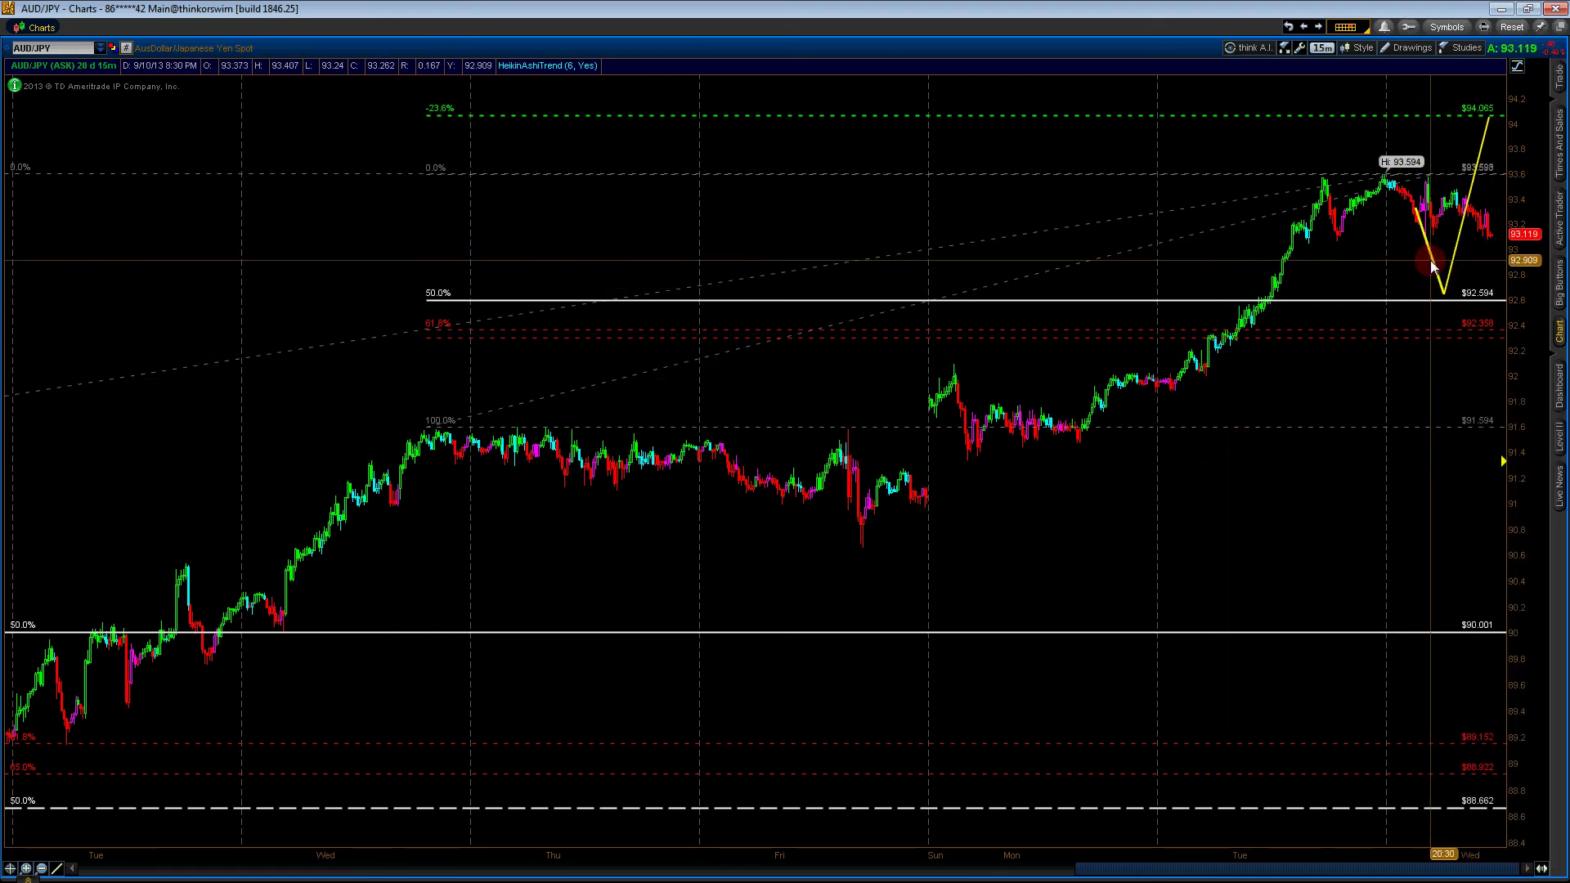
Delete the two remaining trendlines of the projected pullback to 92.6 and bounce
{"action": "right_click", "coordinate": [1431, 263]}
{"action": "left_click", "coordinate": [1464, 332]}
{"action": "right_click", "coordinate": [1452, 258]}
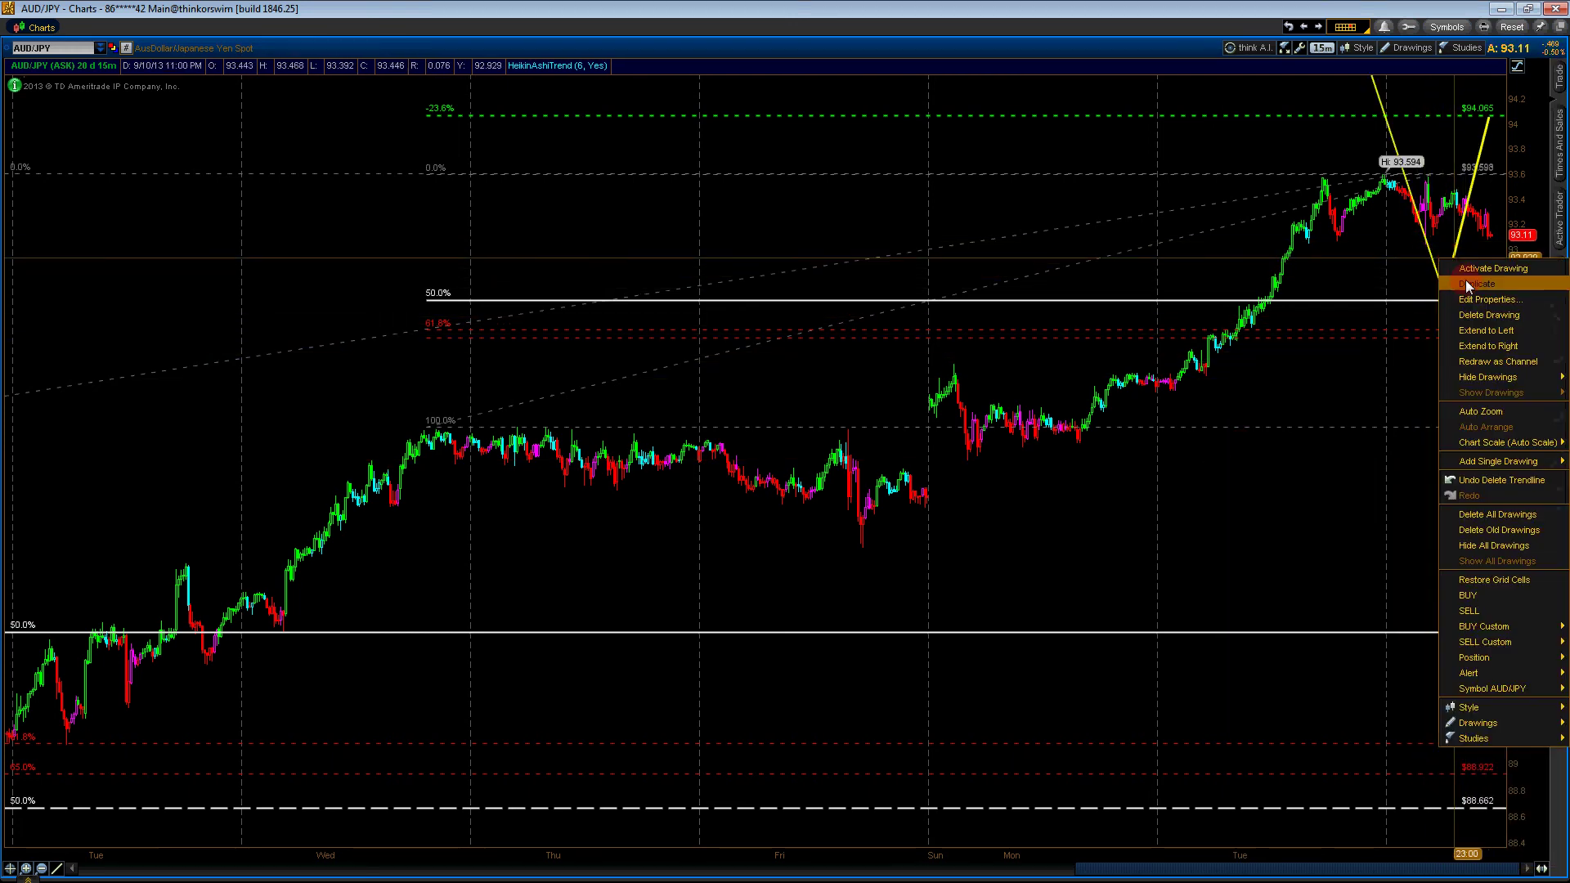
{"action": "left_click", "coordinate": [1490, 314]}
{"action": "right_click", "coordinate": [1428, 262]}
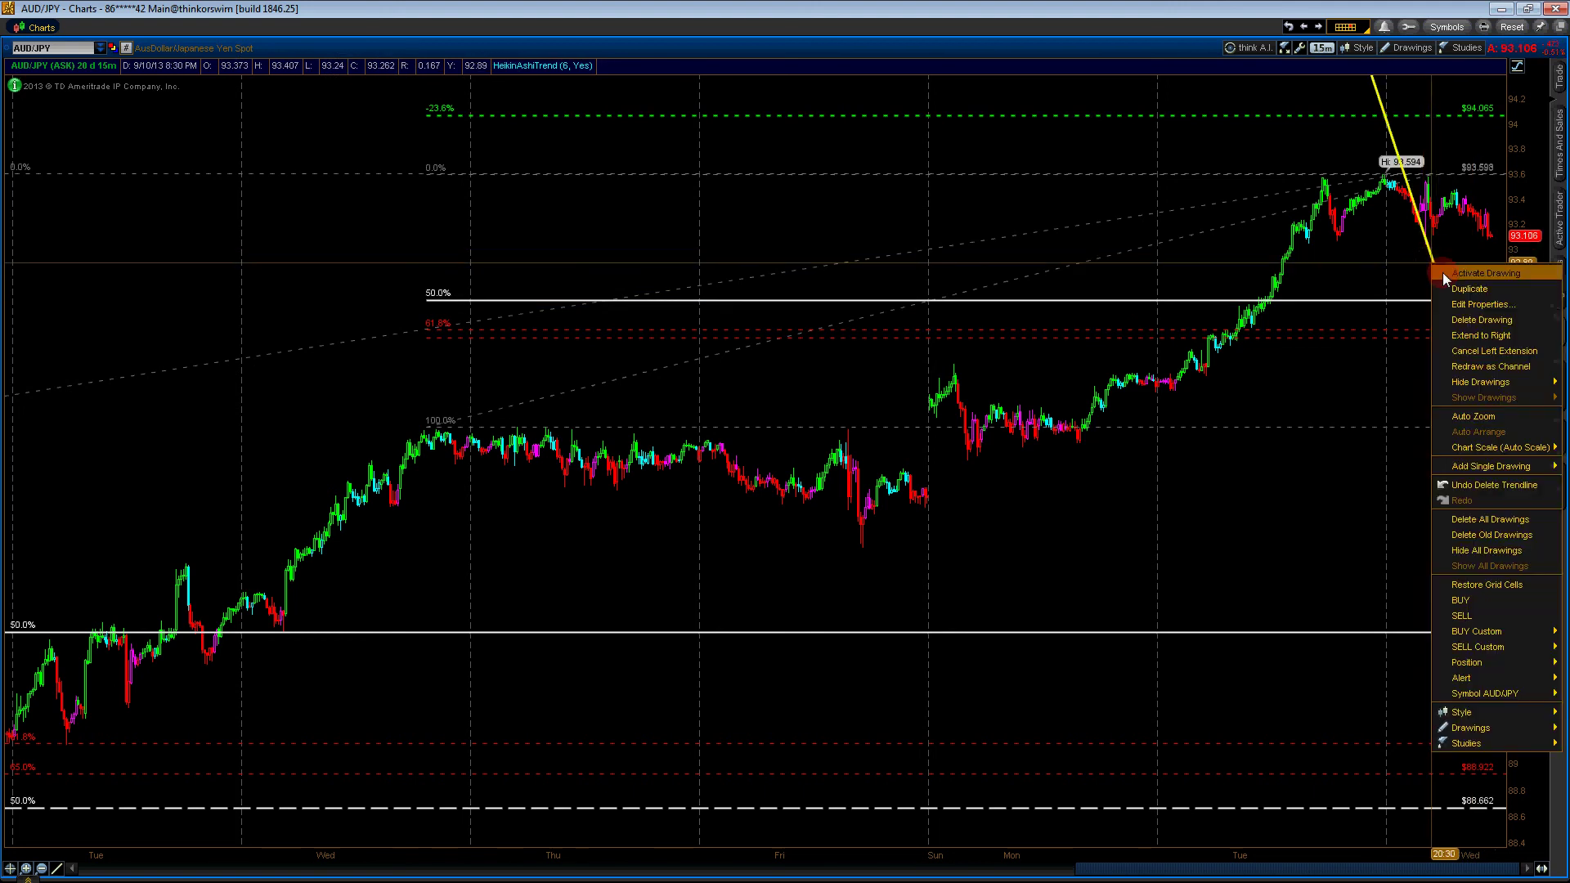
{"action": "left_click", "coordinate": [1473, 322]}
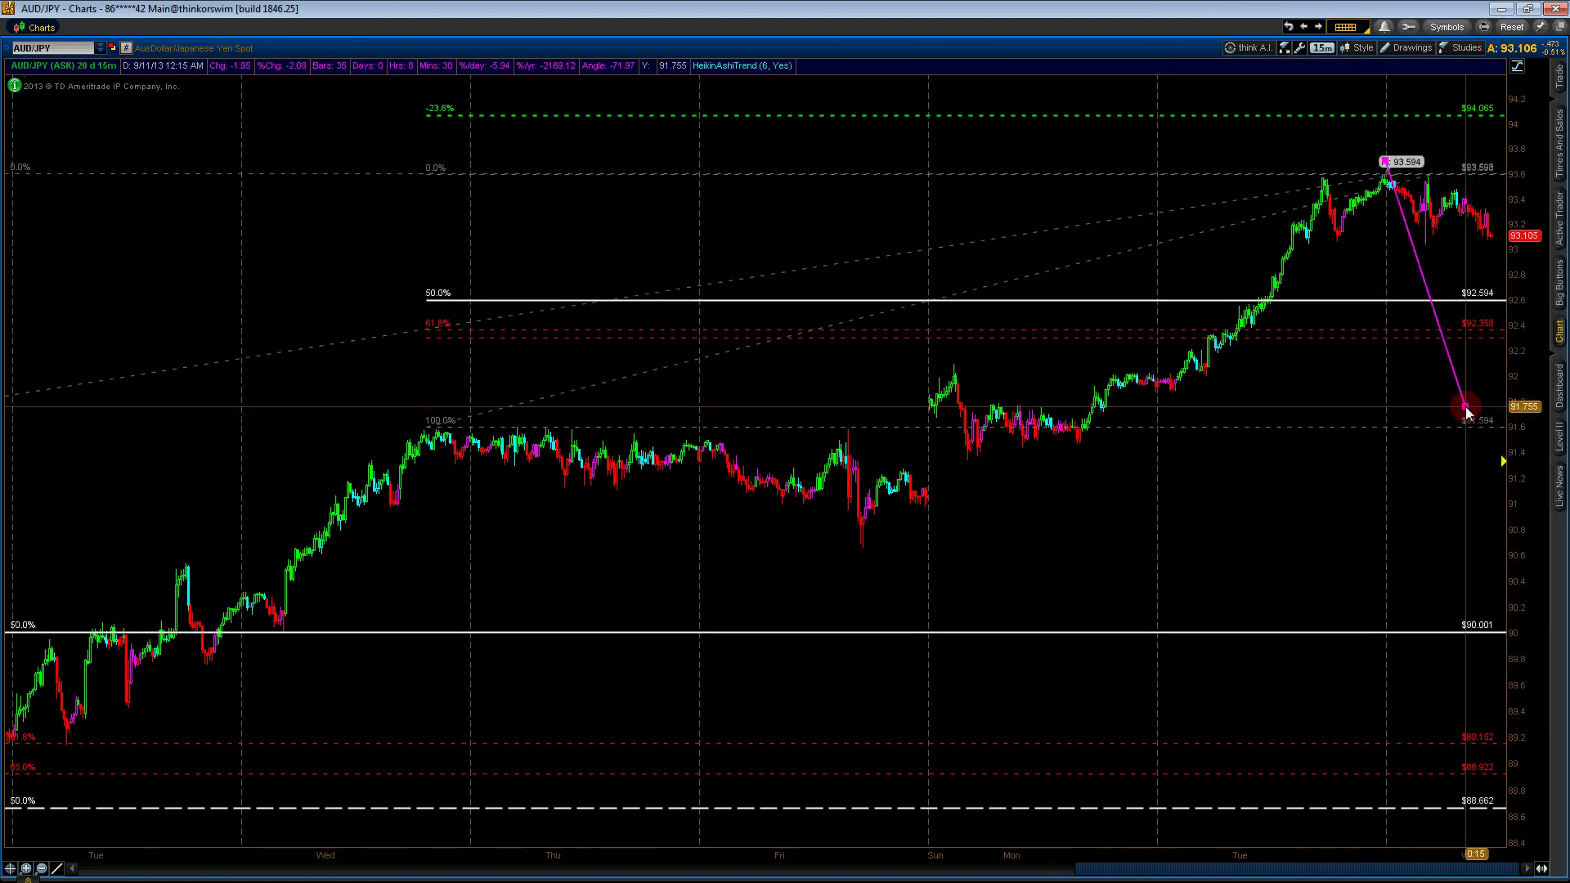
Draw connected trendlines from the 93.6 high down to about 91.9, up to about 92.7, and down to about 90.8
{"action": "left_click", "coordinate": [1437, 319]}
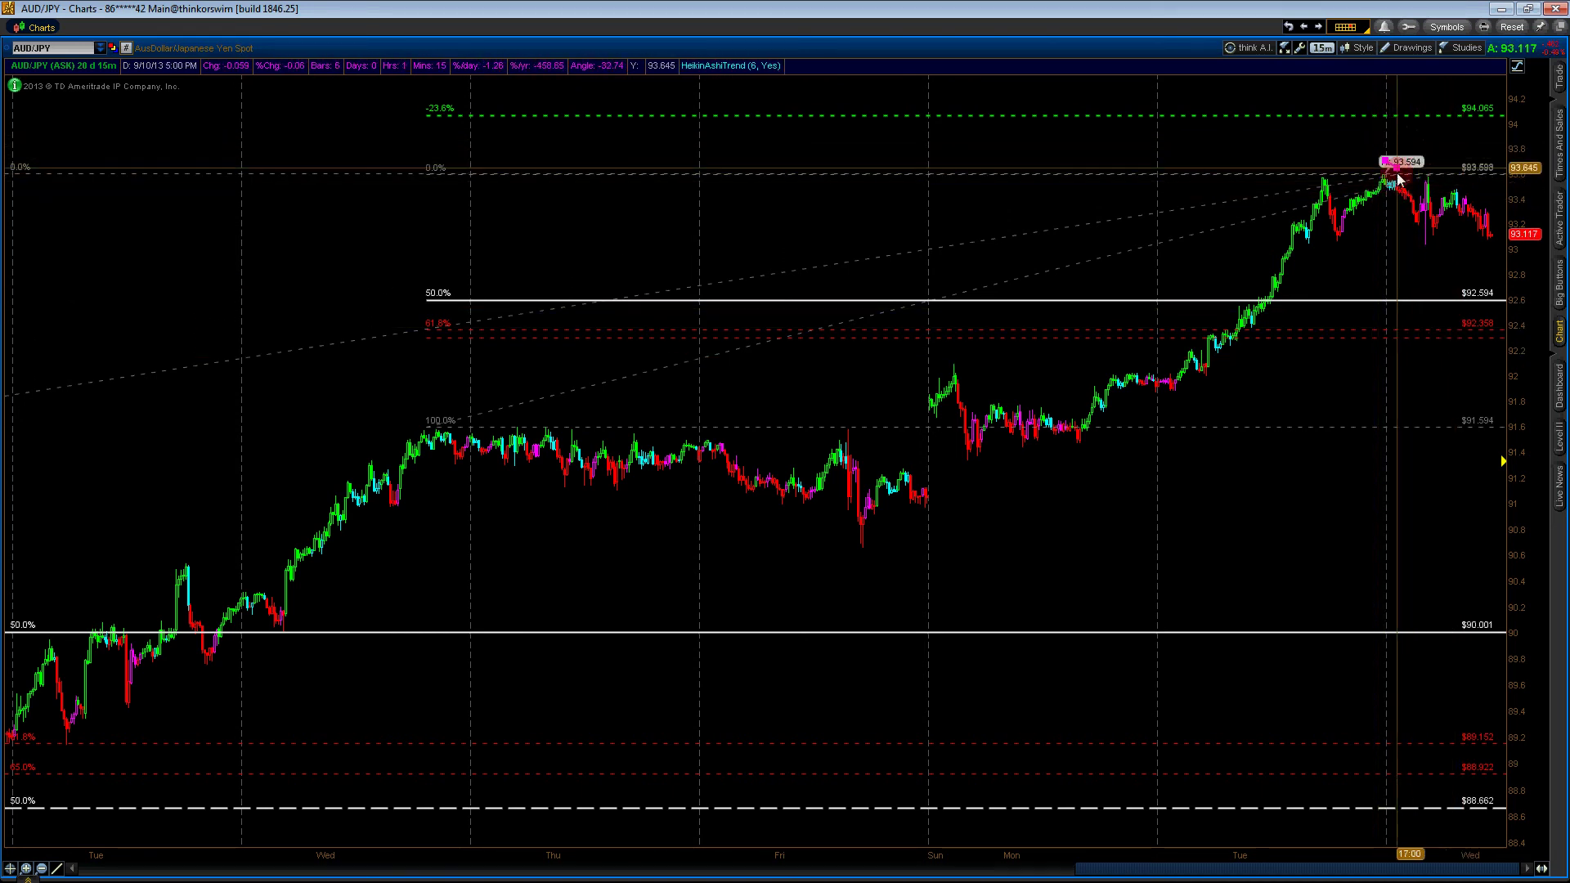
{"action": "left_click", "coordinate": [1469, 396]}
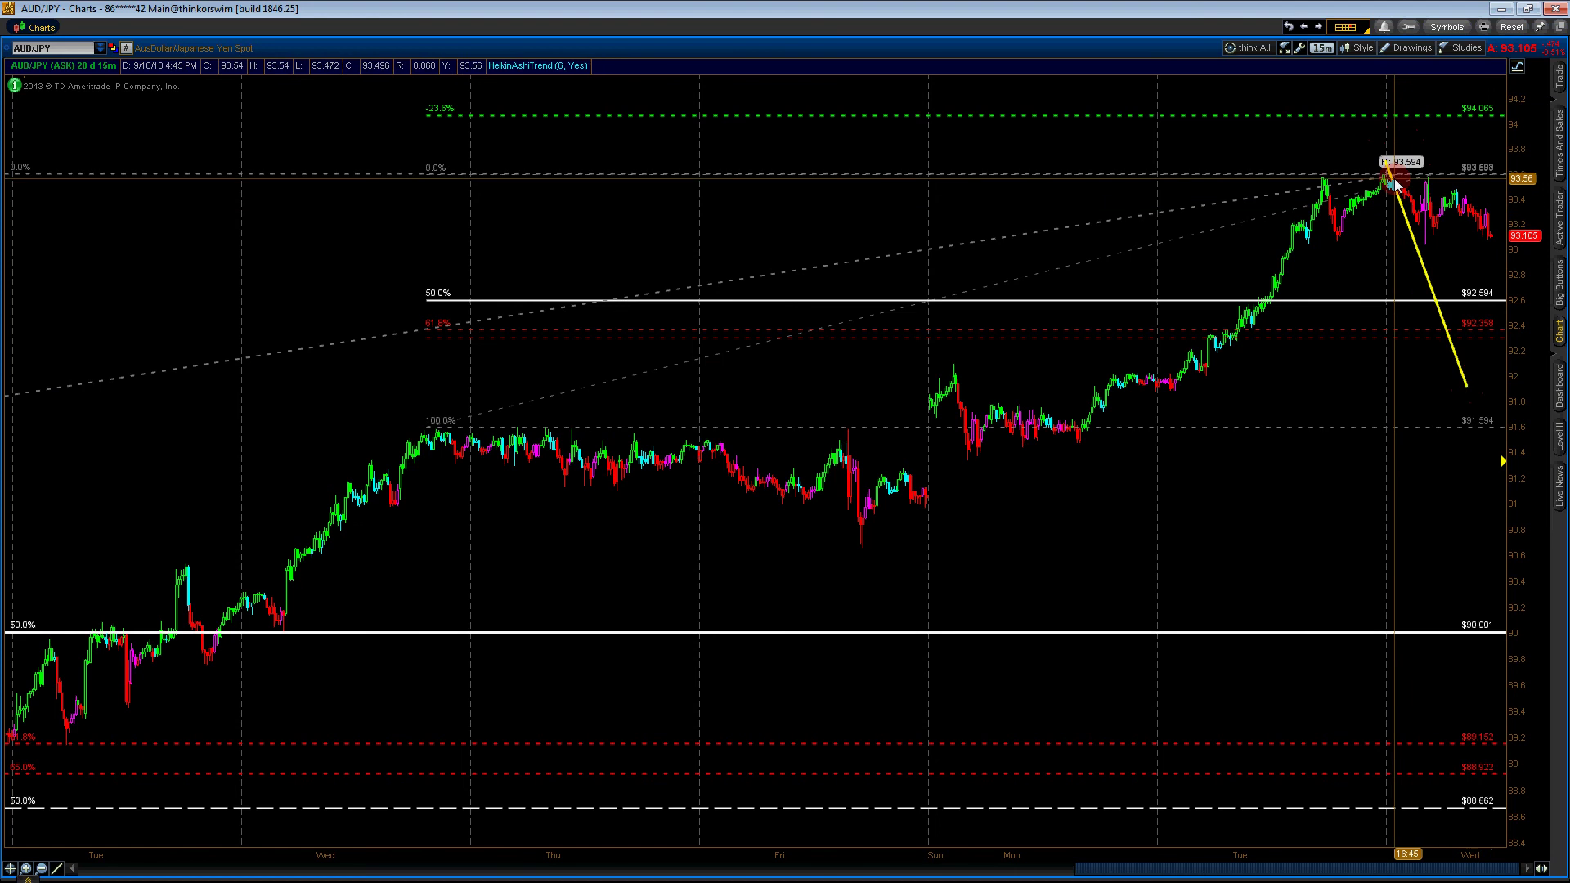
{"action": "left_click", "coordinate": [1386, 173]}
{"action": "left_click", "coordinate": [1462, 371]}
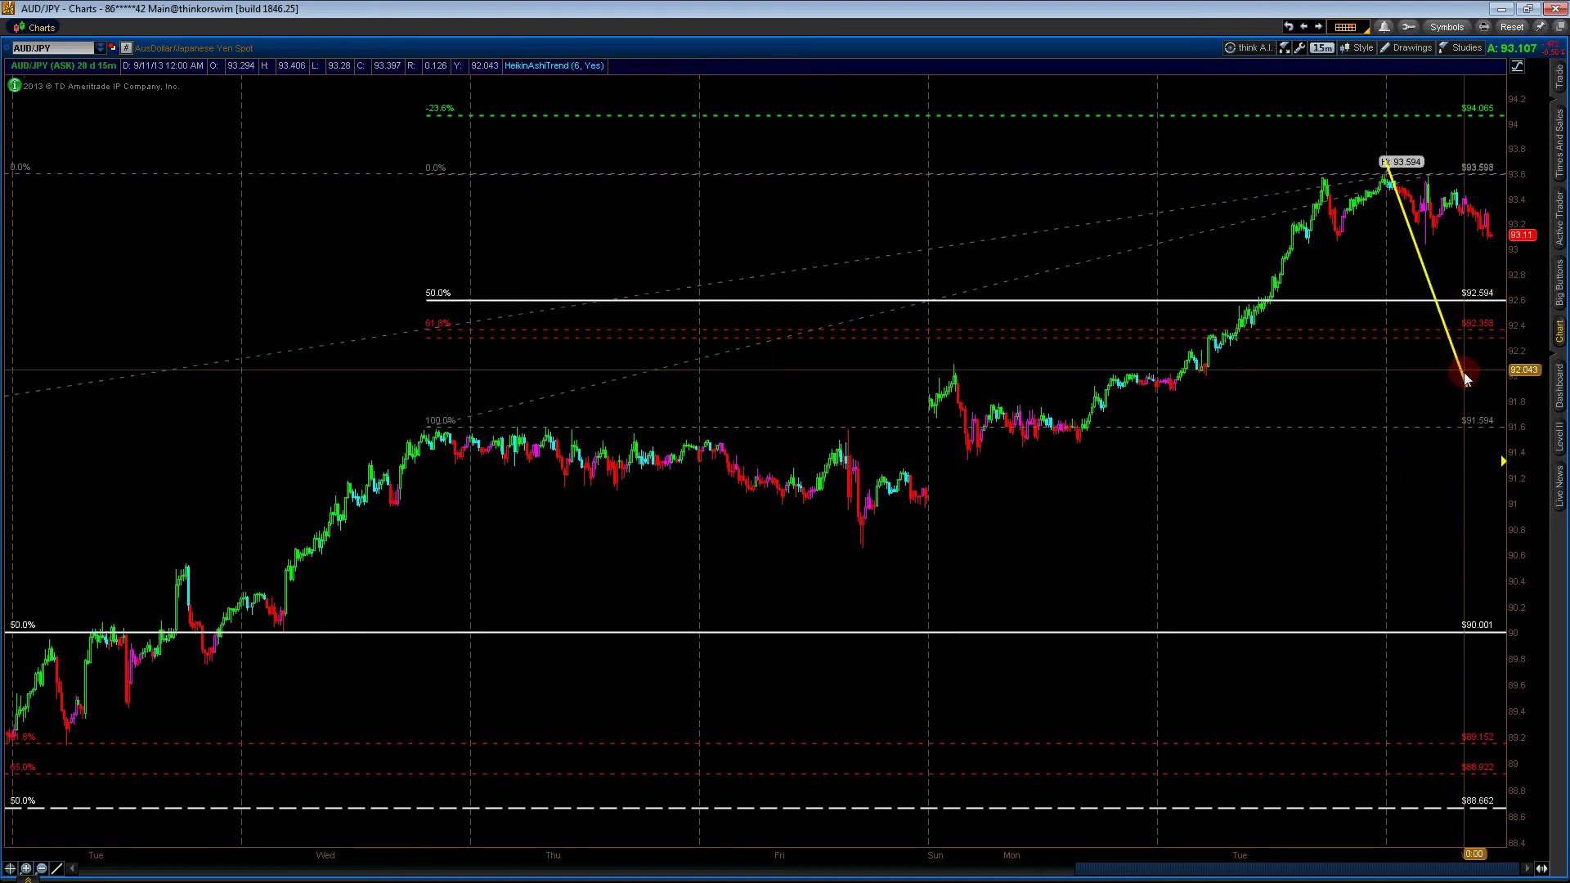
{"action": "left_click", "coordinate": [1465, 381]}
{"action": "left_click", "coordinate": [1483, 287]}
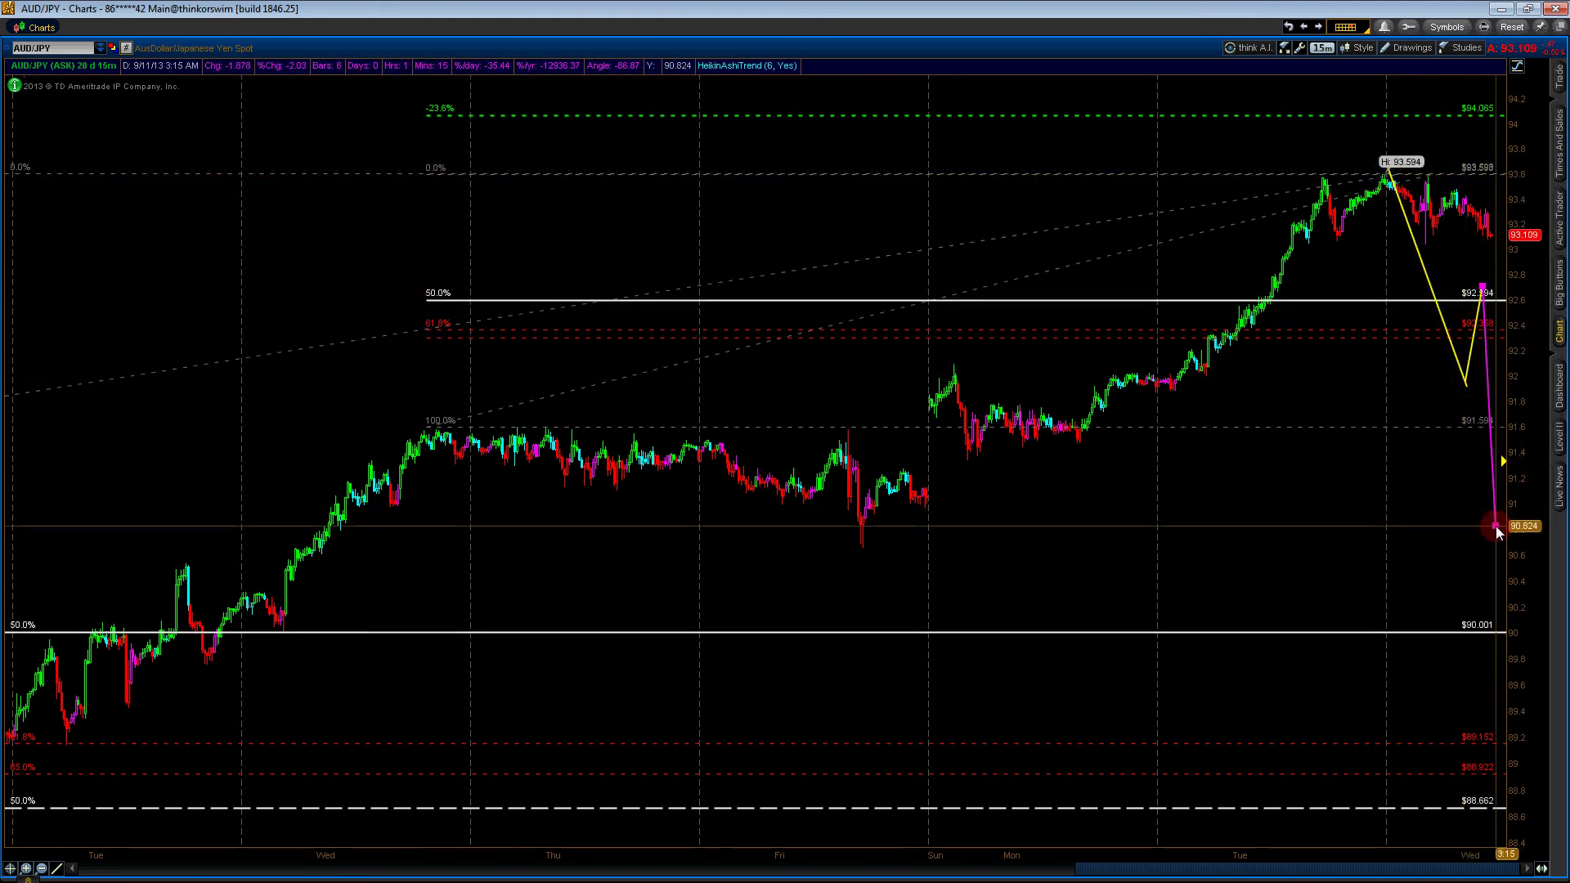
{"action": "left_click", "coordinate": [1494, 526]}
Delete the three connected trendlines of the projected drop from the 93.6 high
{"action": "right_click", "coordinate": [1488, 397]}
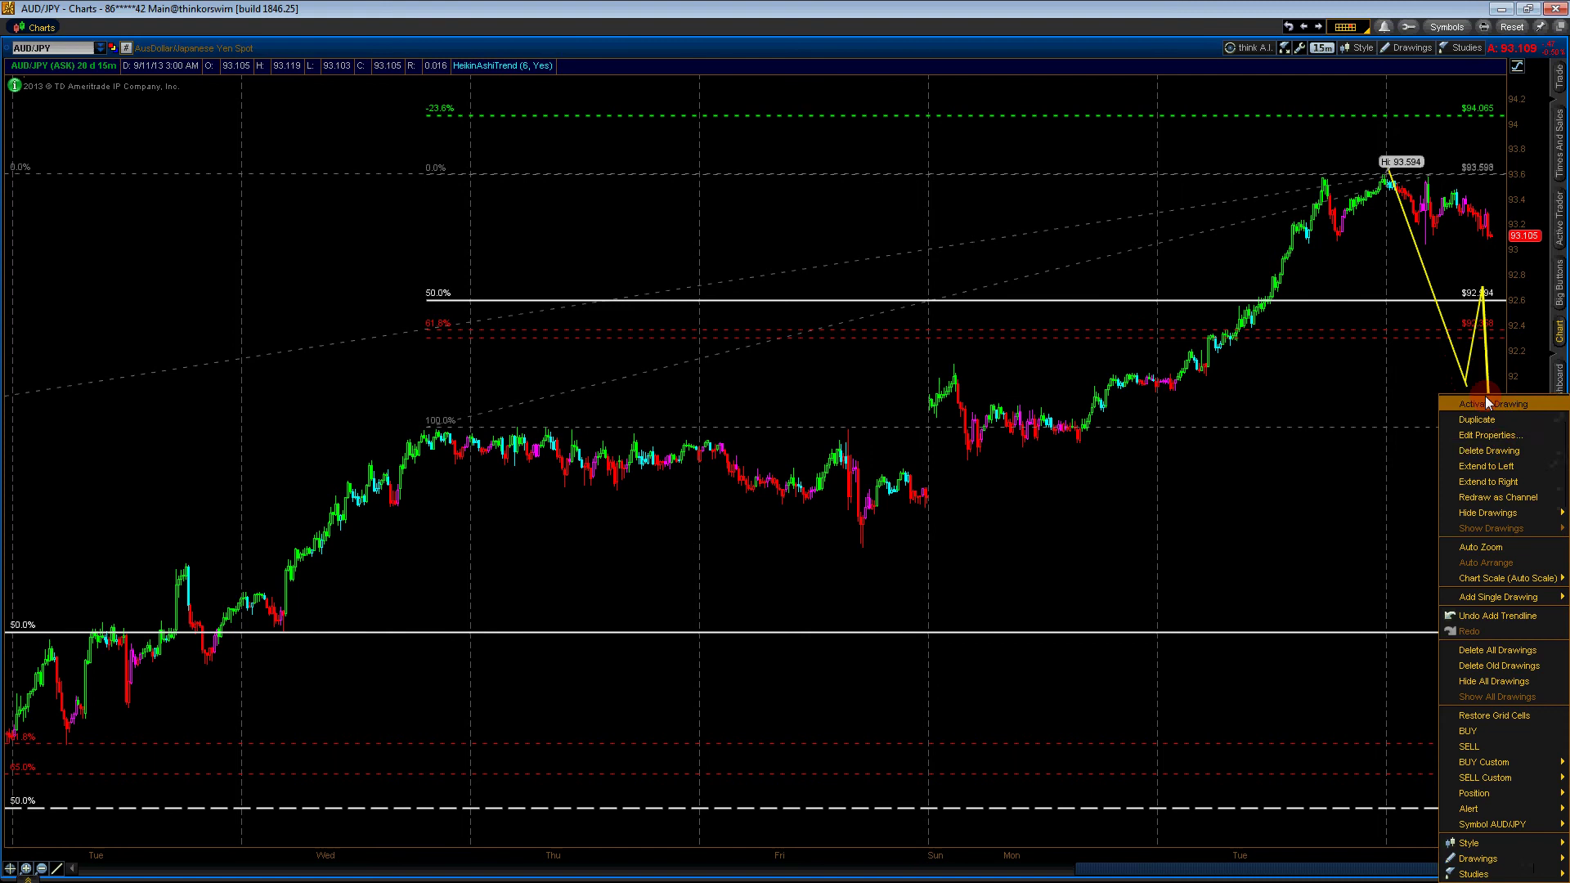
{"action": "left_click", "coordinate": [1500, 444]}
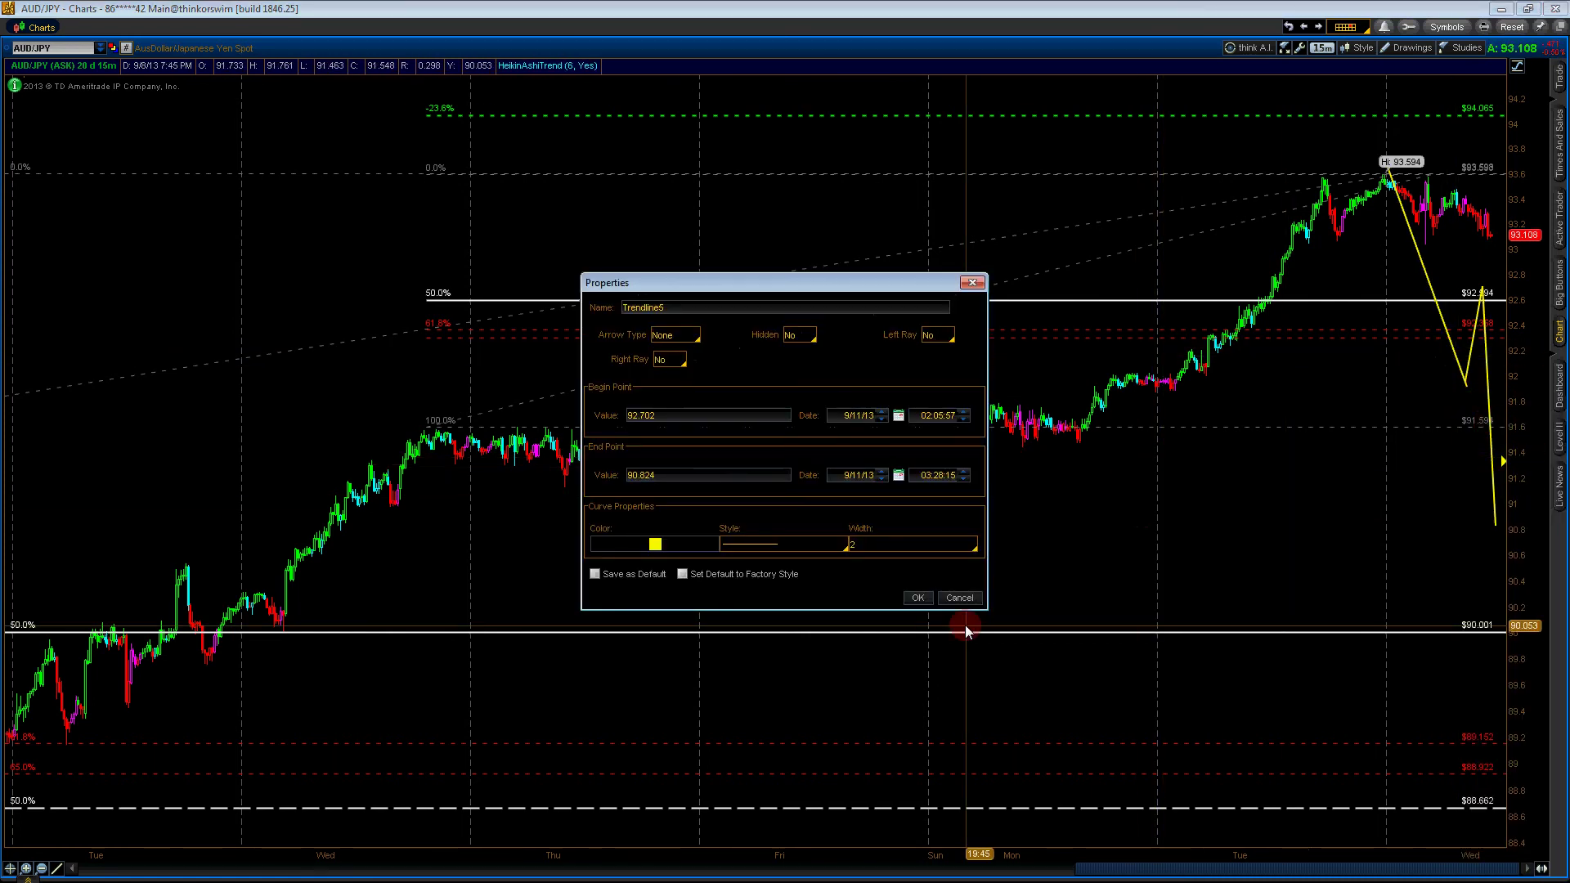
{"action": "left_click", "coordinate": [932, 599]}
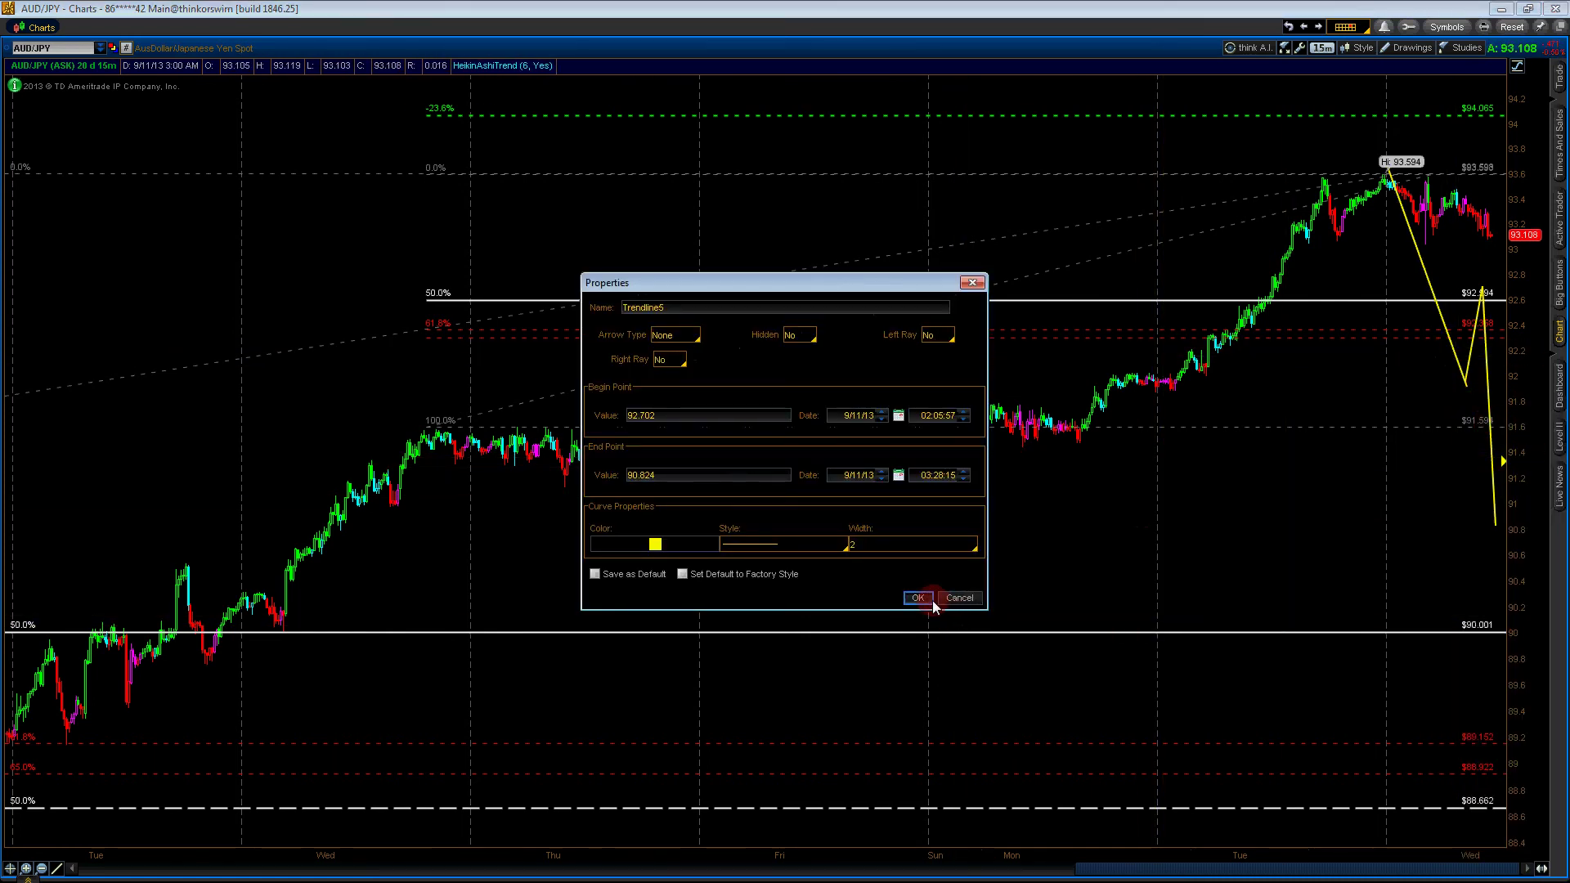
{"action": "right_click", "coordinate": [1458, 361]}
{"action": "left_click", "coordinate": [1471, 419]}
{"action": "right_click", "coordinate": [1469, 370]}
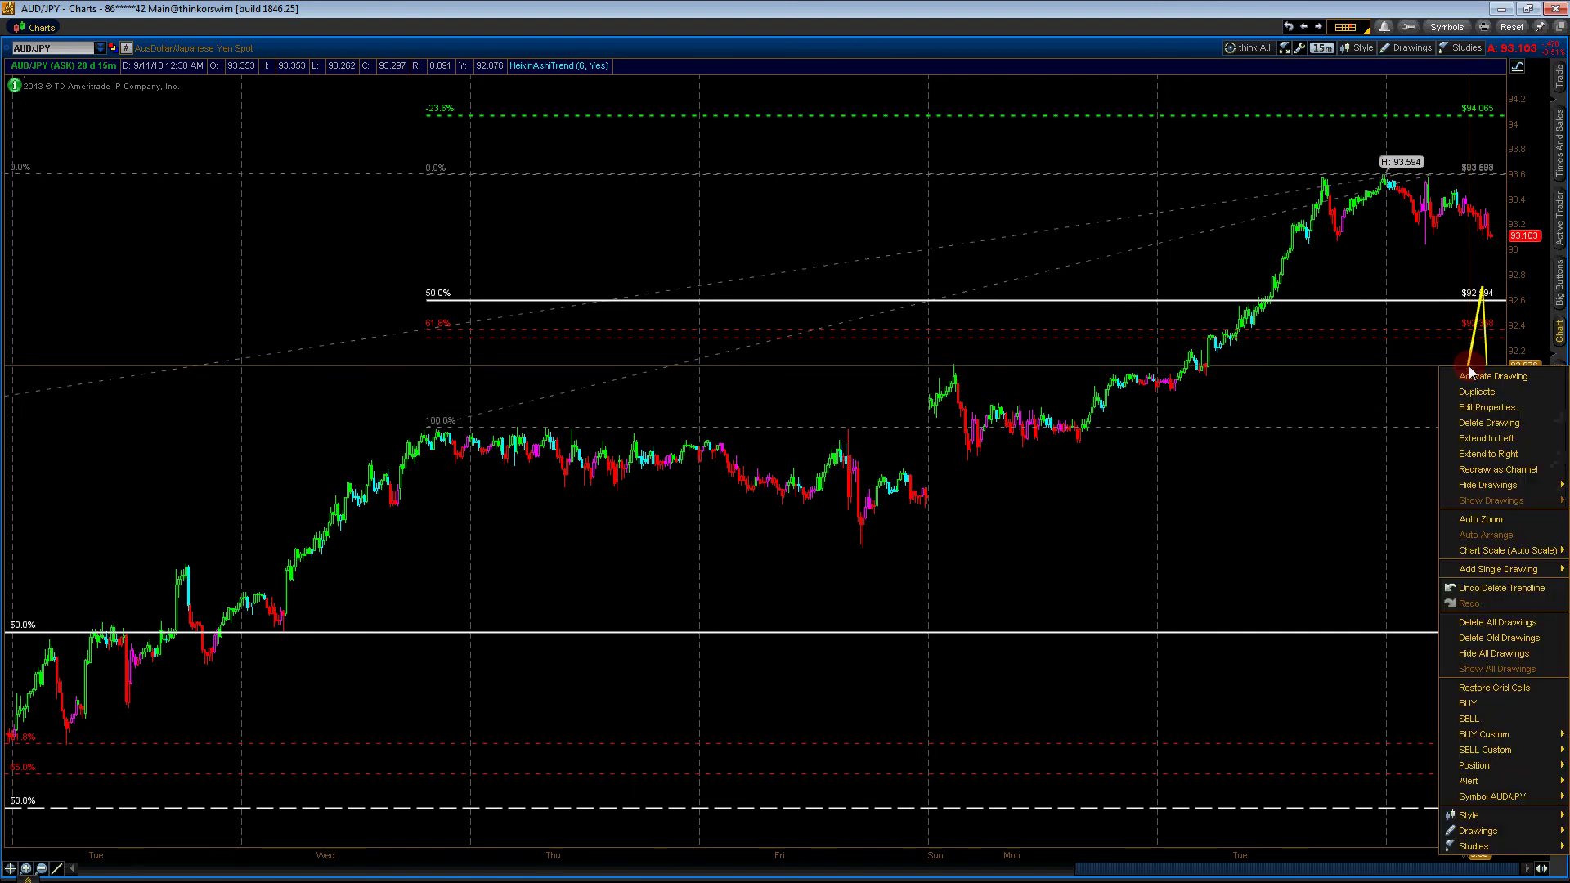
{"action": "left_click", "coordinate": [1507, 418]}
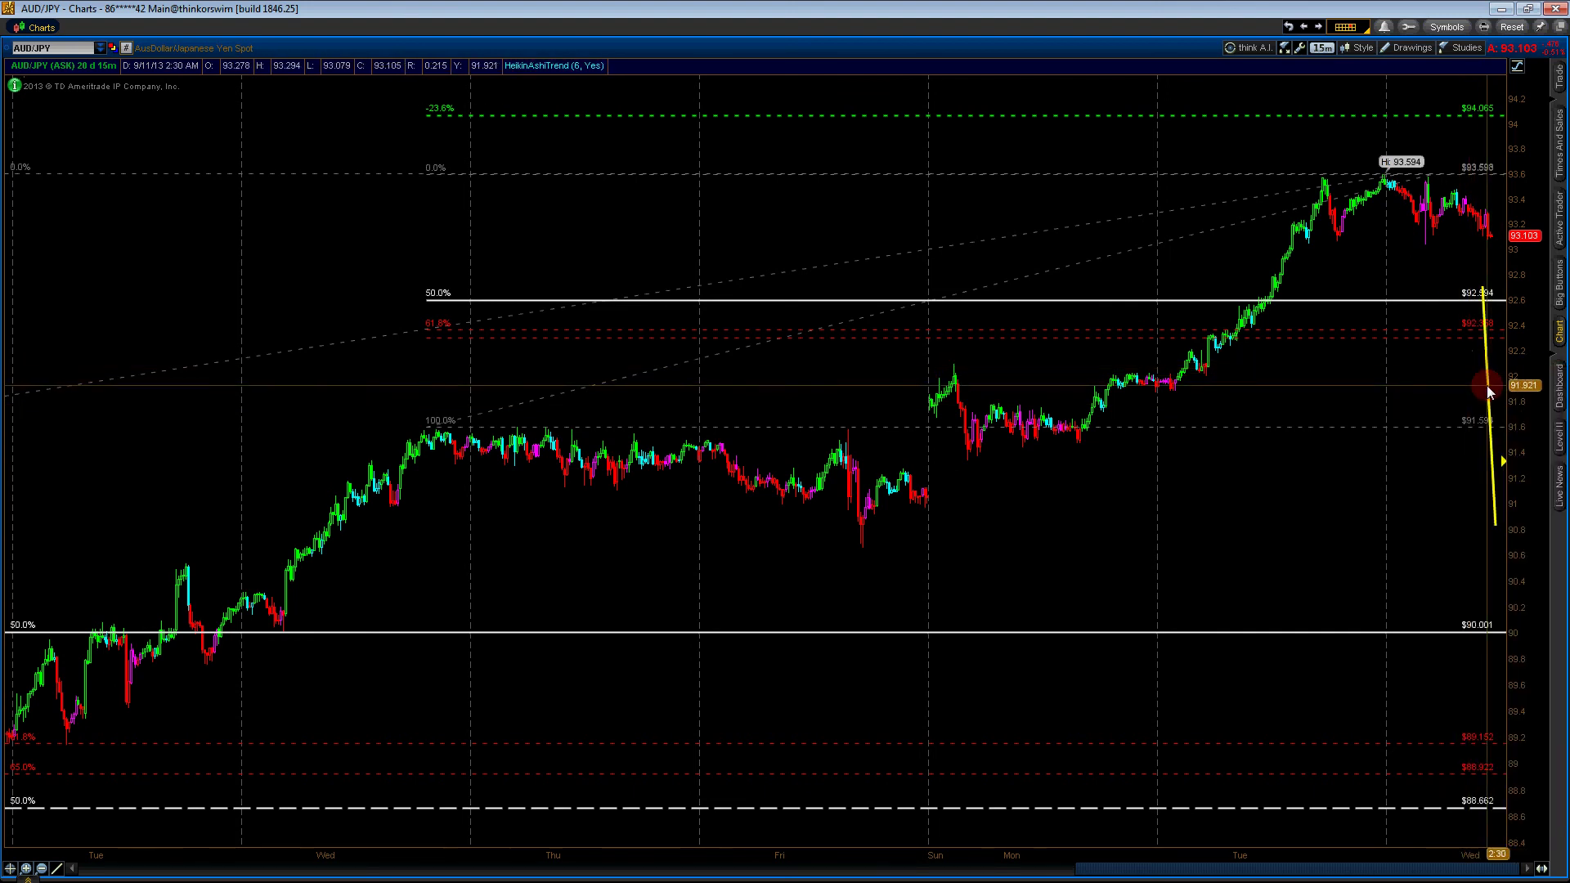
{"action": "right_click", "coordinate": [1486, 385]}
{"action": "left_click", "coordinate": [1508, 457]}
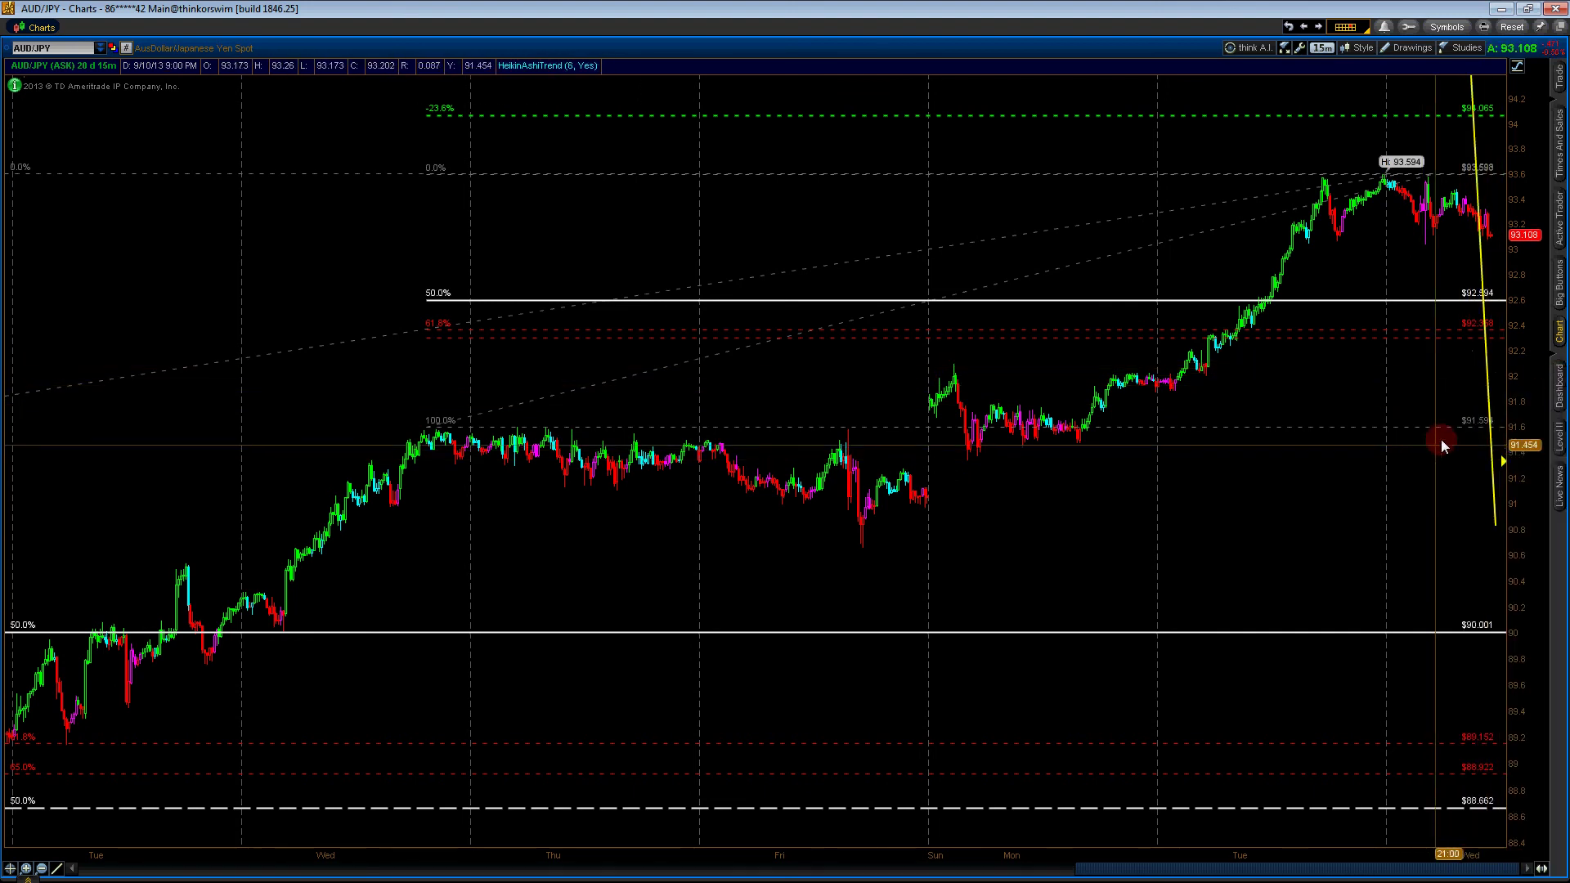
{"action": "right_click", "coordinate": [1487, 375]}
{"action": "left_click", "coordinate": [1520, 438]}
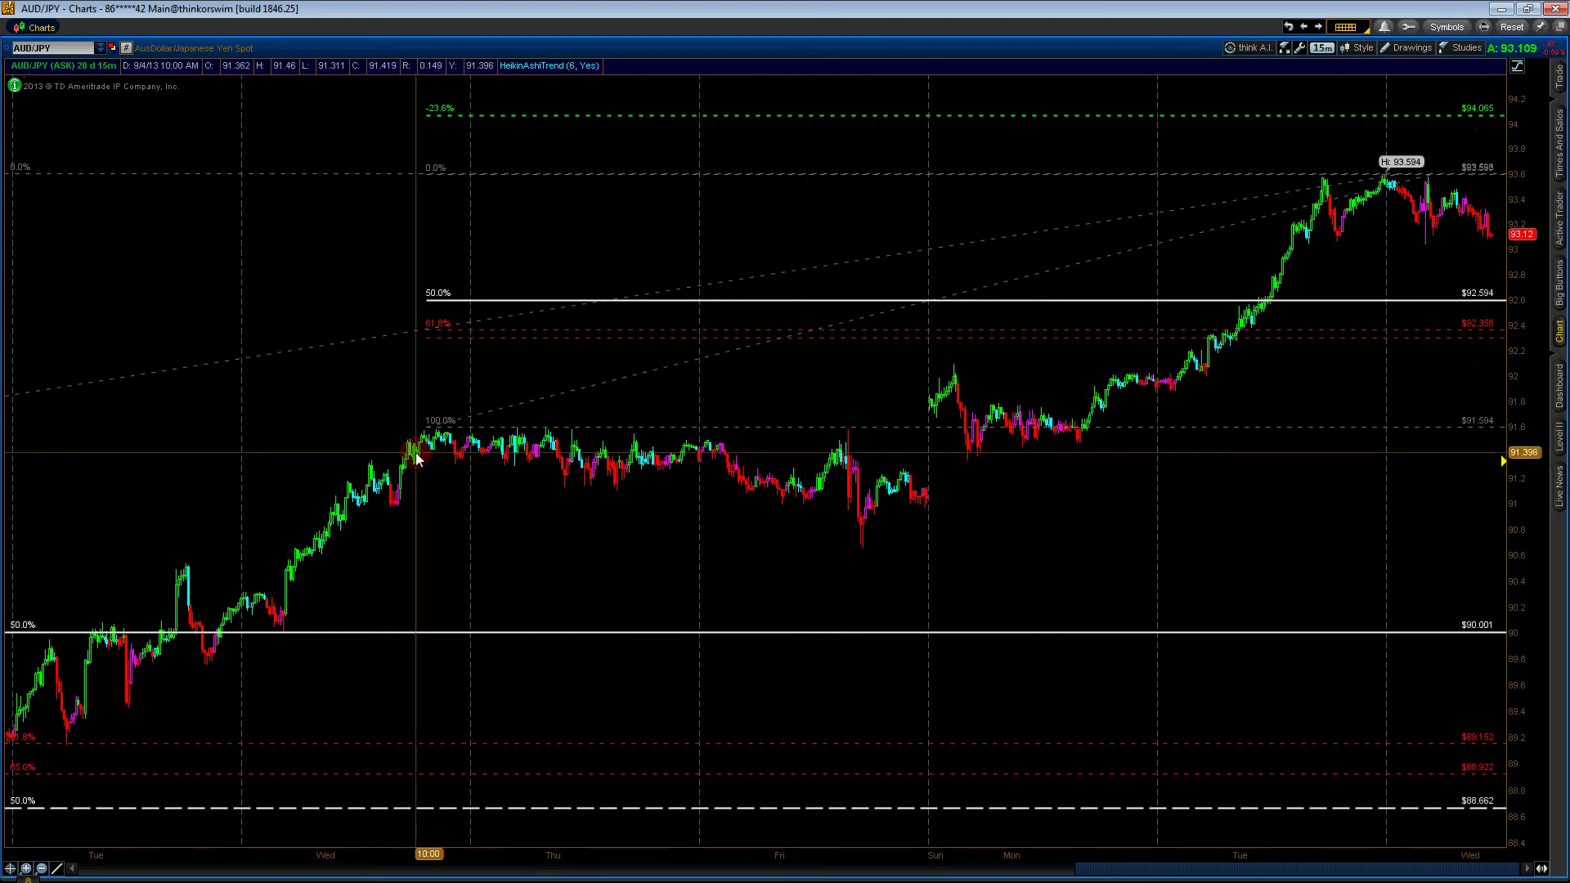
{"action": "left_click", "coordinate": [433, 424]}
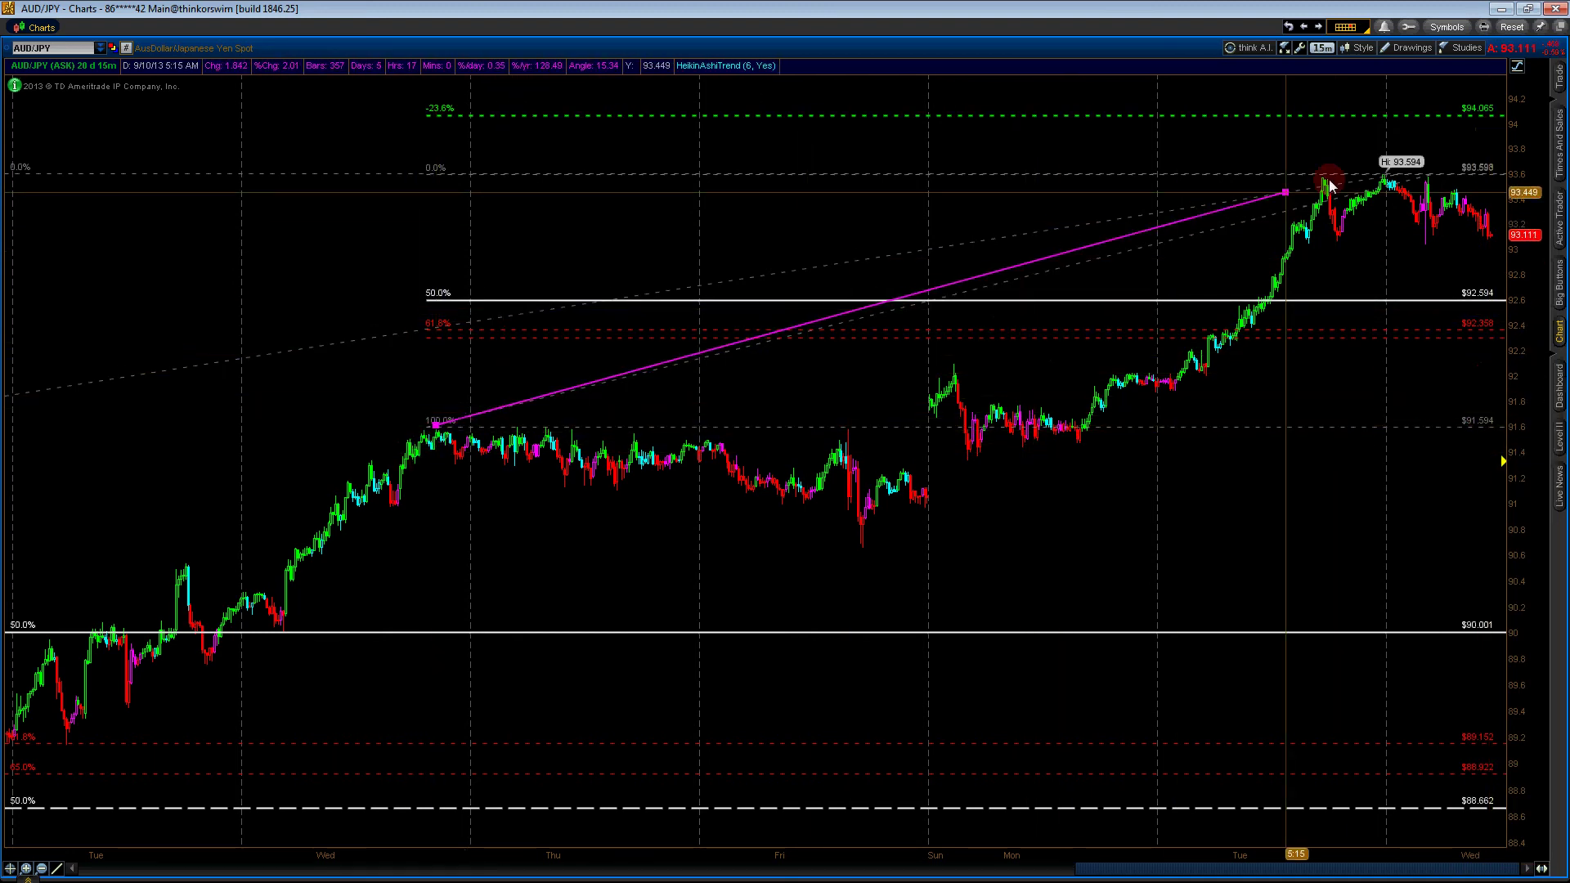
{"action": "left_click", "coordinate": [1406, 160]}
{"action": "left_click_drag", "start_coordinate": [1406, 160], "coordinate": [1393, 172]}
{"action": "left_click_drag", "start_coordinate": [1390, 172], "coordinate": [1481, 301]}
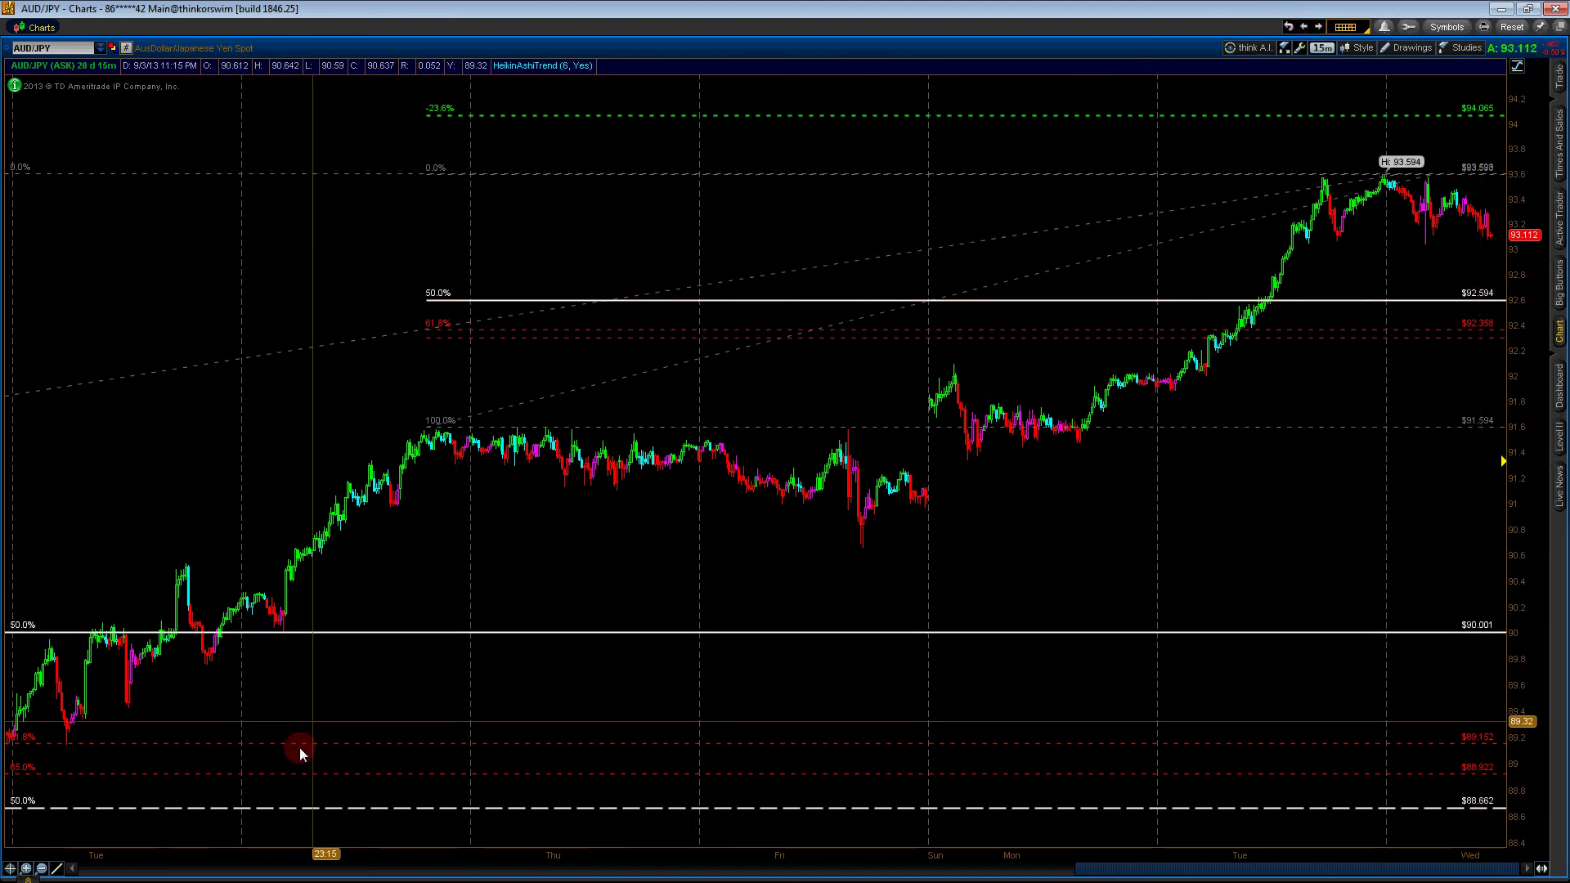
Return to the chart grid, maximize the USD/JPY chart, and set it to the daily timeframe
{"action": "left_click", "coordinate": [41, 869]}
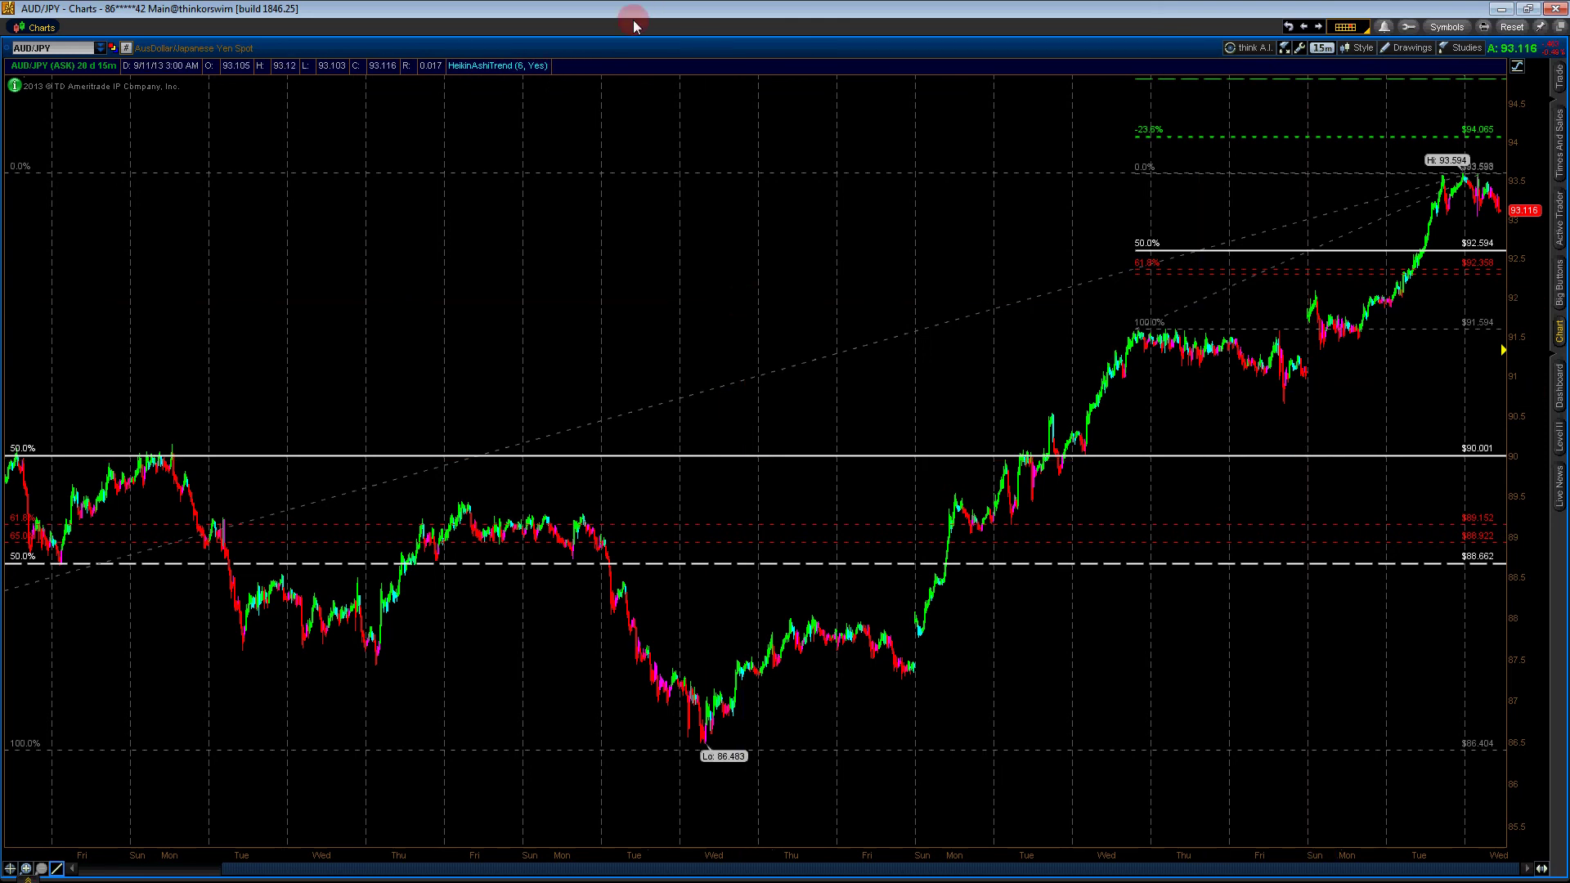
{"action": "double_click", "coordinate": [638, 49]}
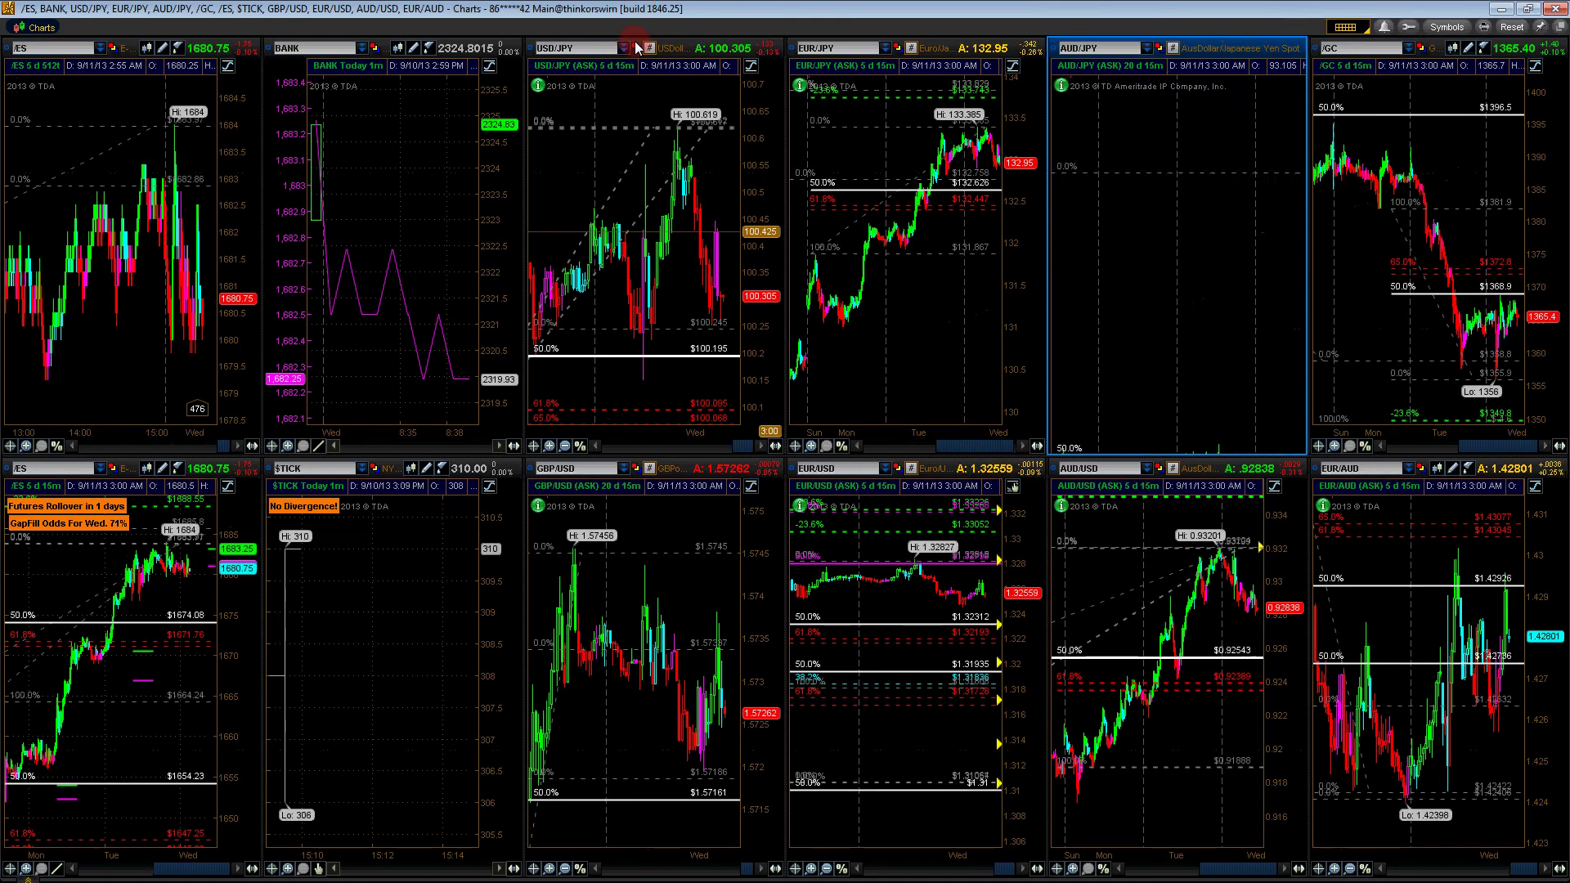
{"action": "left_click", "coordinate": [681, 49]}
{"action": "double_click", "coordinate": [680, 49]}
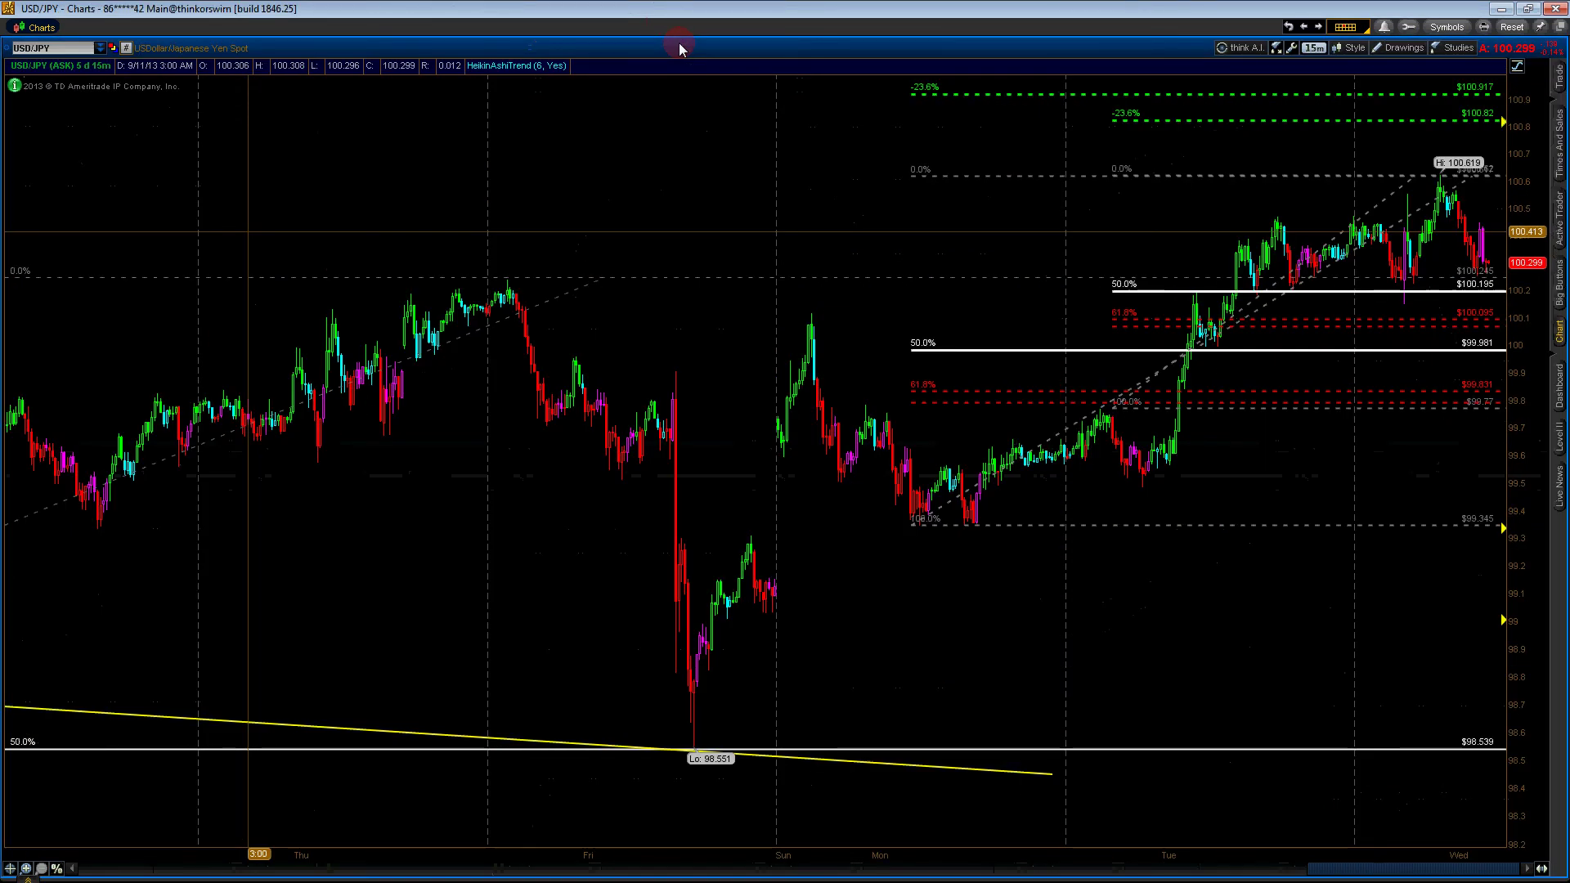
{"action": "left_click", "coordinate": [1313, 48]}
{"action": "left_click", "coordinate": [1328, 159]}
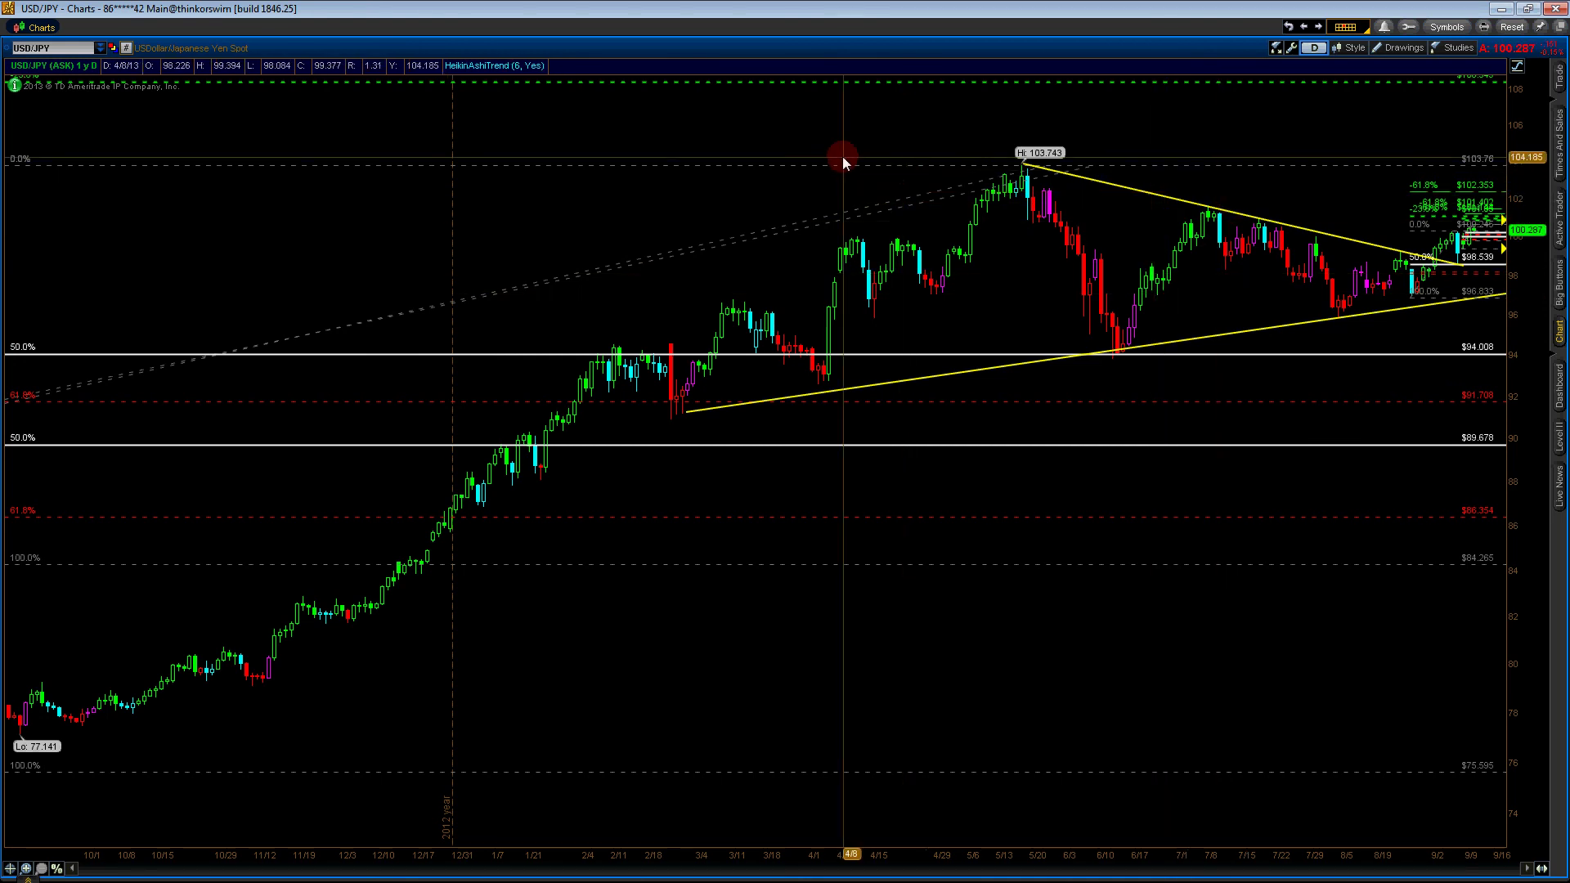
{"action": "left_click_drag", "start_coordinate": [843, 157], "coordinate": [1559, 483]}
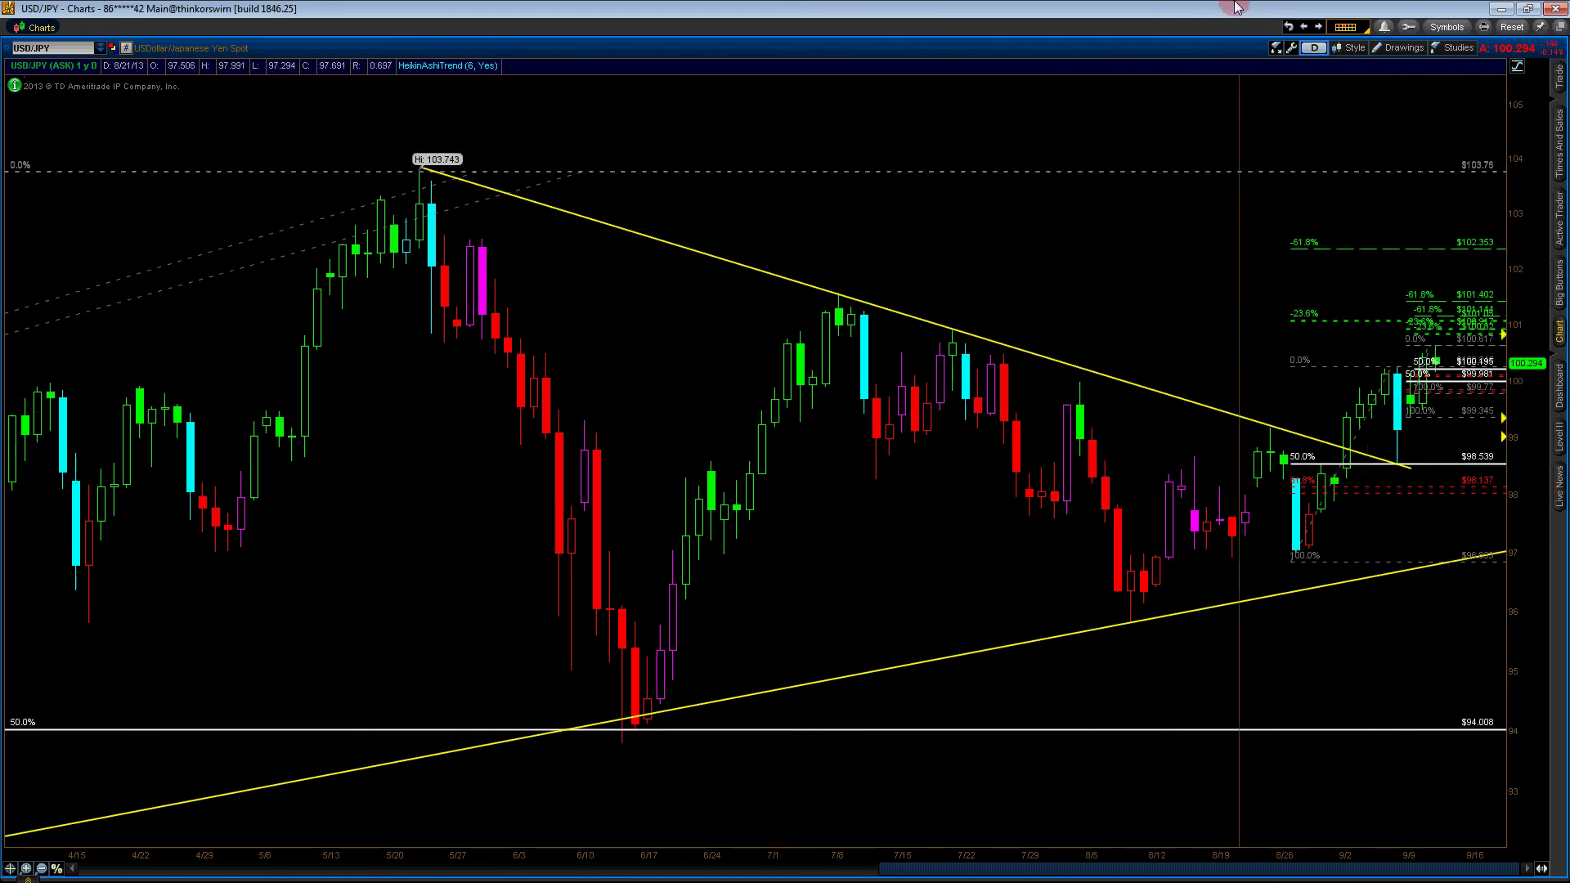
Switch USD/JPY to the 1-hour timeframe and extend the descending yellow trendline to the right
{"action": "left_click", "coordinate": [1316, 49]}
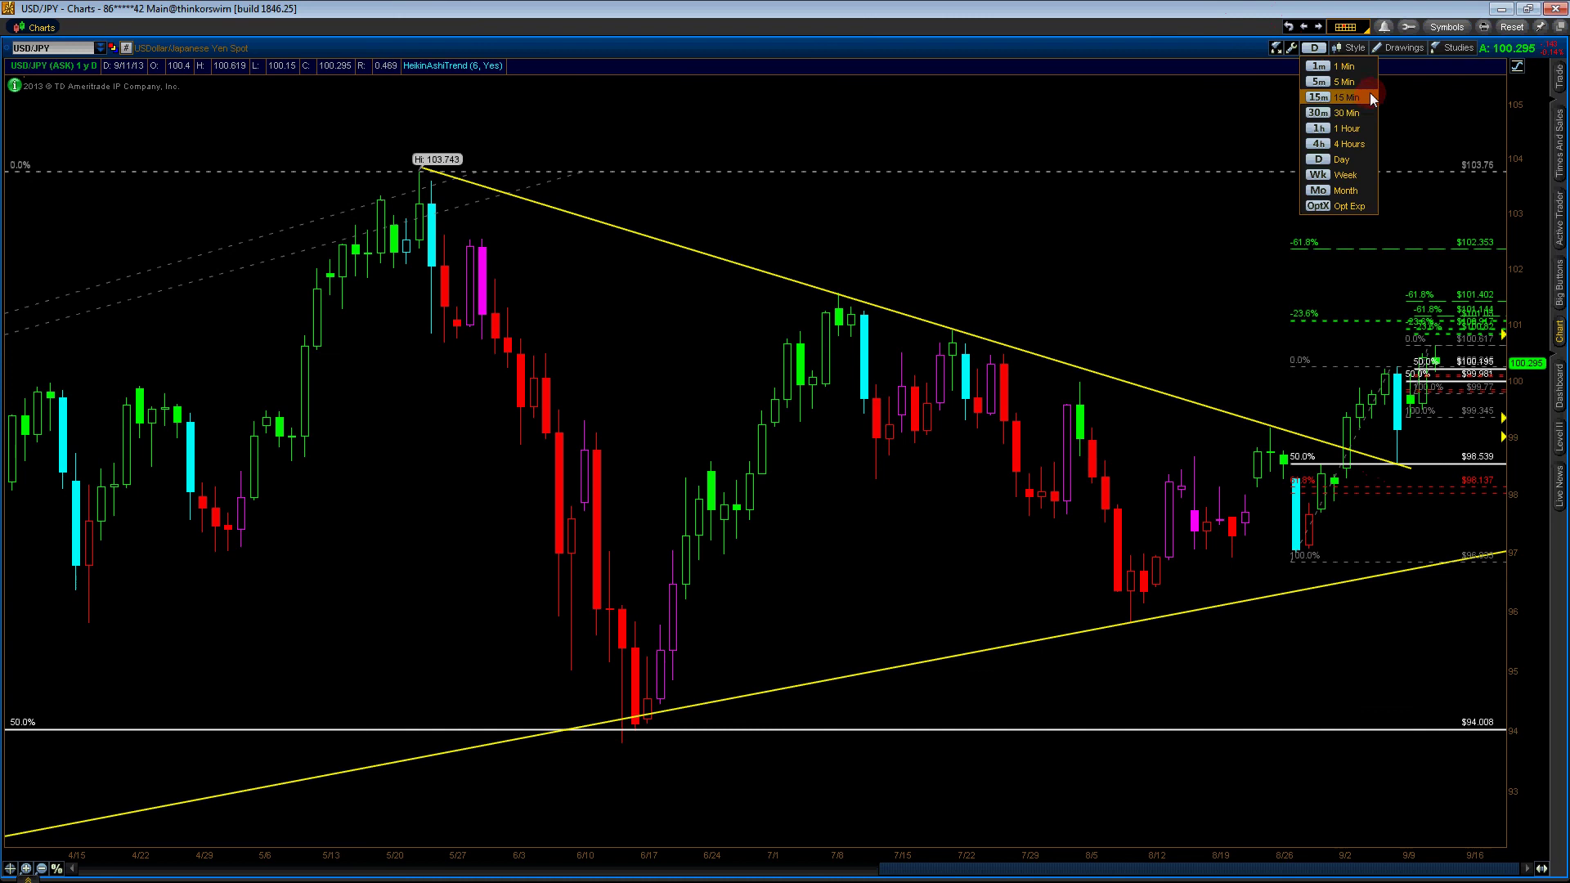
{"action": "left_click", "coordinate": [1365, 126]}
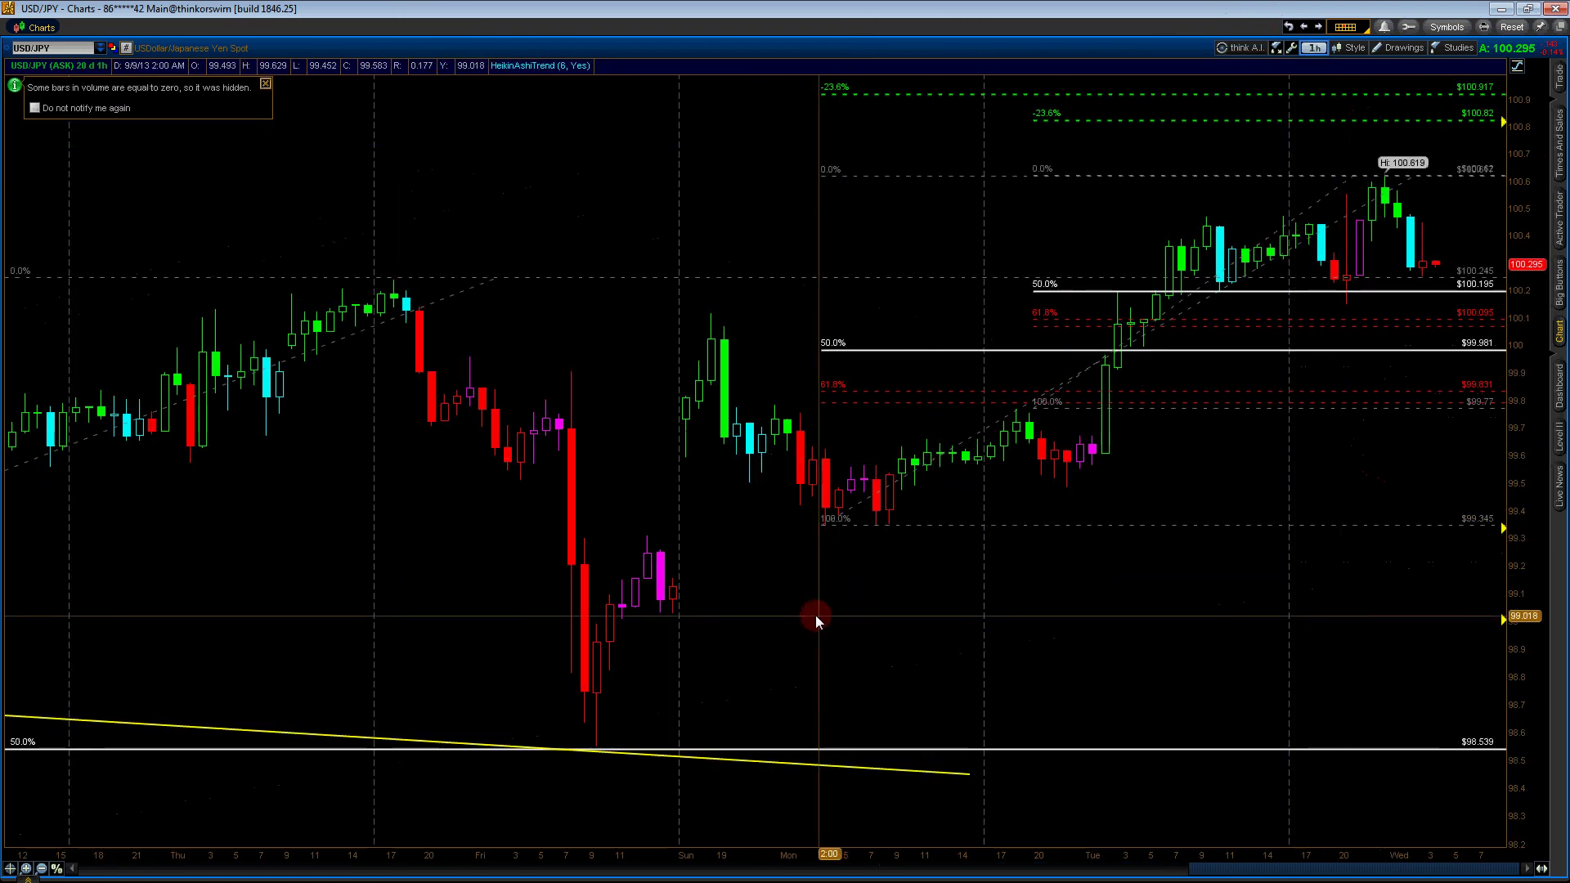
{"action": "left_click", "coordinate": [43, 869]}
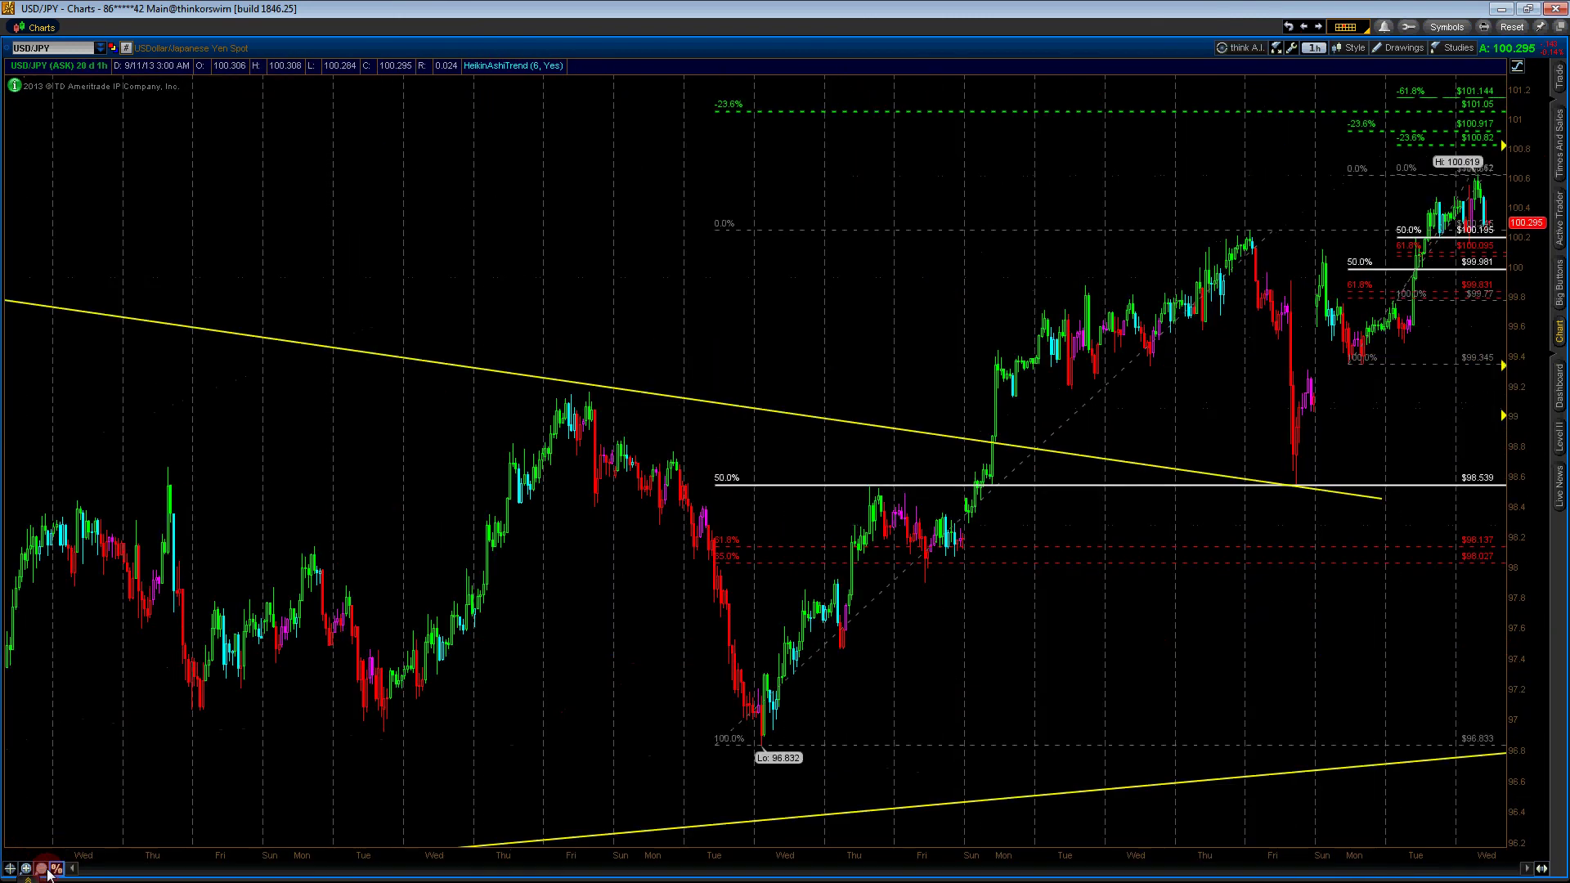
{"action": "right_click", "coordinate": [925, 429]}
{"action": "left_click", "coordinate": [1017, 478]}
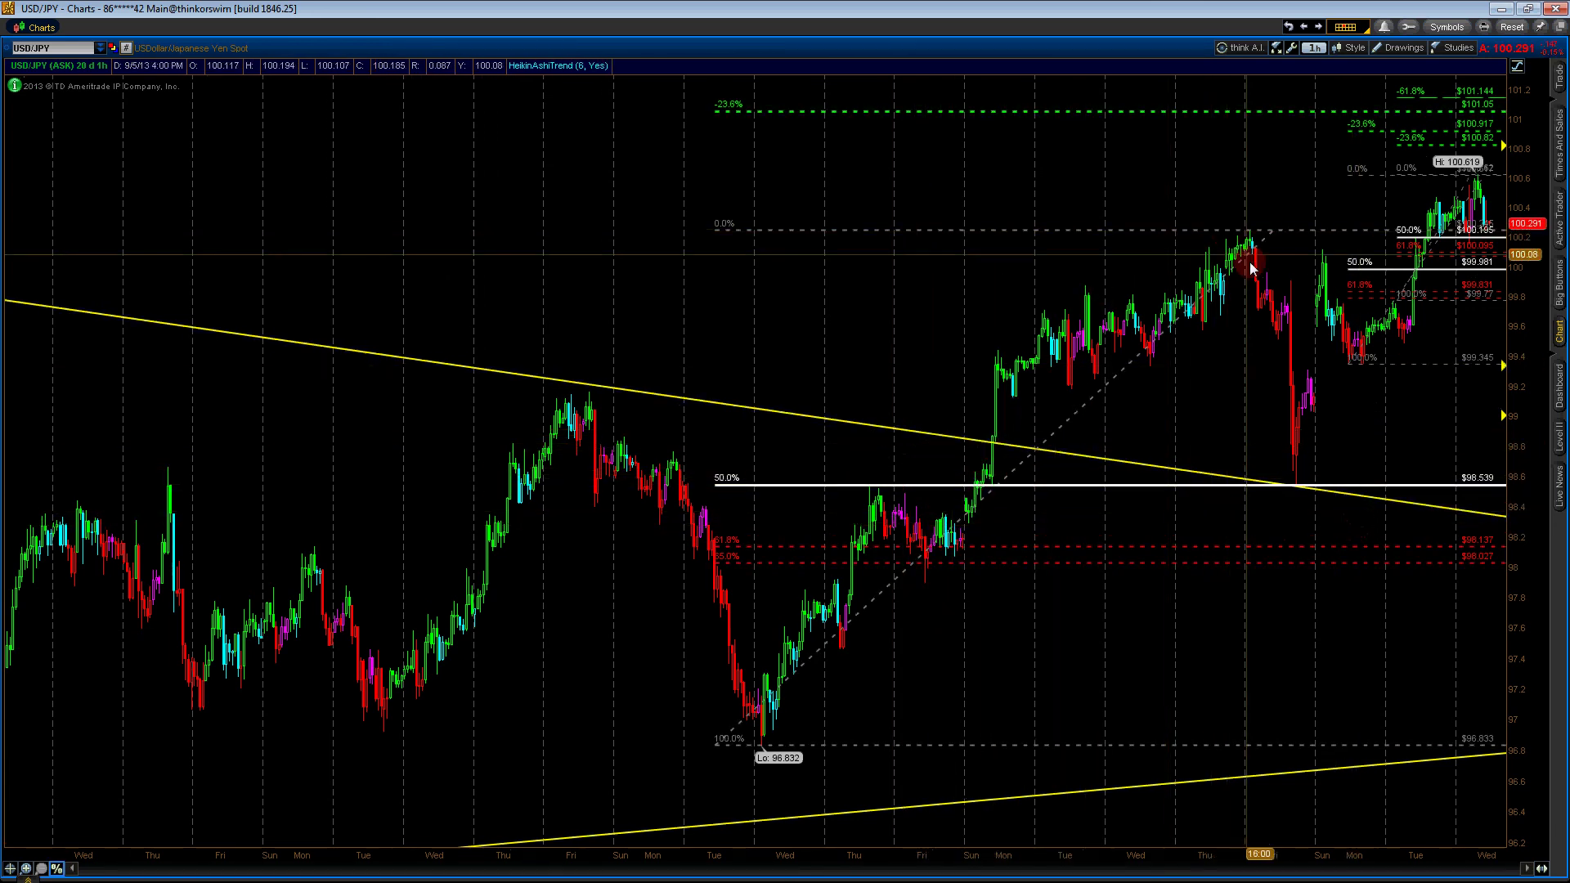
Examine the Fibonacci retracement from the August low and where its 50% level meets the descending trendline
{"action": "left_click", "coordinate": [1284, 477]}
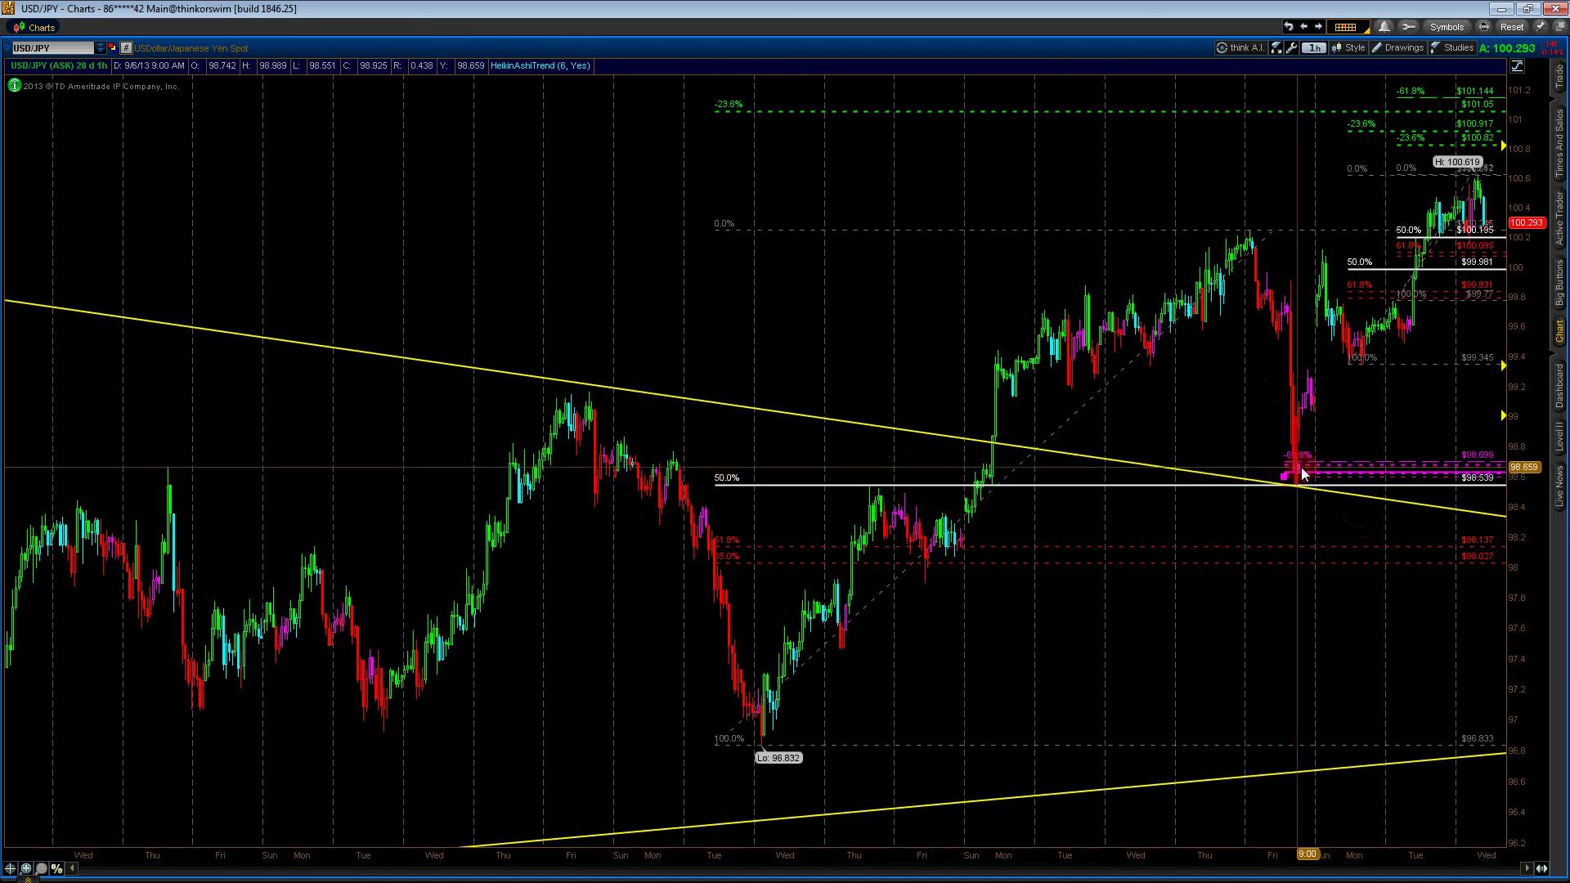
{"action": "key", "text": "Escape"}
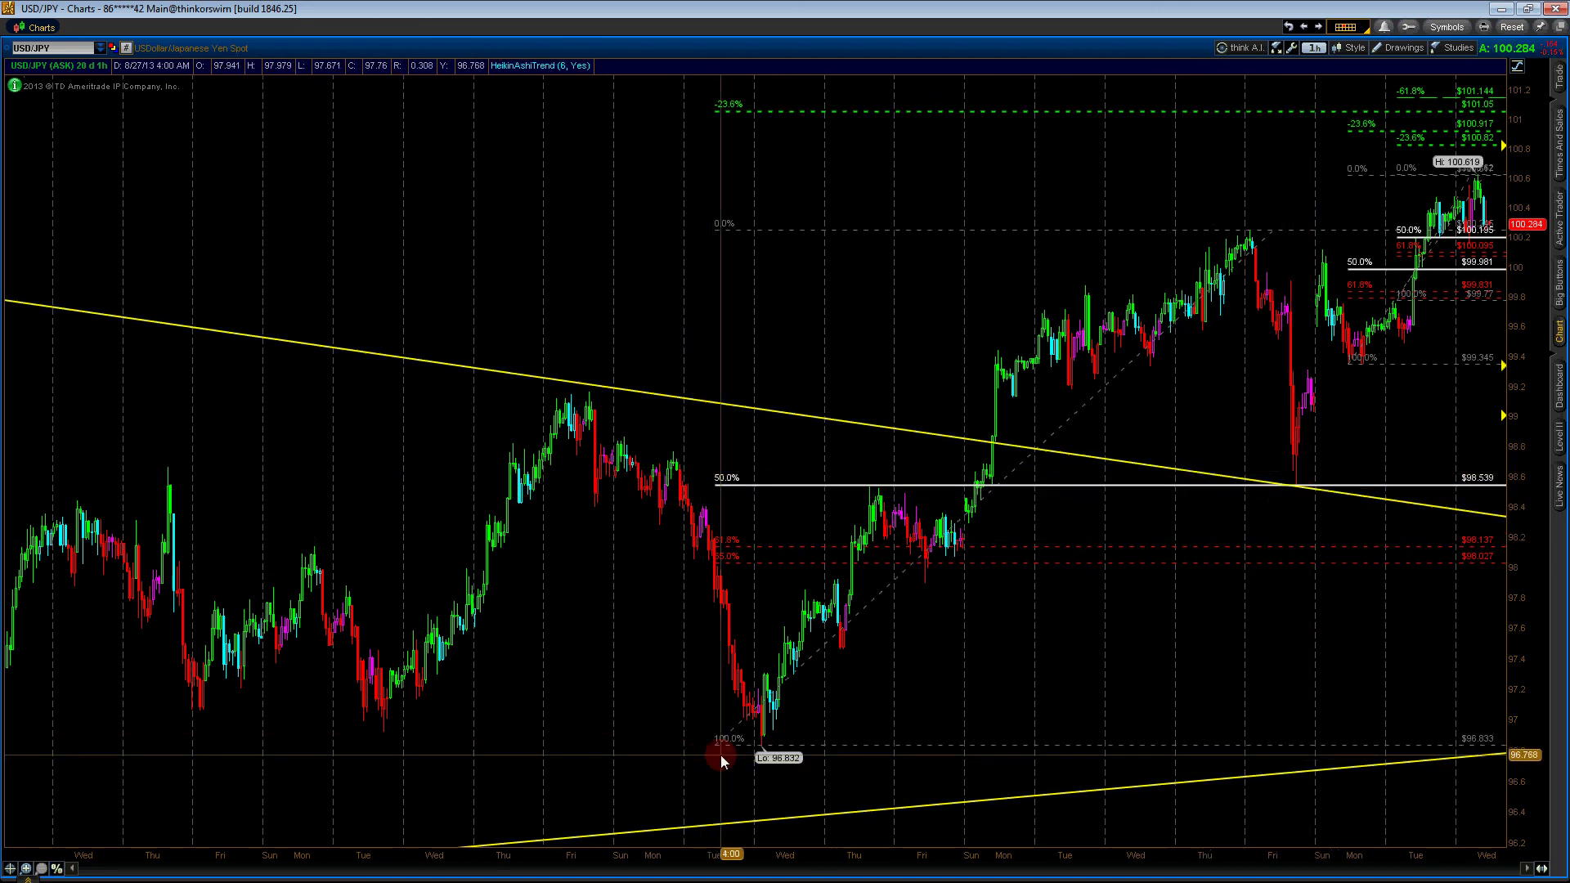
{"action": "mouse_move", "coordinate": [721, 760]}
{"action": "left_mouse_down"}
{"action": "mouse_move", "coordinate": [1020, 402]}
{"action": "mouse_move", "coordinate": [1308, 201]}
{"action": "mouse_move", "coordinate": [1251, 231]}
{"action": "mouse_move", "coordinate": [1265, 236]}
{"action": "left_mouse_up"}
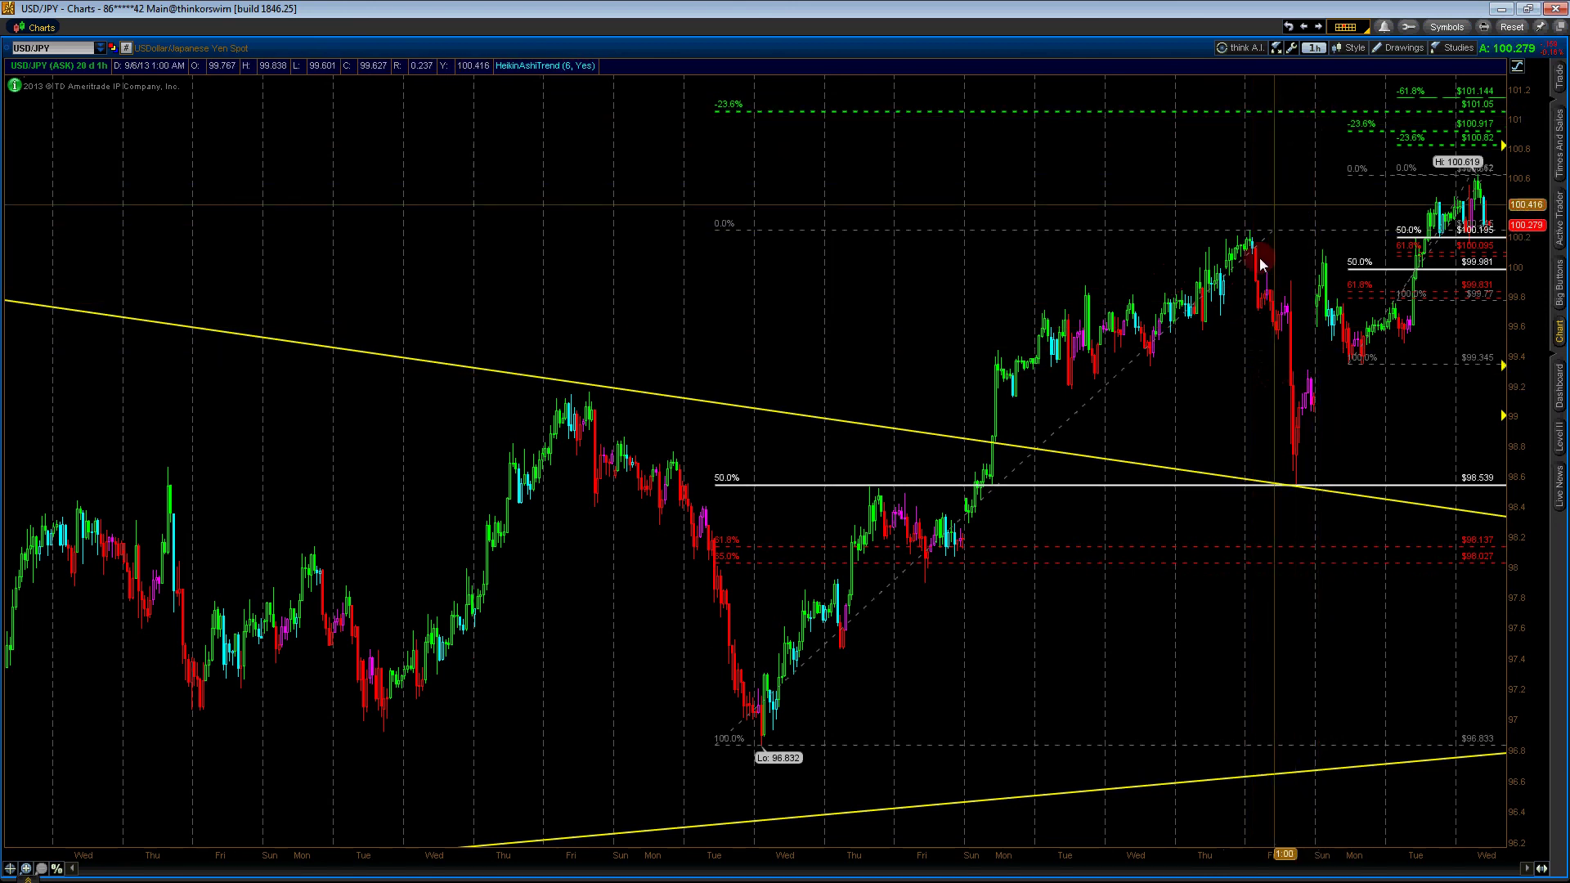
{"action": "mouse_move", "coordinate": [1297, 485]}
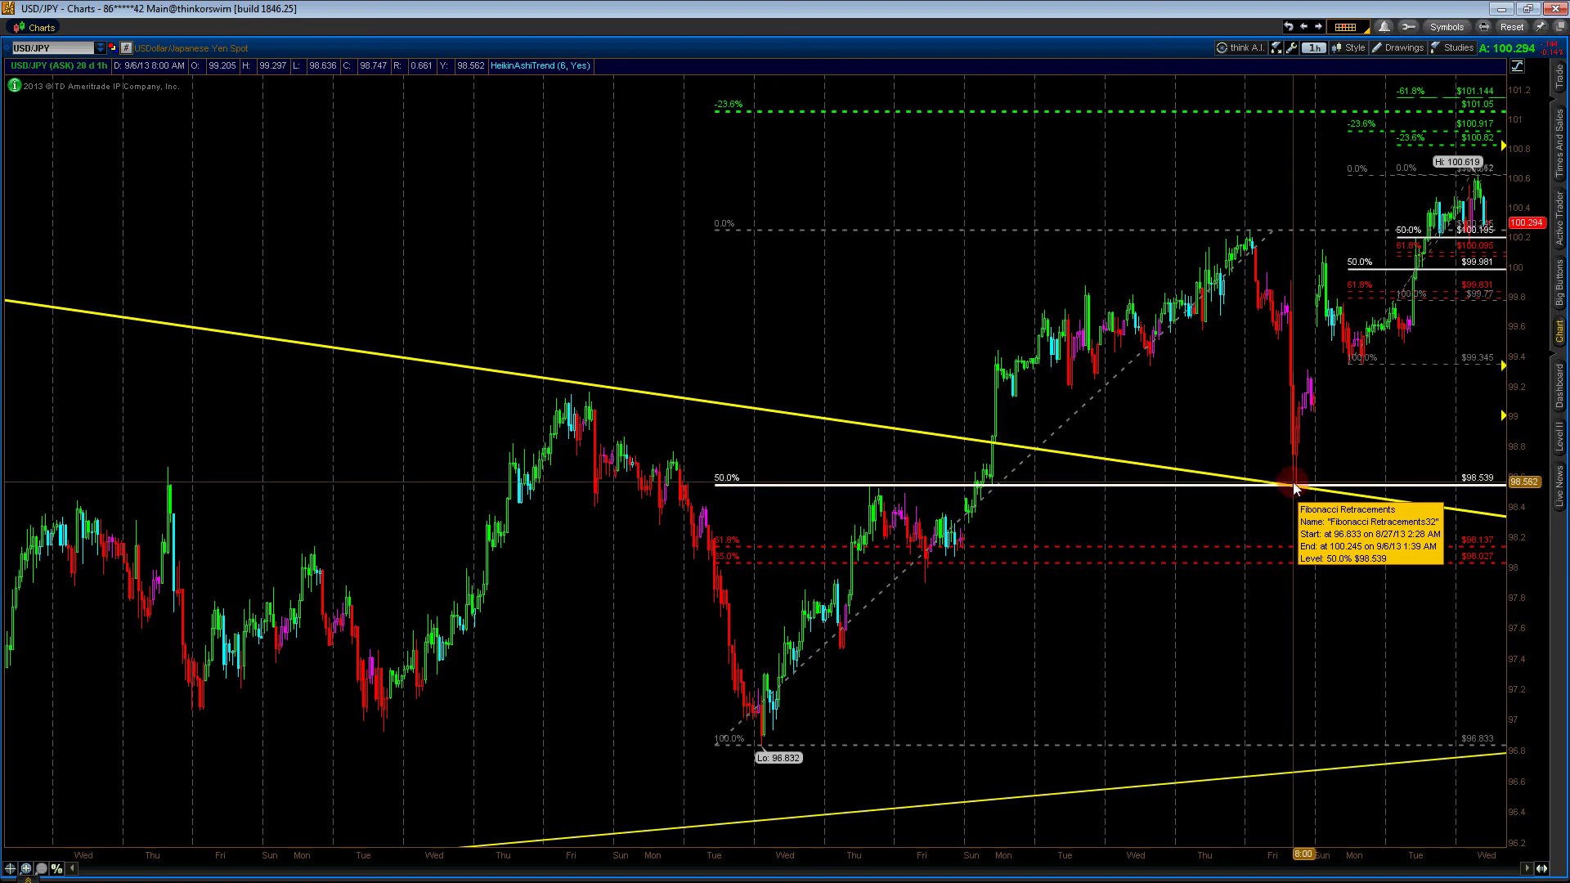
Switch the USD/JPY chart to the 15-minute timeframe and show the last several trading days
{"action": "left_click_drag", "start_coordinate": [1131, 140], "coordinate": [1568, 494]}
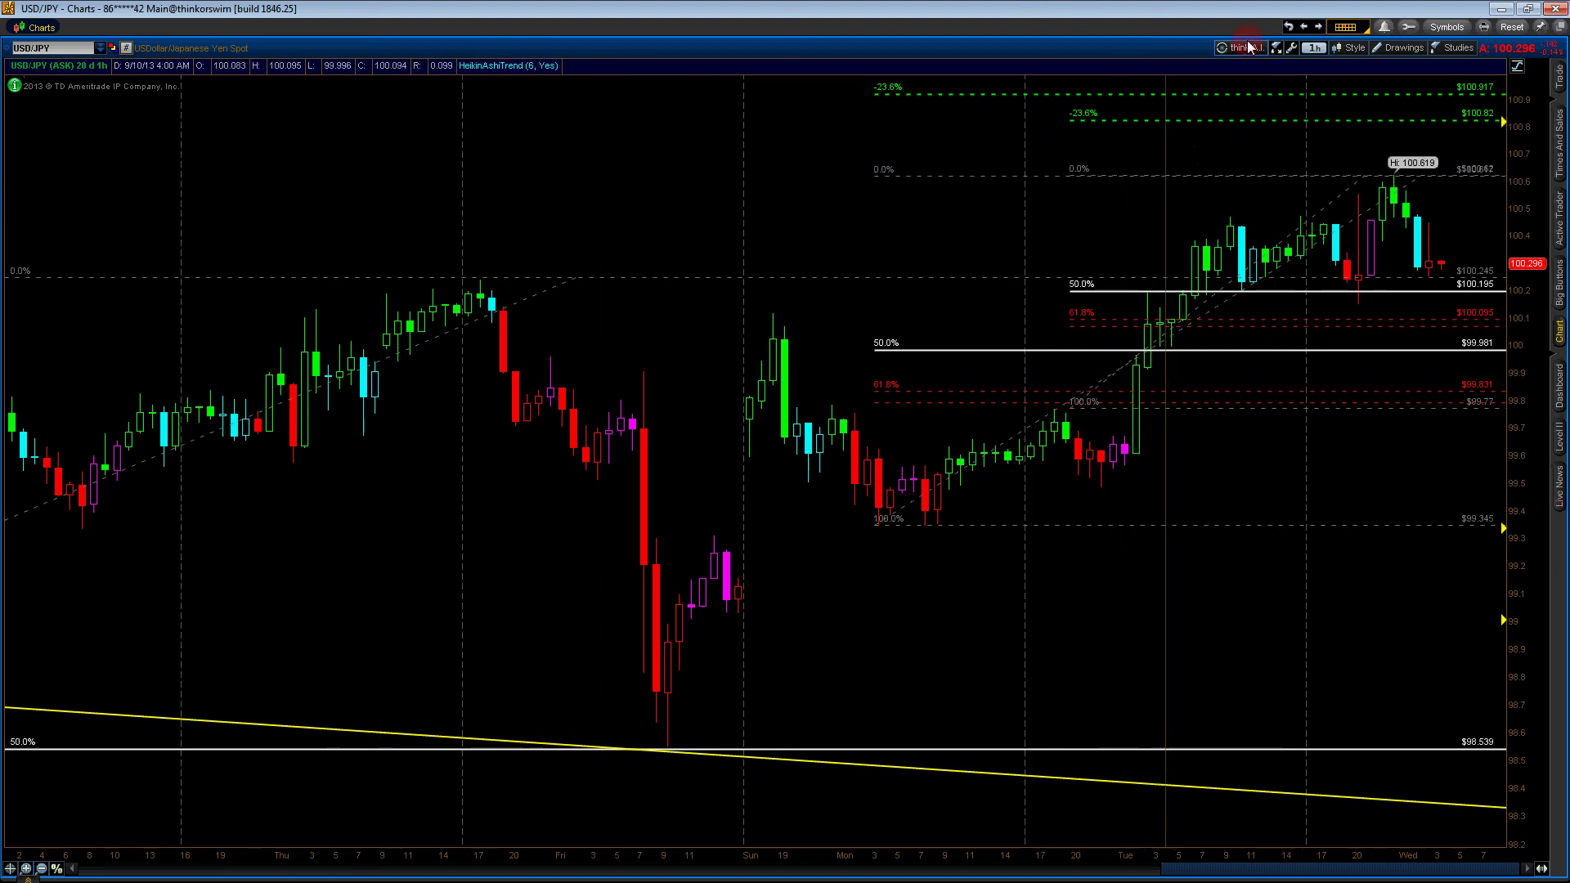
{"action": "left_click", "coordinate": [1314, 47]}
{"action": "left_click", "coordinate": [1315, 99]}
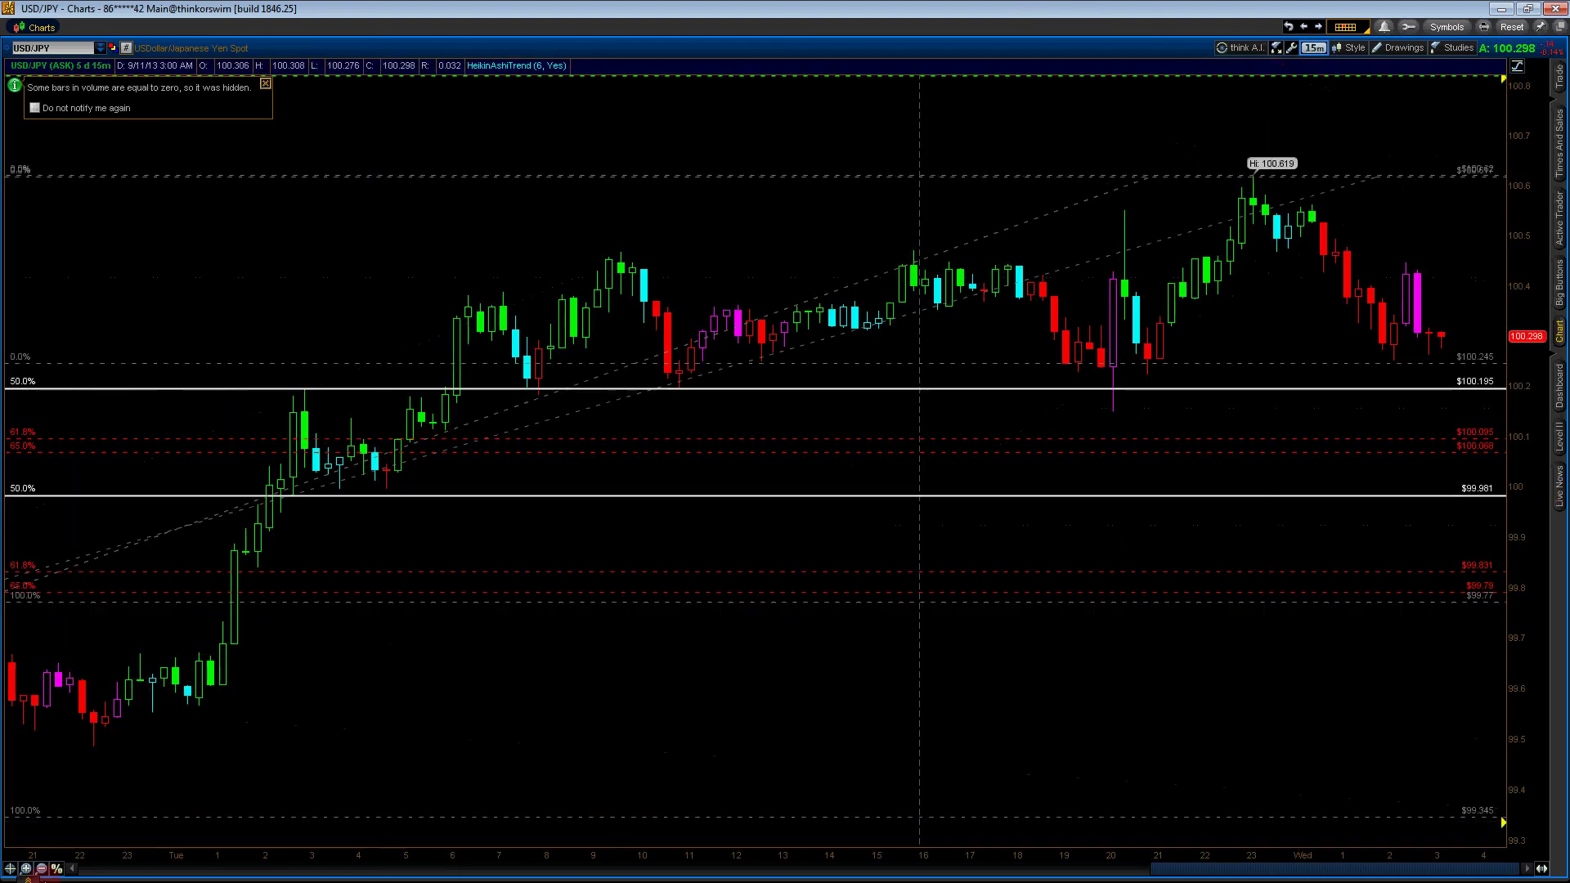
{"action": "left_click", "coordinate": [43, 870]}
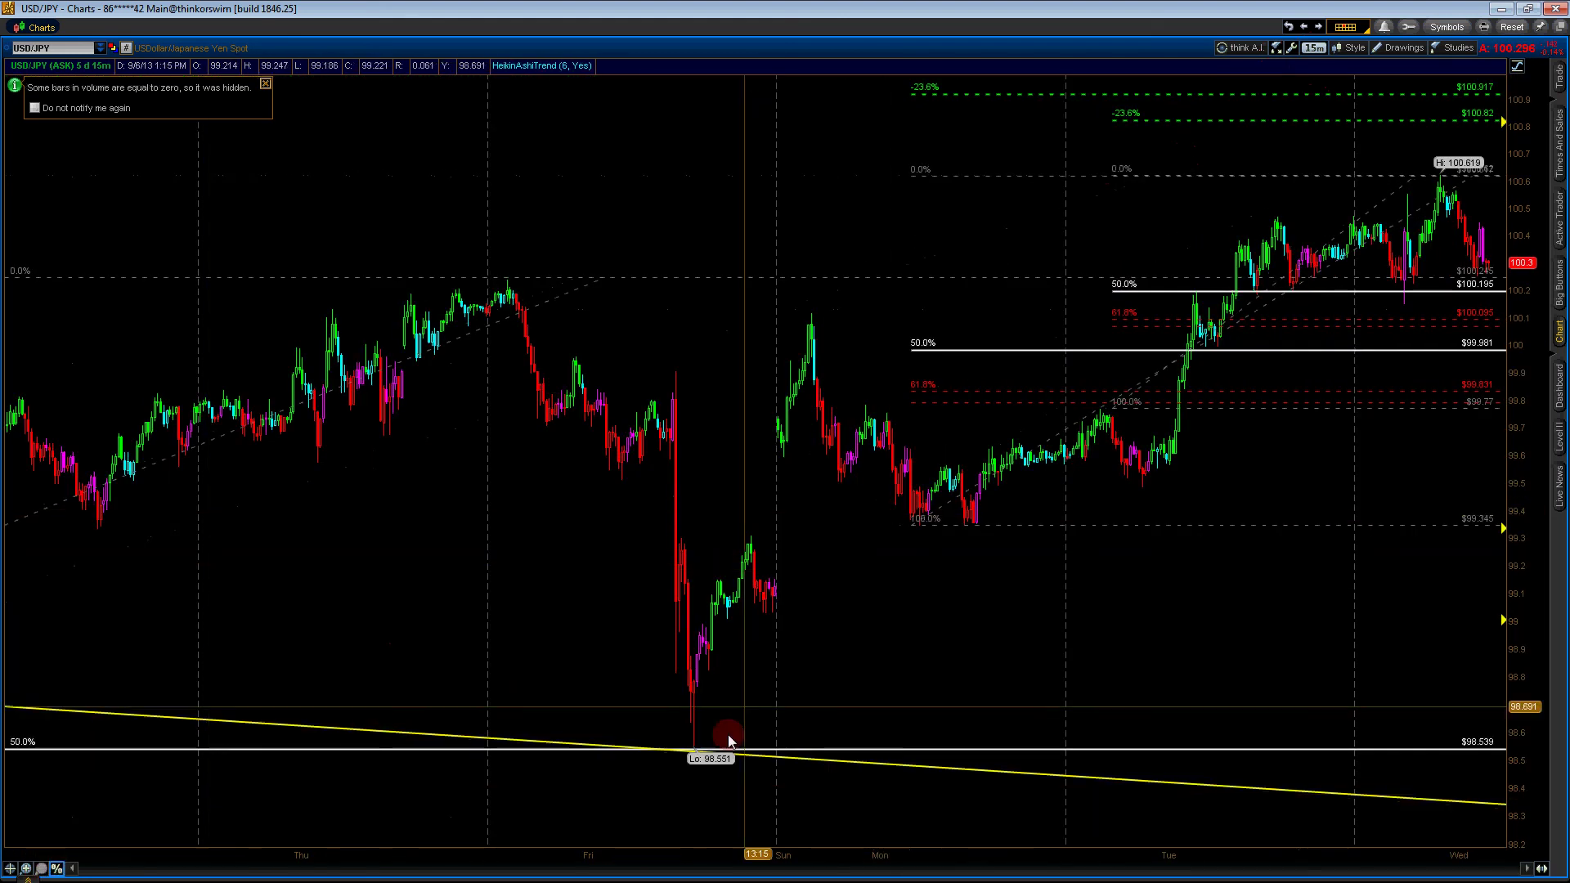
Draw a Fibonacci retracement from Friday's low near 98.55 up to about 100.12, and delete it
{"action": "left_click_drag", "start_coordinate": [692, 749], "coordinate": [869, 317]}
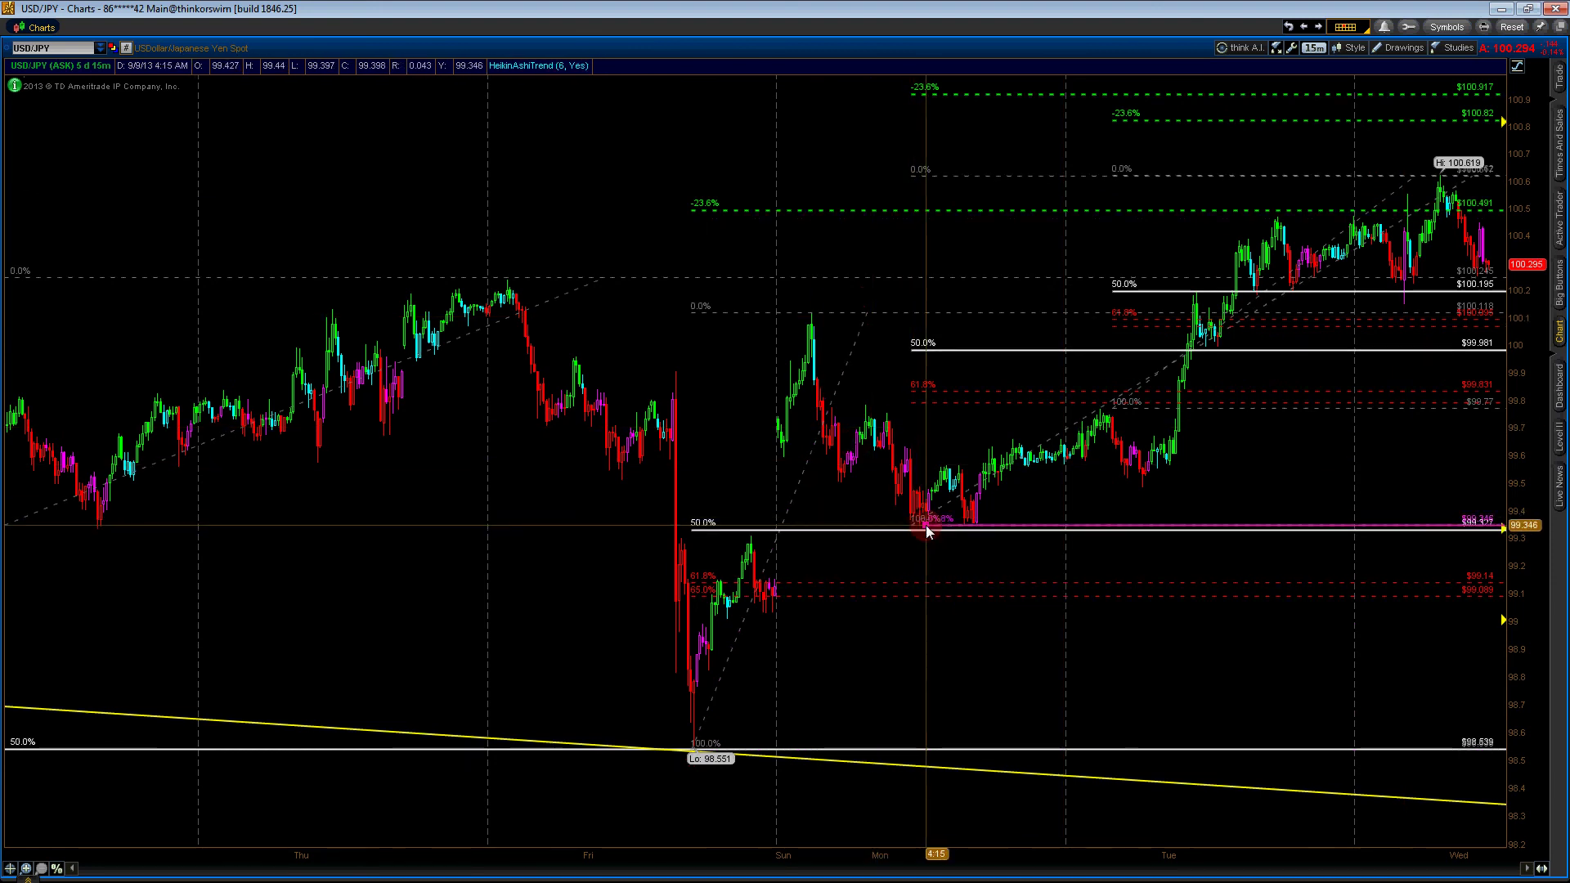
{"action": "left_click_drag", "start_coordinate": [925, 525], "coordinate": [1295, 211]}
{"action": "key", "text": "Escape"}
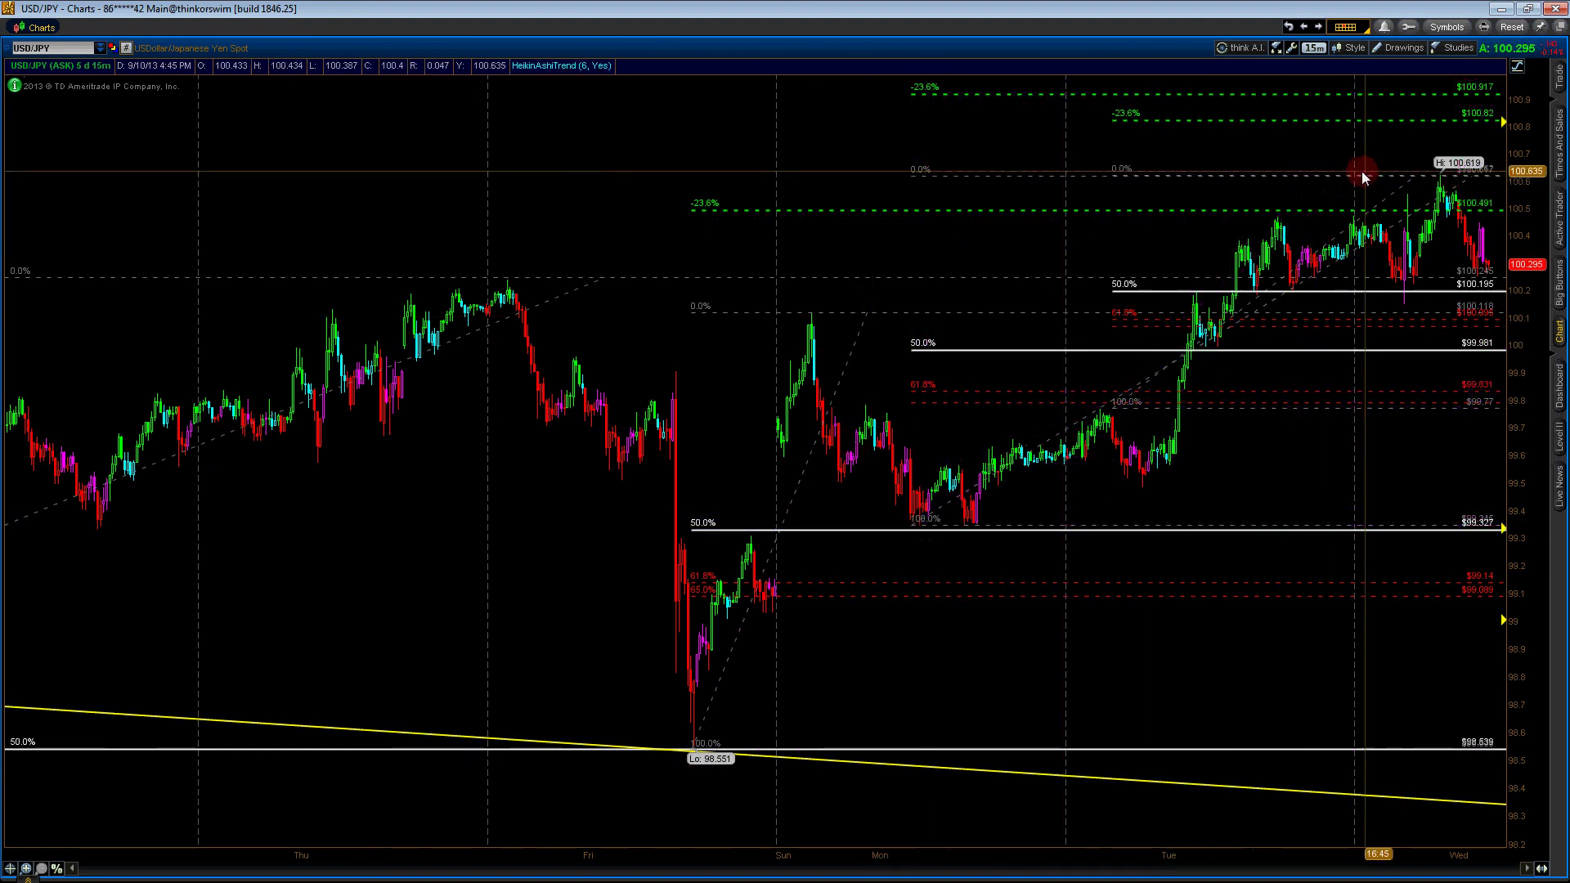
{"action": "right_click", "coordinate": [861, 331]}
{"action": "left_click", "coordinate": [910, 387]}
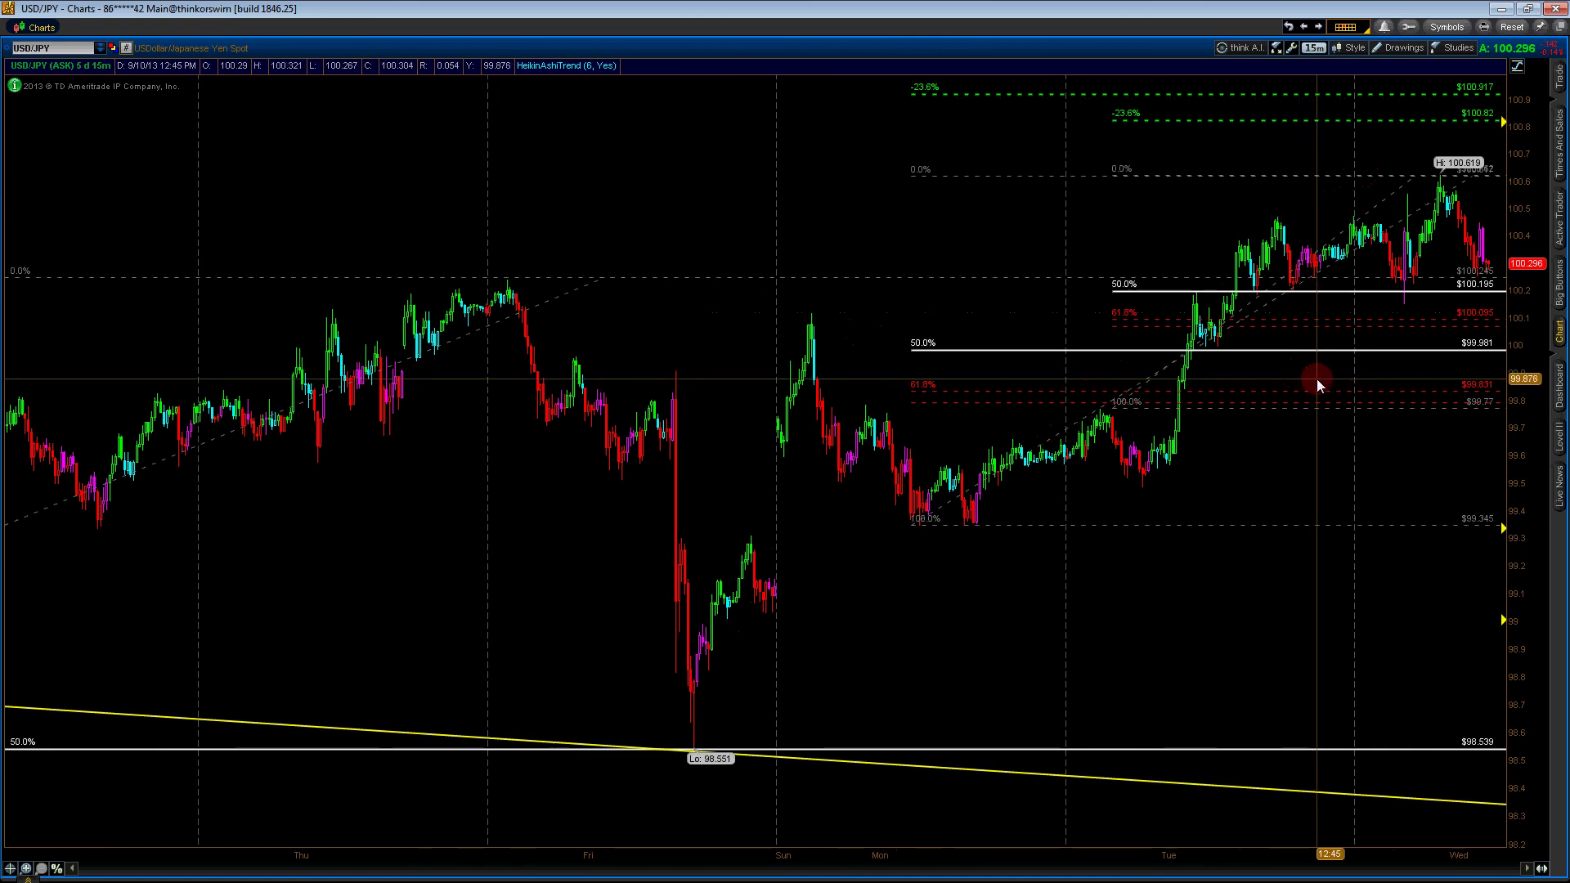
Delete the Fibonacci retracement whose 50% level is at 100.195
{"action": "right_click", "coordinate": [1326, 287]}
{"action": "left_click", "coordinate": [1377, 347]}
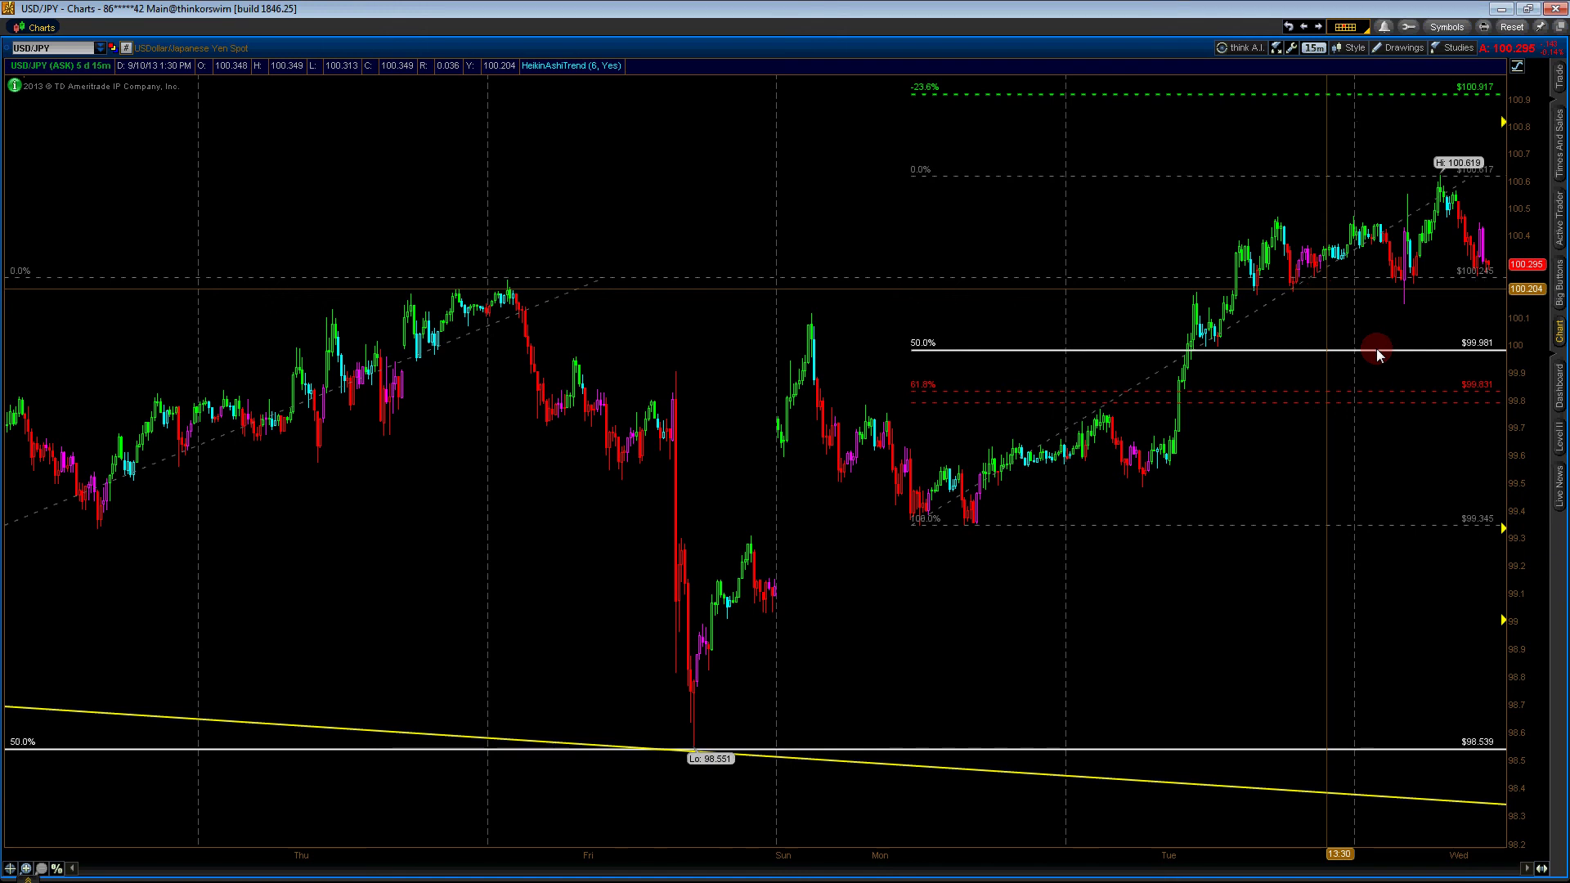
{"action": "left_click", "coordinate": [660, 748]}
{"action": "left_click", "coordinate": [797, 292]}
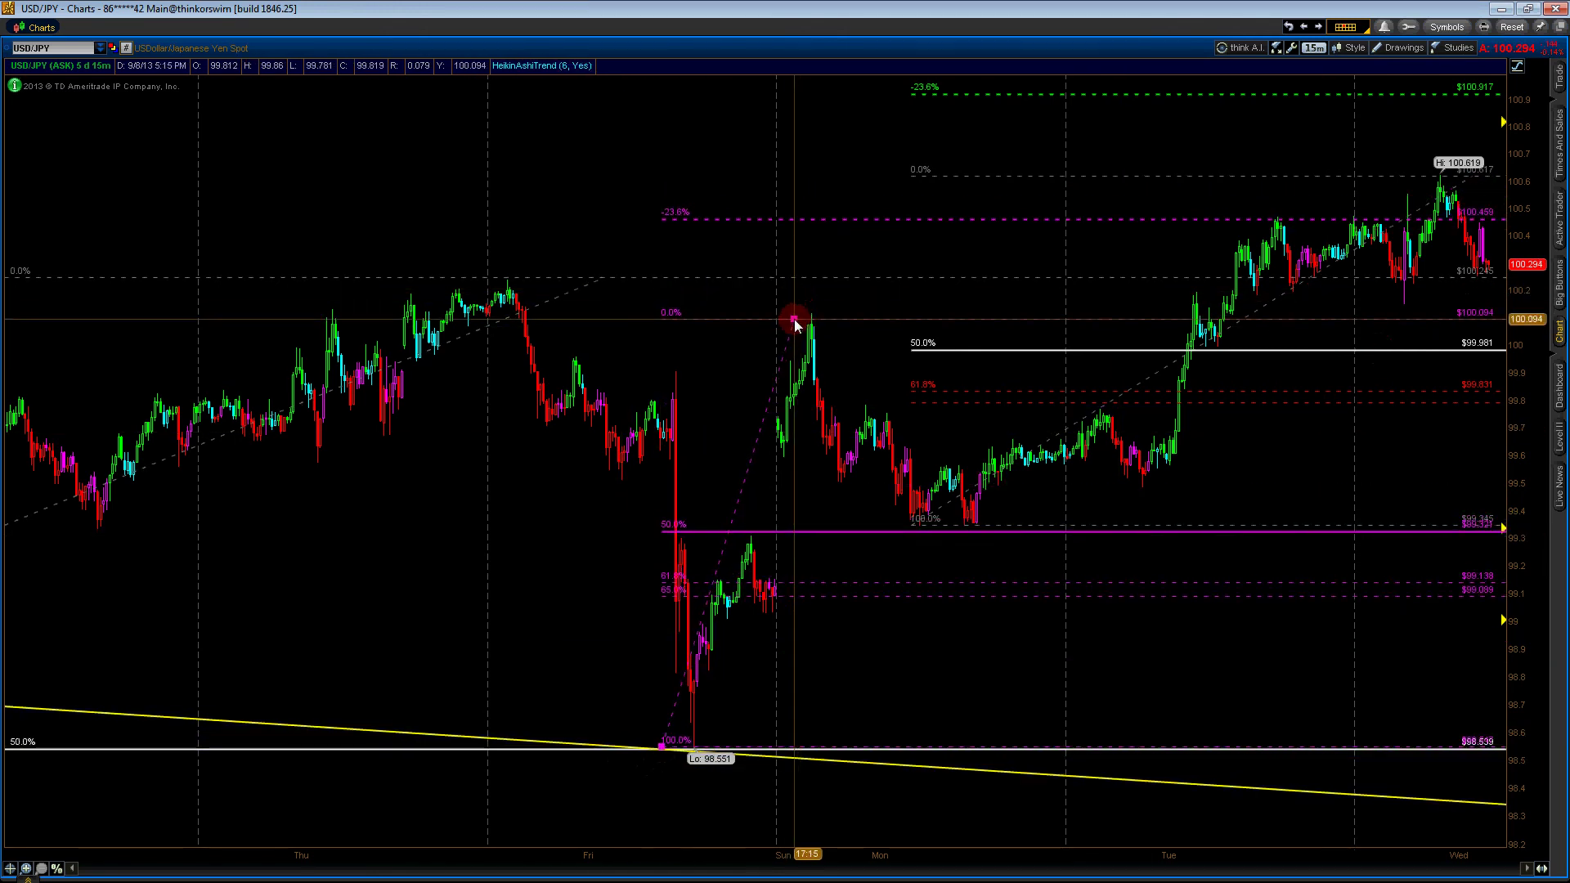
{"action": "key", "text": "Escape"}
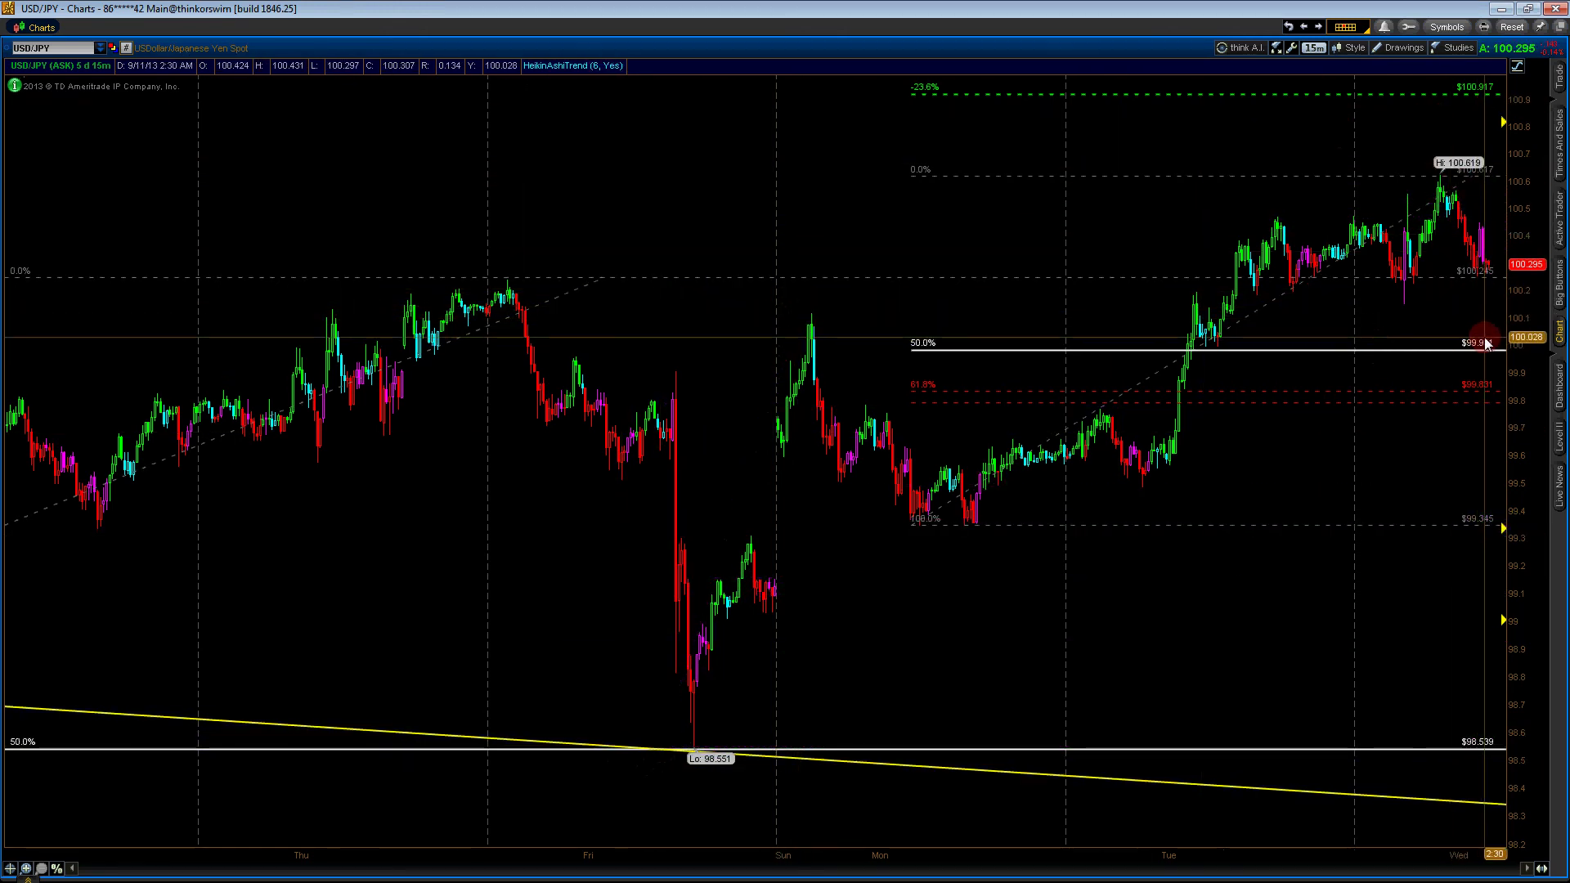
Switch the USD/JPY chart to the 1-hour timeframe and examine its Fibonacci levels against the descending trendline
{"action": "left_click", "coordinate": [1313, 48]}
{"action": "left_click", "coordinate": [1332, 128]}
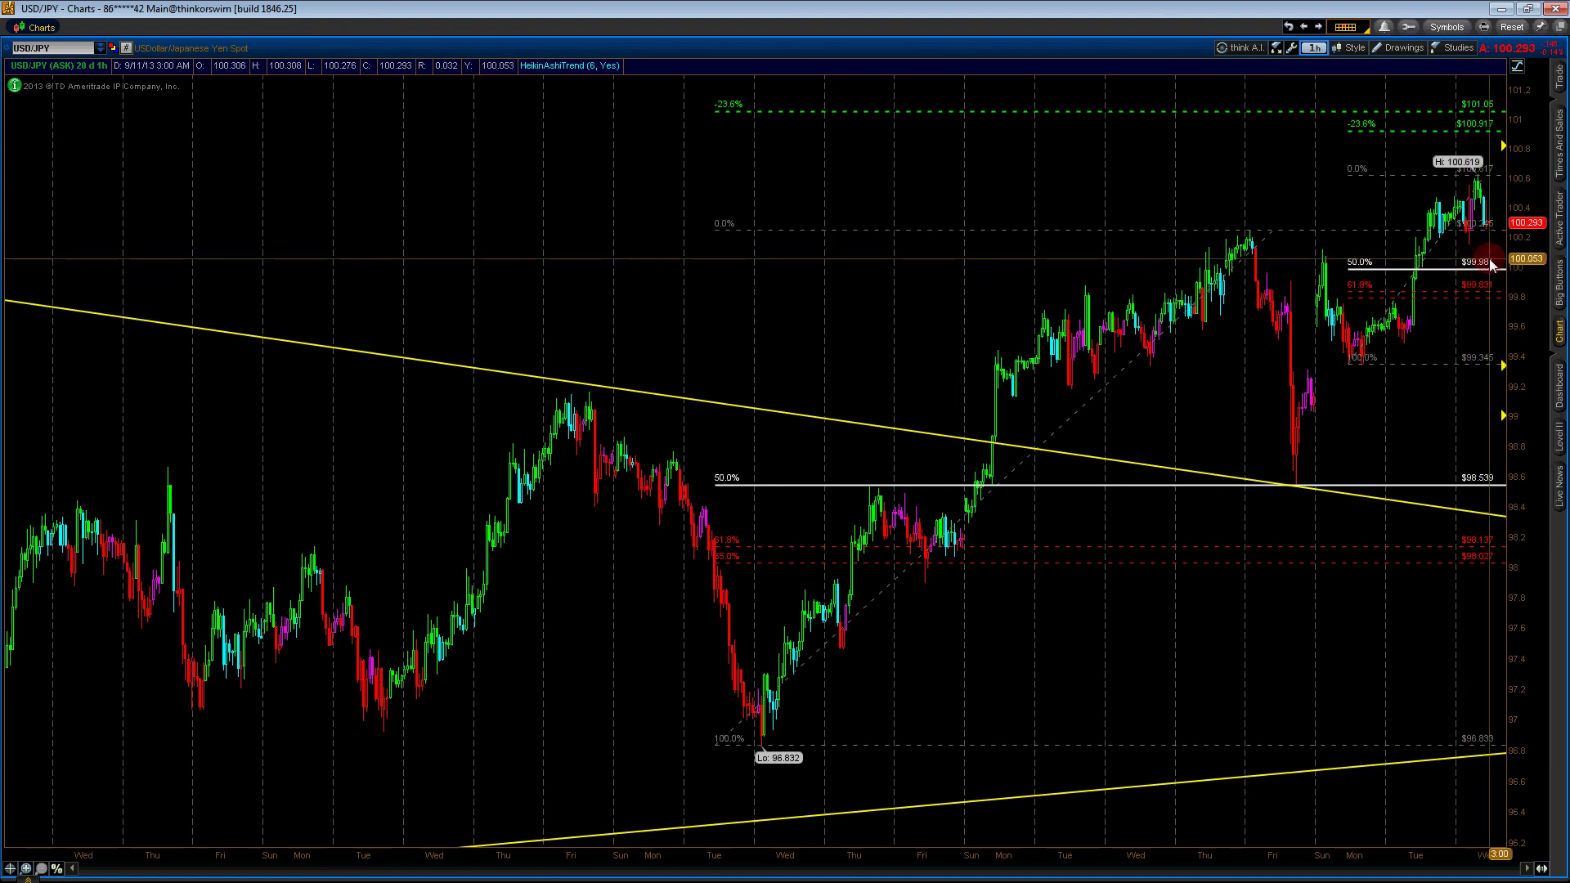
{"action": "left_click", "coordinate": [1314, 47]}
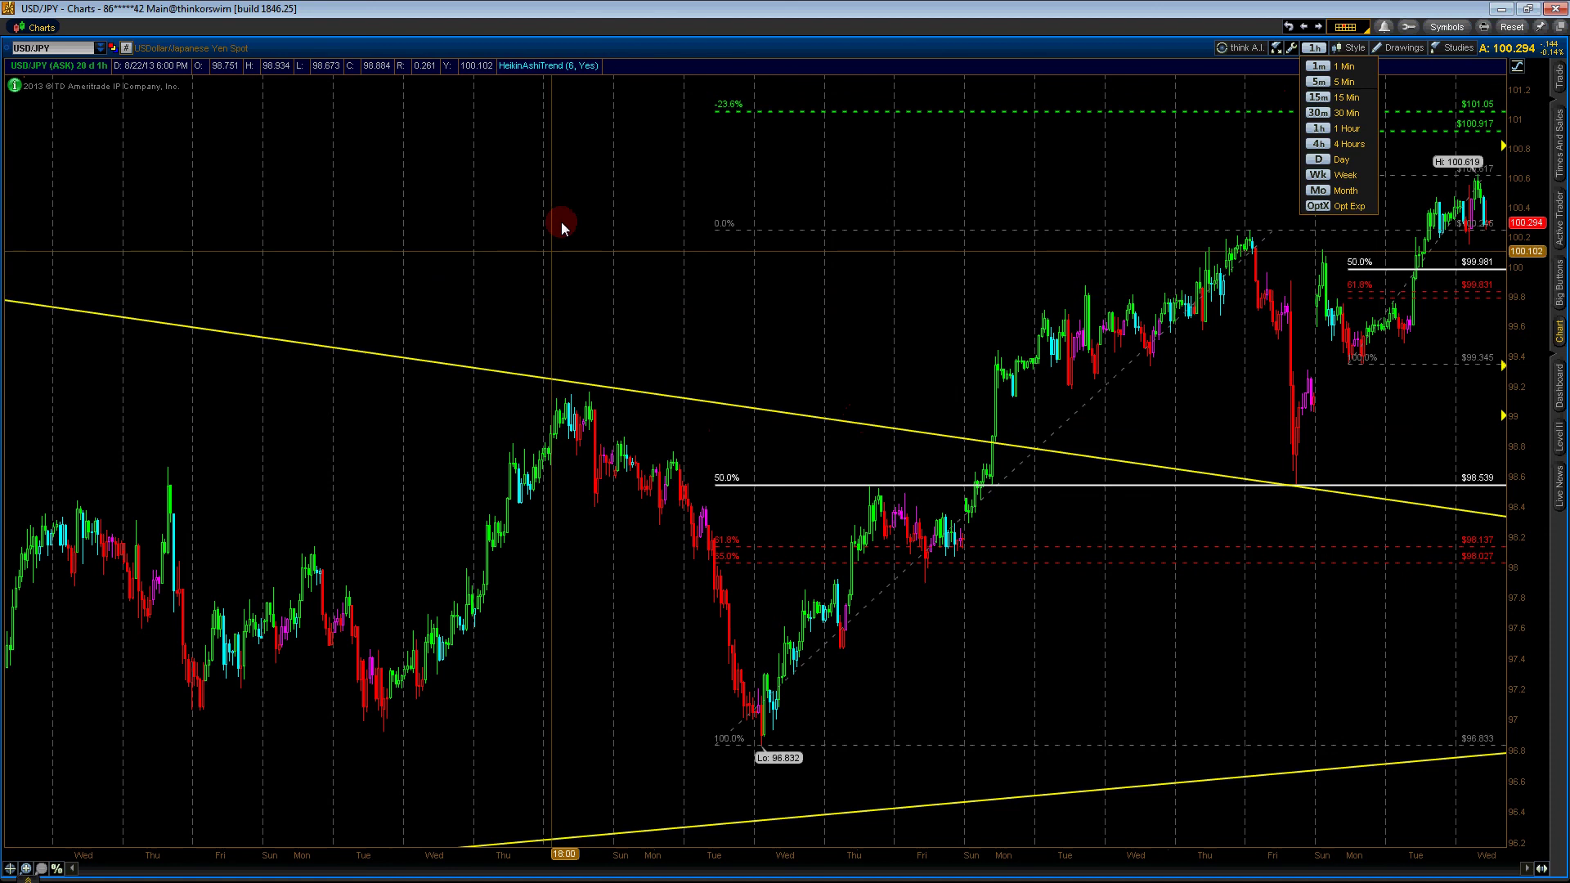
{"action": "left_click", "coordinate": [811, 36]}
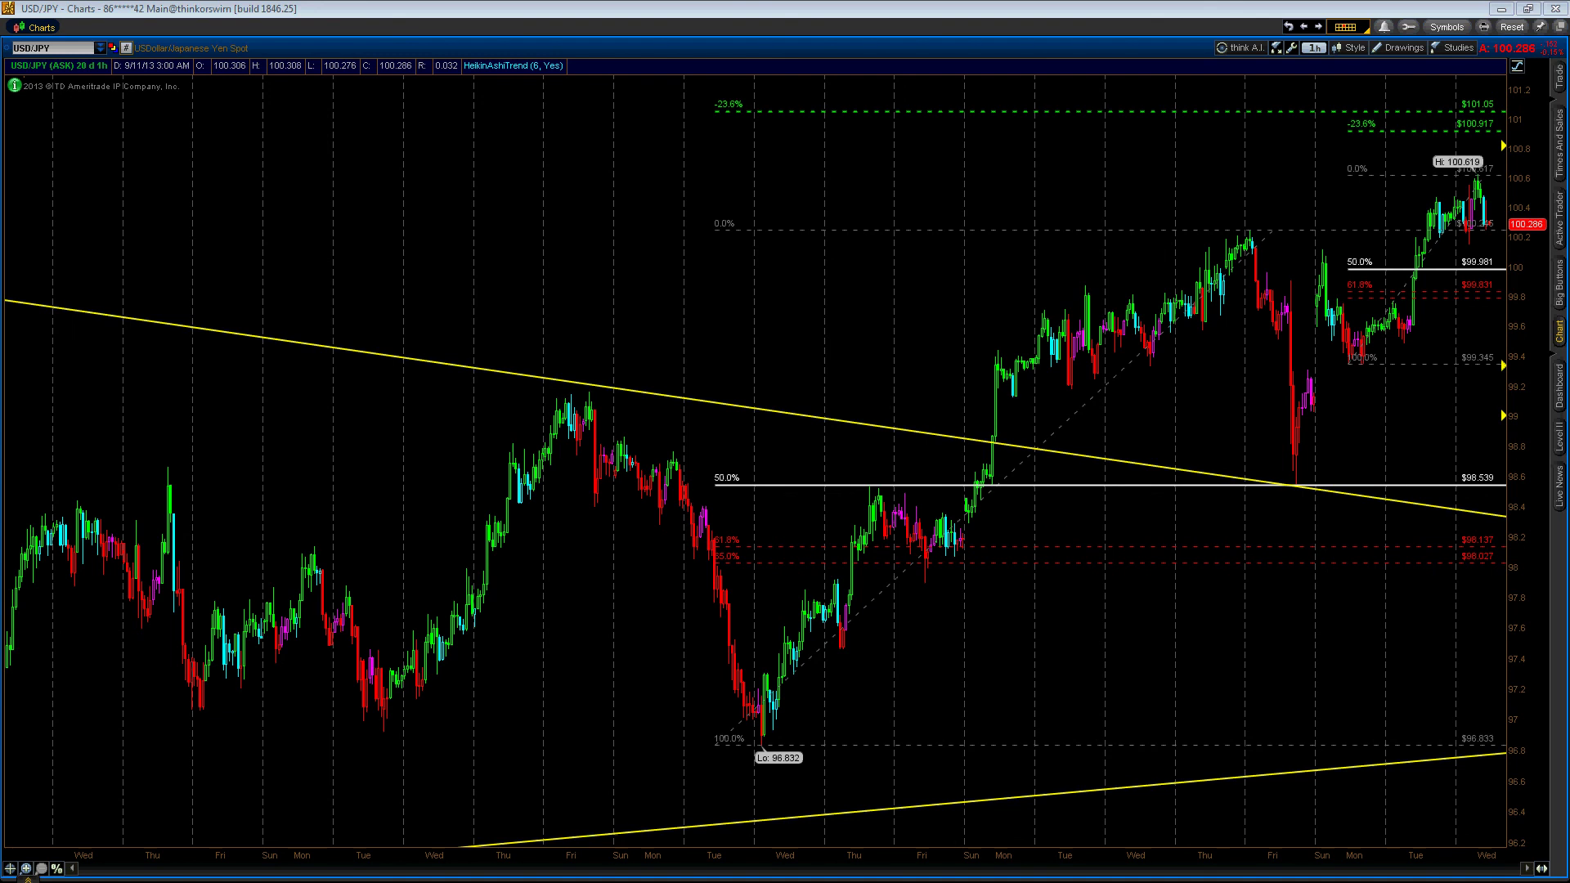
Return to the multi-chart grid and rescale the EUR/USD and USD/JPY charts to their recent price action
{"action": "double_click", "coordinate": [639, 50]}
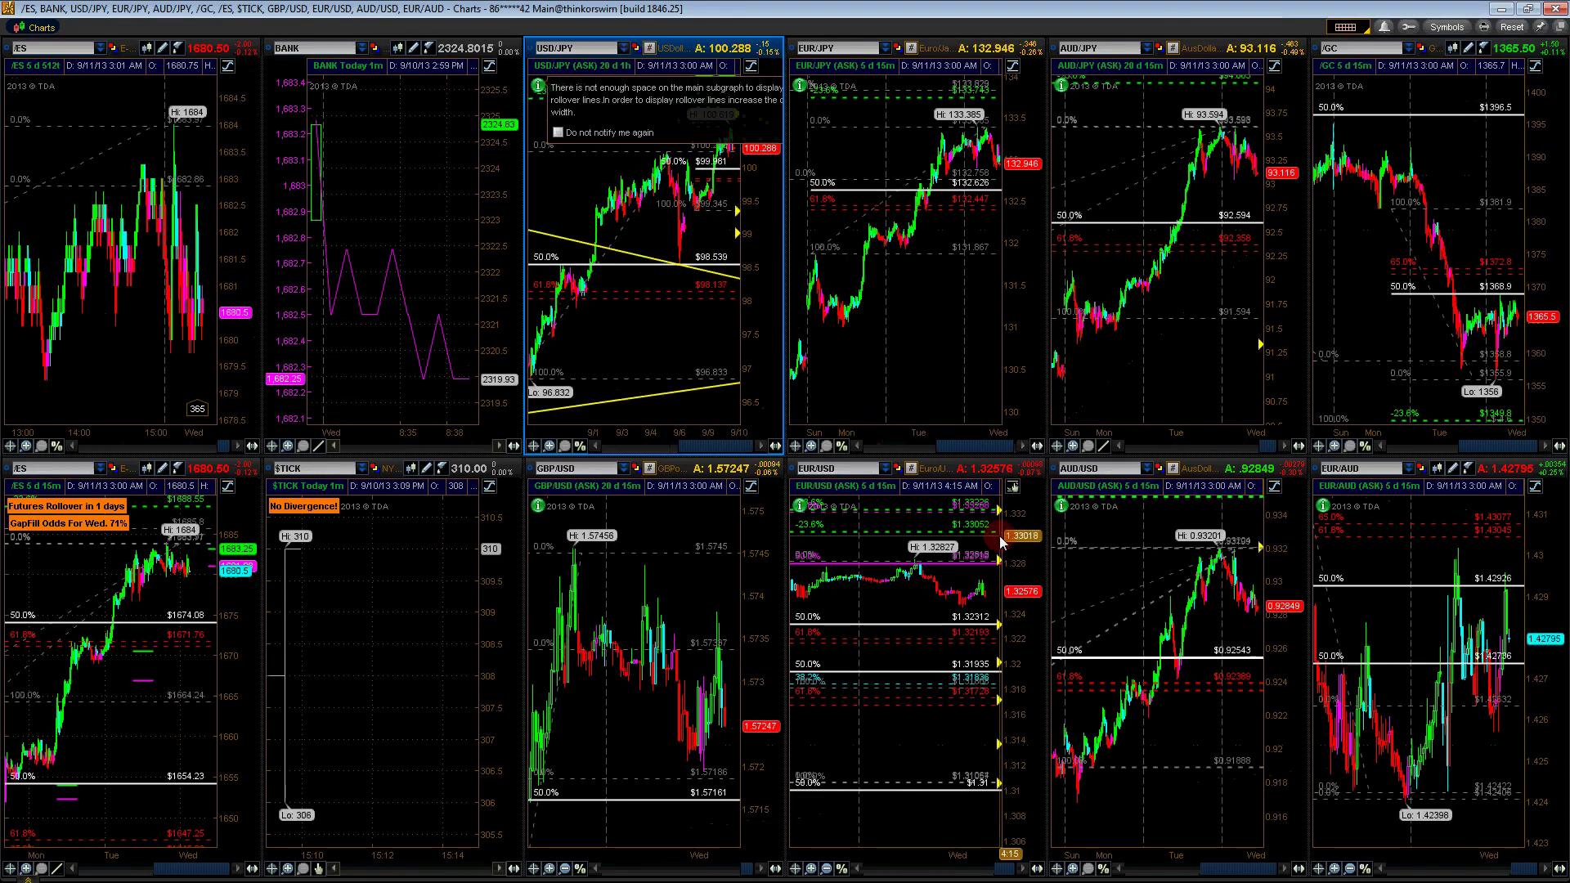
{"action": "left_click", "coordinate": [1020, 538]}
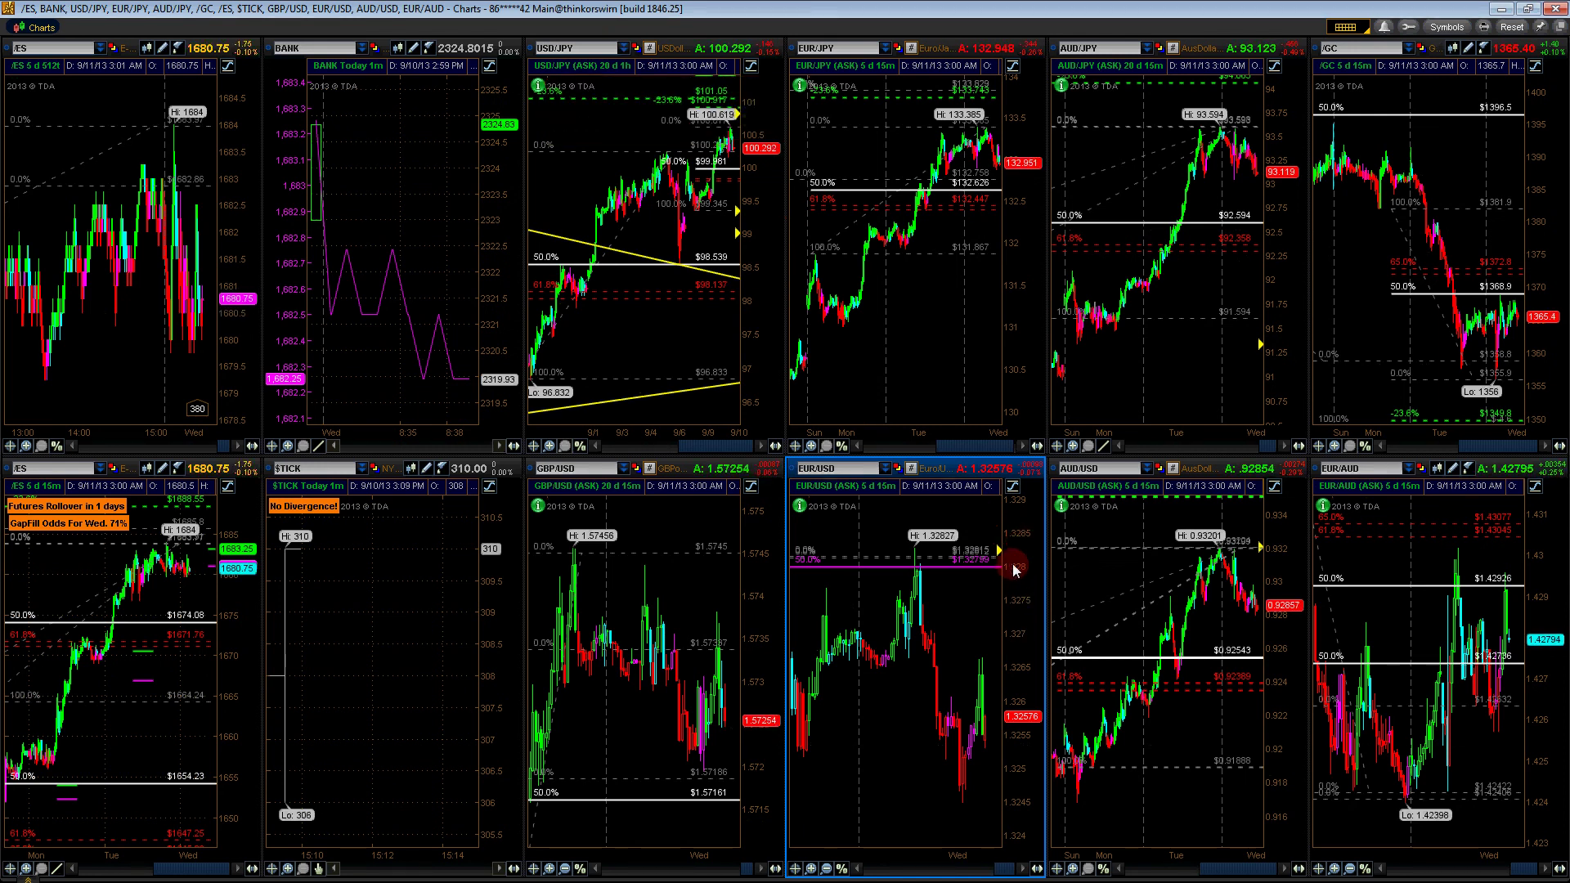
{"action": "left_click_drag", "start_coordinate": [659, 135], "coordinate": [924, 288]}
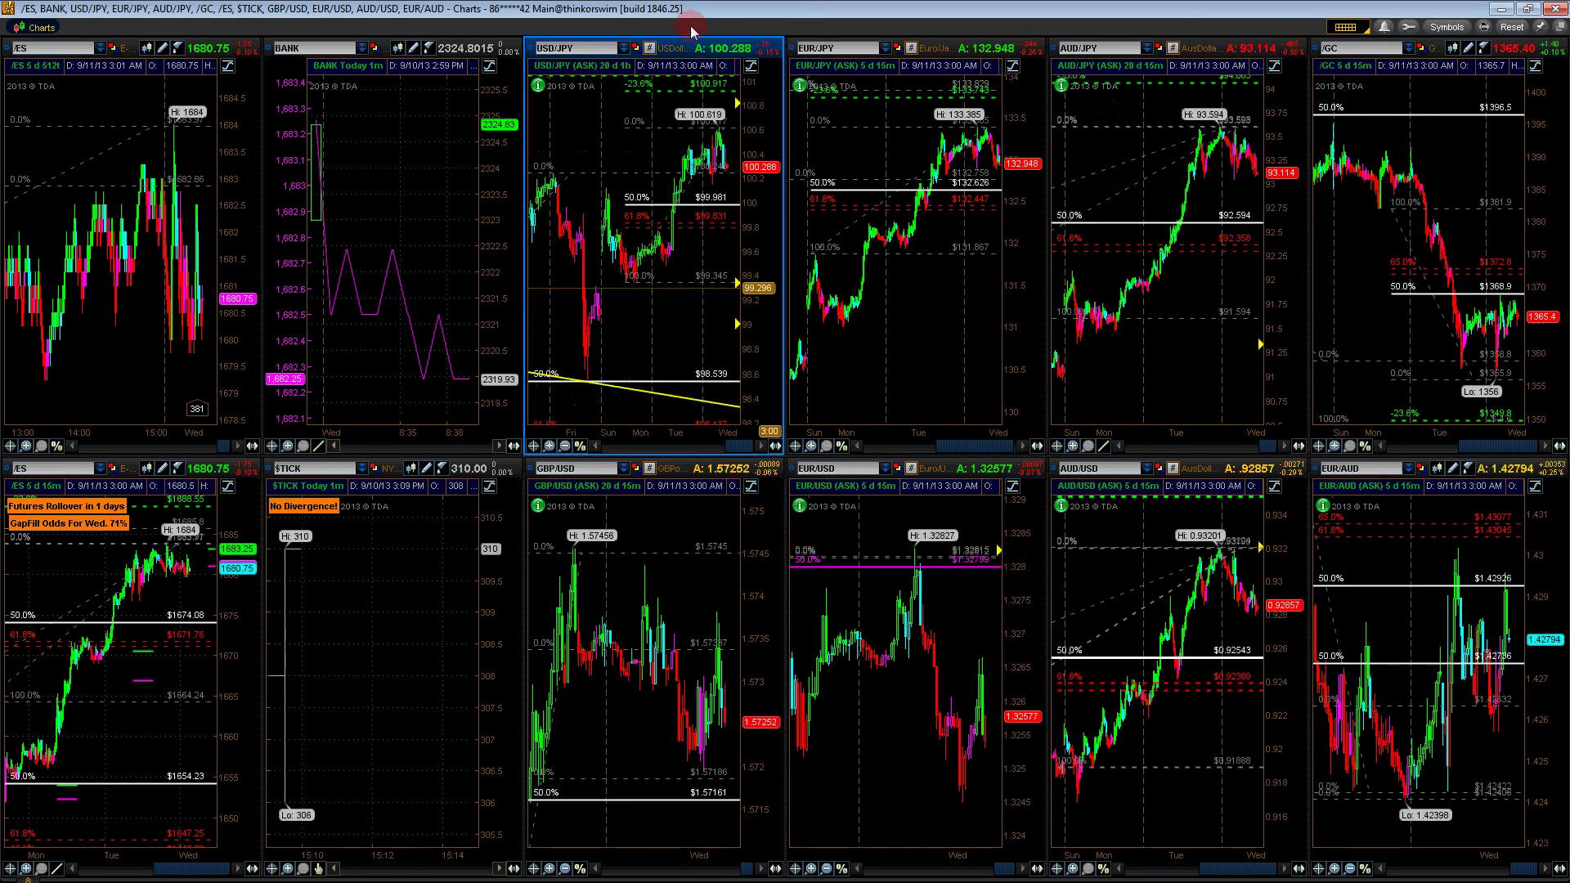
Set the enlarged USD/JPY chart to the 15-minute timeframe and return to the multi-chart grid
{"action": "double_click", "coordinate": [689, 52]}
{"action": "left_click", "coordinate": [1315, 48]}
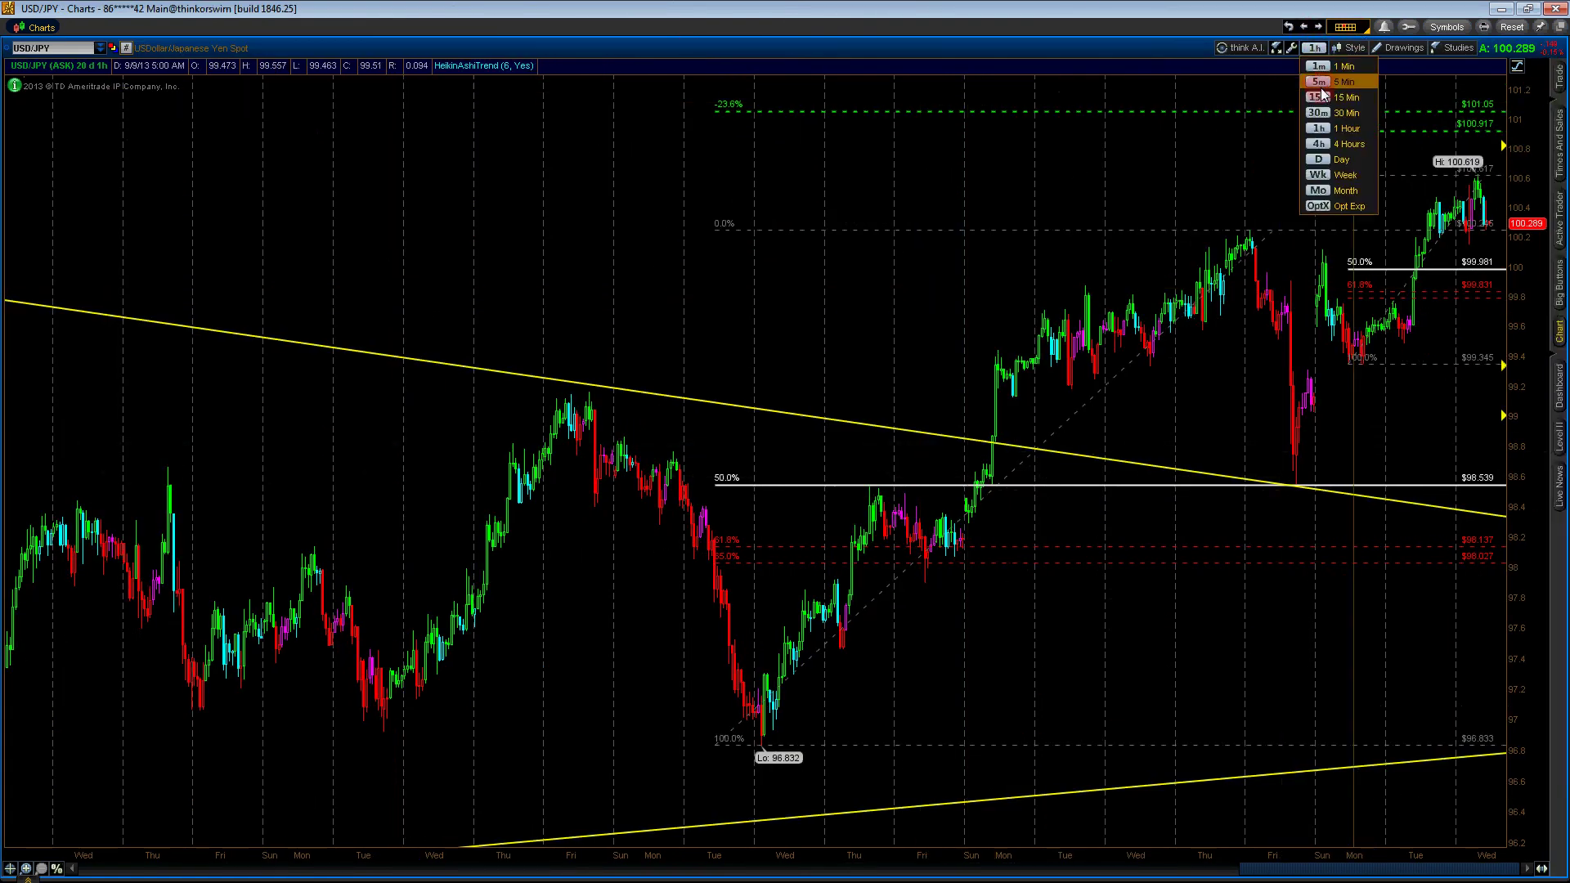
{"action": "left_click", "coordinate": [1326, 83]}
{"action": "double_click", "coordinate": [1044, 49]}
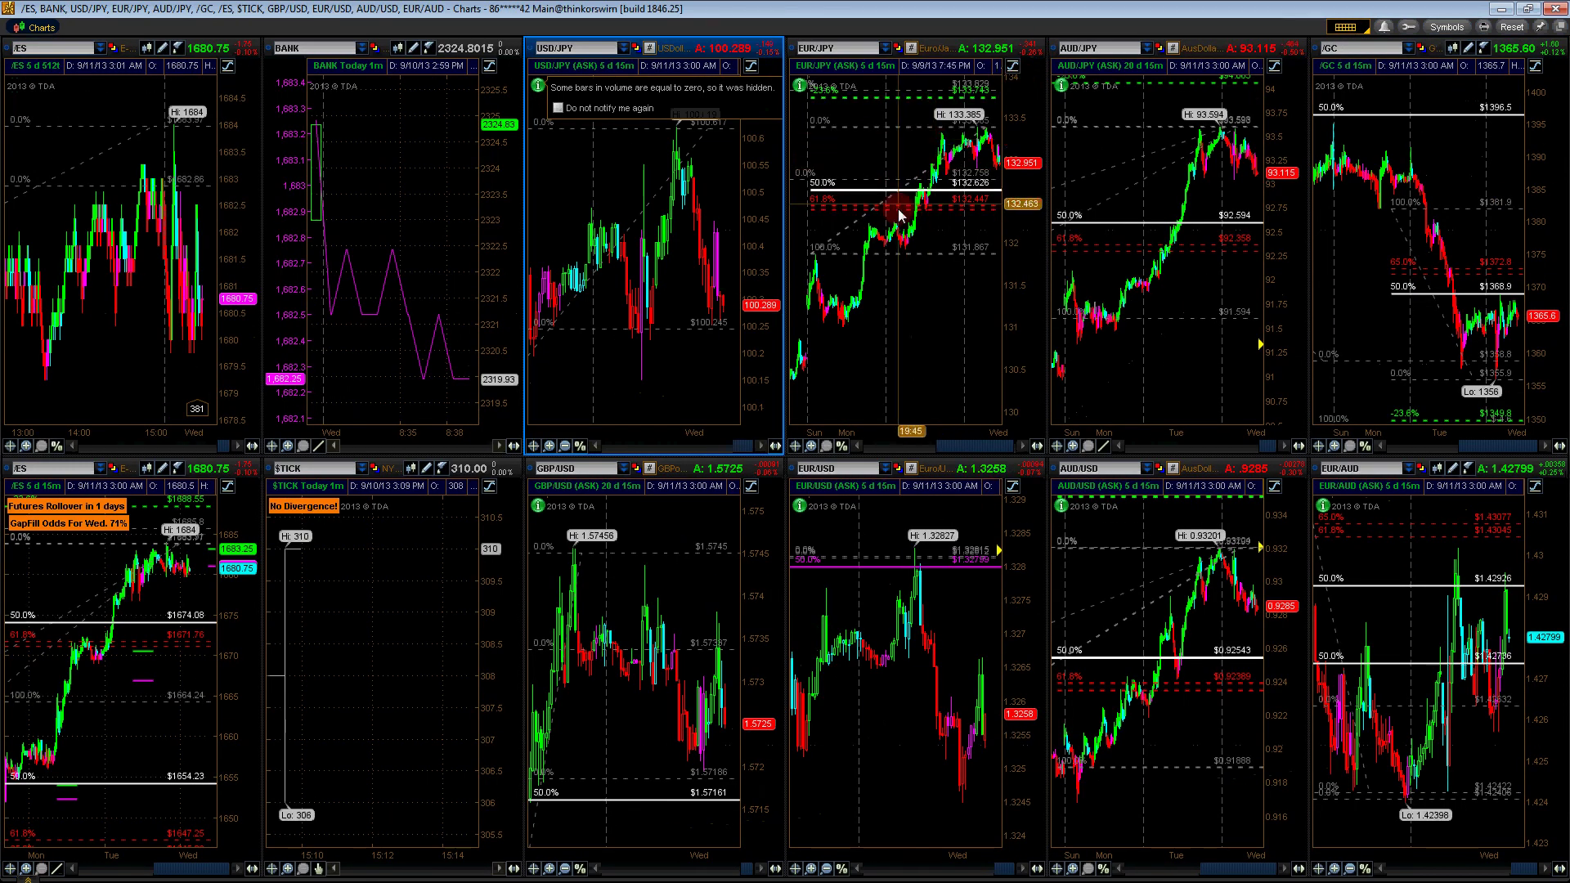
{"action": "left_click", "coordinate": [990, 452]}
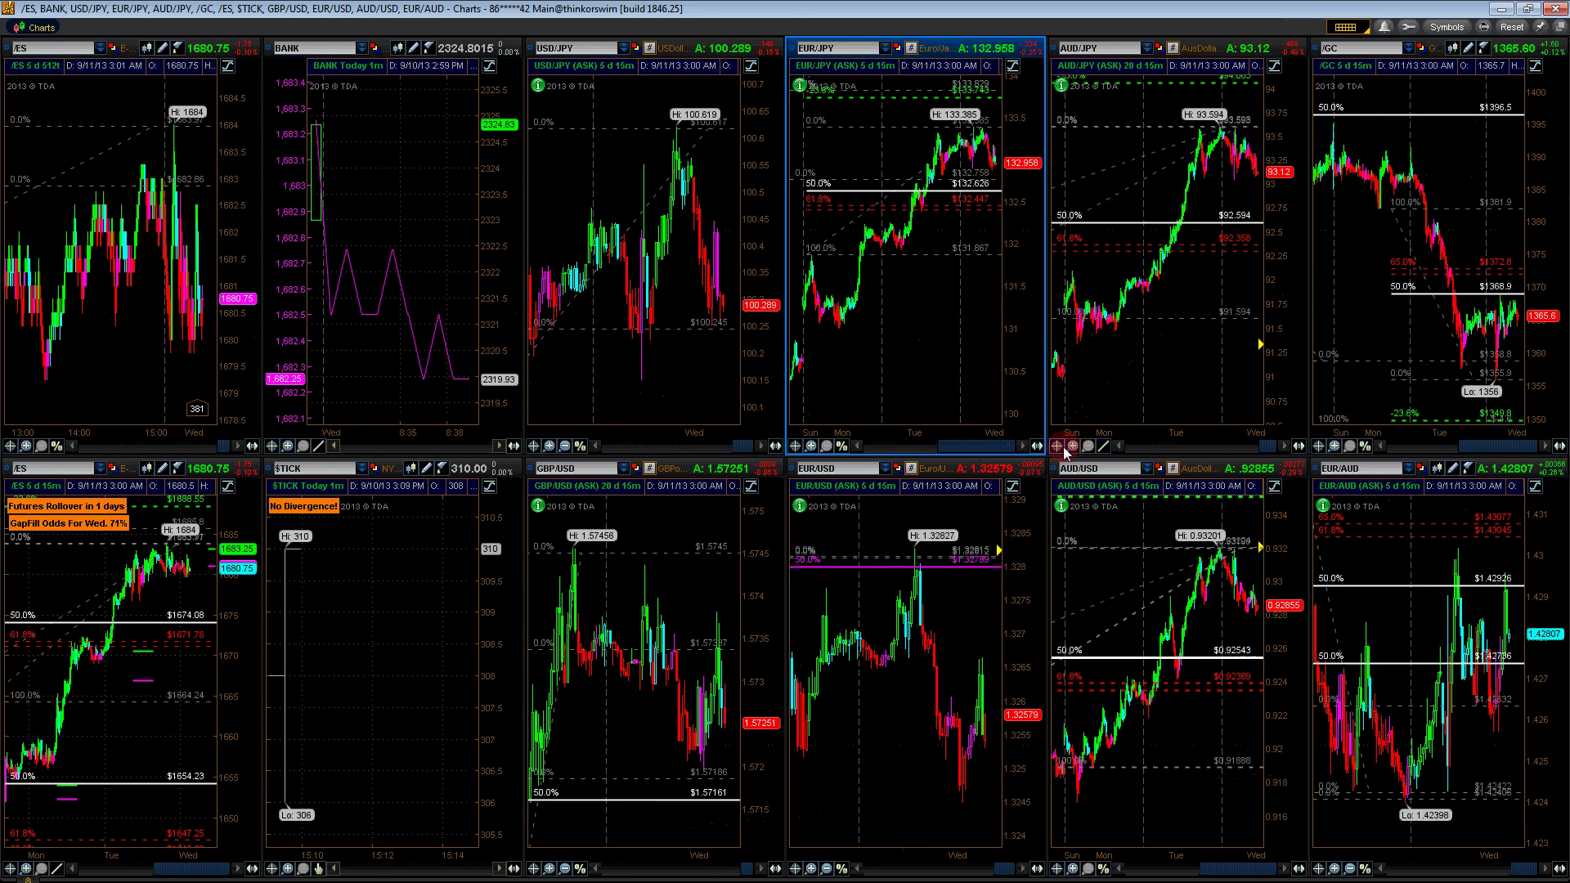